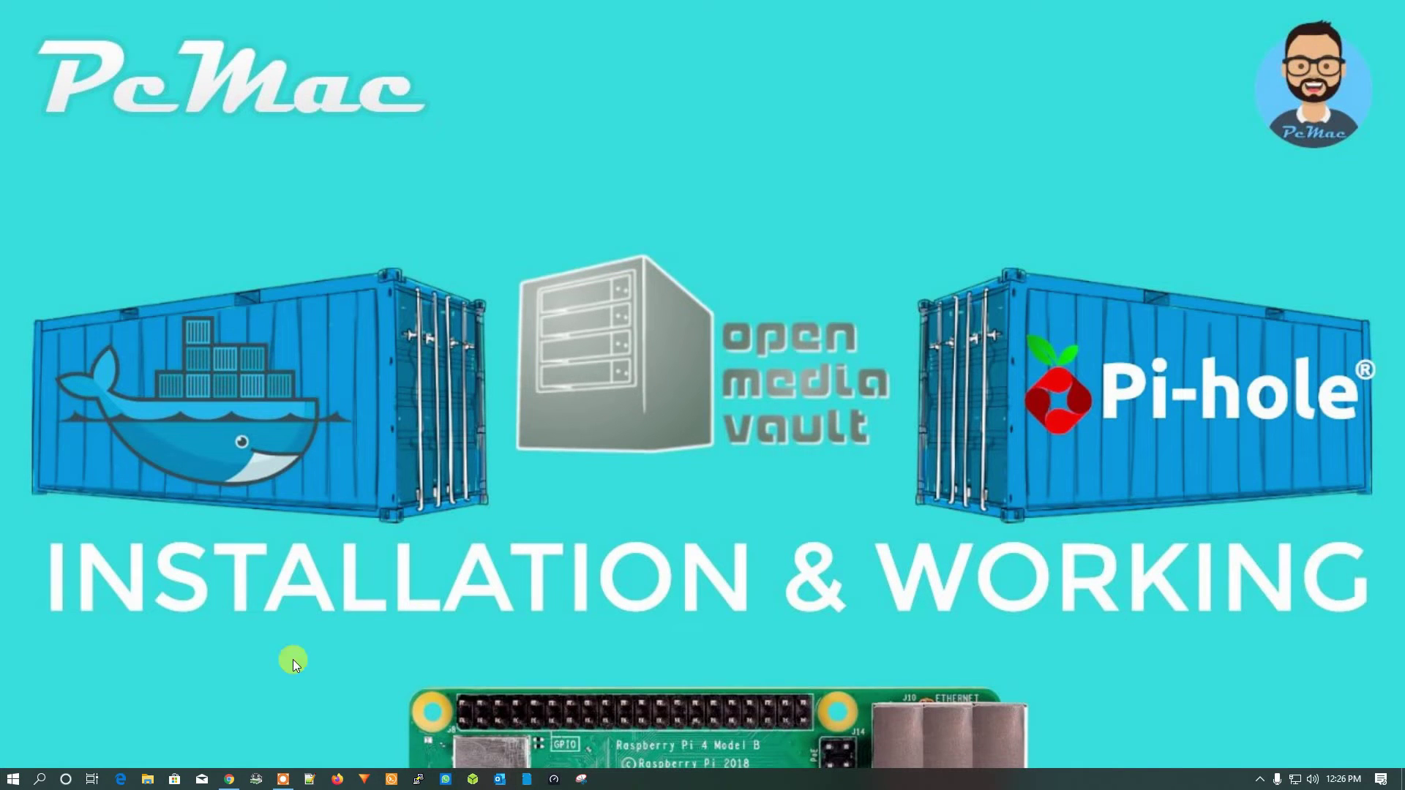
# Switch to Chrome and open the Pi-Hole on Docker using OMV Raspberry Pi 4 article on pcmac.biz in a new tab.
pyautogui.click(229, 778)
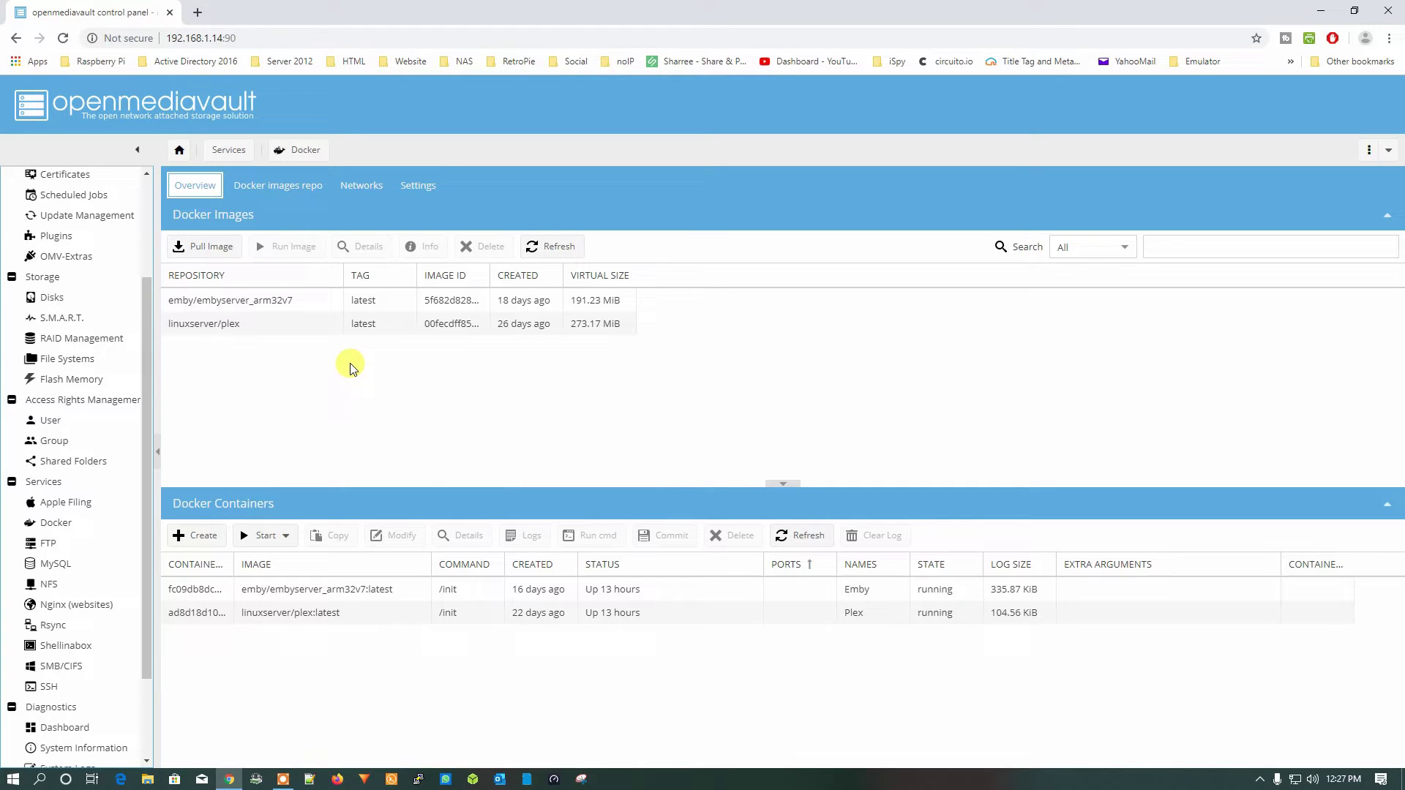
pyautogui.click(197, 13)
pyautogui.write('pcmac')
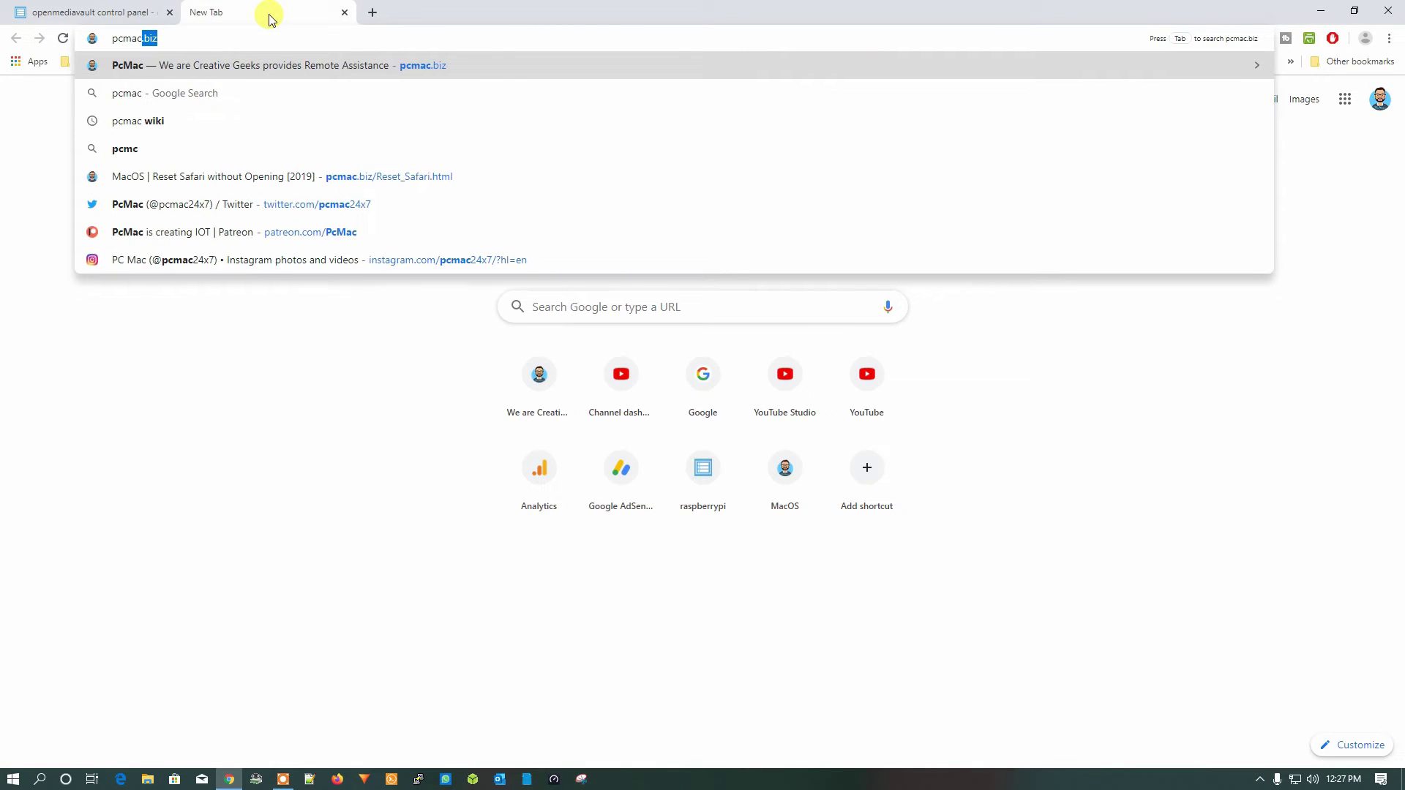
pyautogui.press('Return')
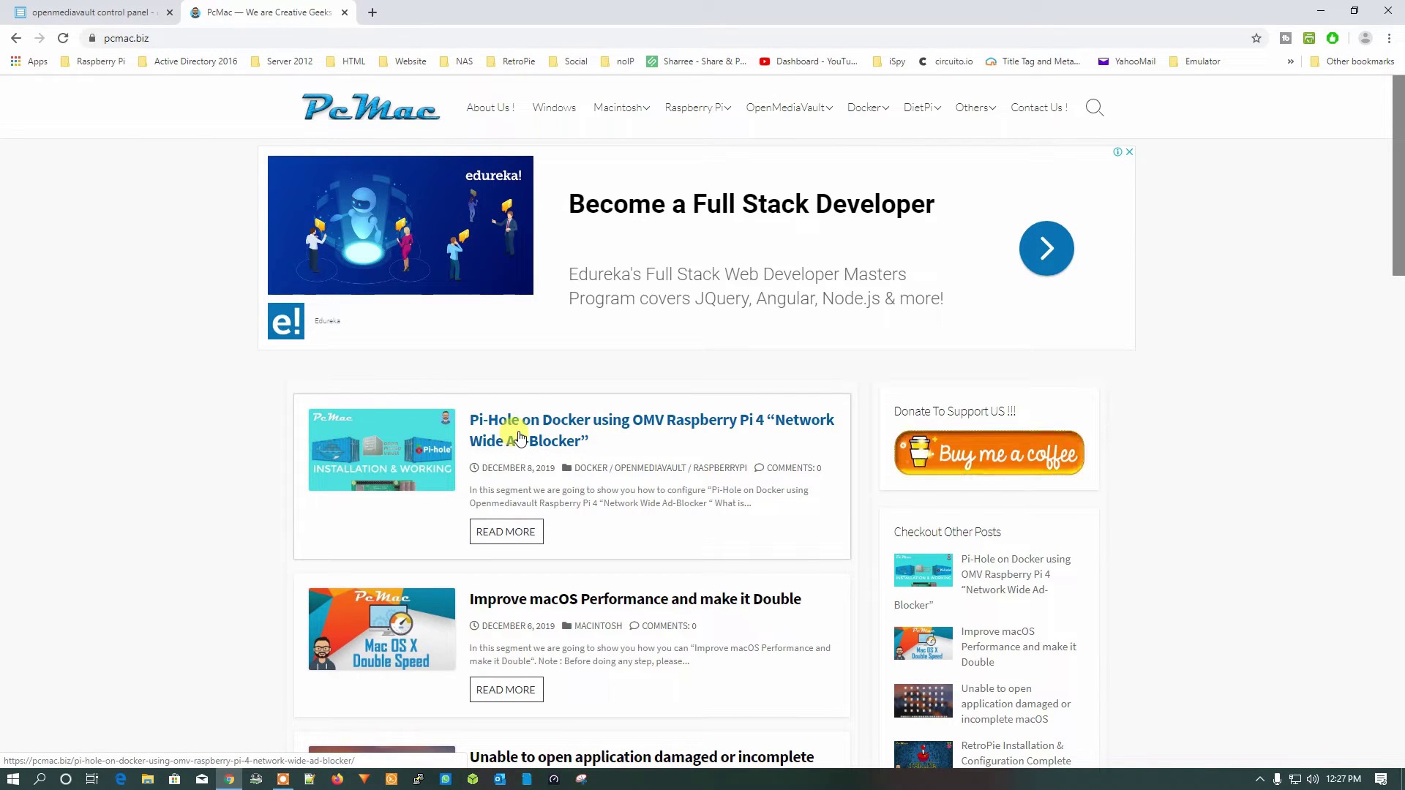
pyautogui.click(519, 440)
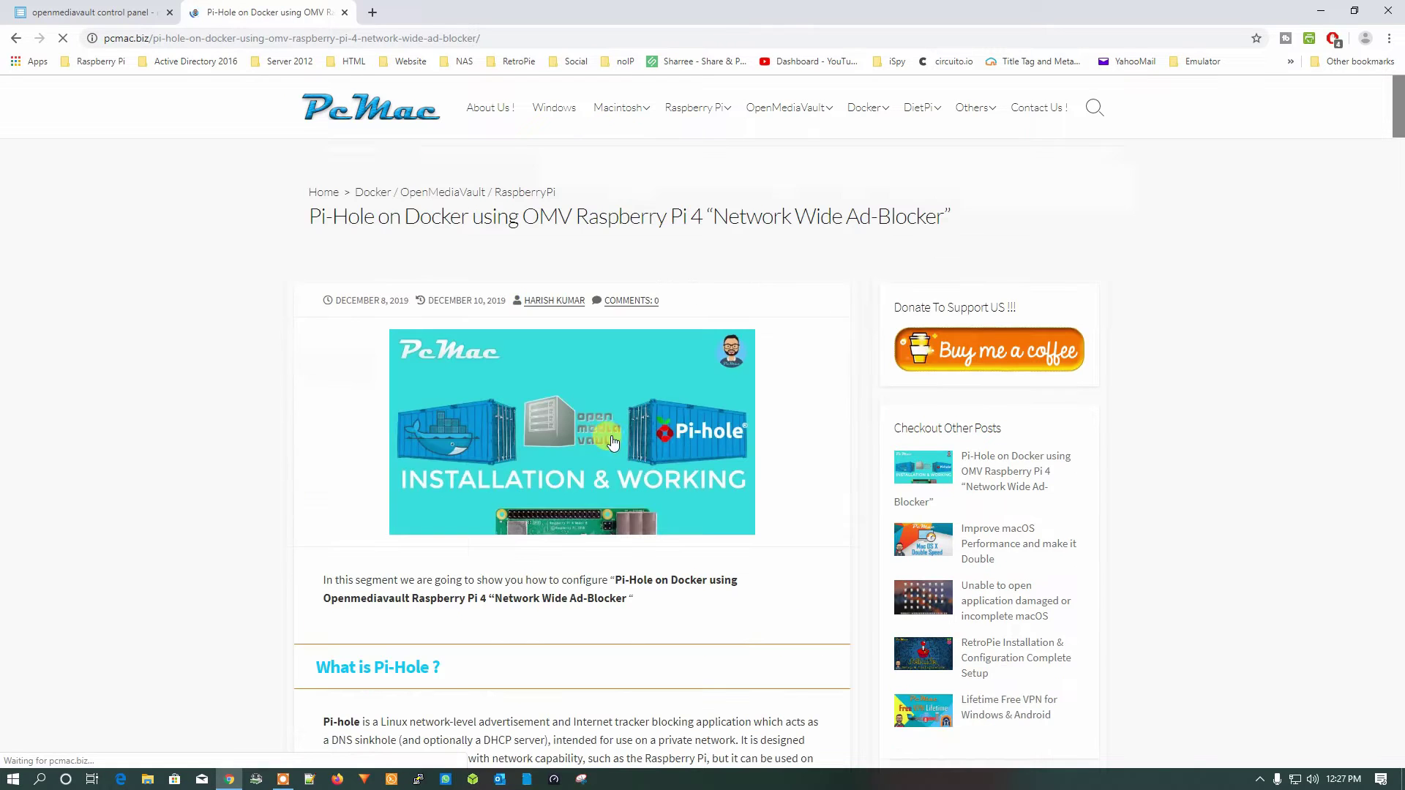
# Read the article's required software and equipment, the Docker-compose listing, and Step 1 on configuring the OpenMediaVault network interface.
pyautogui.scroll(-10, 643, 443)
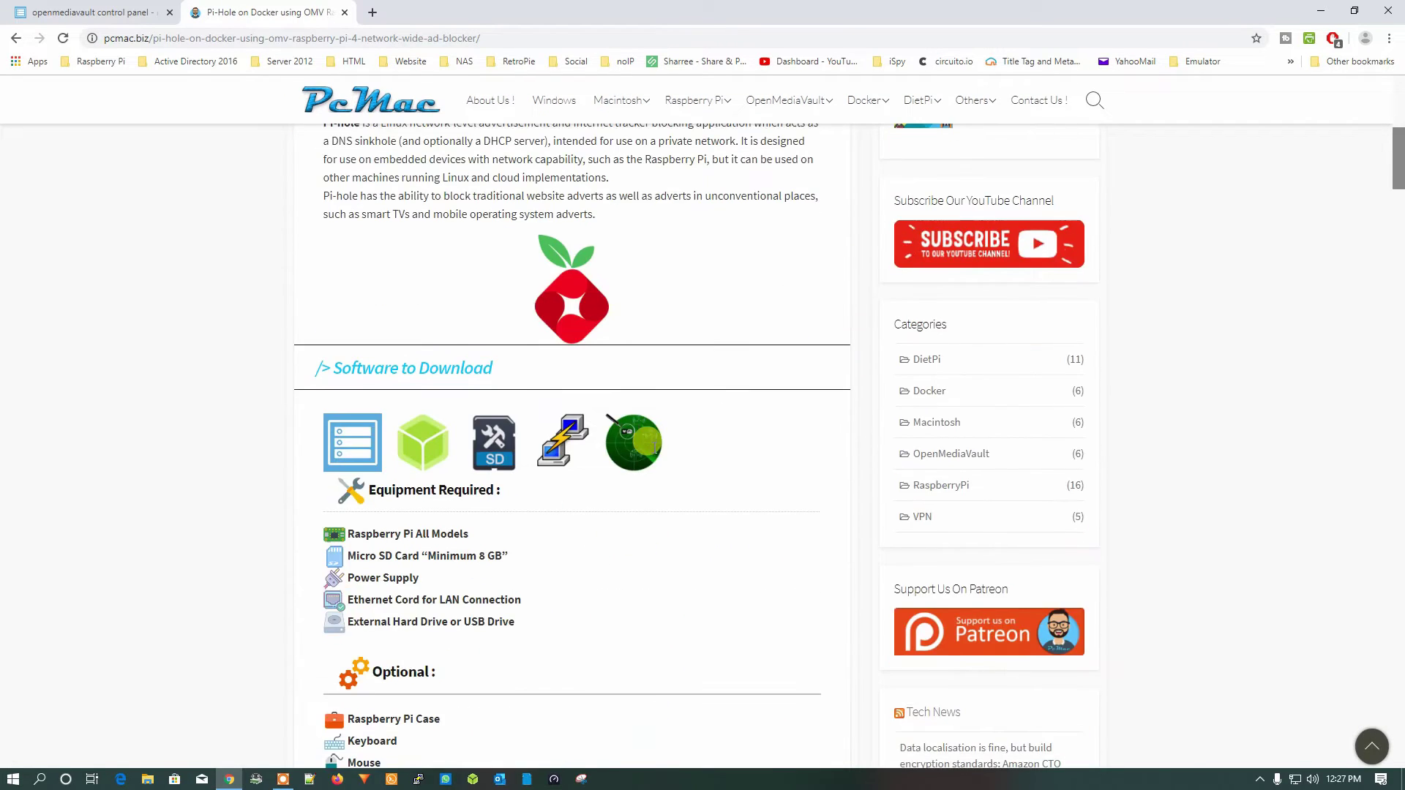
pyautogui.scroll(1, 656, 444)
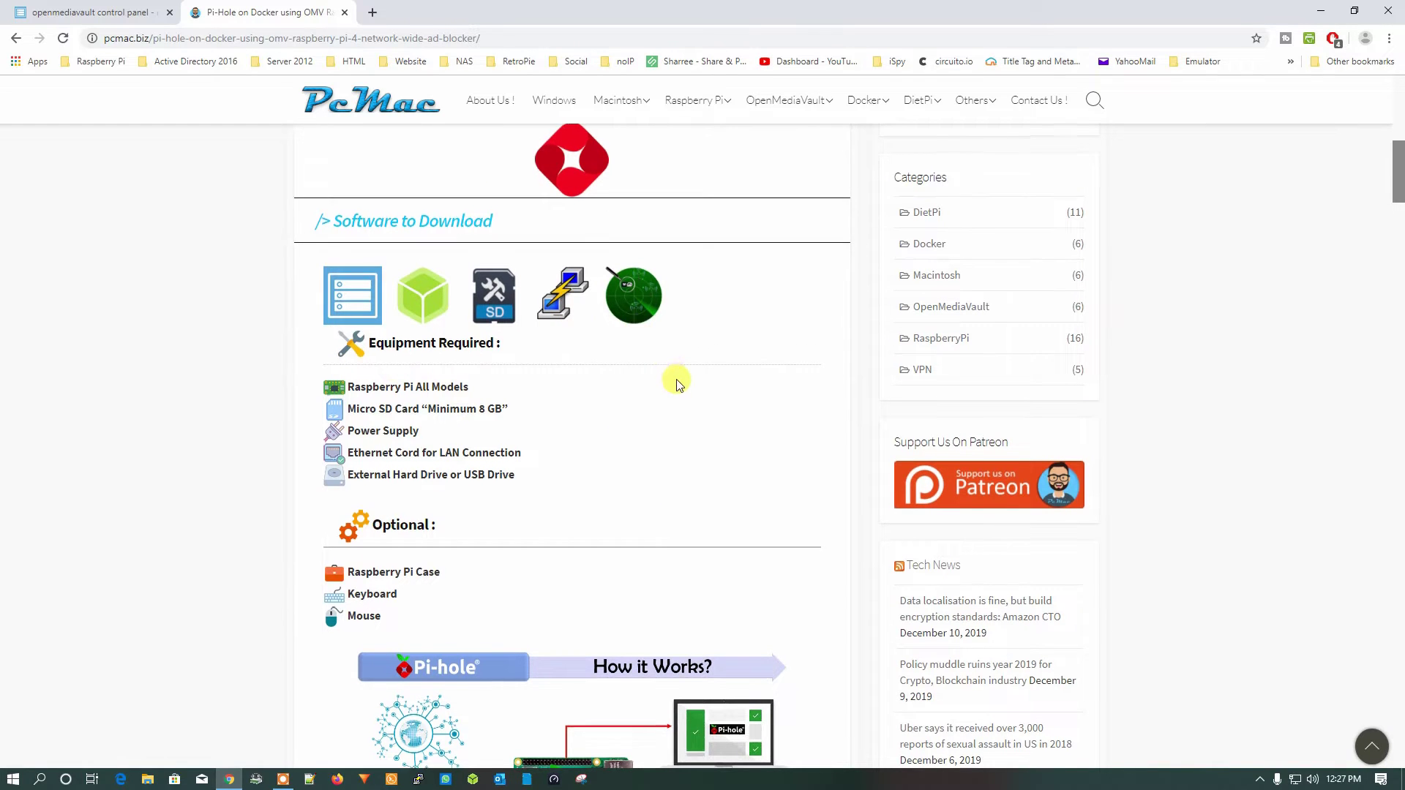
pyautogui.scroll(-8, 676, 381)
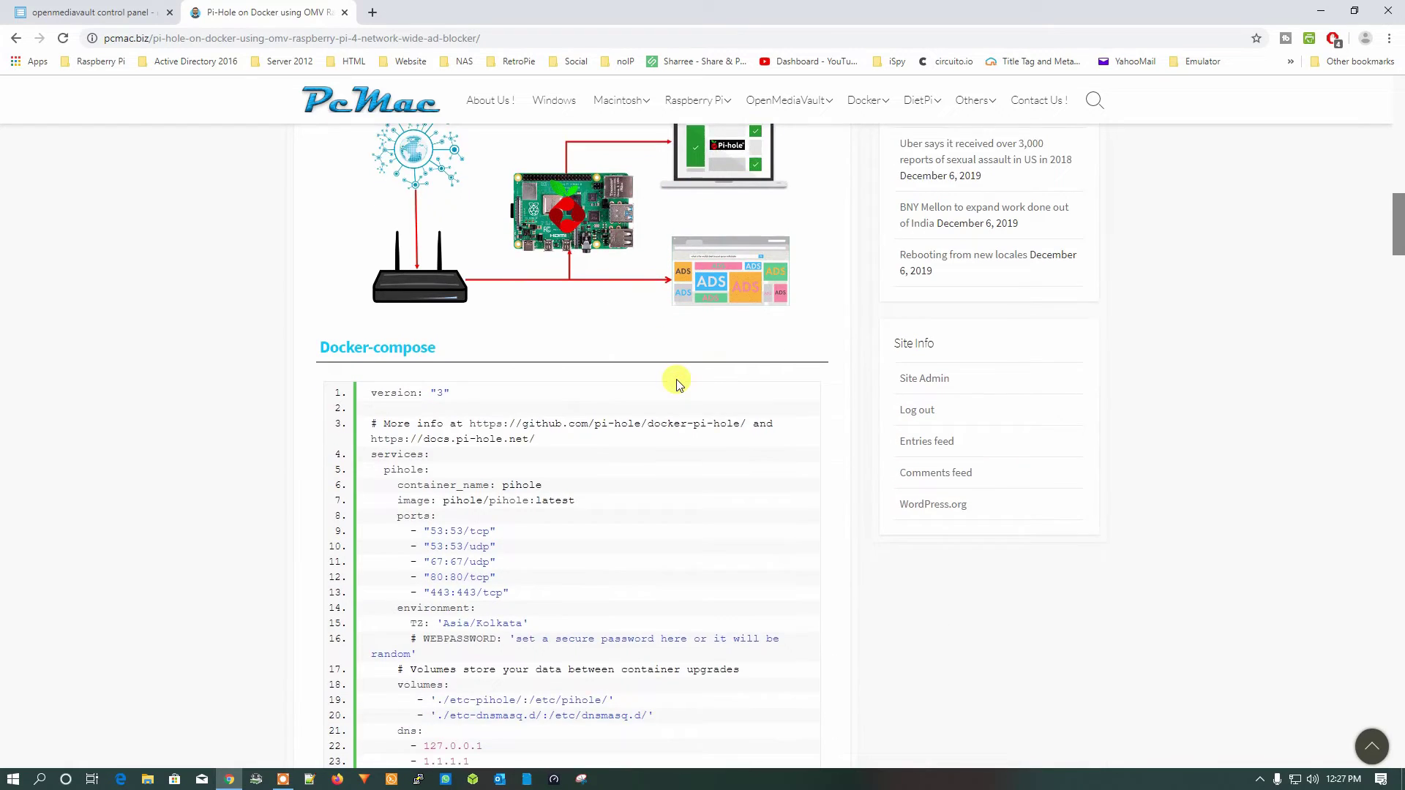
pyautogui.scroll(-1, 675, 379)
pyautogui.scroll(-1, 512, 314)
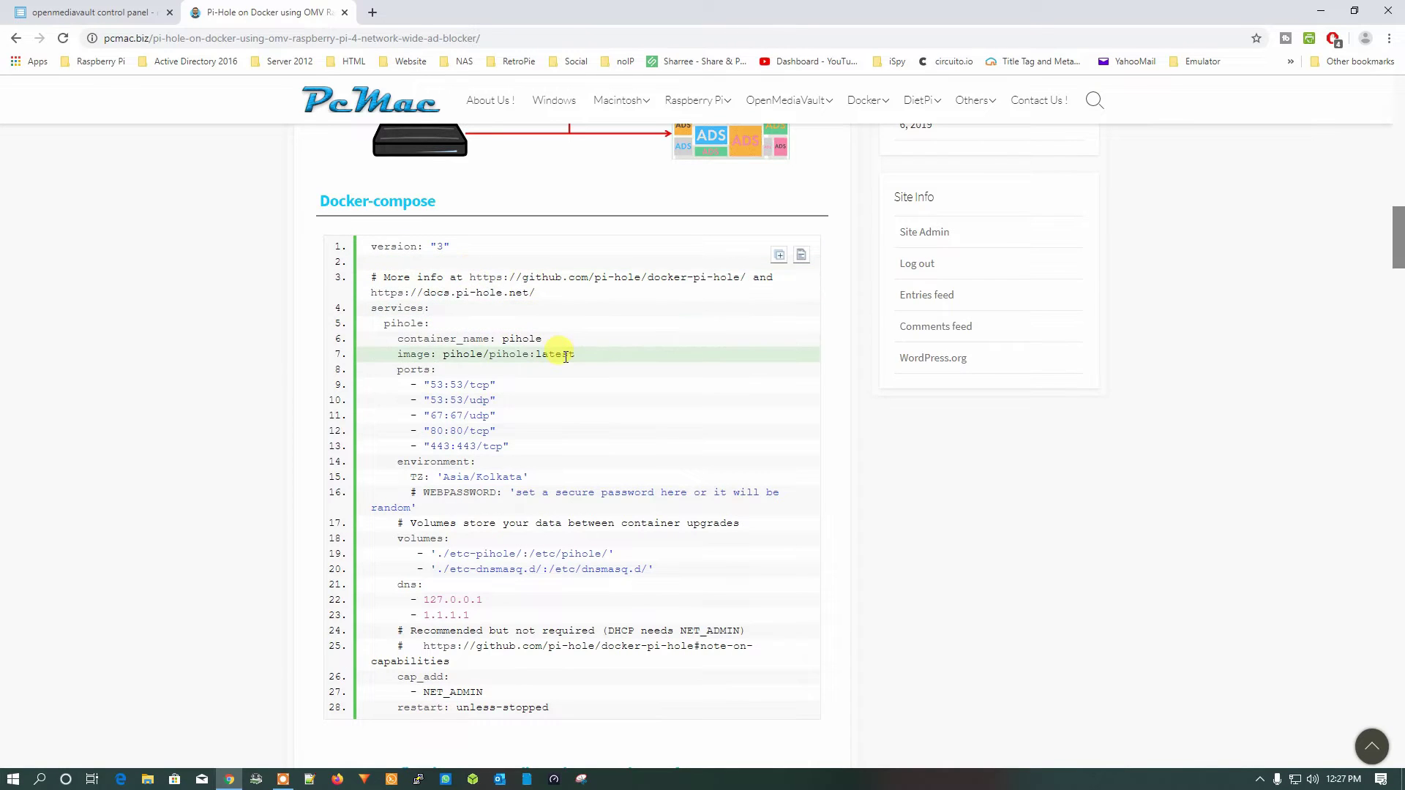
pyautogui.scroll(-4, 566, 356)
pyautogui.scroll(-2, 560, 345)
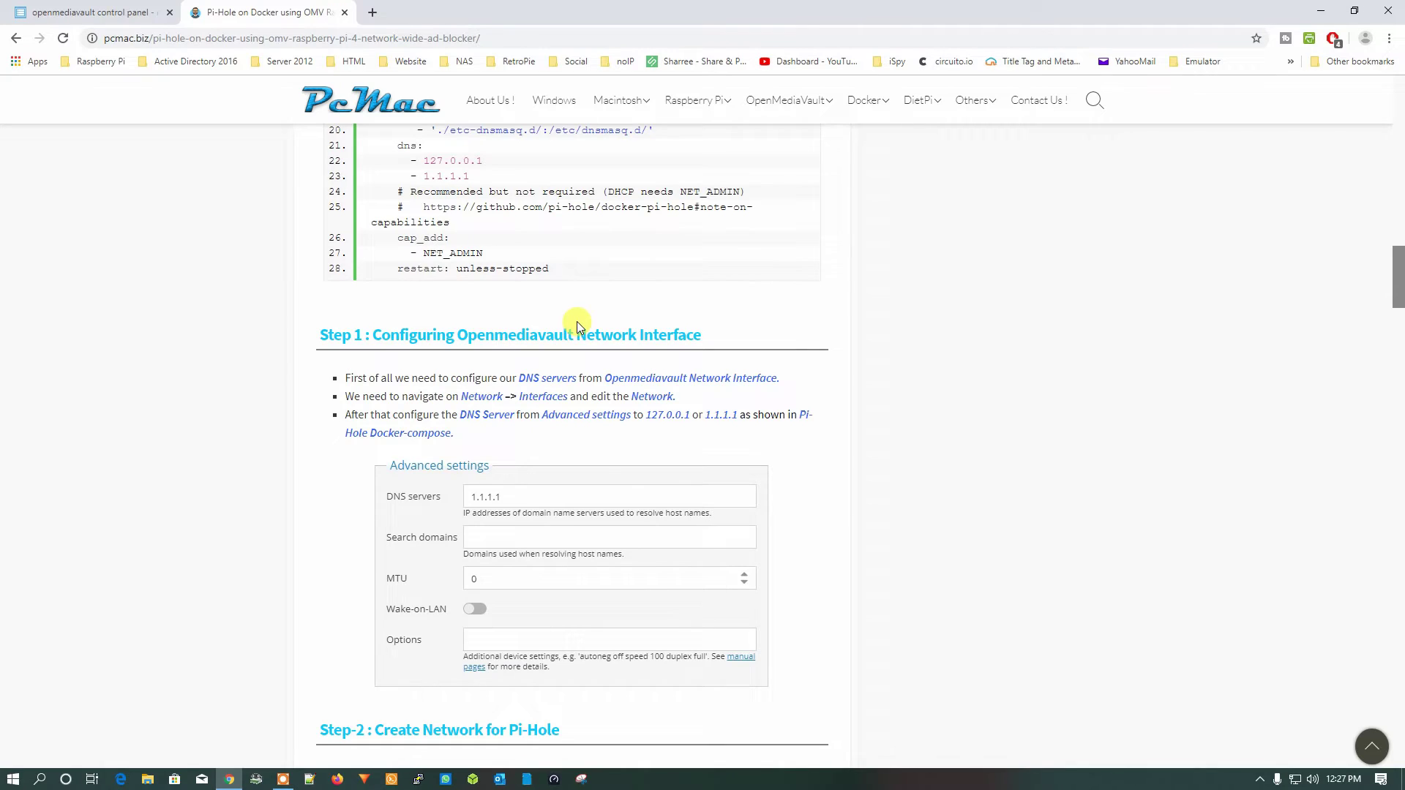
pyautogui.scroll(-1, 577, 322)
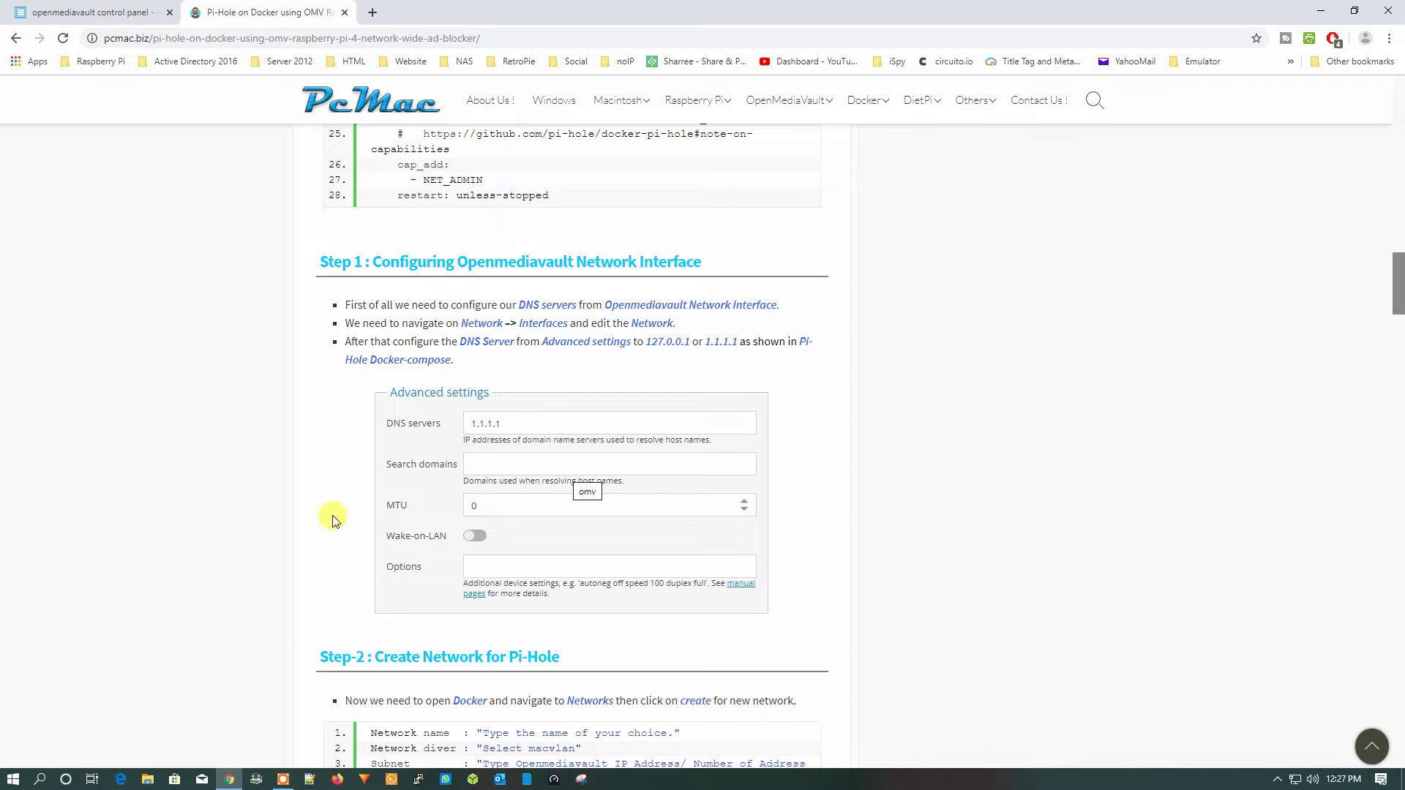
# Open the eth0 ethernet connection for editing in OpenMediaVault's network interface settings.
pyautogui.click(81, 12)
pyautogui.scroll(4, 103, 348)
pyautogui.click(78, 239)
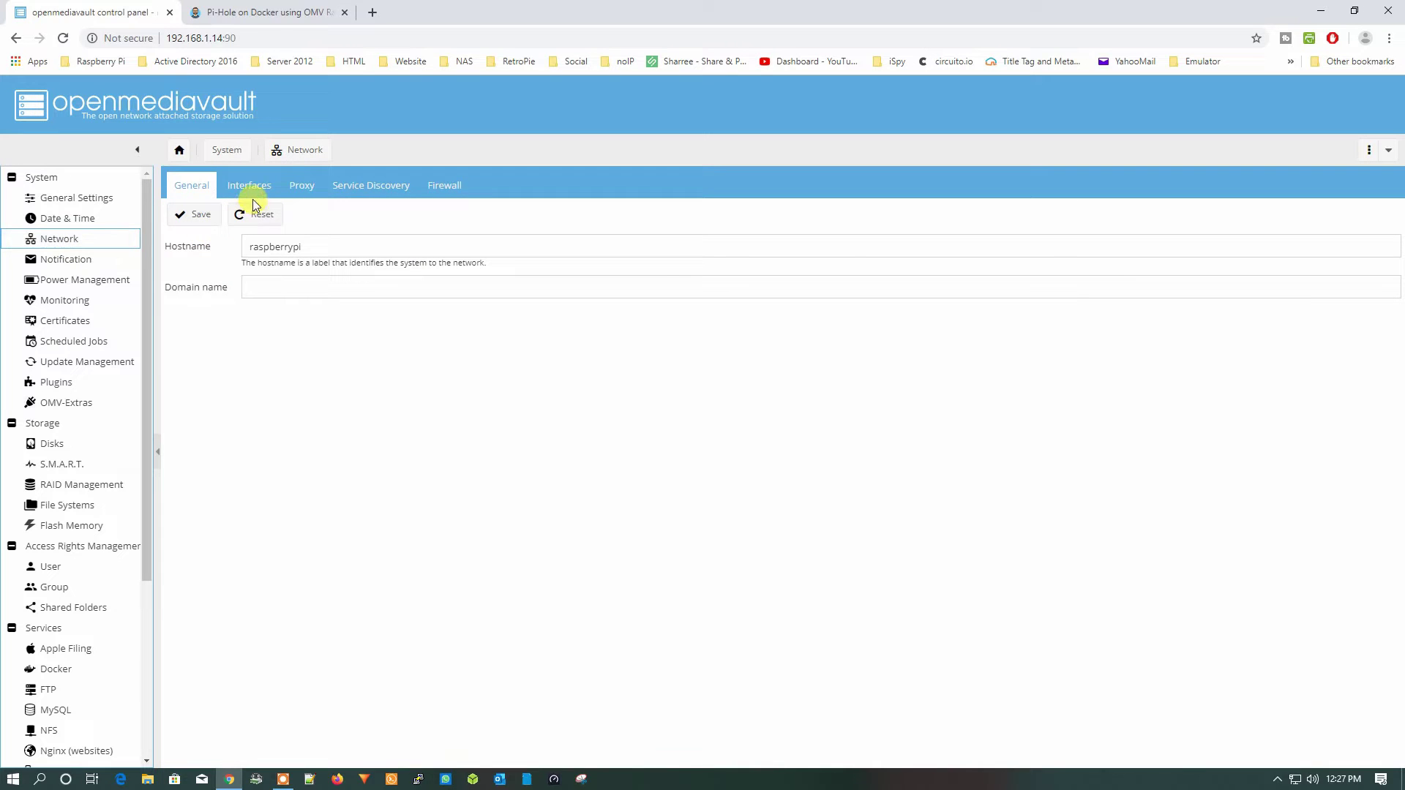
pyautogui.click(249, 186)
pyautogui.click(448, 284)
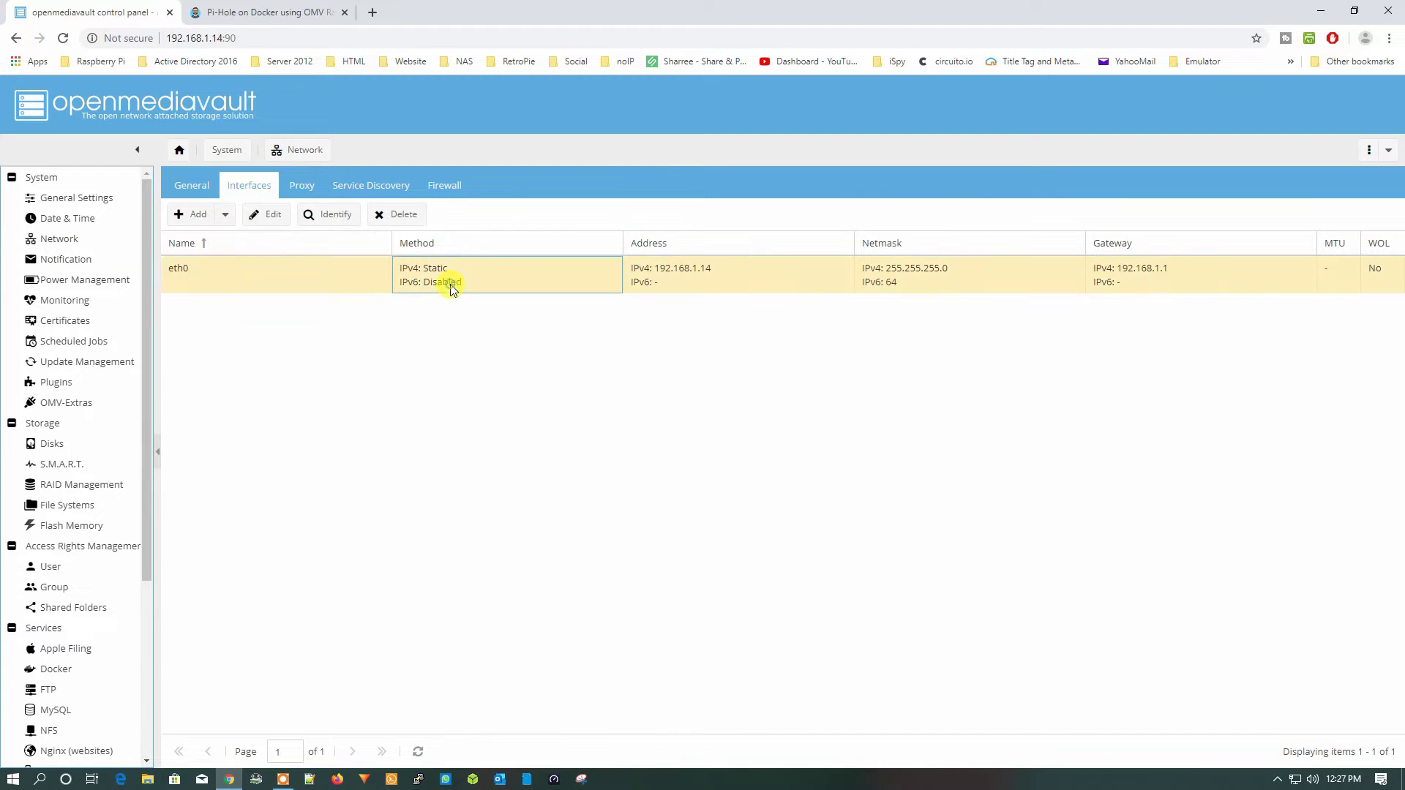
pyautogui.click(263, 214)
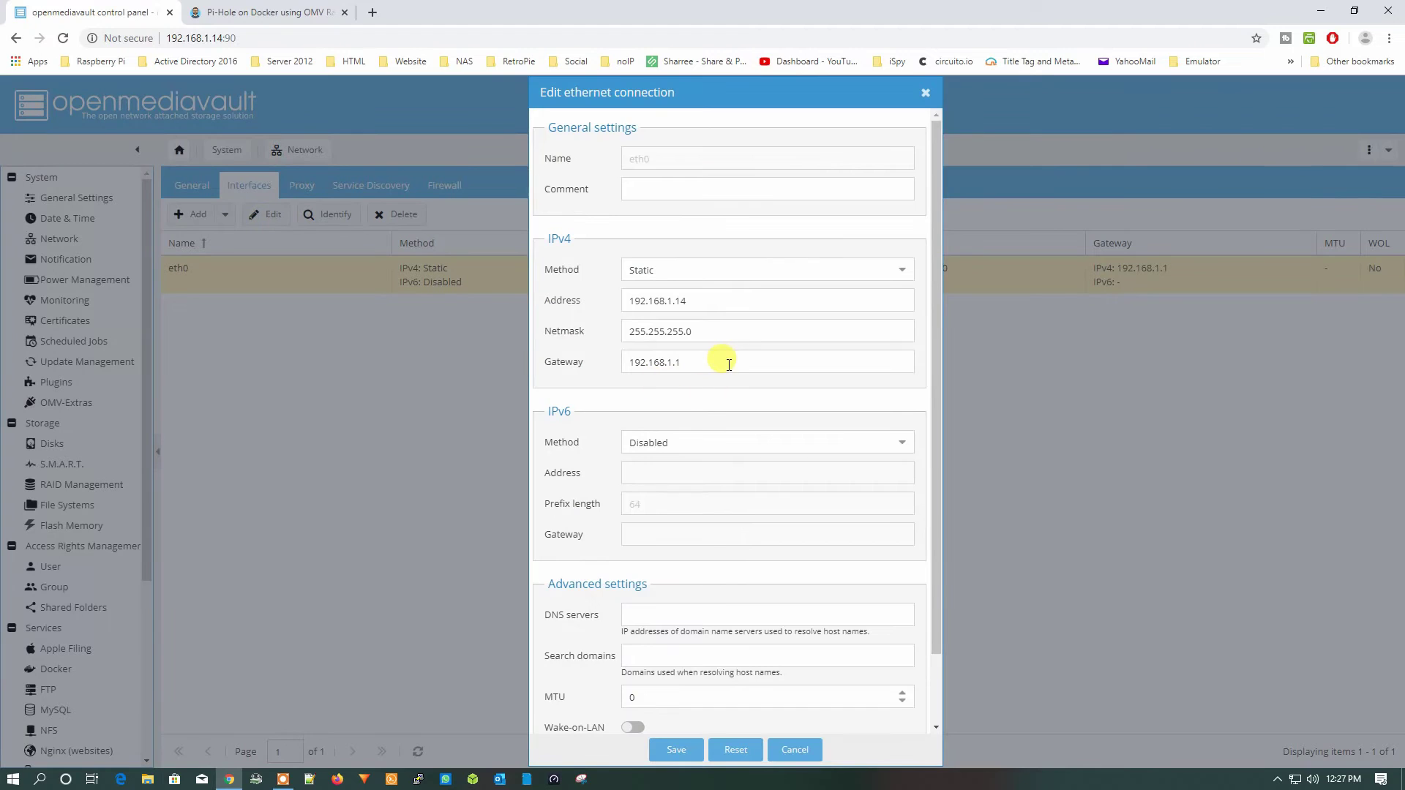
# Set the DNS servers of the eth0 connection to 1.1.1.1 in its advanced settings.
pyautogui.scroll(-1, 727, 364)
pyautogui.scroll(-1, 753, 367)
pyautogui.scroll(1, 753, 367)
pyautogui.scroll(-1, 754, 370)
pyautogui.scroll(1, 754, 377)
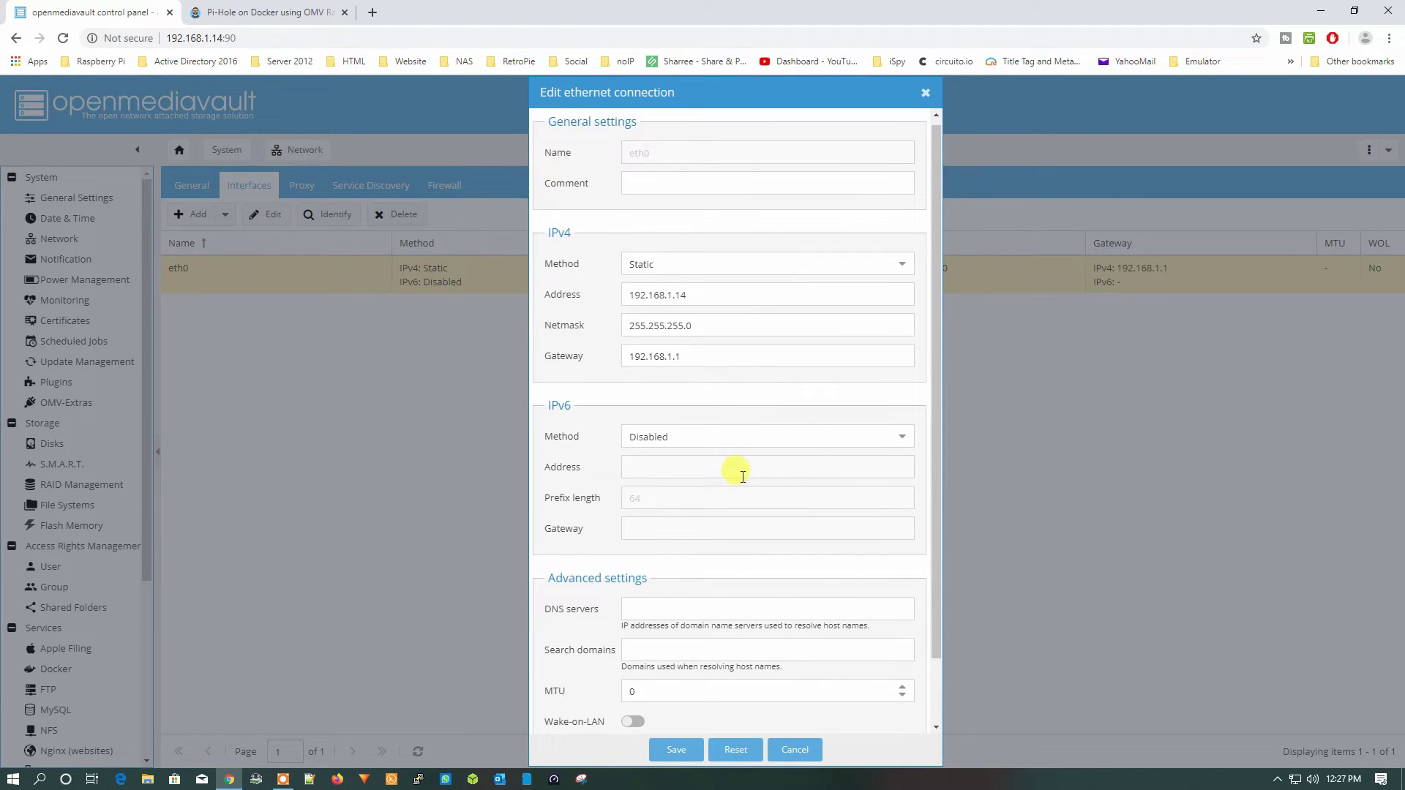
pyautogui.scroll(-1, 732, 476)
pyautogui.click(655, 540)
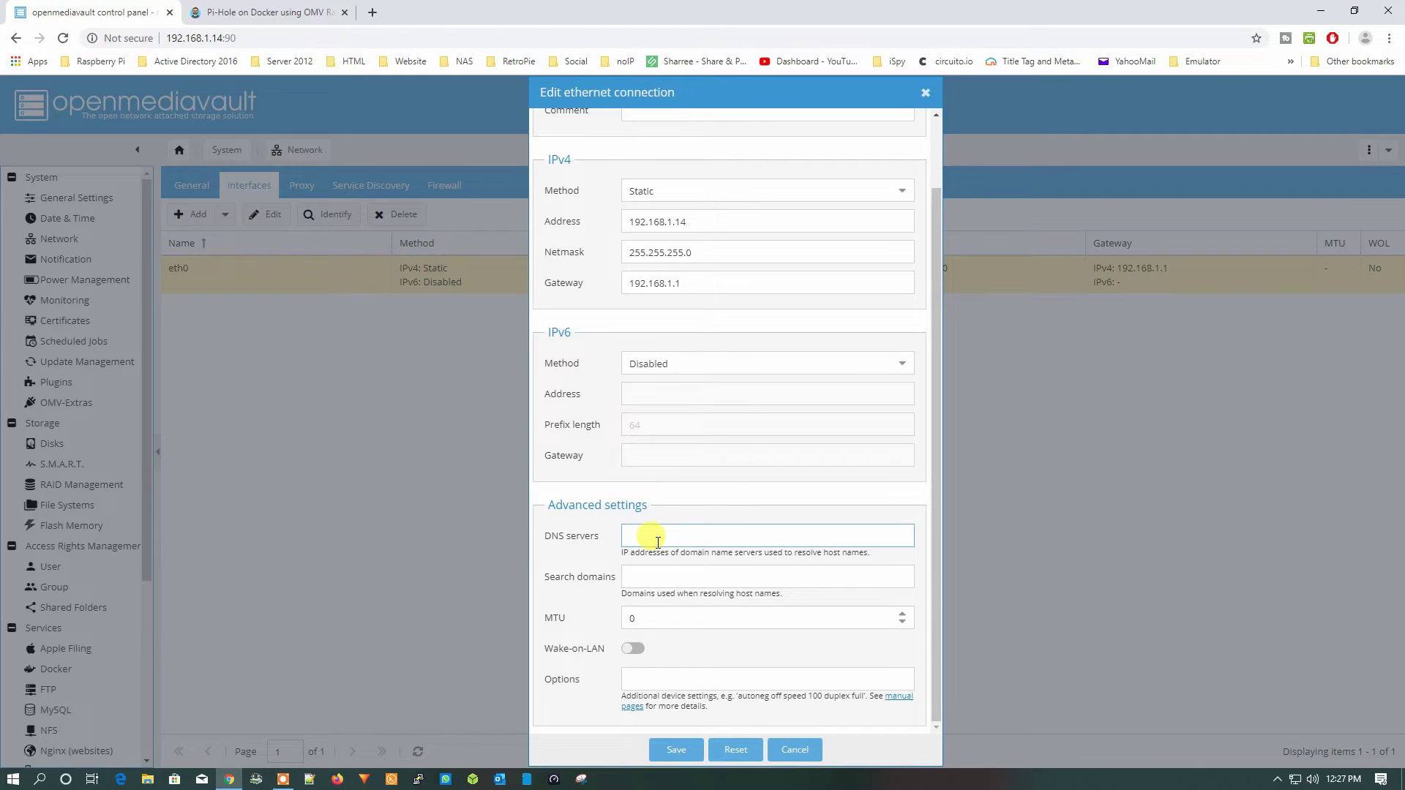
pyautogui.write('1.')
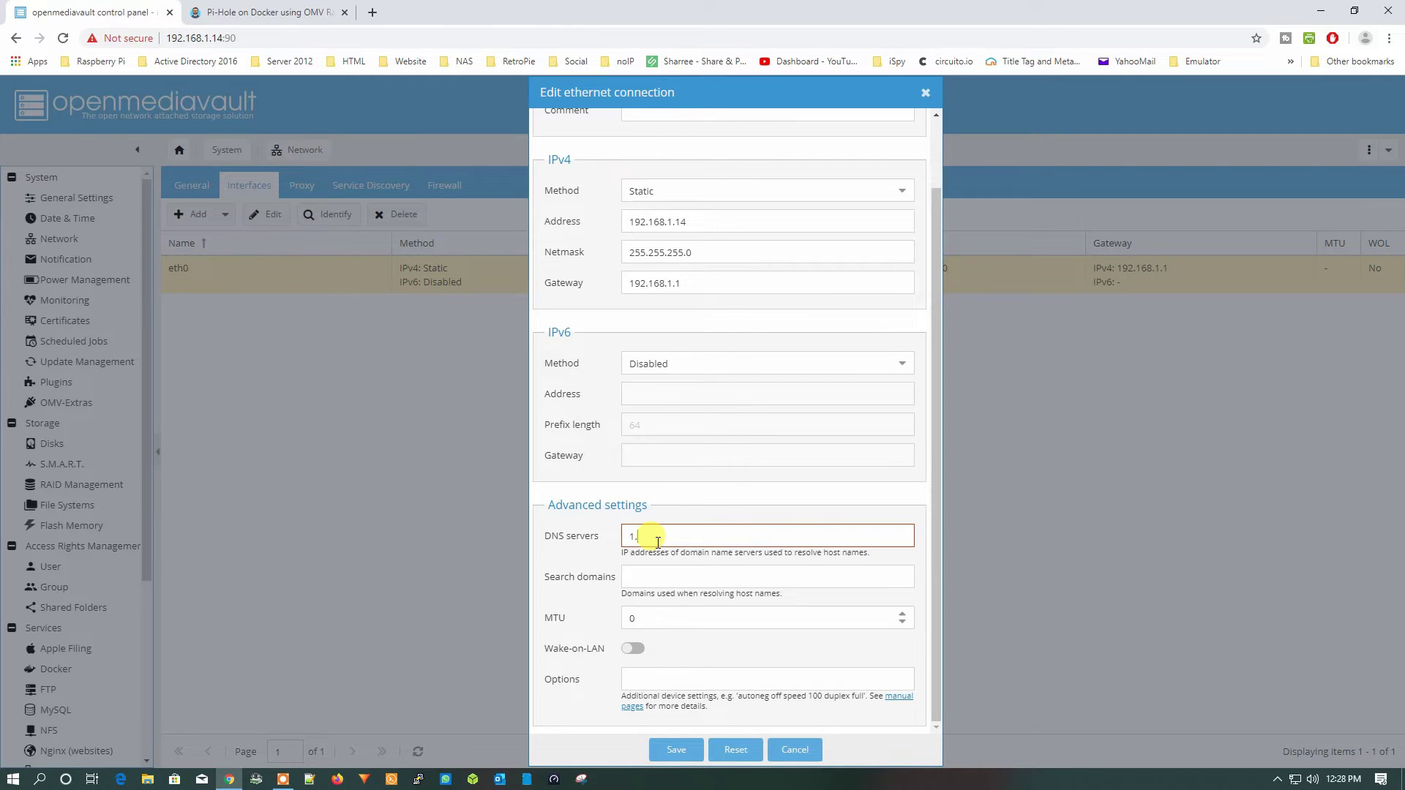
pyautogui.write('1.1.1')
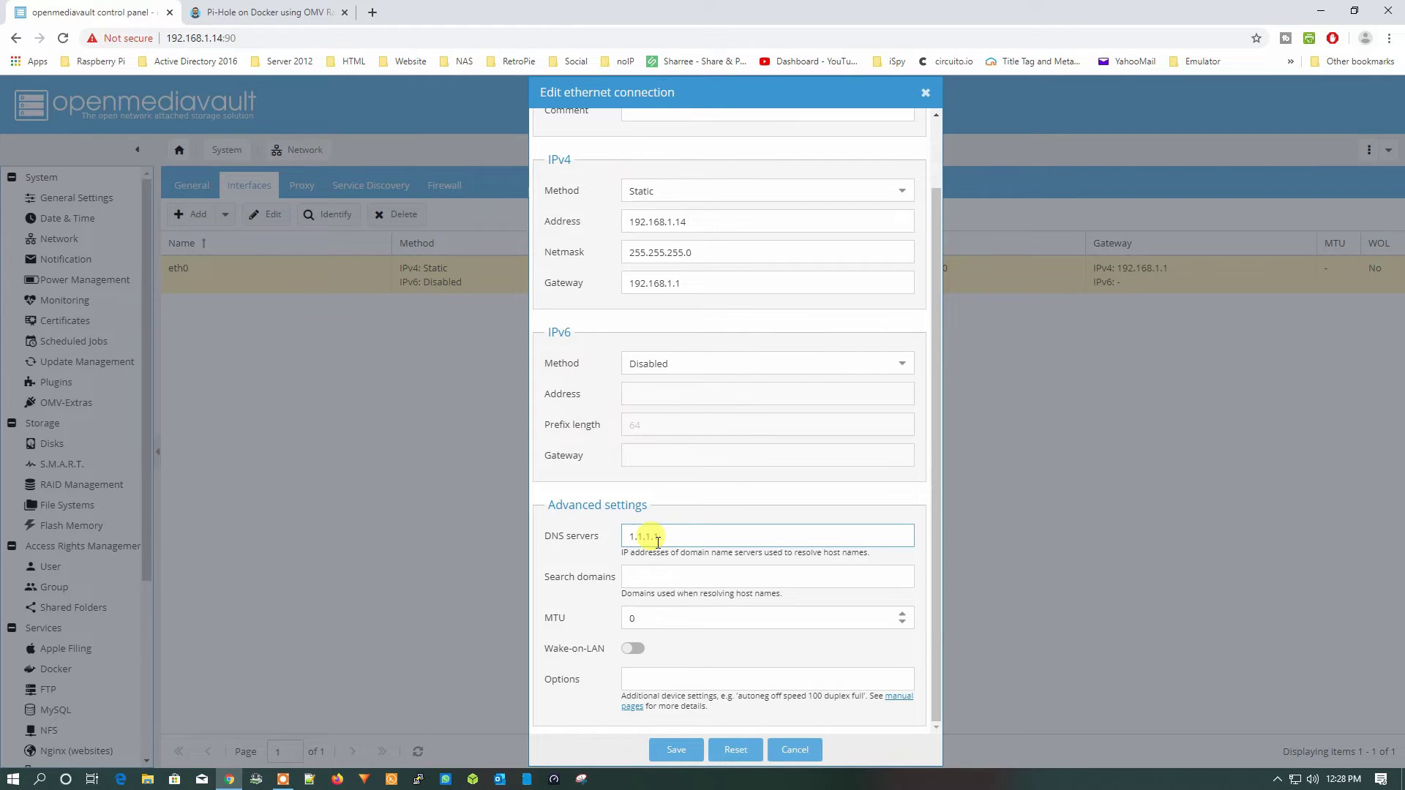
# Check the DNS entries in the article's Docker-compose listing, then save the eth0 connection and apply the configuration changes.
pyautogui.click(245, 13)
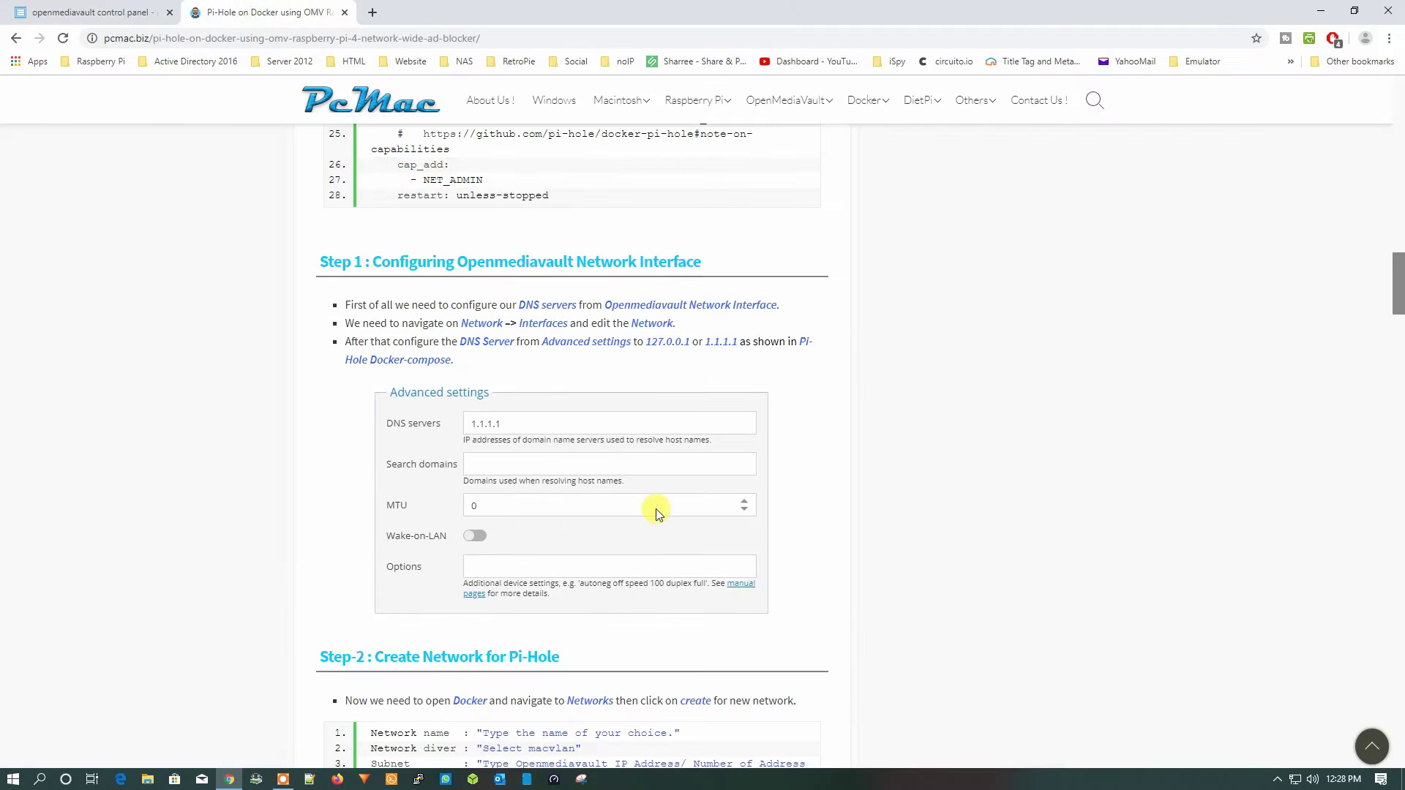
pyautogui.scroll(4, 655, 509)
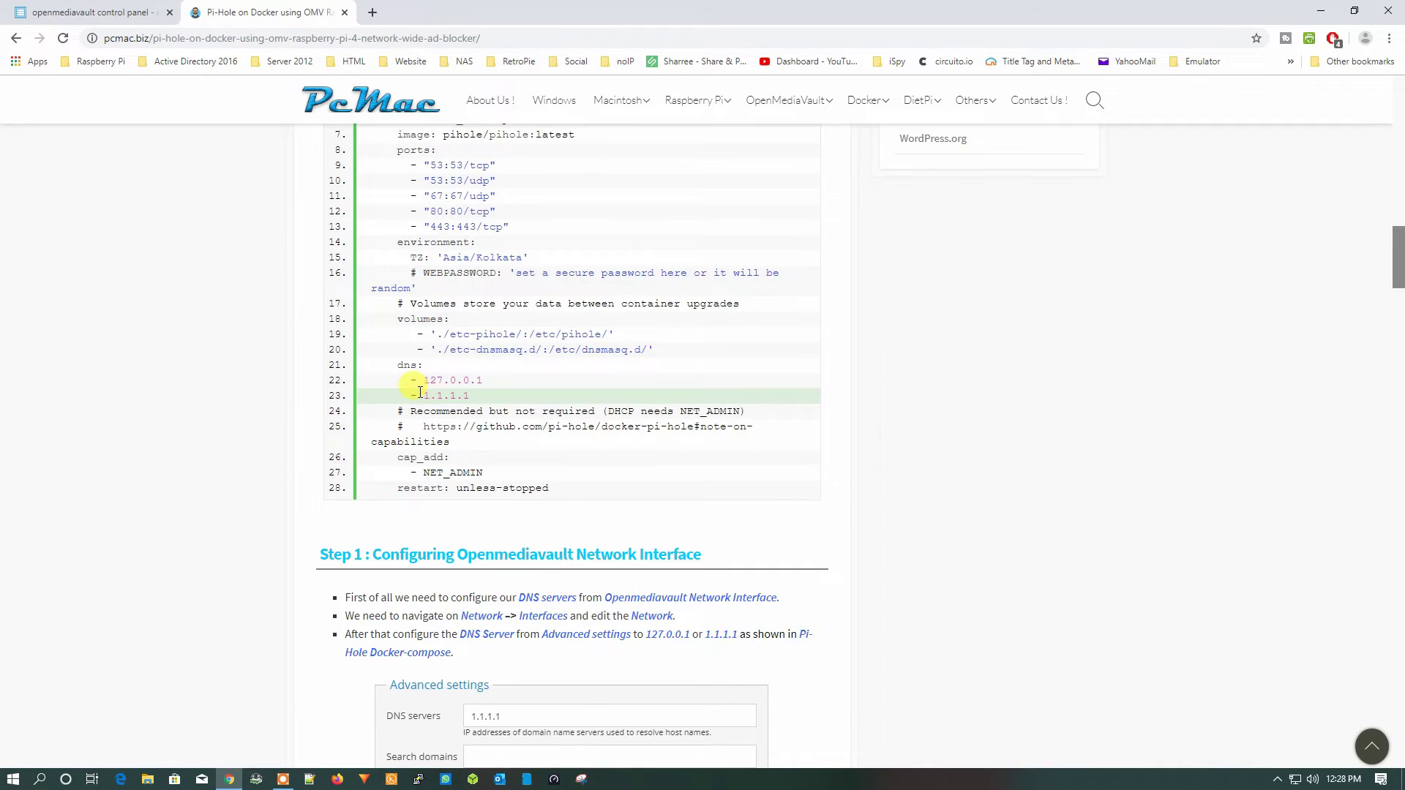
pyautogui.moveTo(371, 380); pyautogui.dragTo(423, 396)
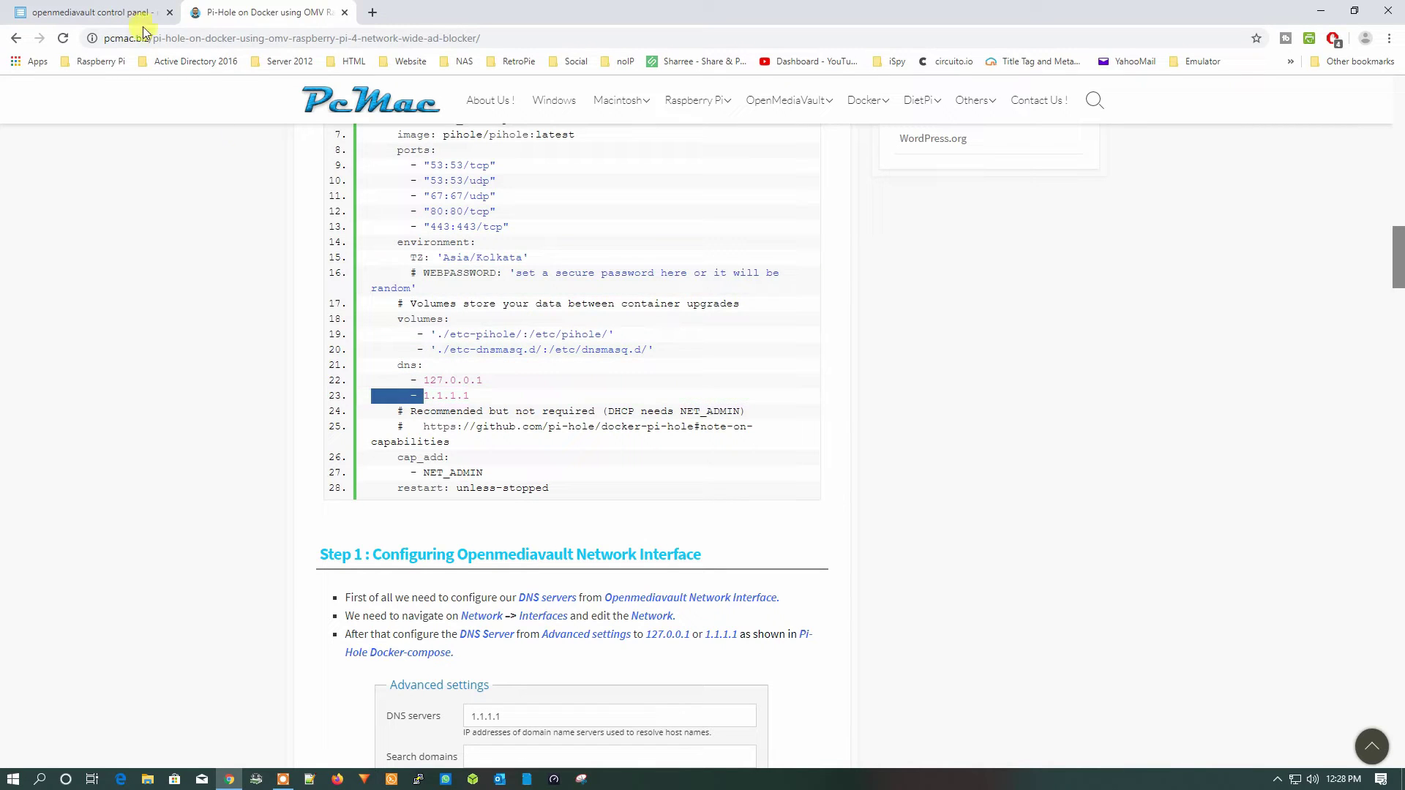
pyautogui.click(103, 9)
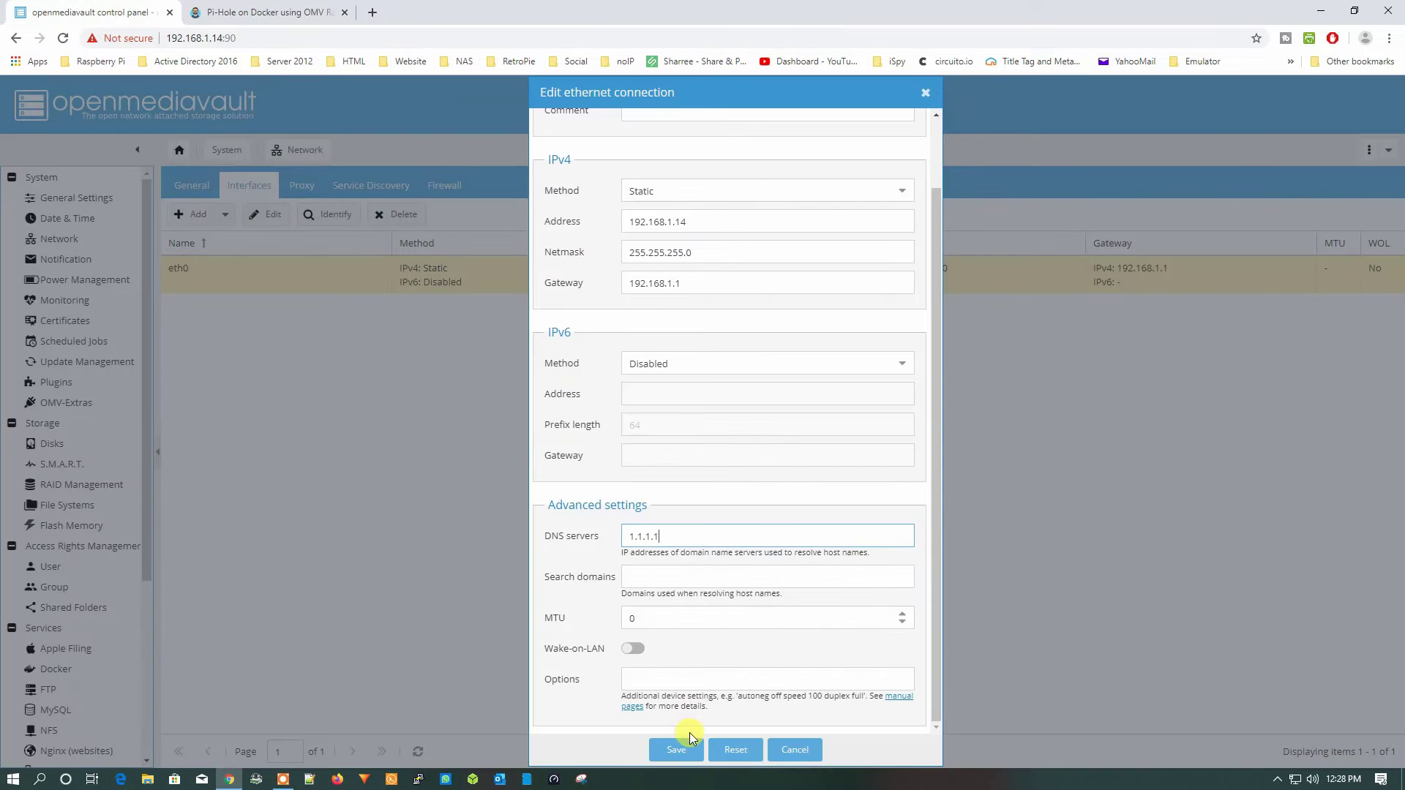
pyautogui.click(675, 750)
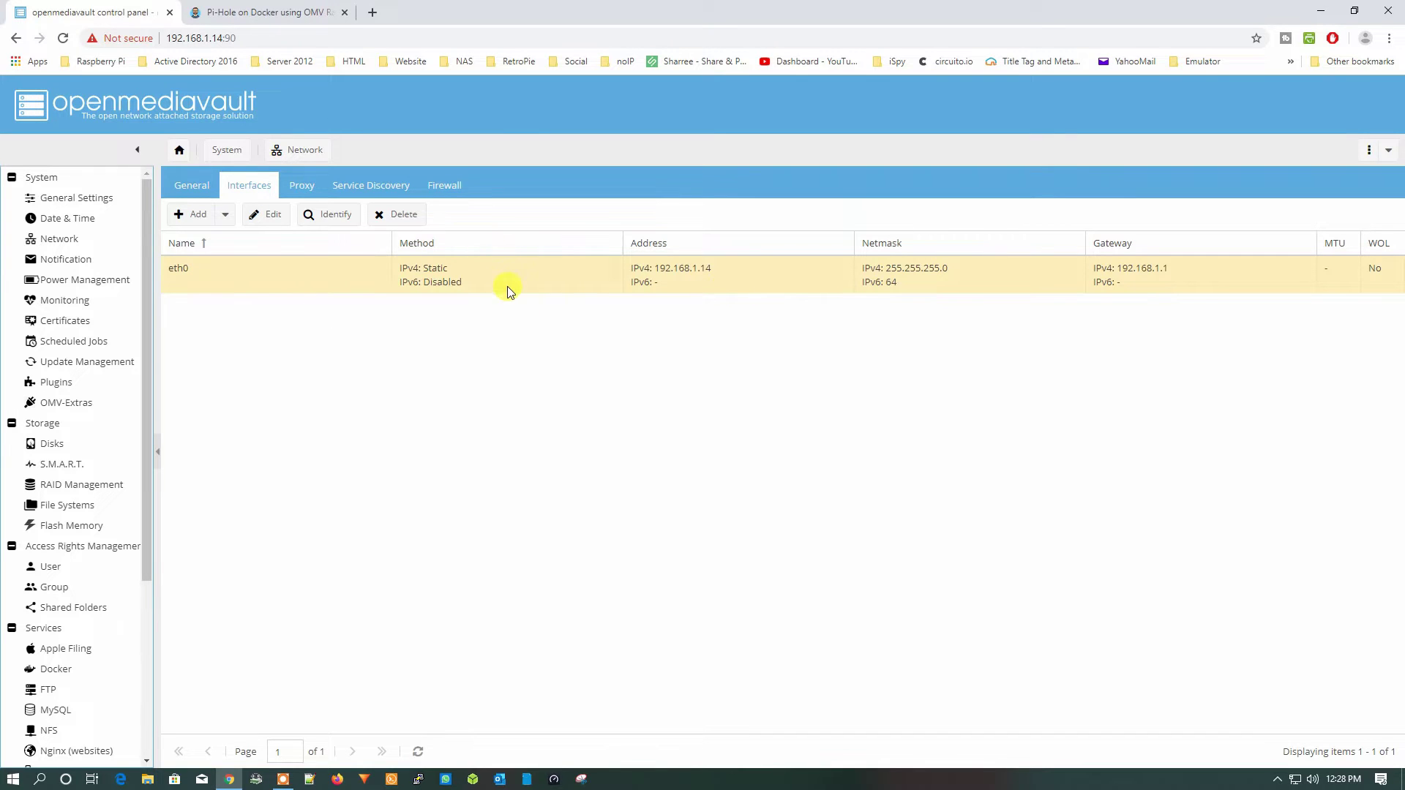
pyautogui.click(1305, 187)
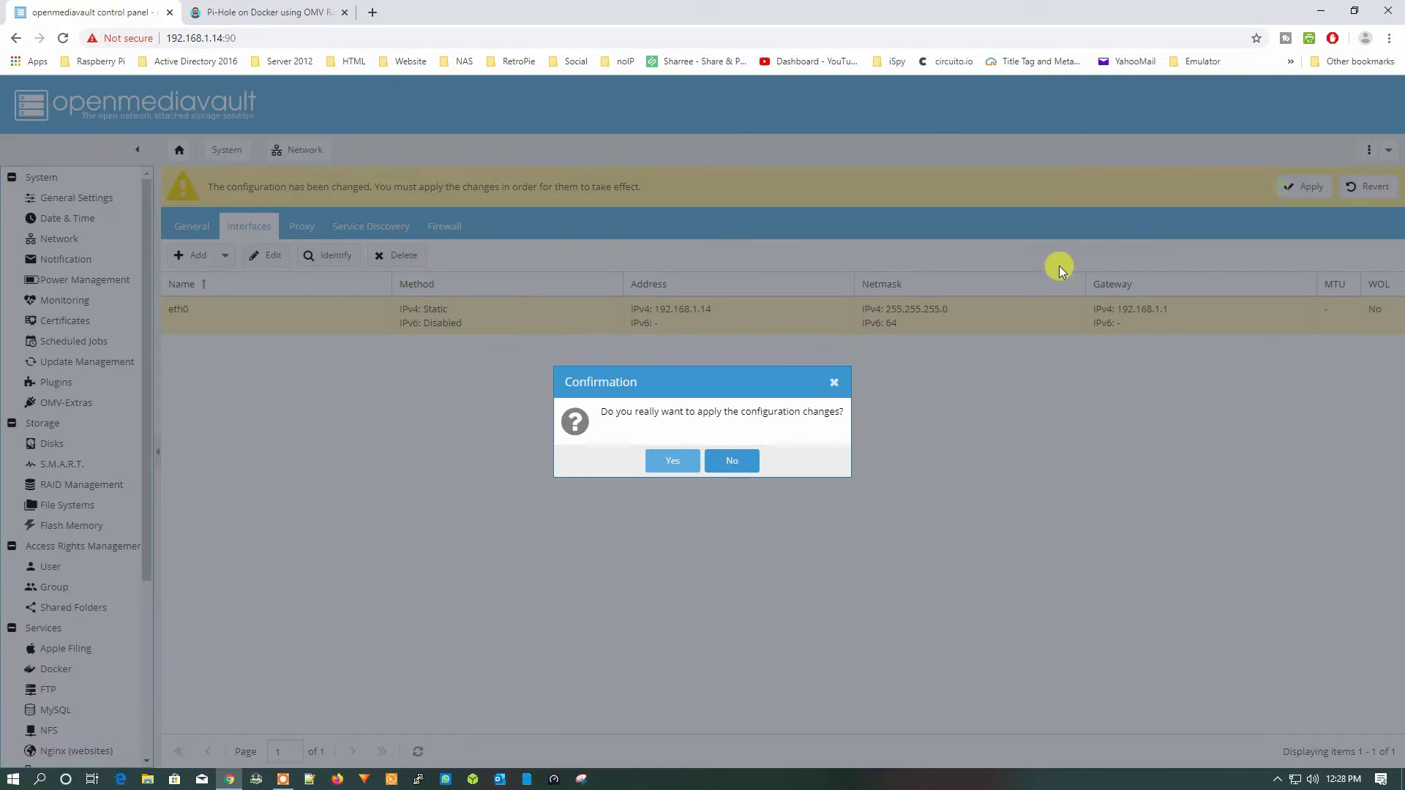
pyautogui.click(677, 459)
# Following Step-2 of the article, start a new Docker network in OpenMediaVault named piholenet with the macvlan driver.
pyautogui.click(298, 12)
pyautogui.scroll(-9, 686, 386)
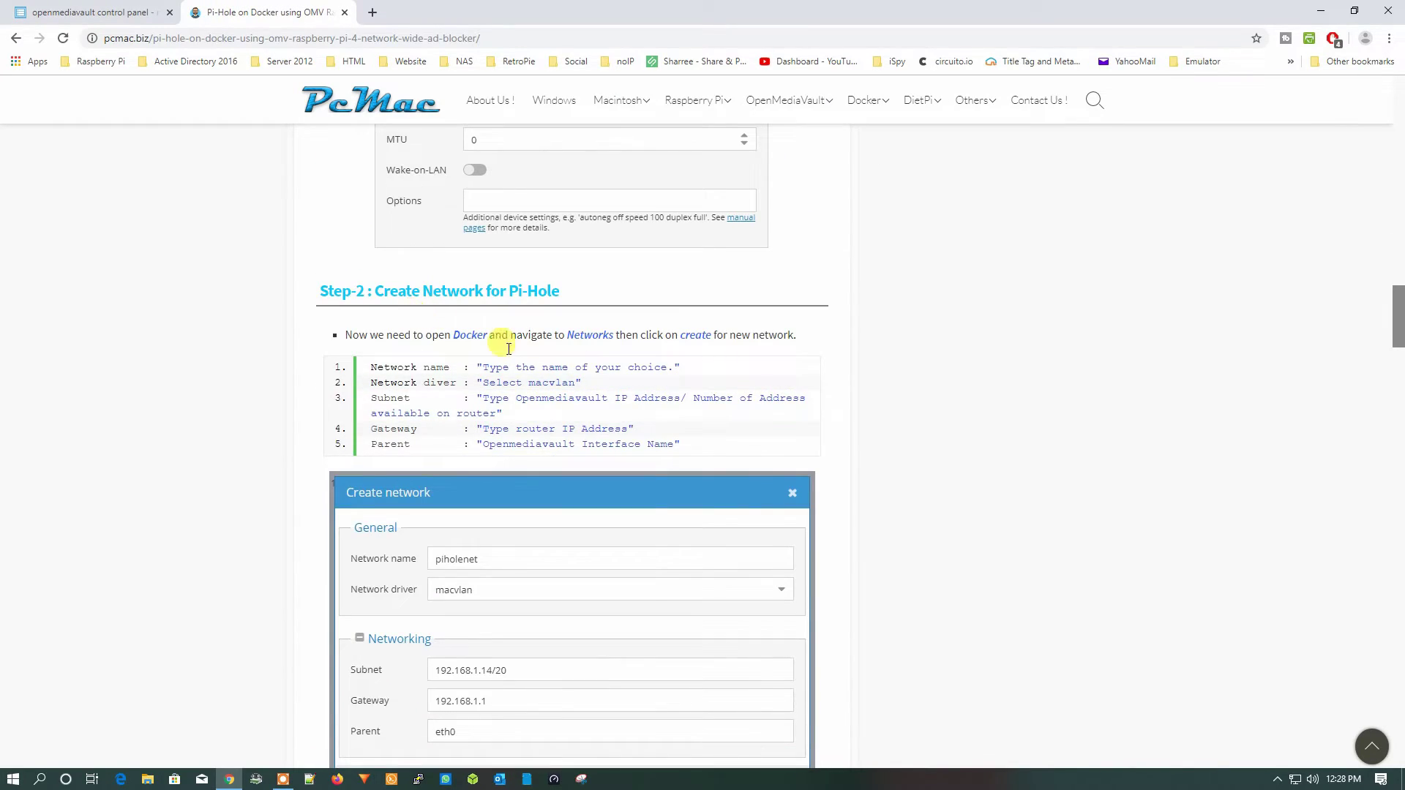
pyautogui.scroll(-2, 761, 439)
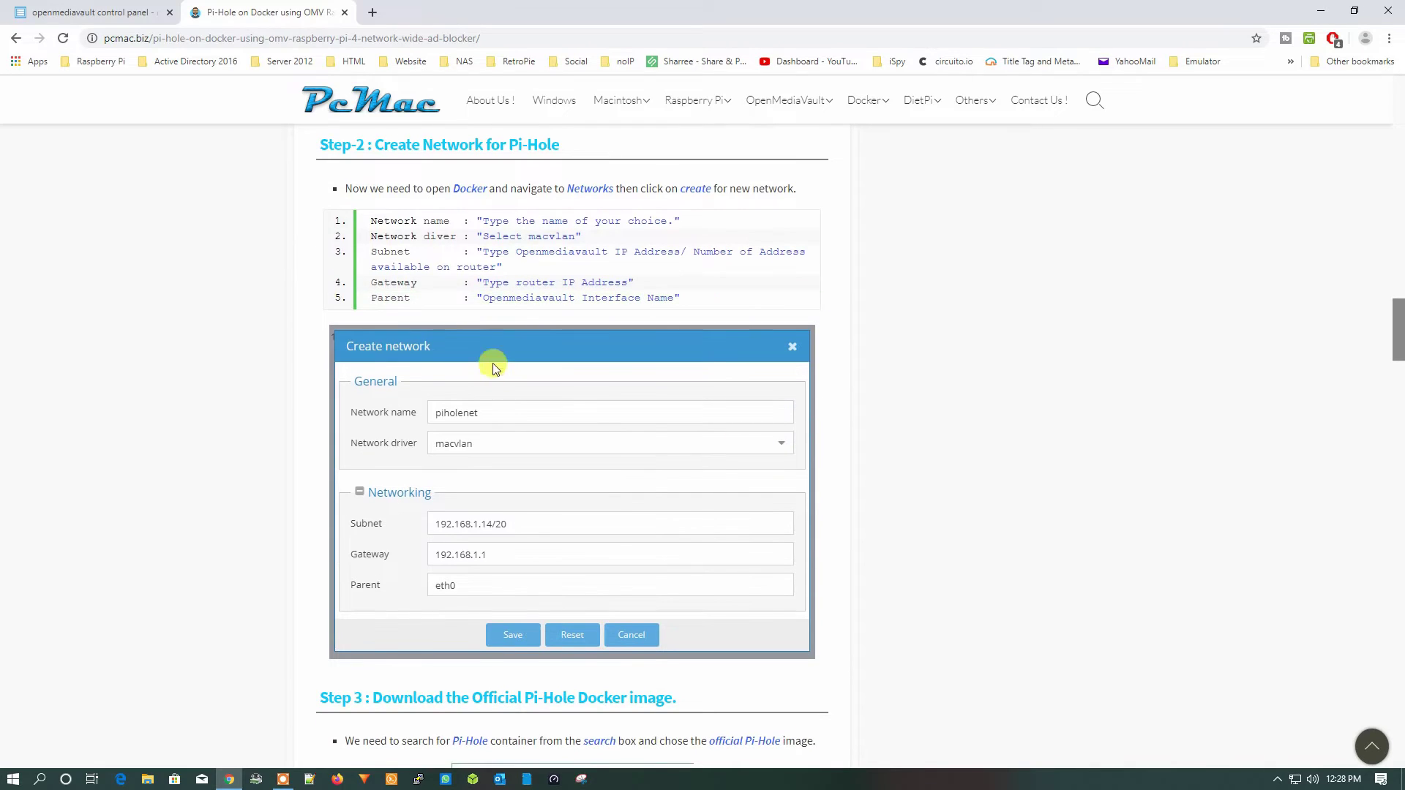
pyautogui.click(66, 12)
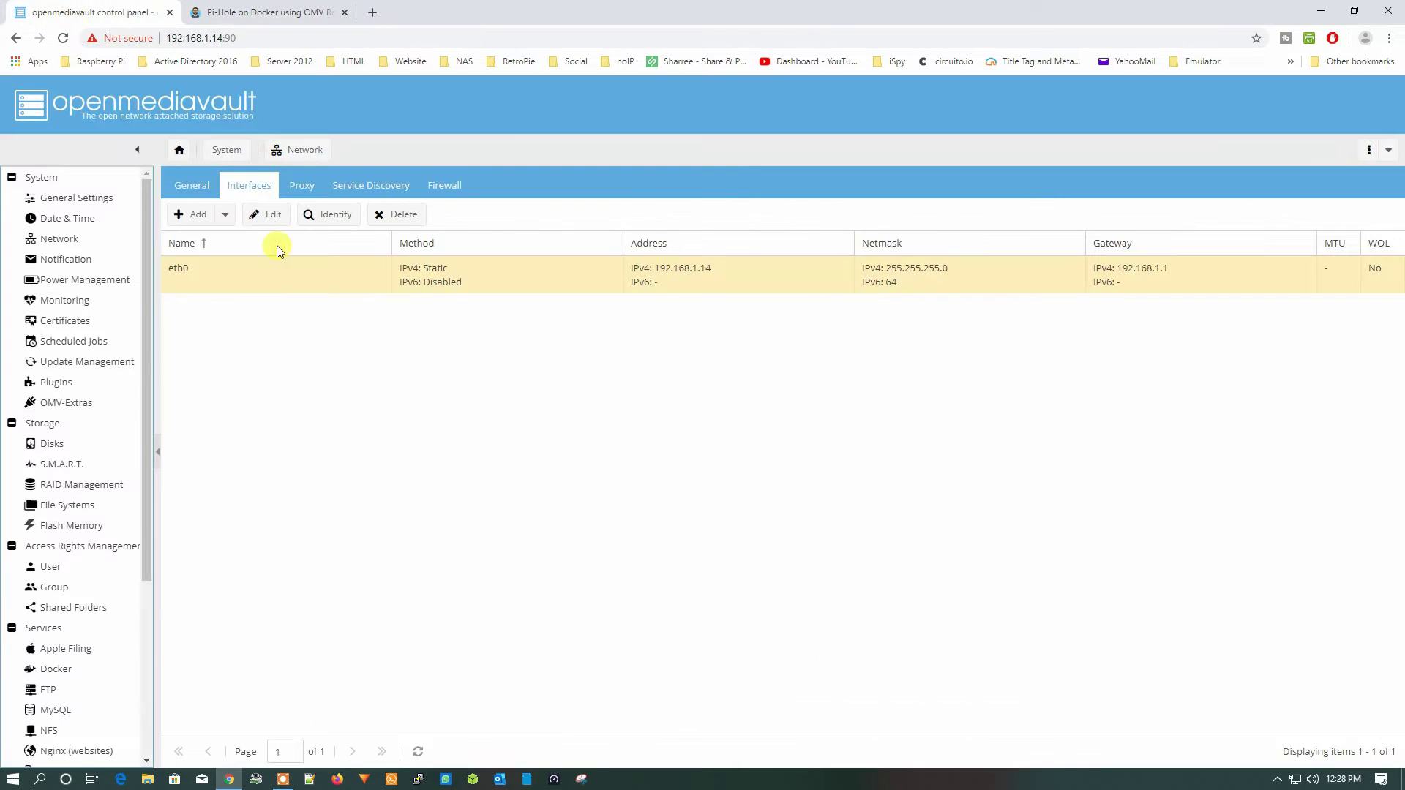
pyautogui.click(92, 668)
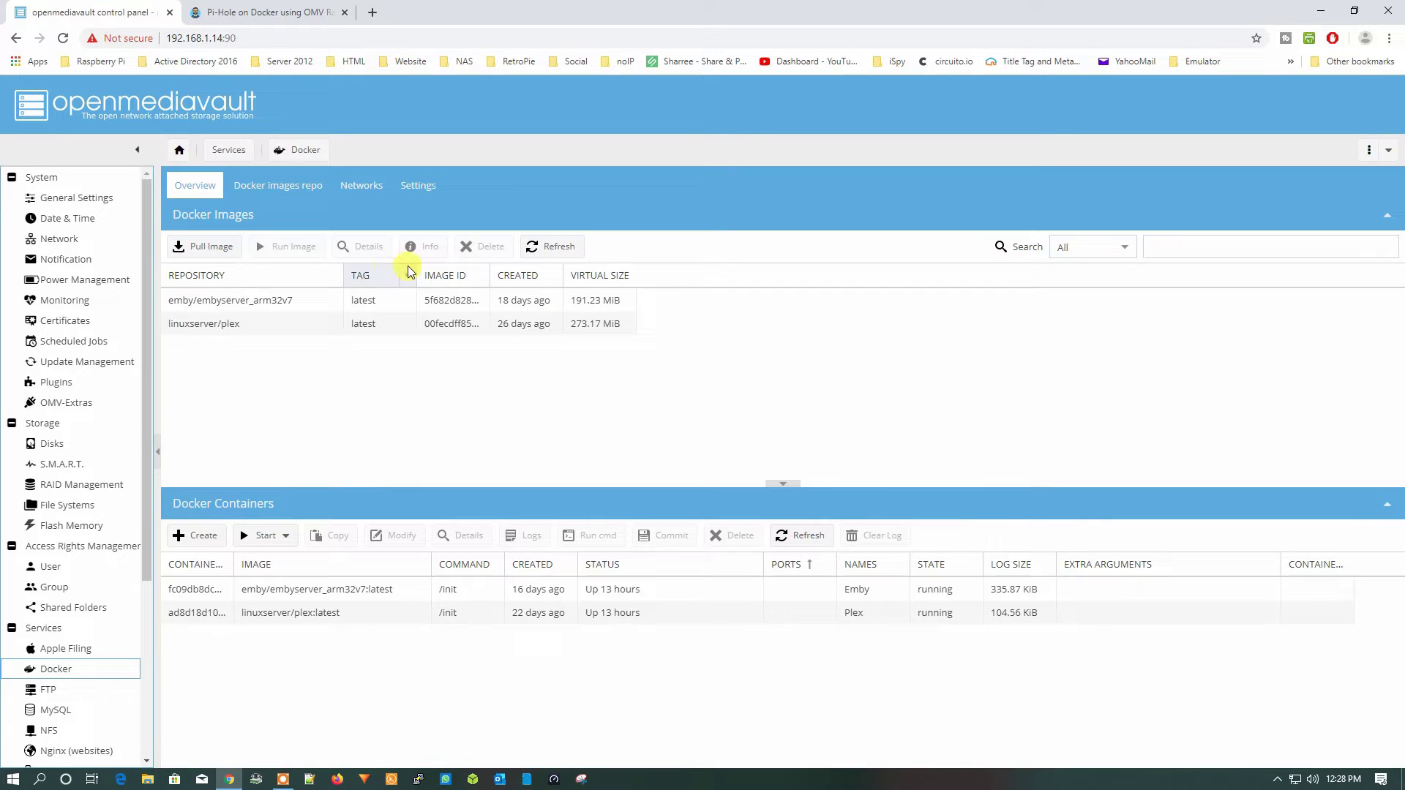
pyautogui.click(364, 186)
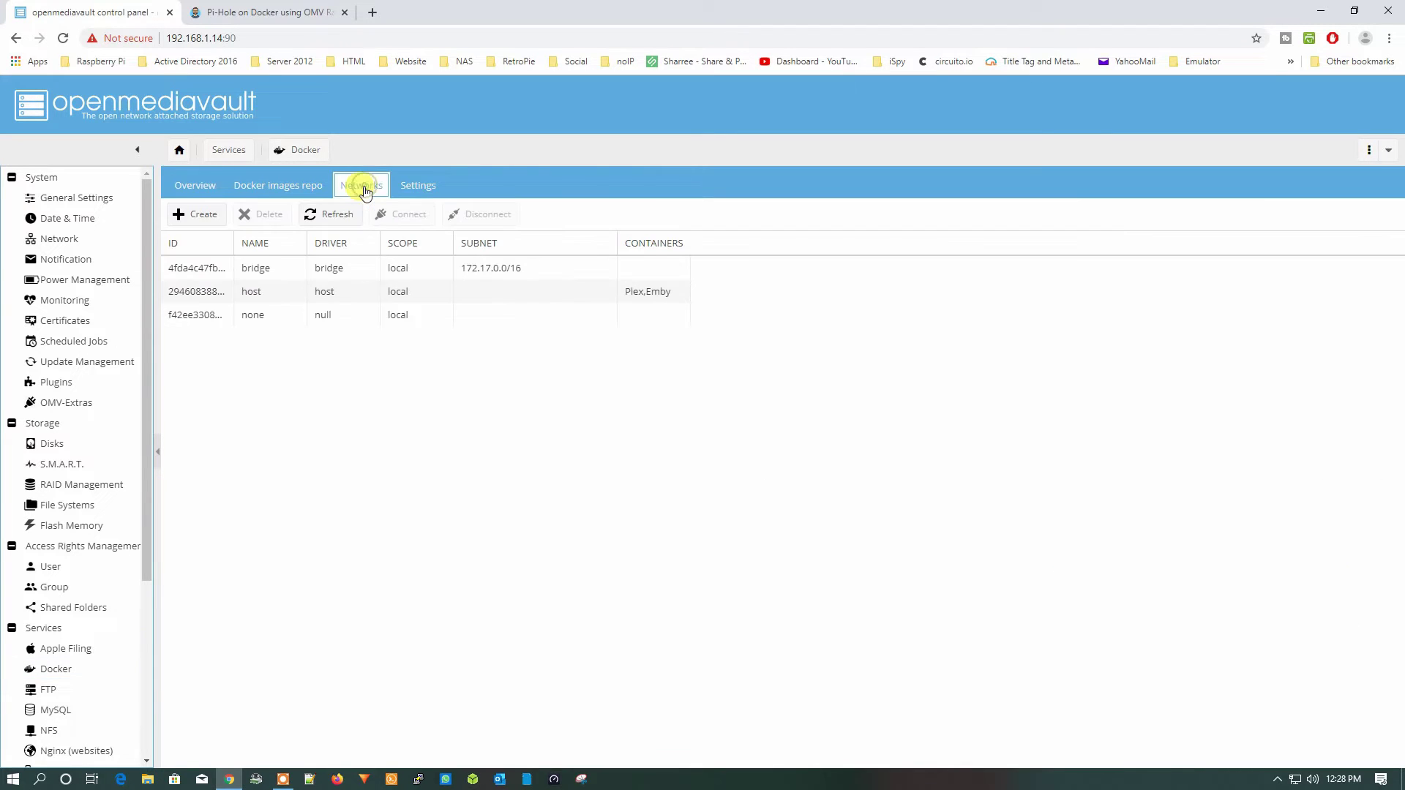
pyautogui.click(188, 219)
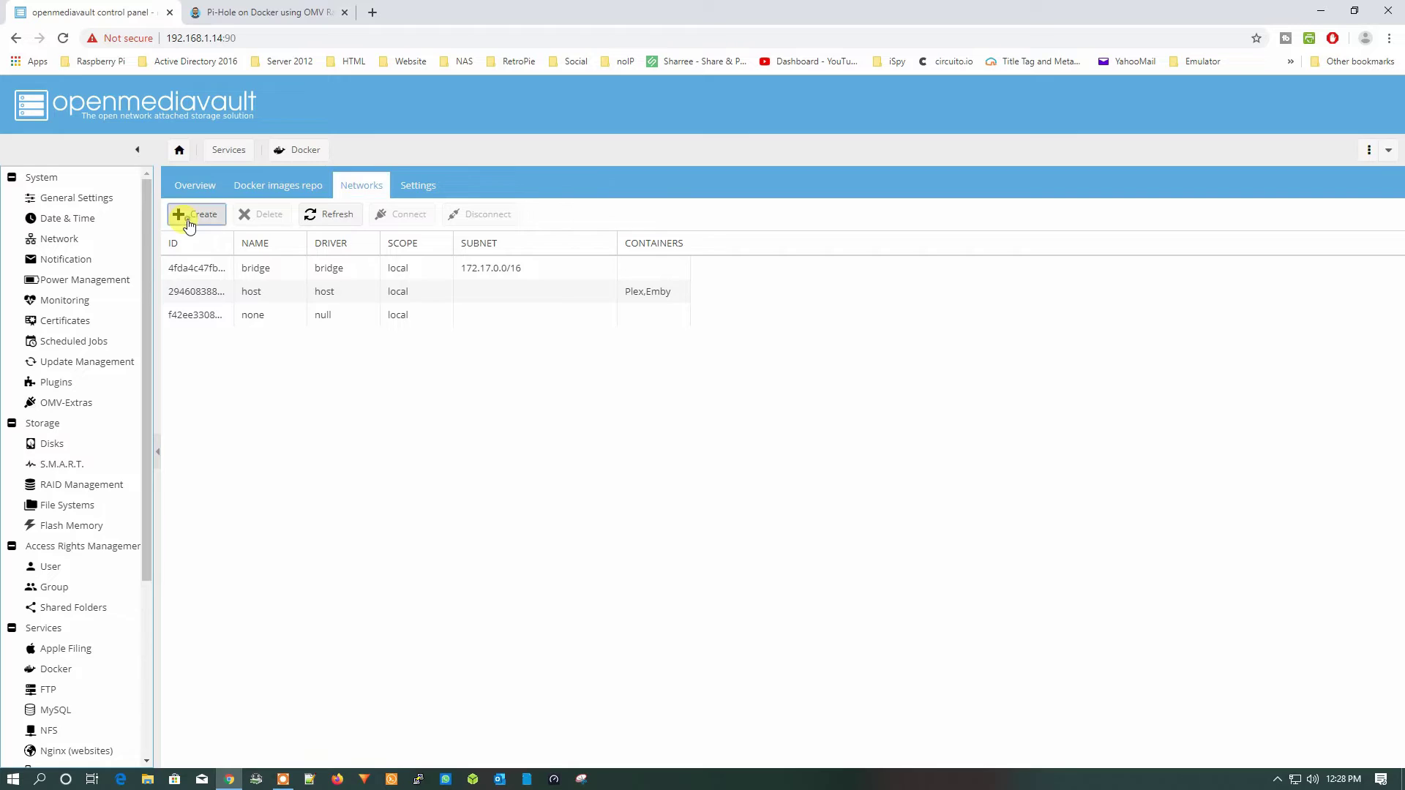
pyautogui.click(651, 345)
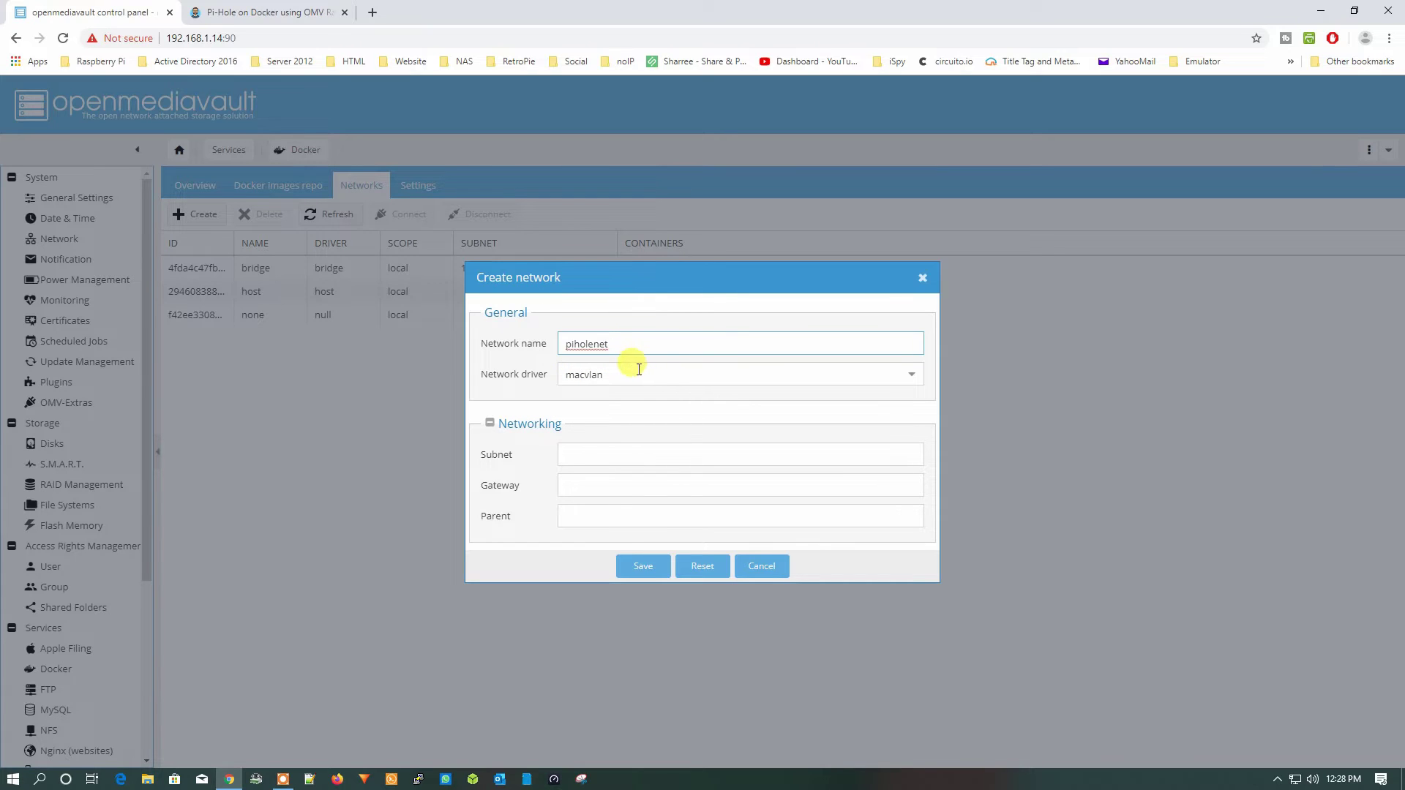
pyautogui.click(637, 373)
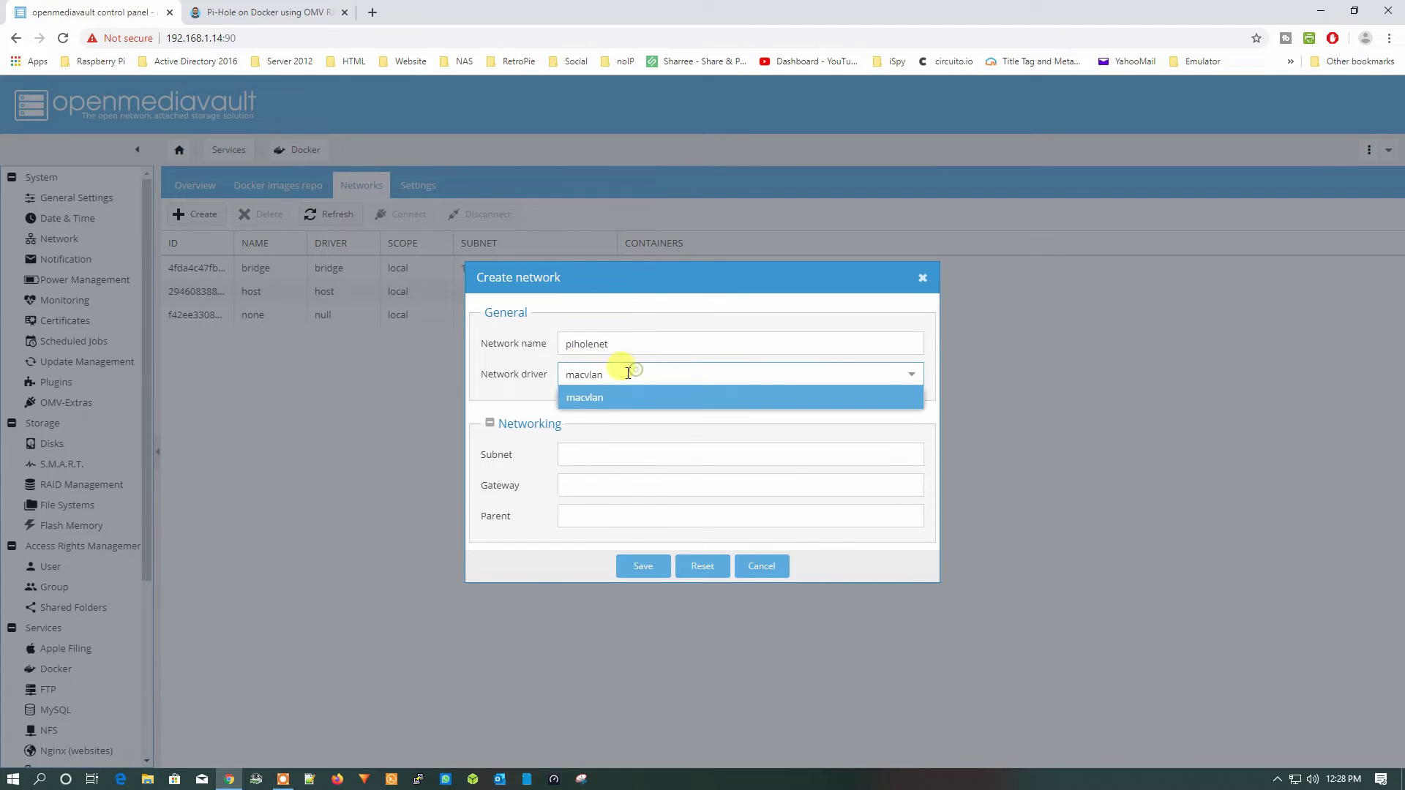
pyautogui.click(612, 420)
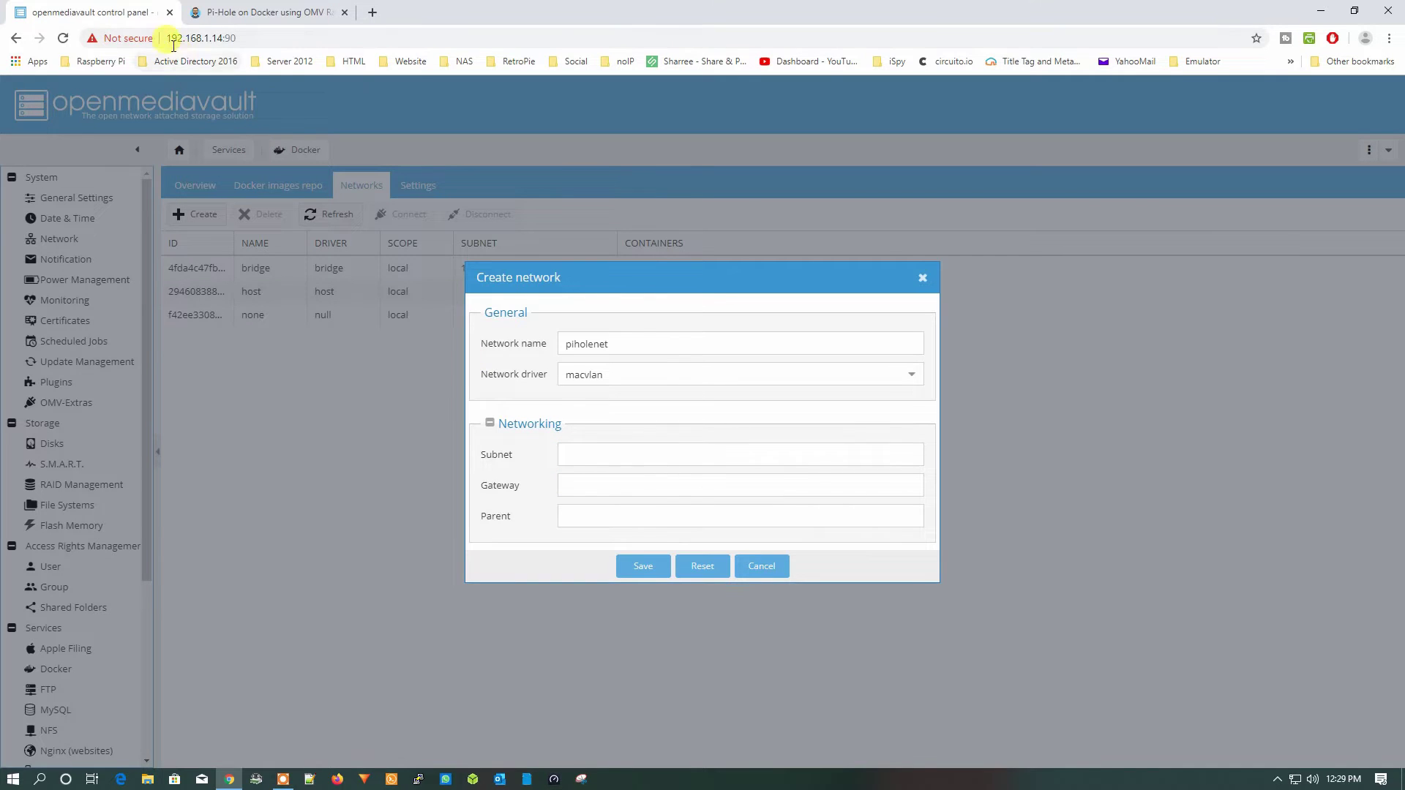
# Check the article's subnet instructions, then copy the OpenMediaVault server's address 192.168.1.14 from the browser address into the new network's subnet.
pyautogui.click(232, 14)
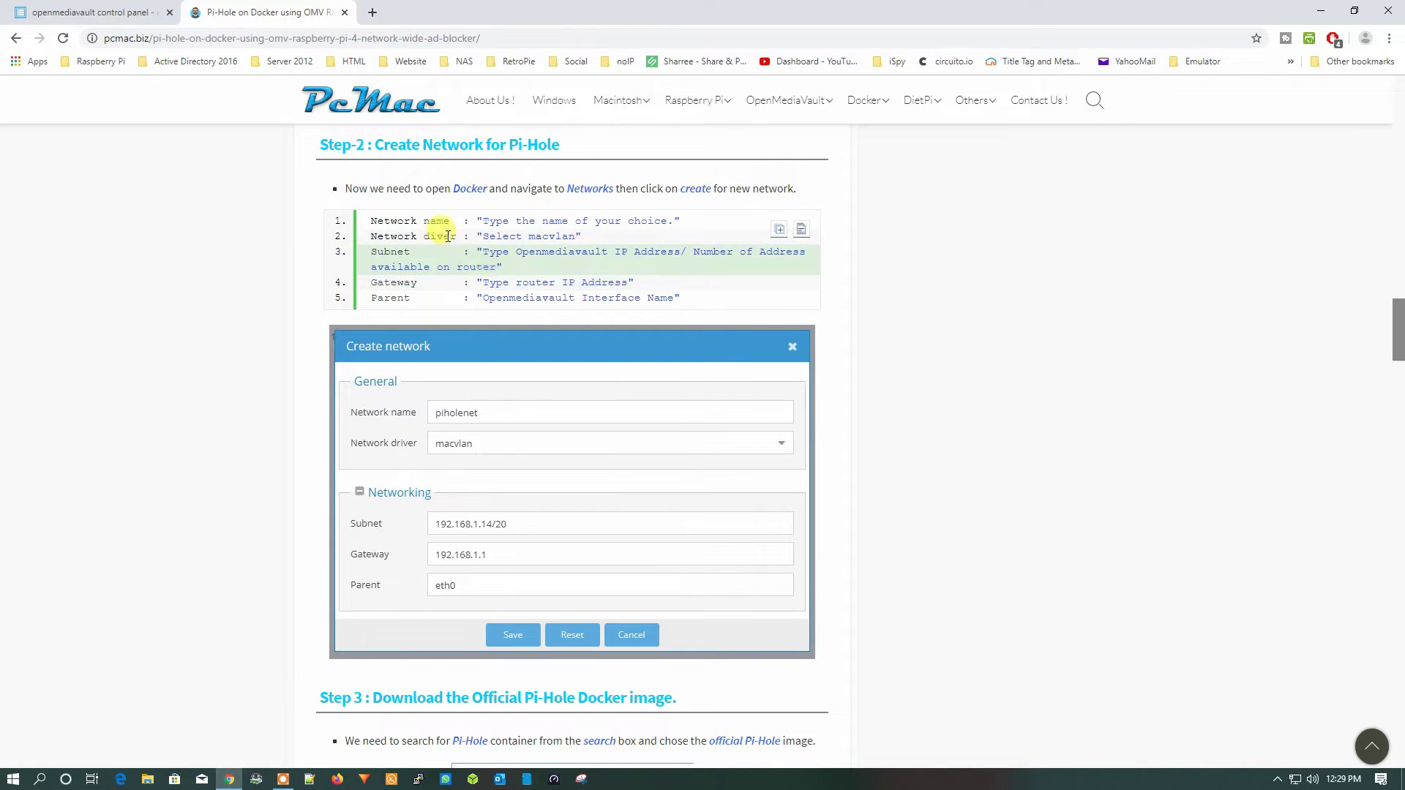
pyautogui.click(104, 20)
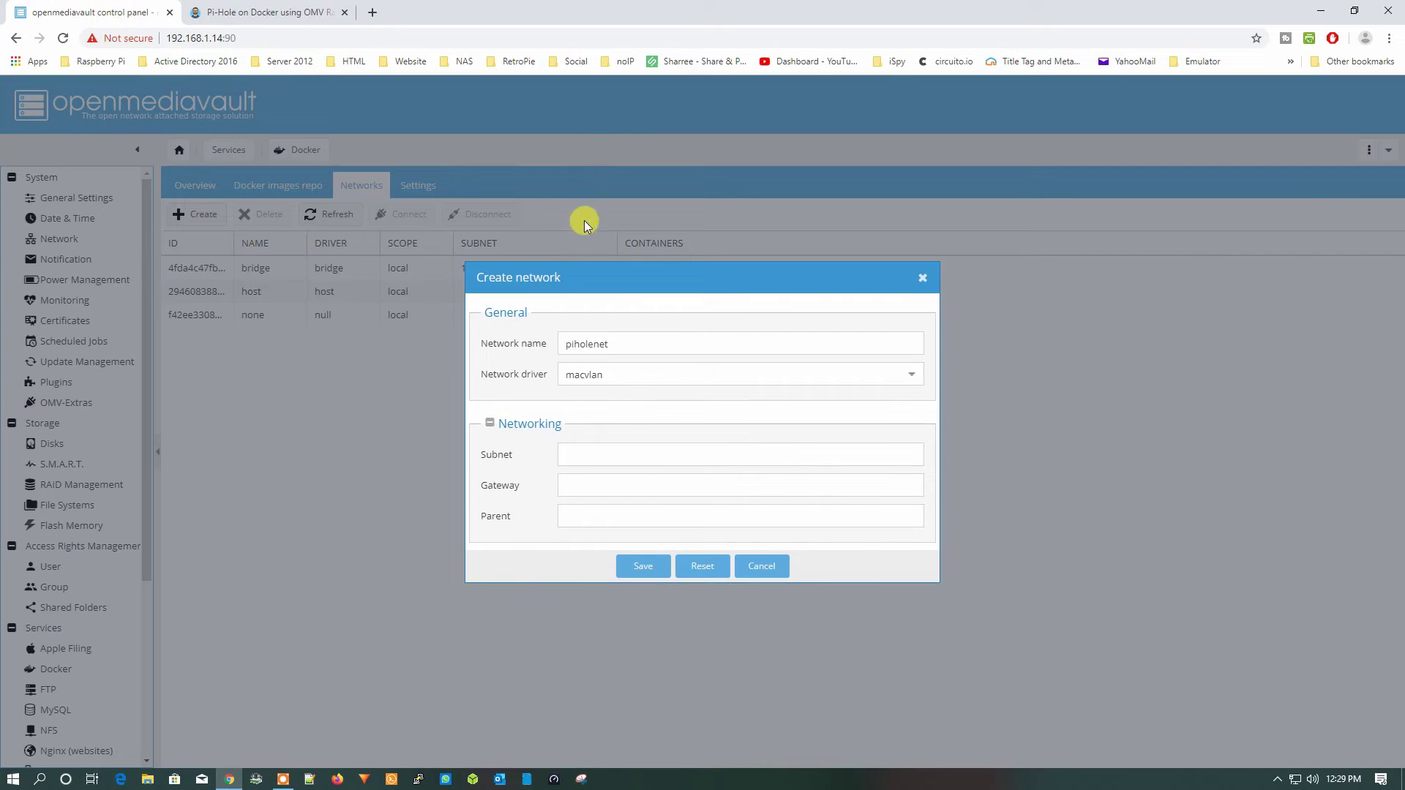
pyautogui.moveTo(166, 38); pyautogui.dragTo(220, 44)
pyautogui.hotkey('ctrl', 'c')
pyautogui.rightClick(211, 41)
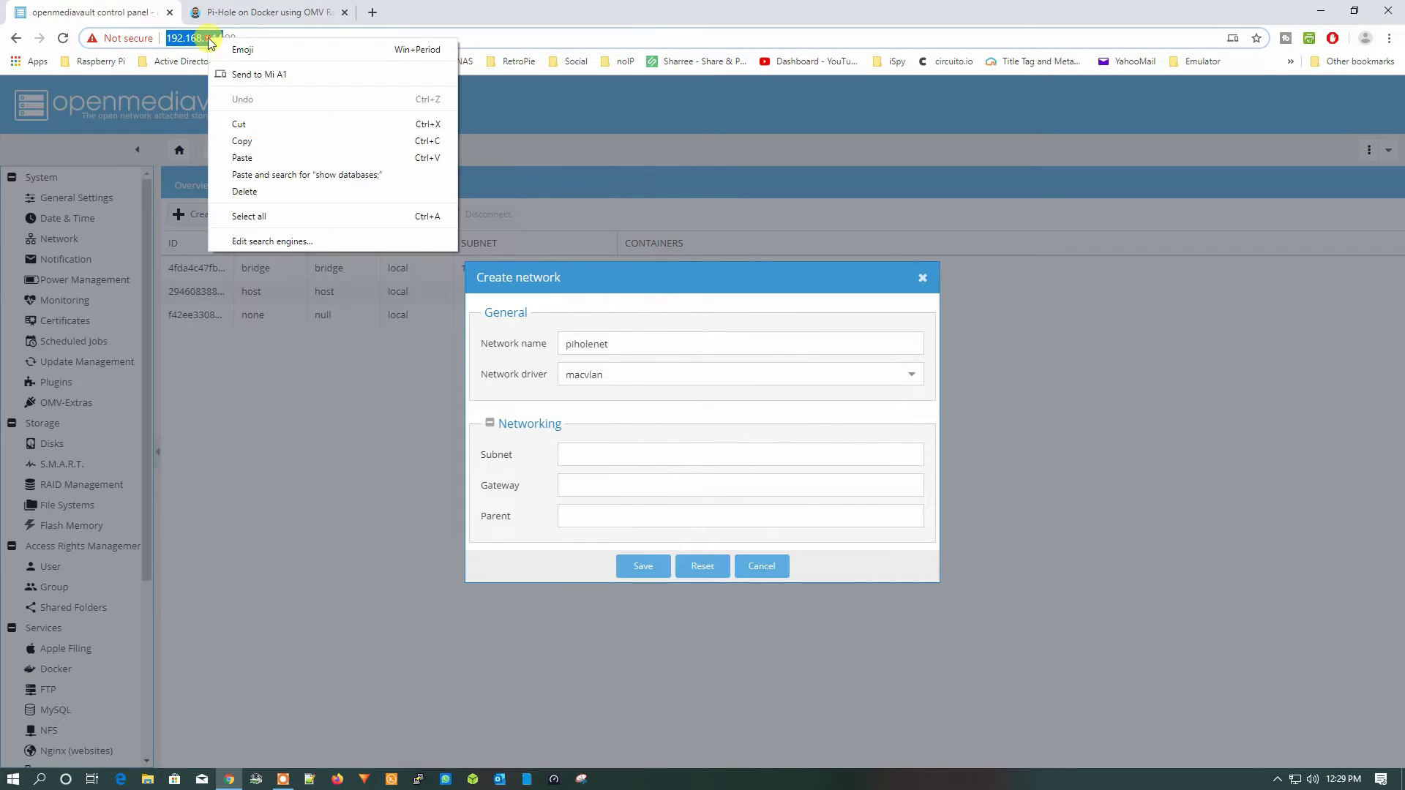
pyautogui.click(249, 146)
pyautogui.click(684, 454)
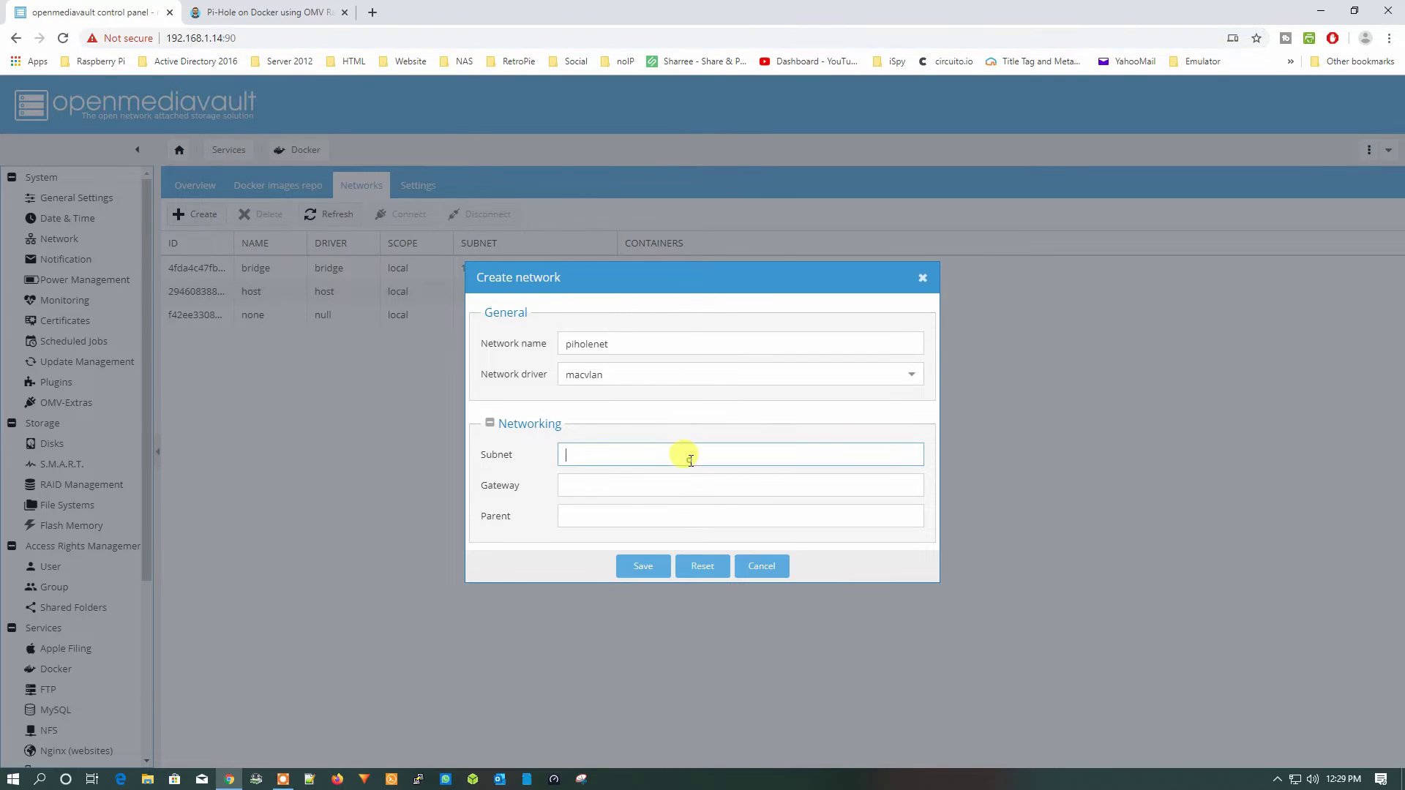
pyautogui.rightClick(688, 455)
pyautogui.click(740, 573)
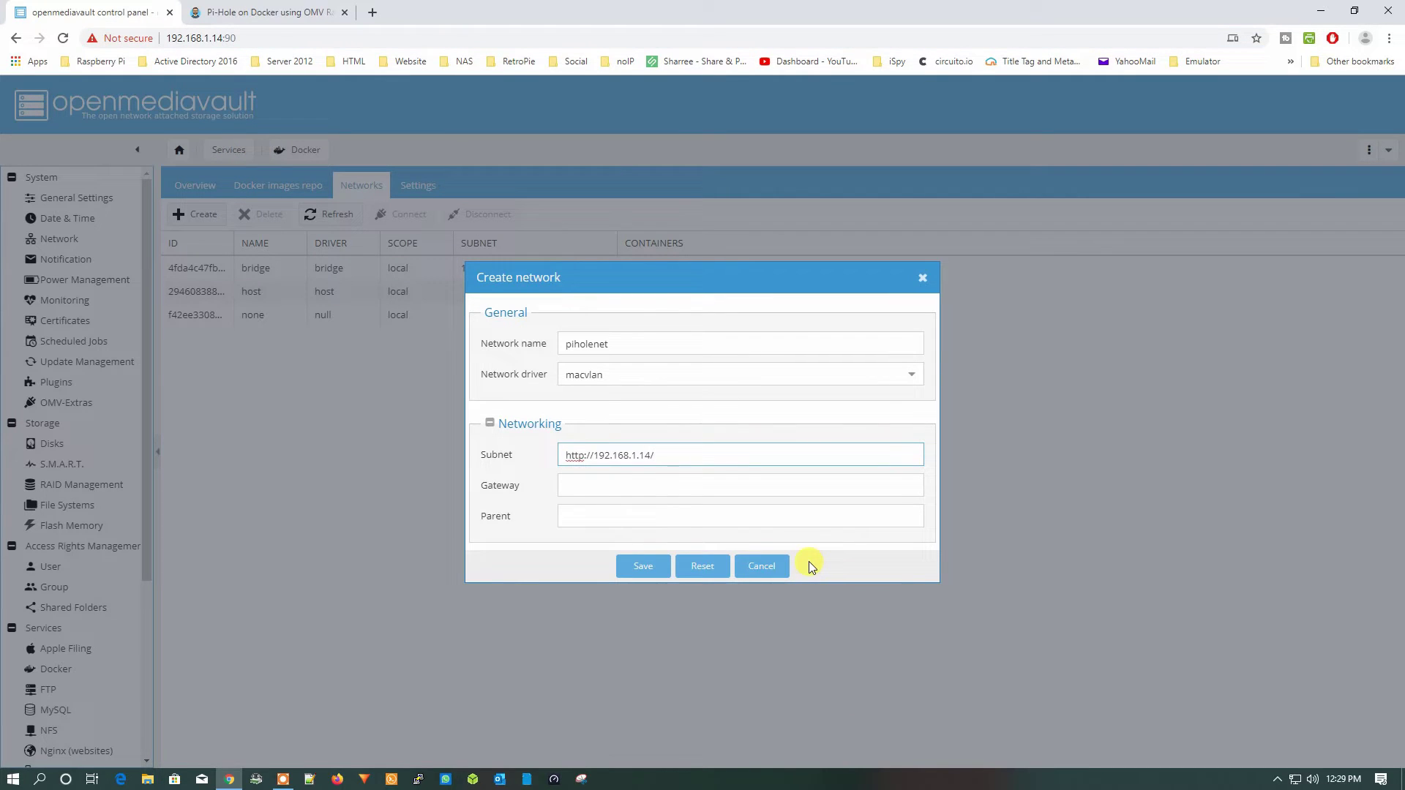
pyautogui.press('BackSpace')
pyautogui.press('Home')
pyautogui.press('Delete')
pyautogui.press('Delete')
pyautogui.press('Delete')
pyautogui.press('Delete')
pyautogui.press('Delete')
pyautogui.press('Delete')
pyautogui.press('Delete')
pyautogui.press('End')
pyautogui.write('/20')
# Set the gateway to 198.168.1.1 and the parent to eth0 as the article describes, then save the piholenet network.
pyautogui.click(701, 487)
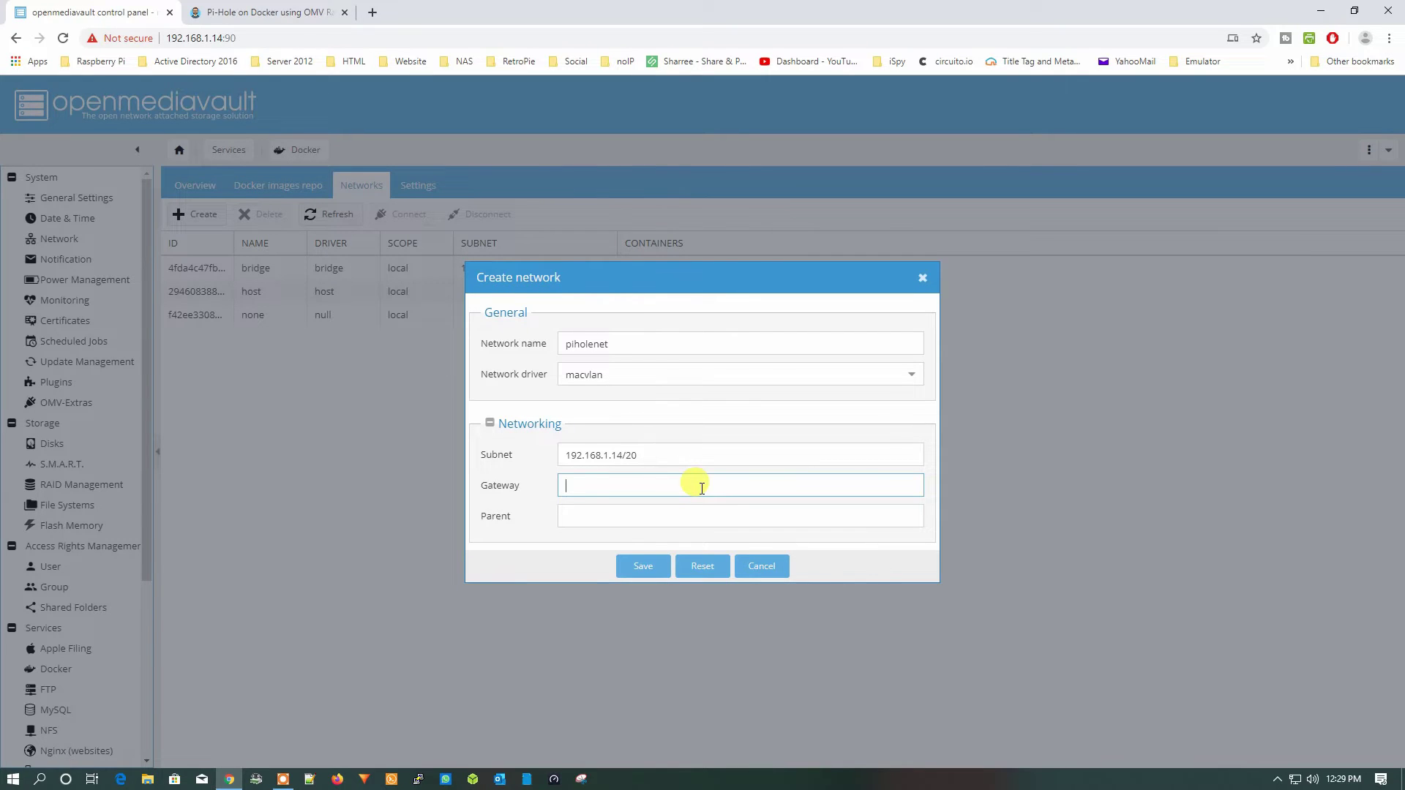
pyautogui.write('198.168.1.1')
pyautogui.click(221, 13)
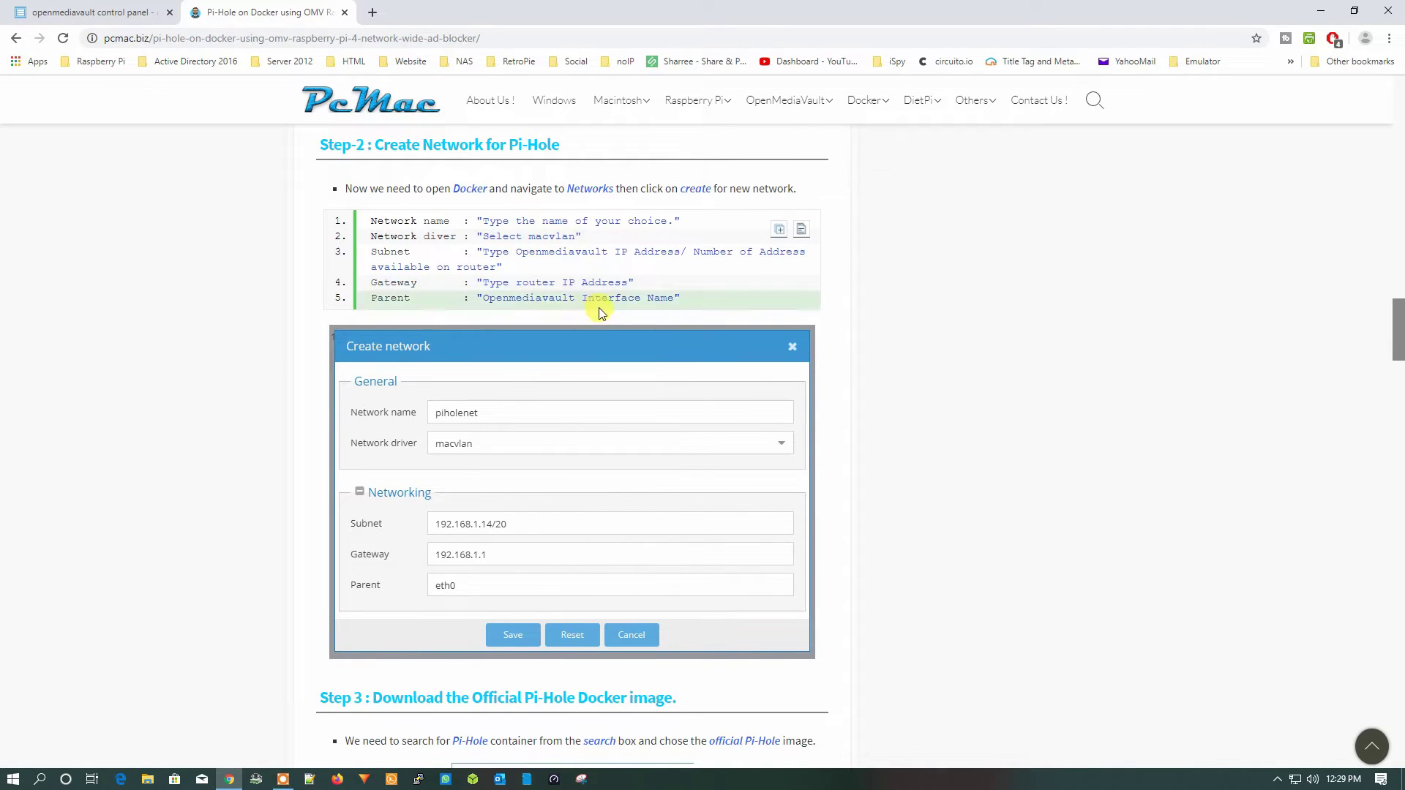
pyautogui.click(126, 15)
pyautogui.click(606, 510)
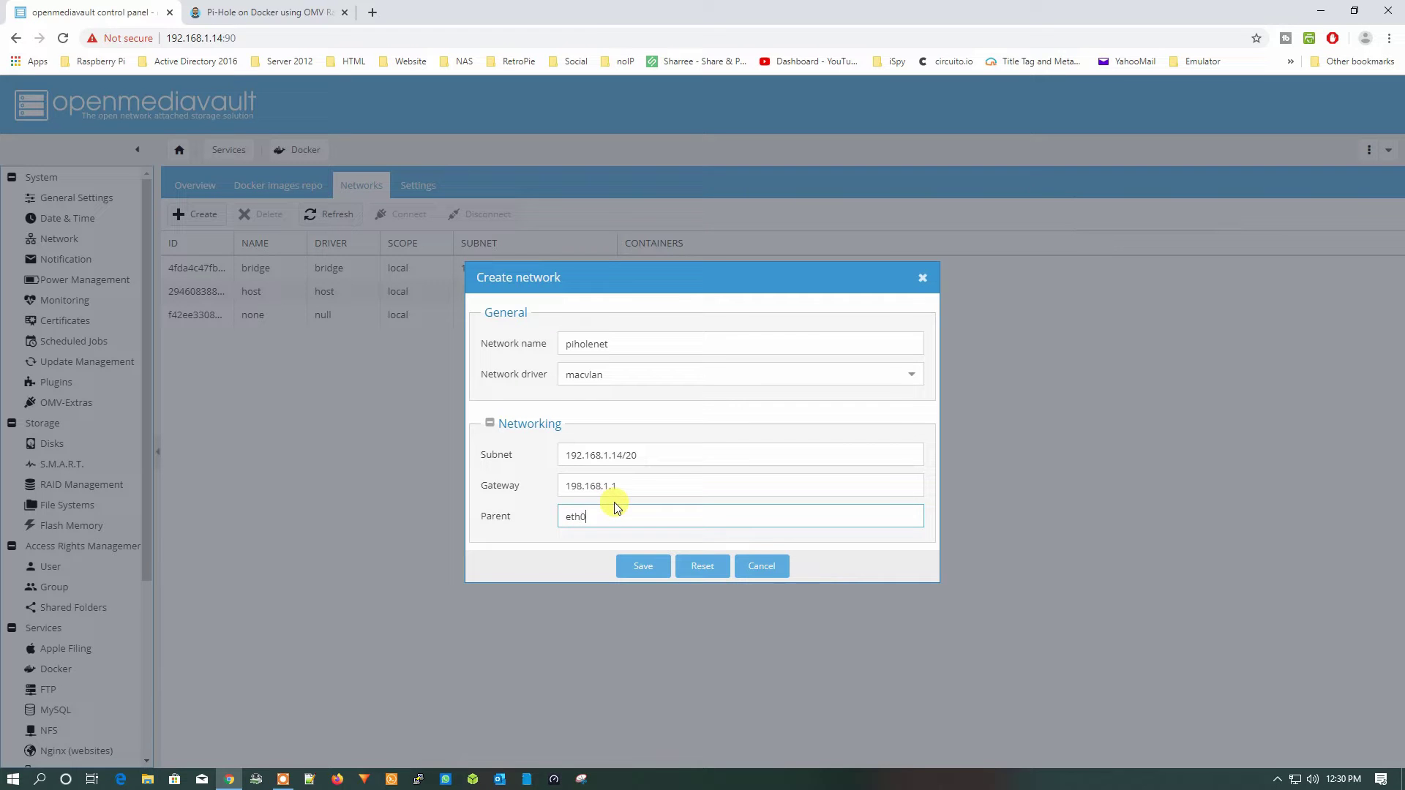
pyautogui.click(643, 567)
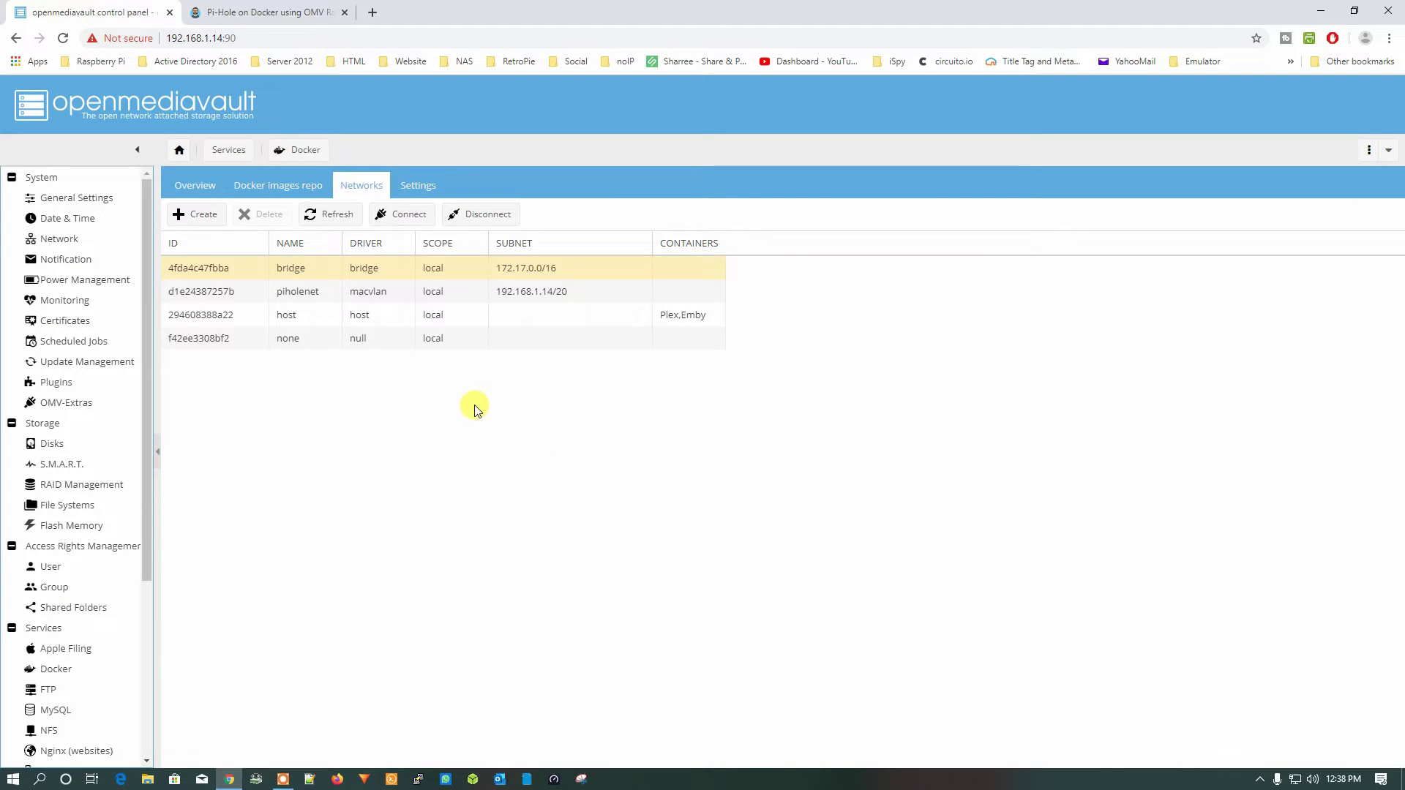
pyautogui.click(468, 293)
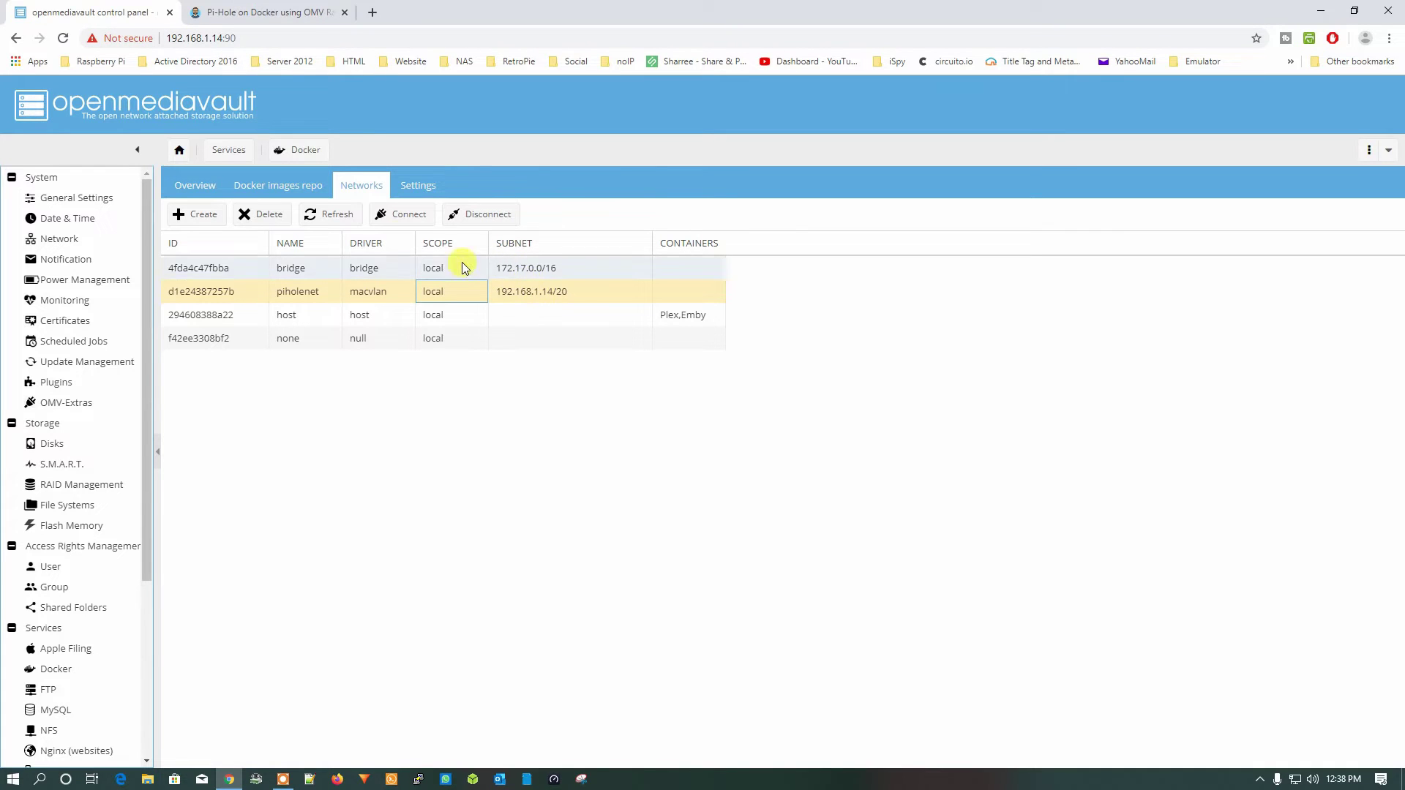
# Search the Docker images for pihole and pull the official pihole/pihole image.
pyautogui.click(213, 188)
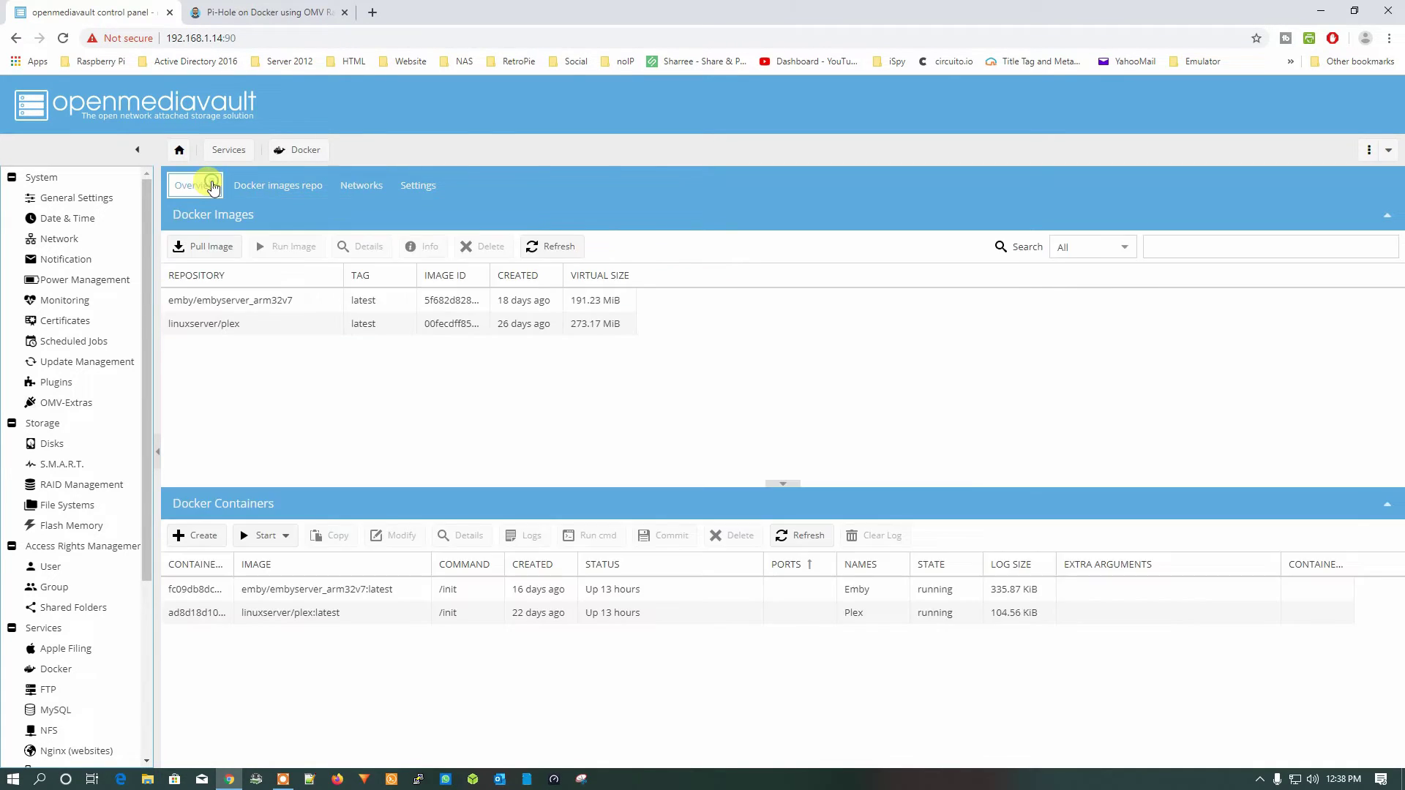
pyautogui.click(1268, 245)
pyautogui.write('piholr')
pyautogui.press('BackSpace')
pyautogui.write('e')
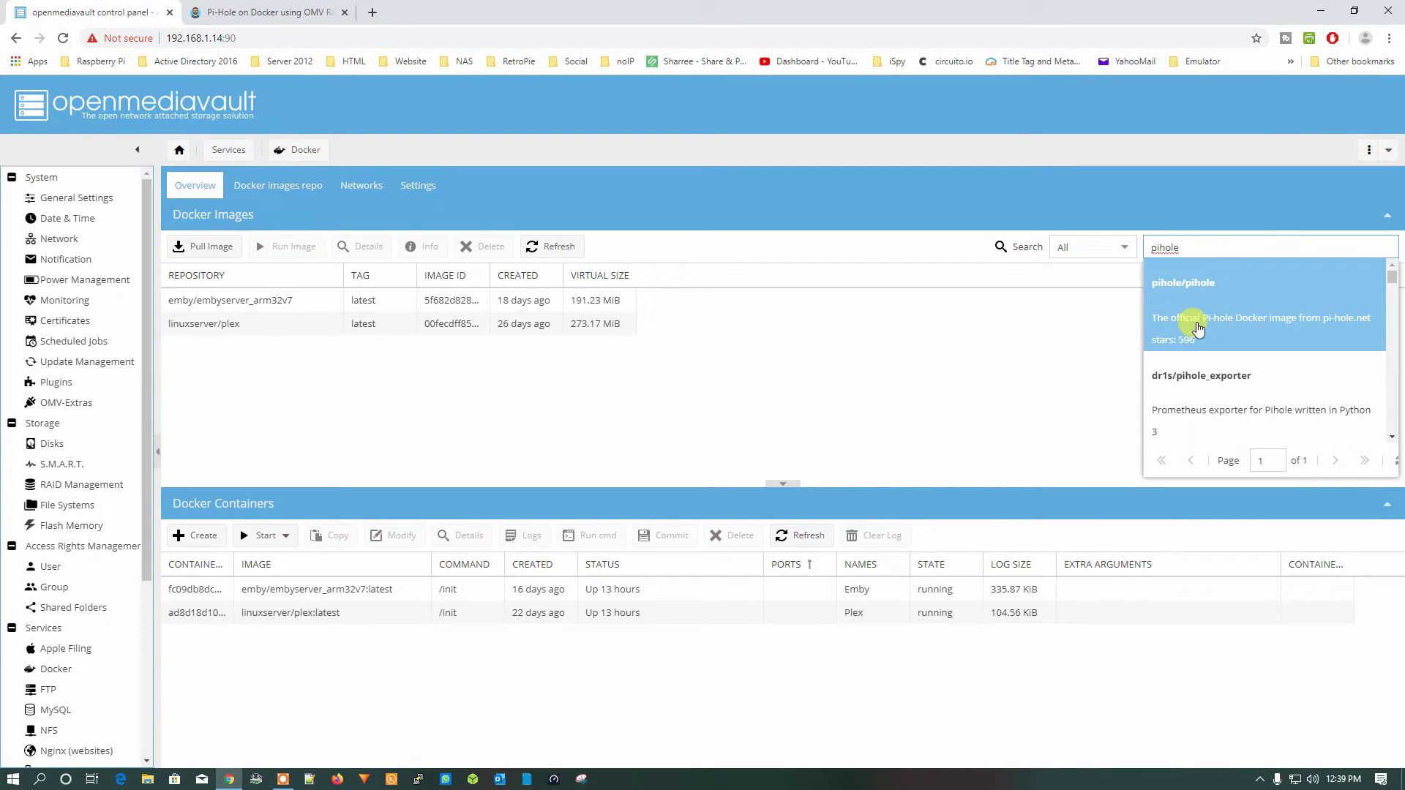
pyautogui.click(1198, 329)
pyautogui.click(674, 589)
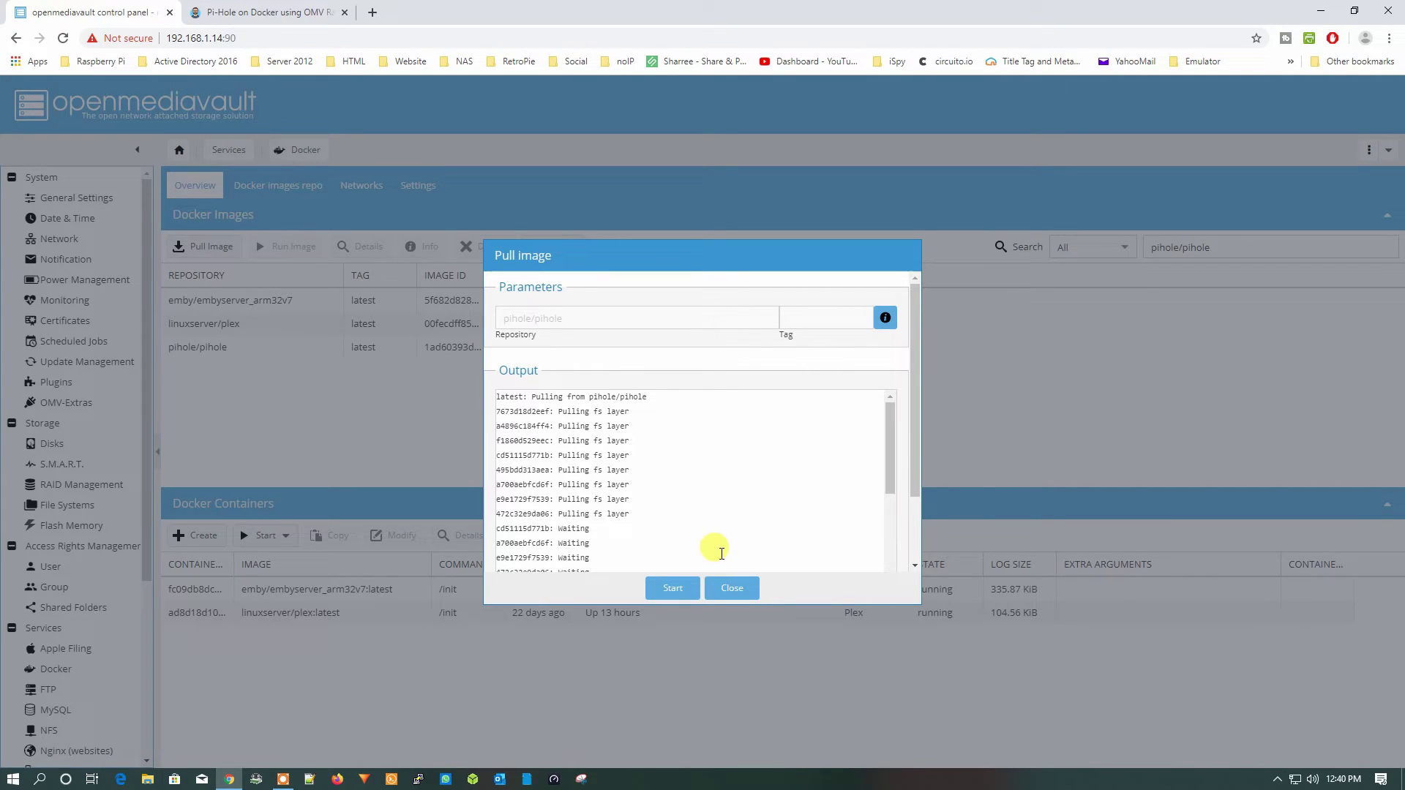
pyautogui.scroll(-3, 724, 469)
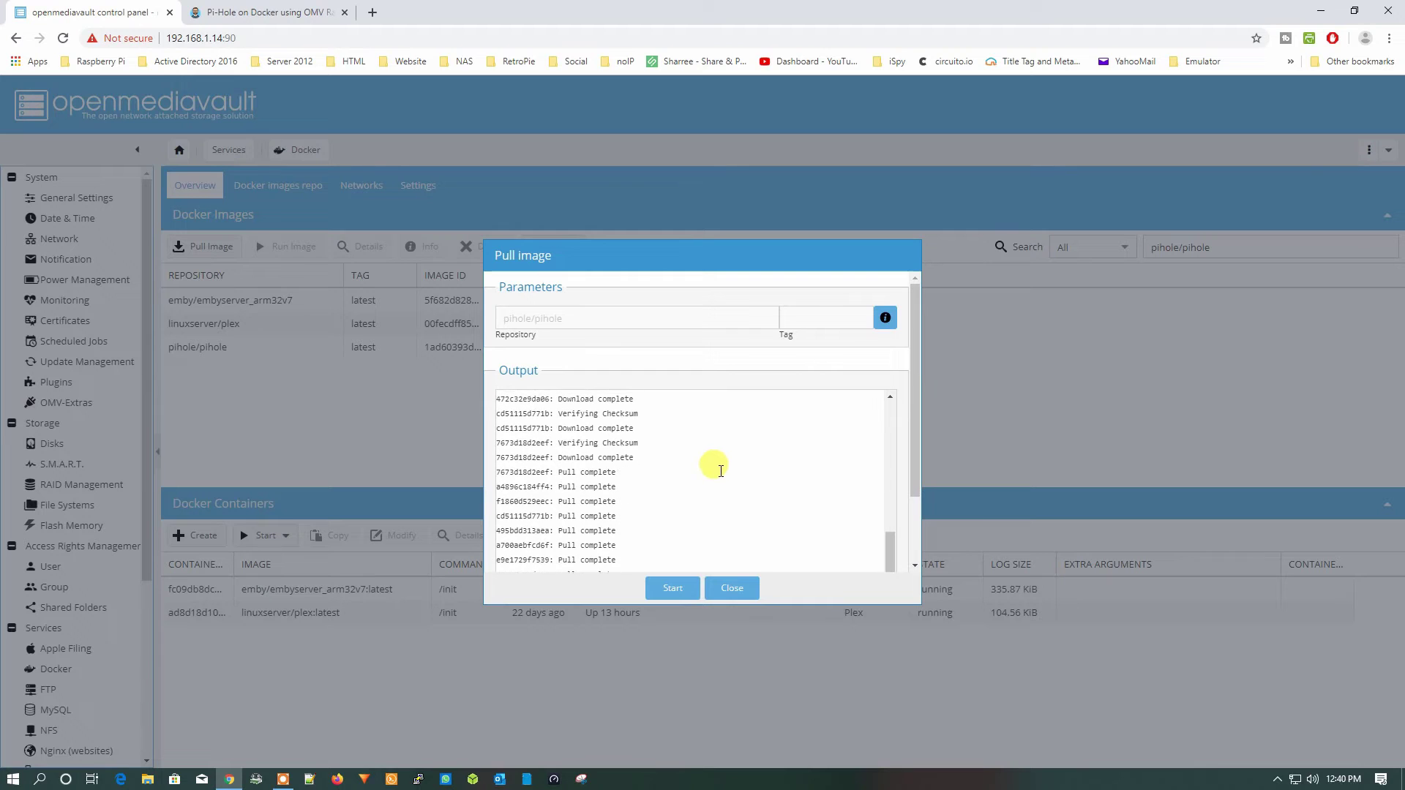
pyautogui.click(748, 588)
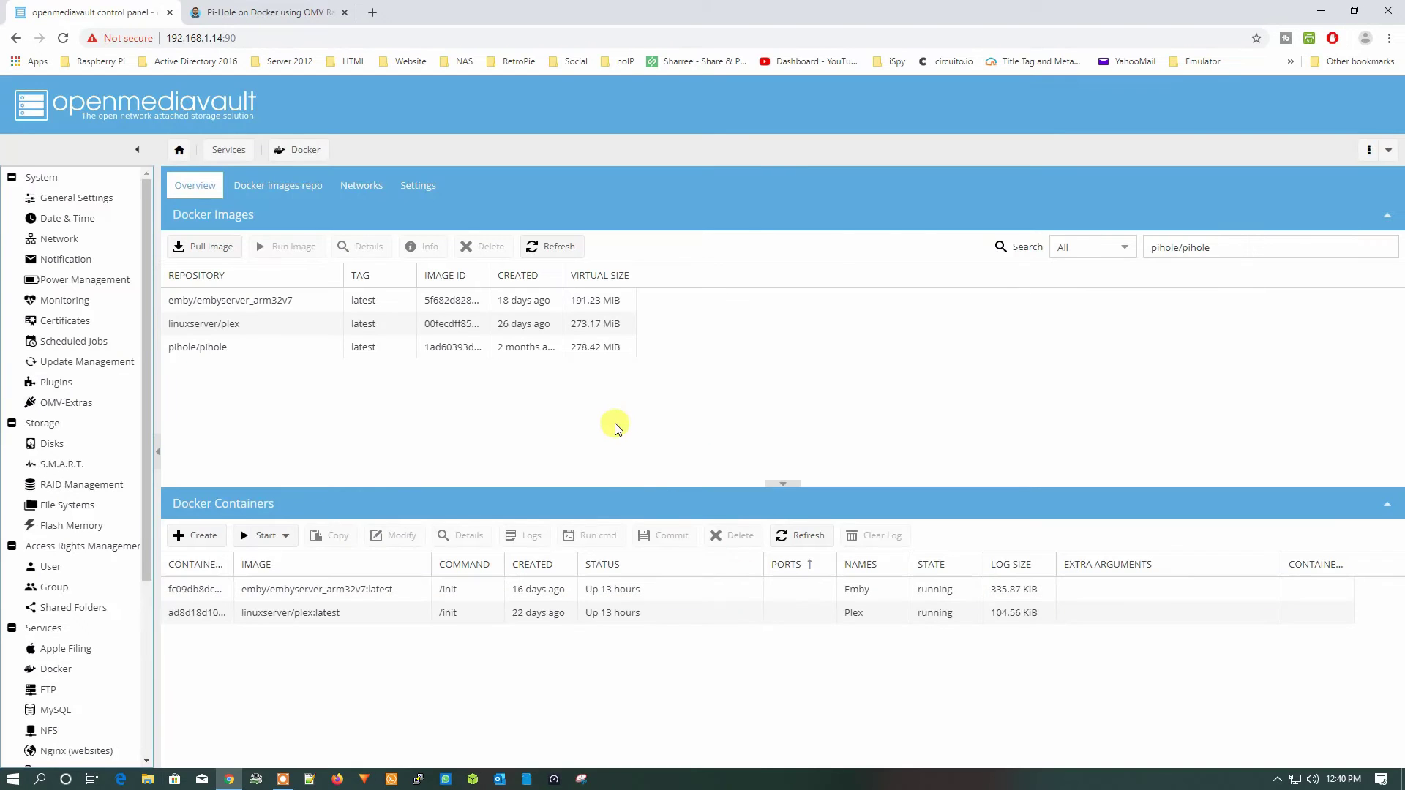
# Open the pihole/pihole image's Docker Hub page and examine its Docker-compose example.
pyautogui.click(379, 351)
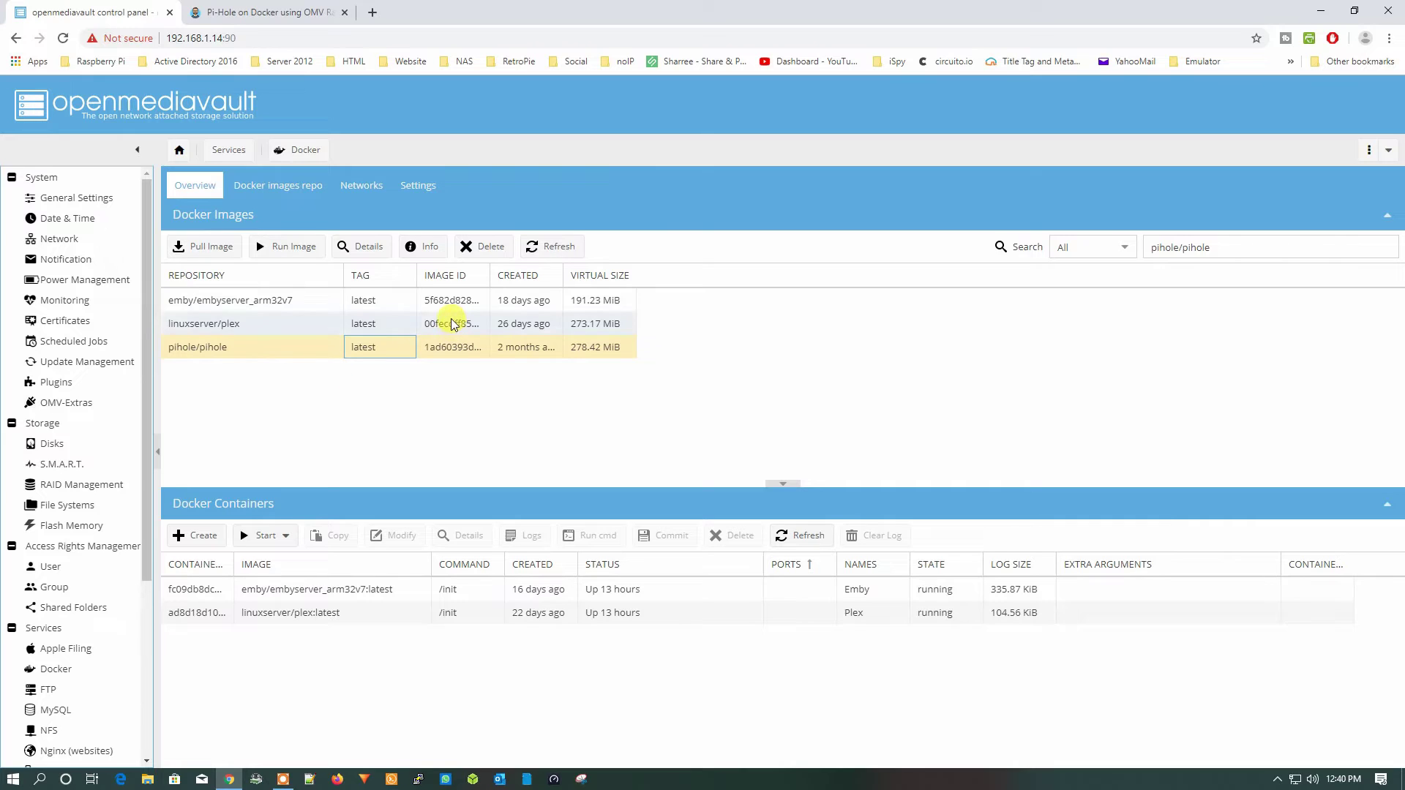
pyautogui.click(423, 249)
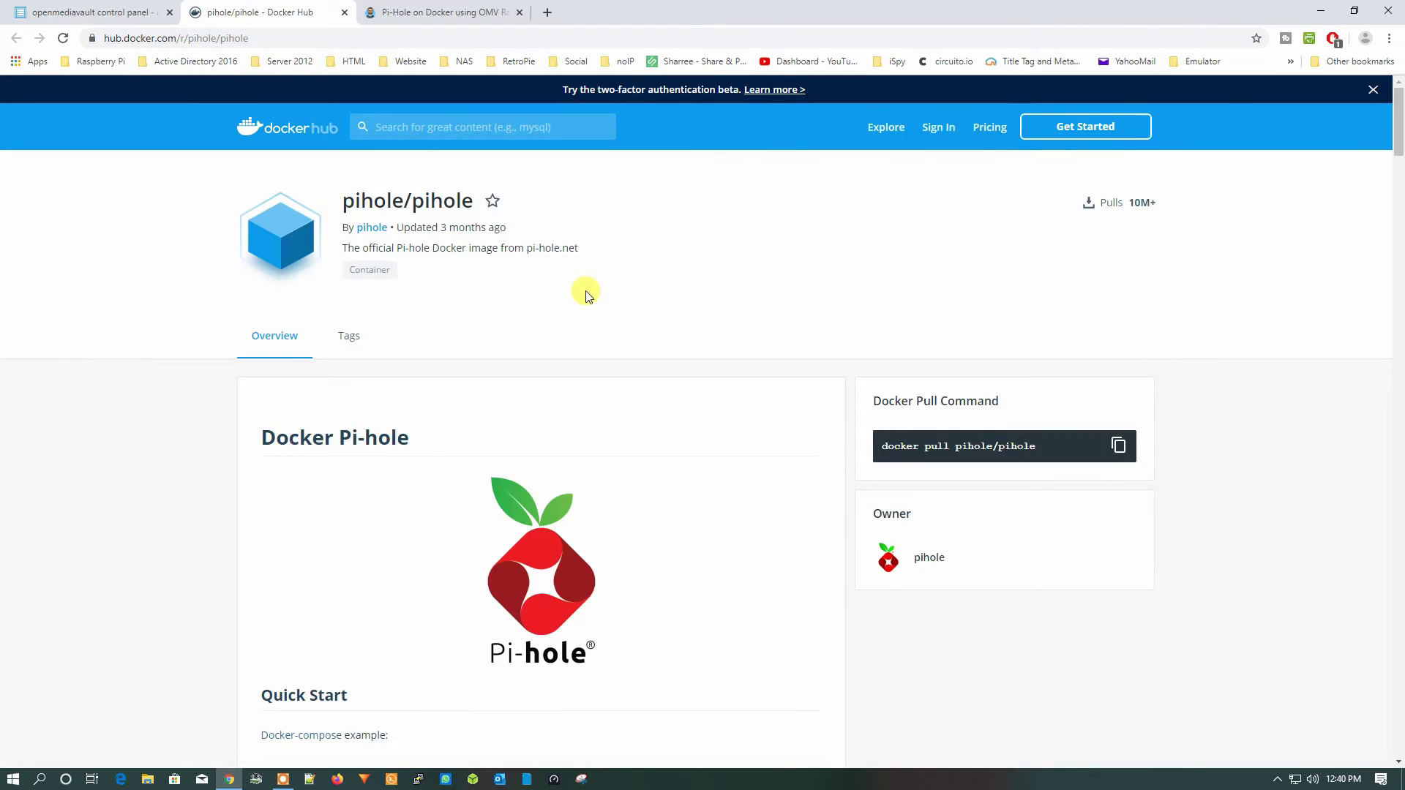
pyautogui.scroll(-6, 587, 296)
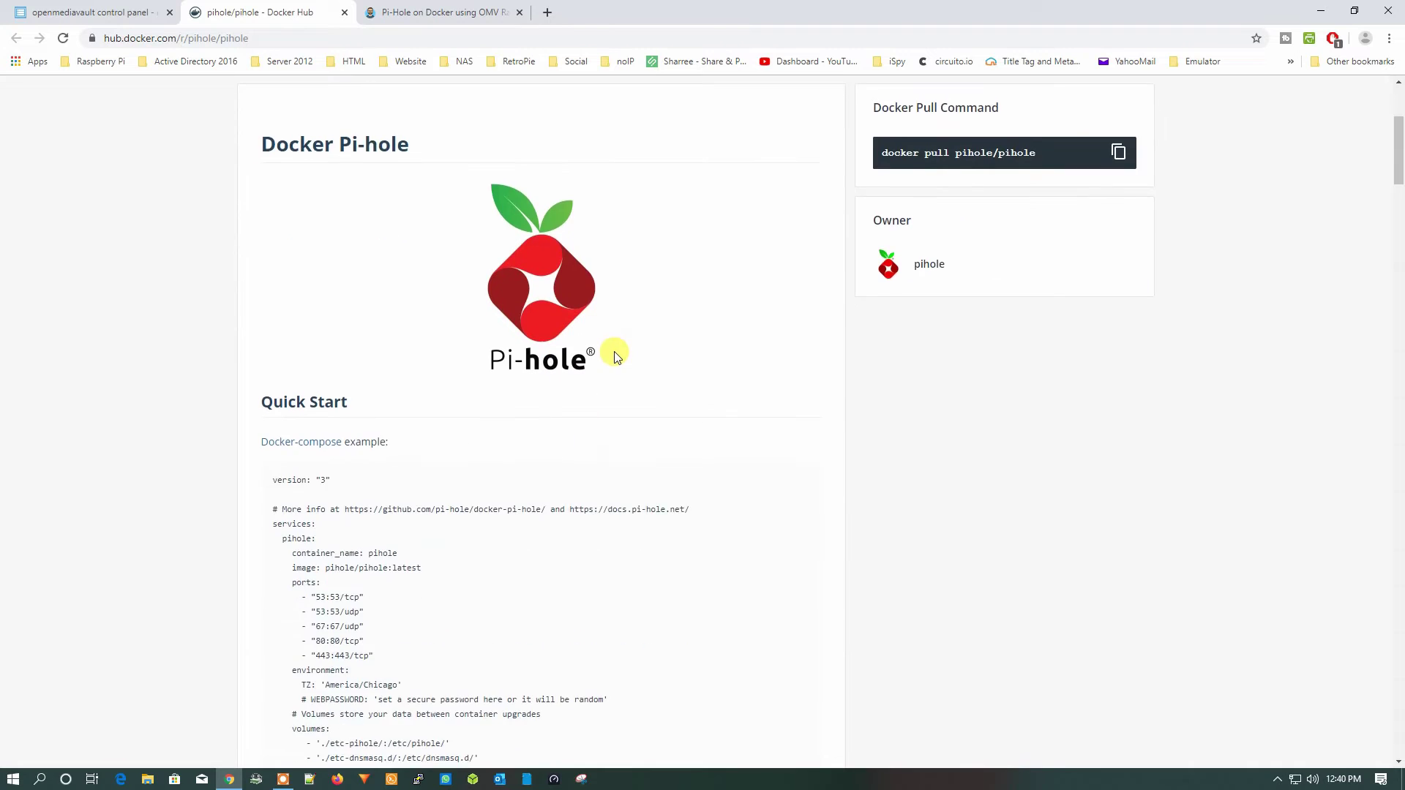
pyautogui.moveTo(269, 262); pyautogui.dragTo(552, 656)
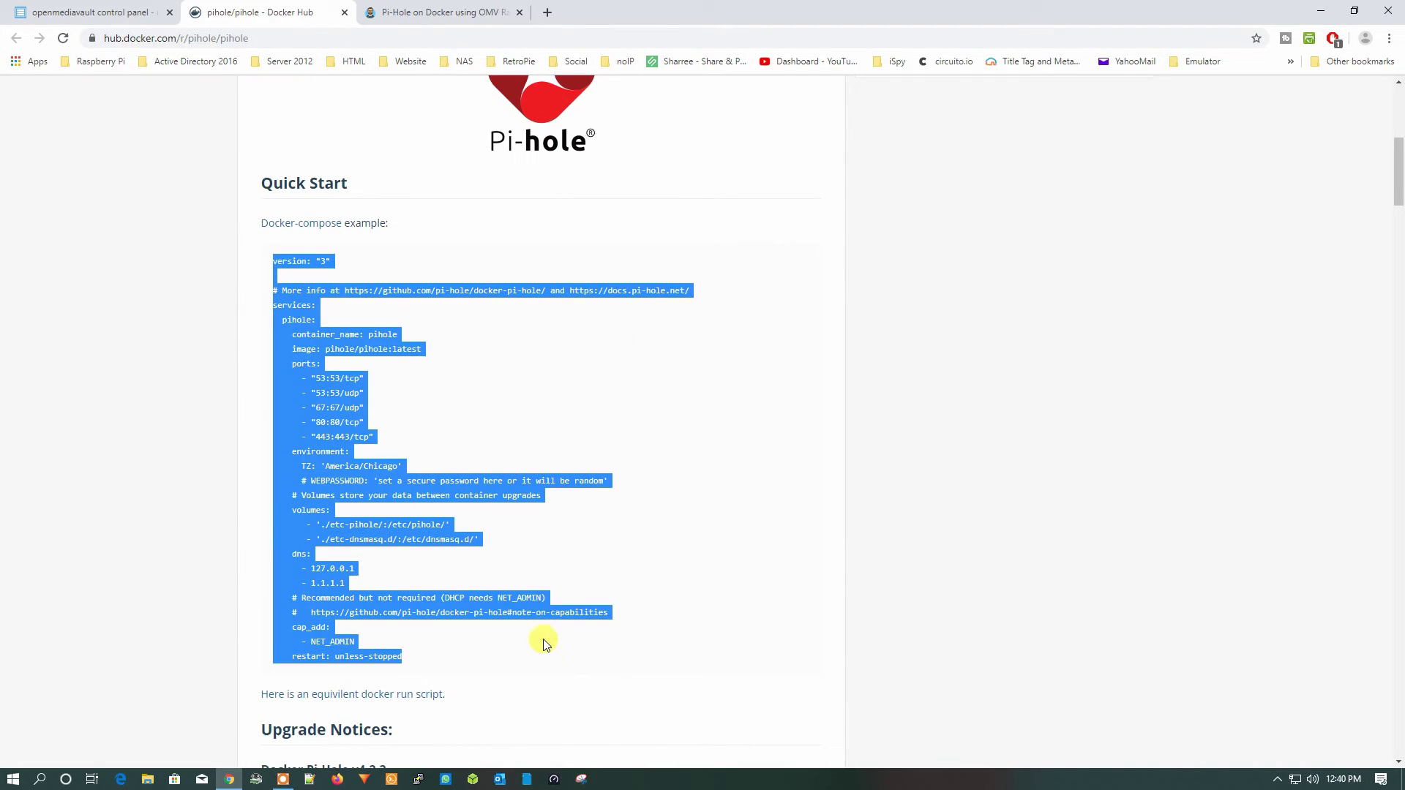
# Review the PcMac article's Docker-compose listing and its Step 4 container settings for running the Pi-Hole image.
pyautogui.click(472, 12)
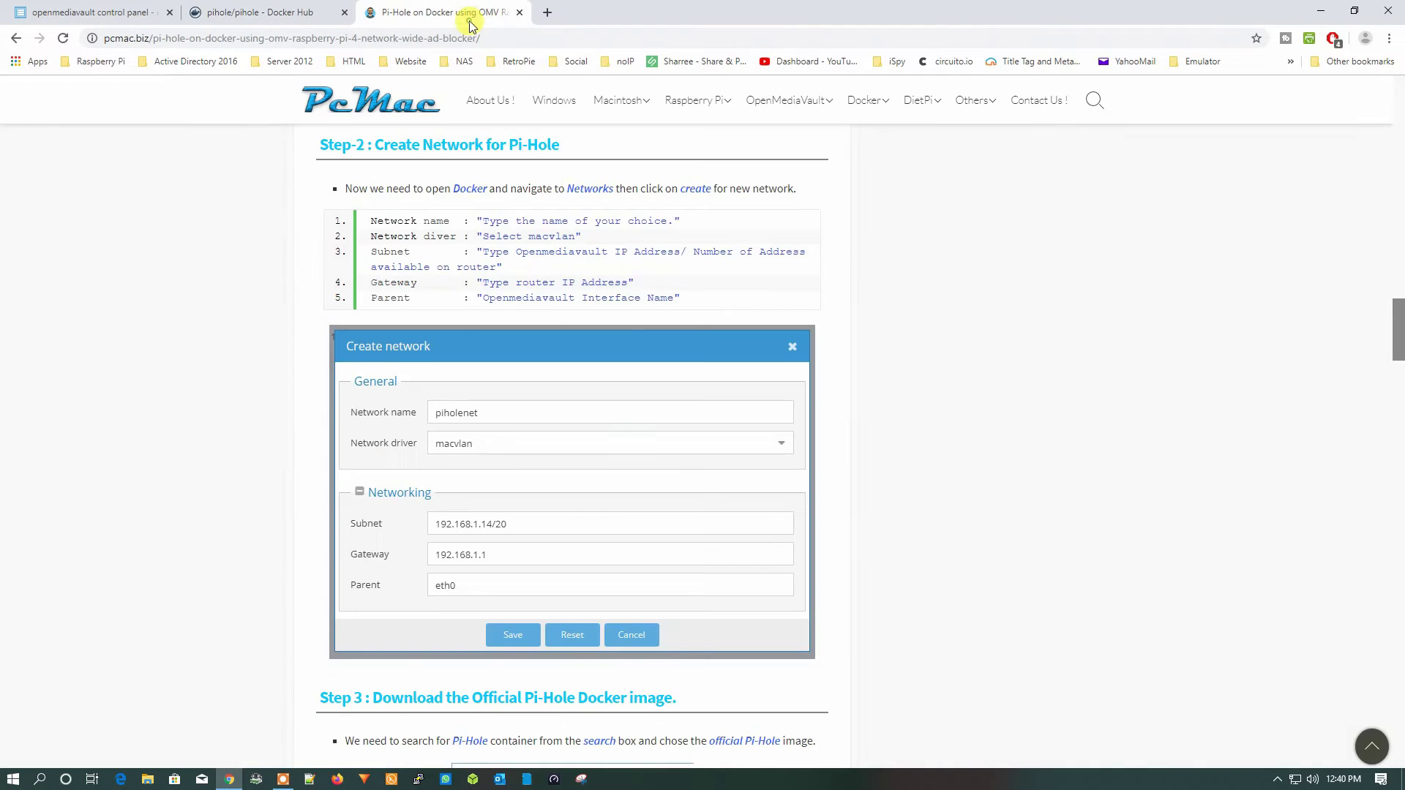
pyautogui.scroll(11, 746, 540)
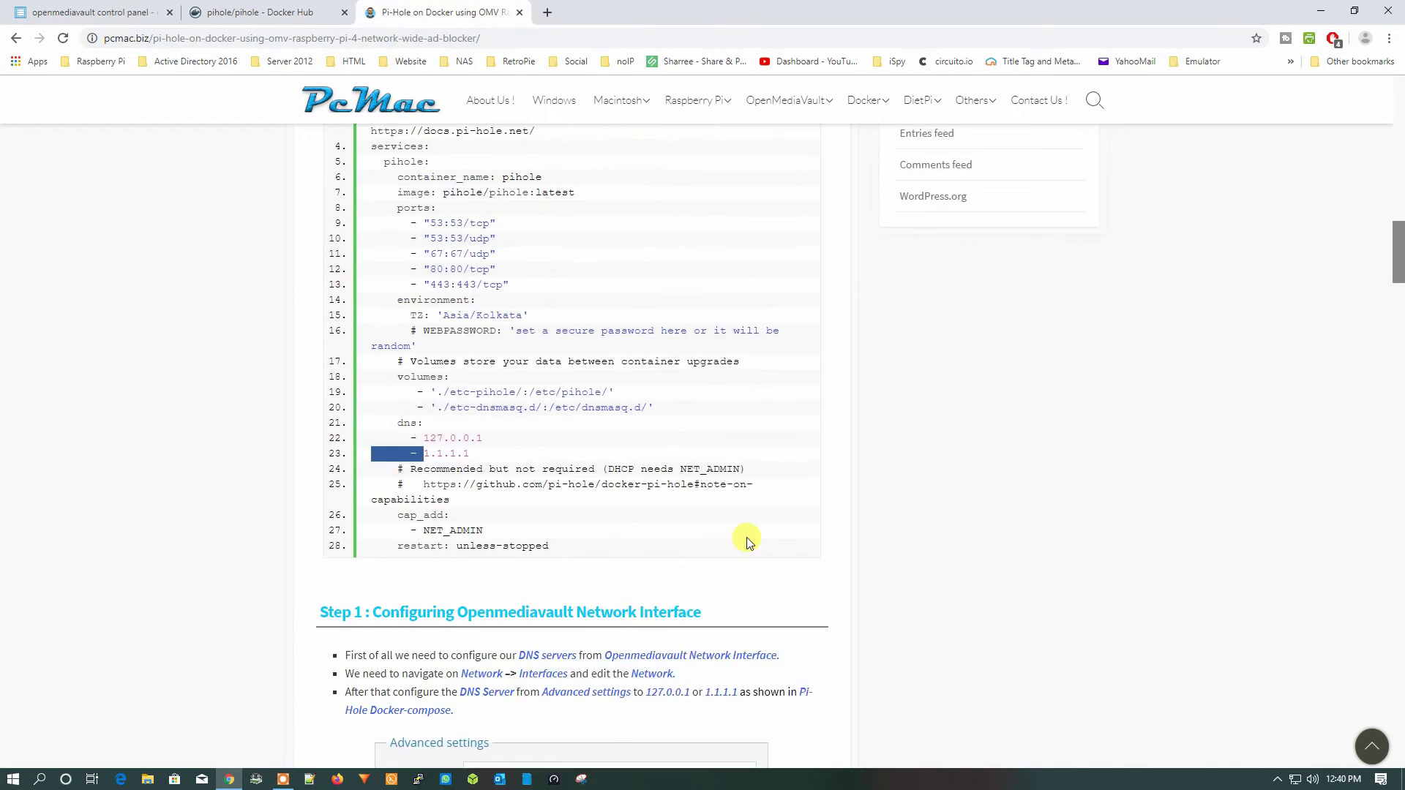
pyautogui.scroll(1, 747, 539)
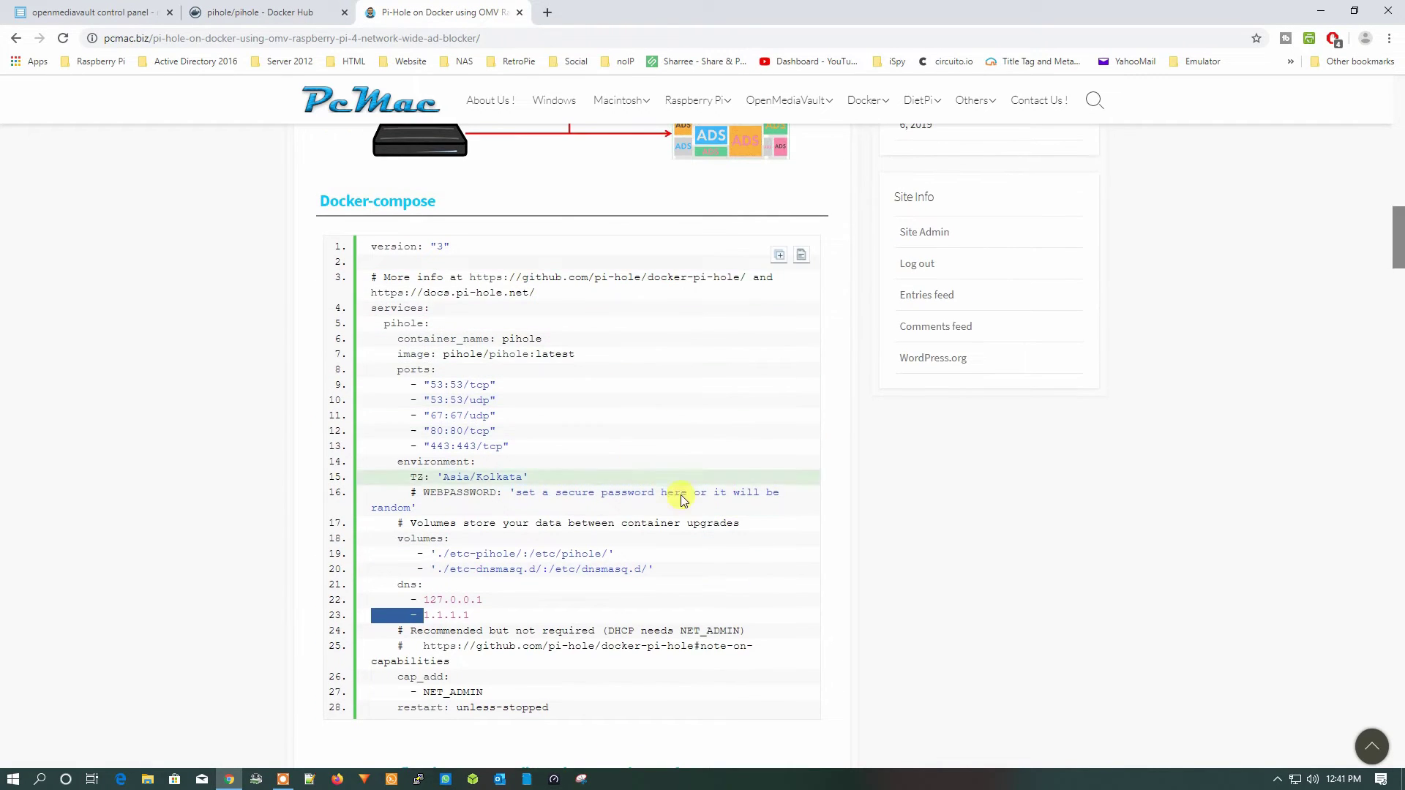
pyautogui.scroll(-14, 699, 516)
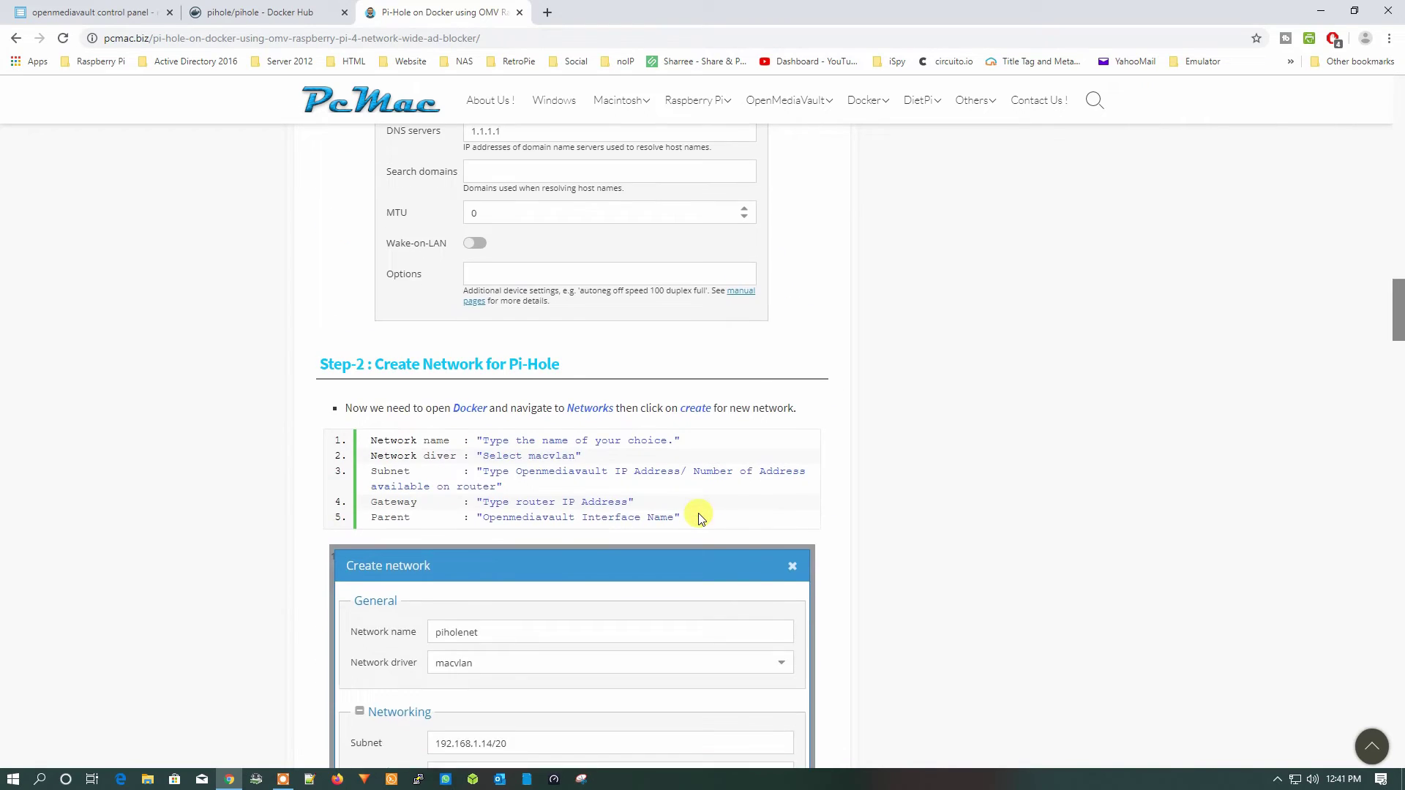
pyautogui.scroll(-4, 558, 386)
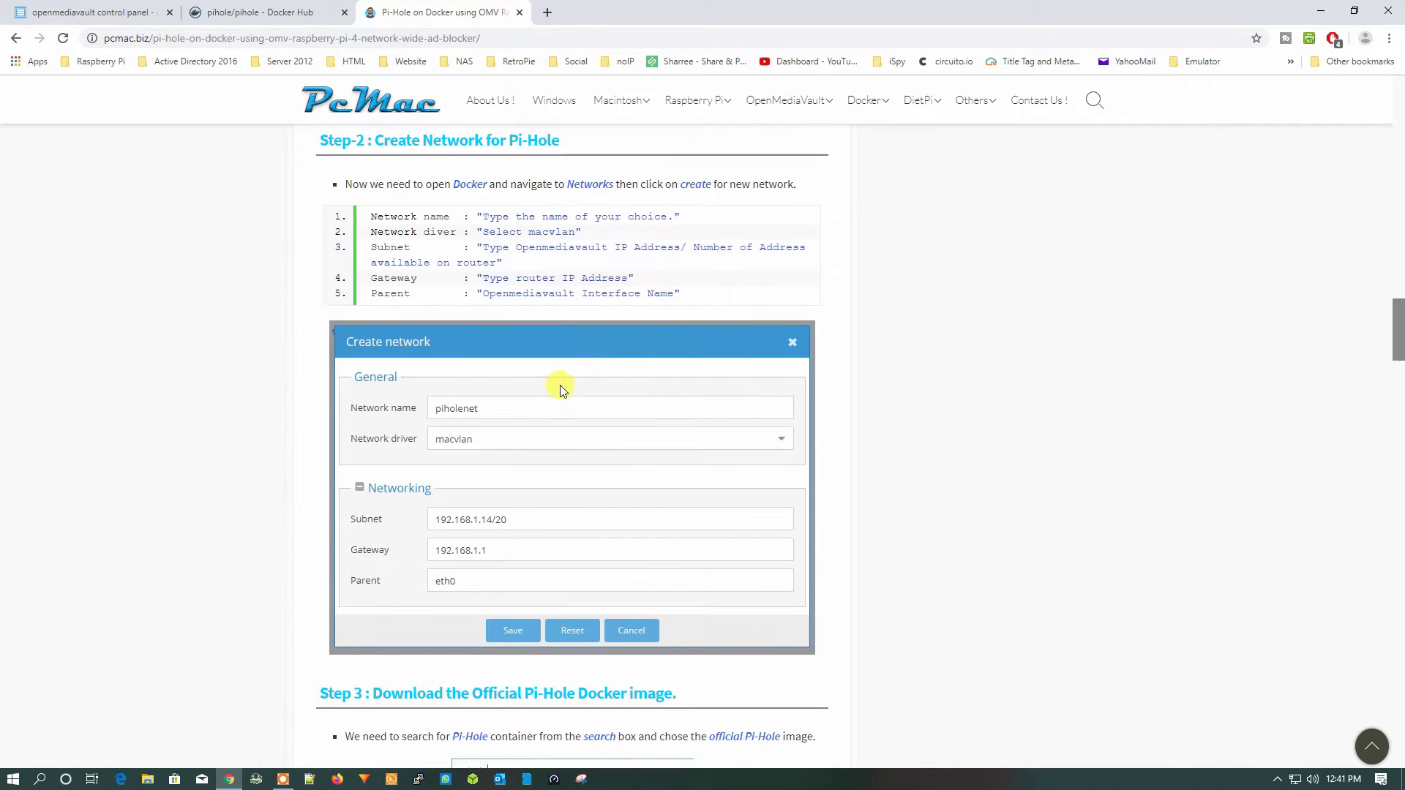
pyautogui.scroll(-4, 562, 387)
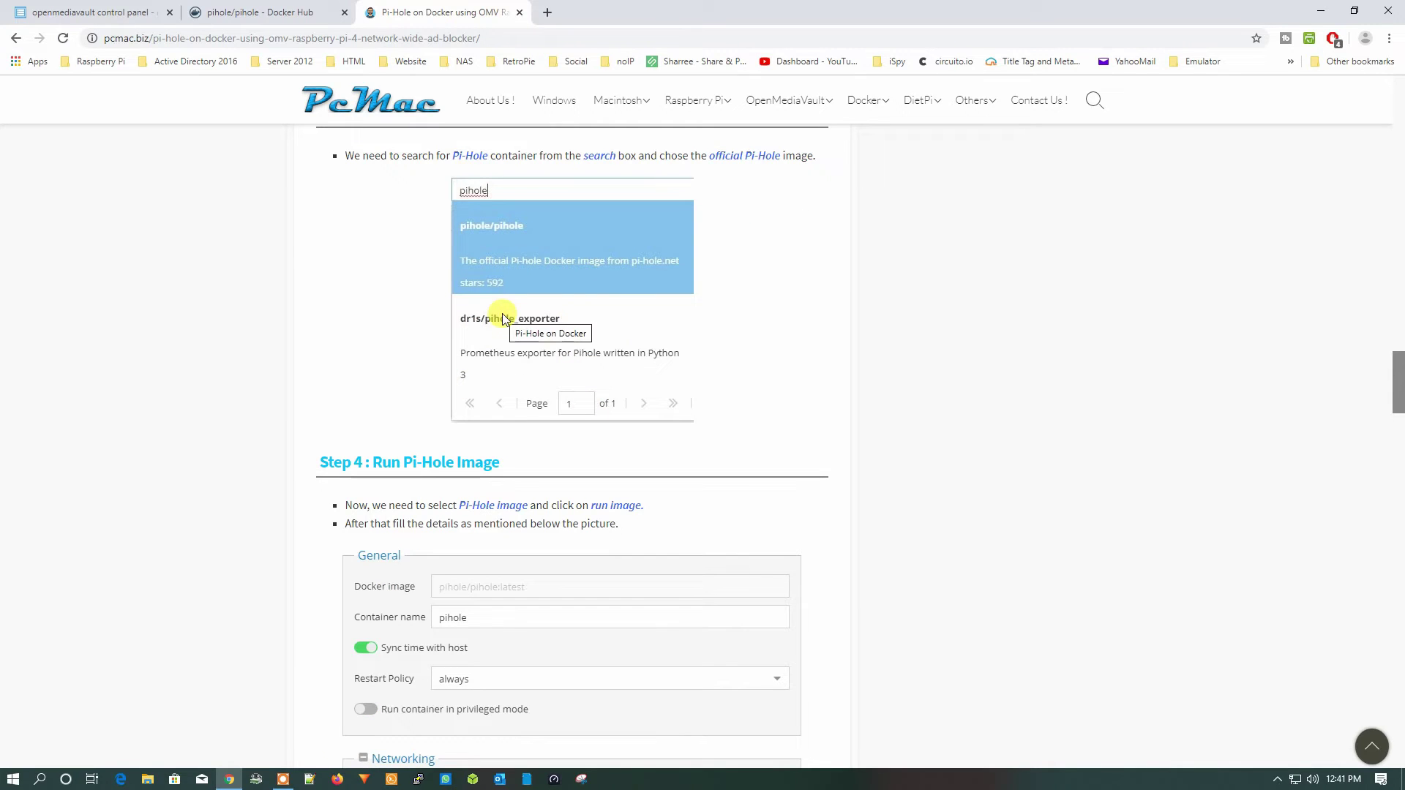
pyautogui.scroll(-2, 503, 319)
pyautogui.scroll(-2, 504, 319)
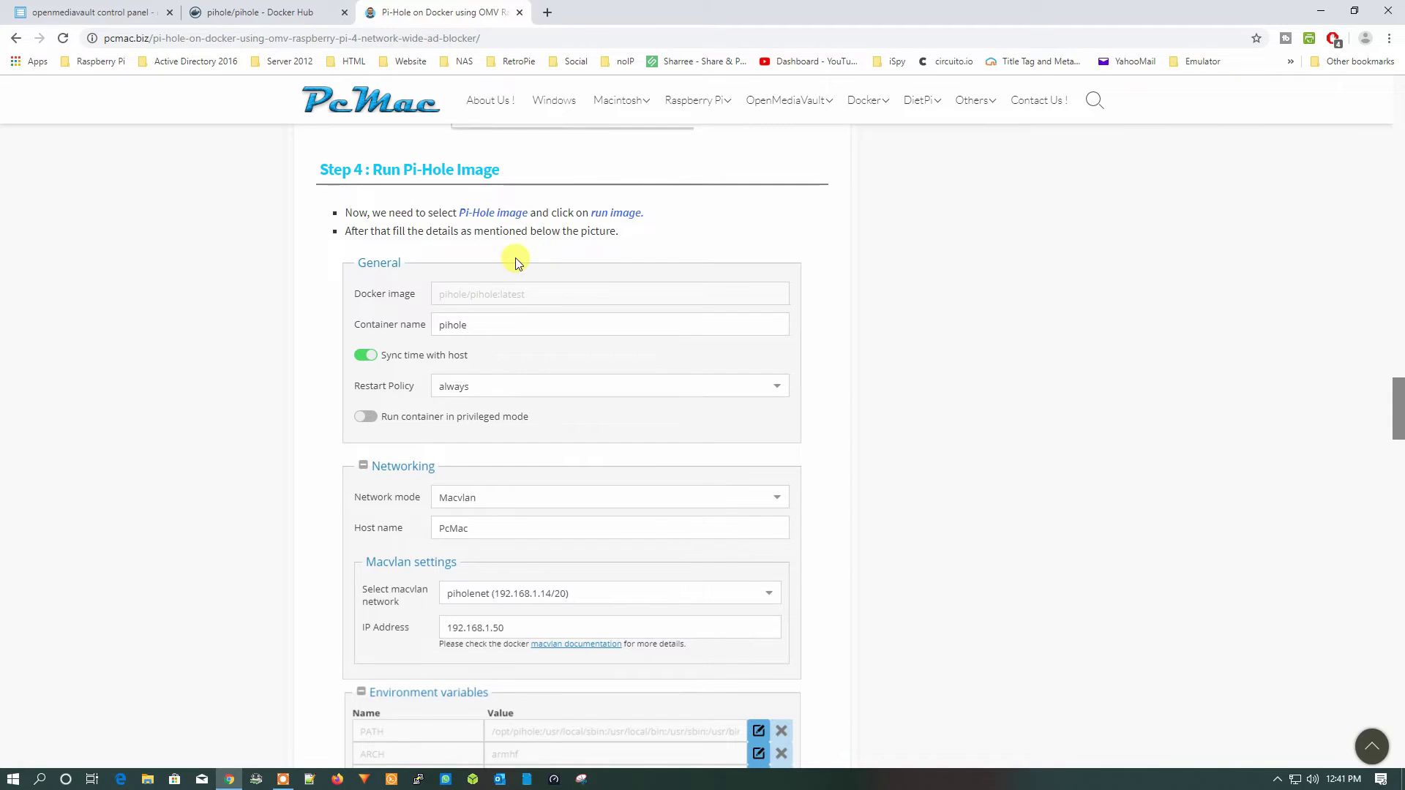
pyautogui.scroll(-15, 576, 309)
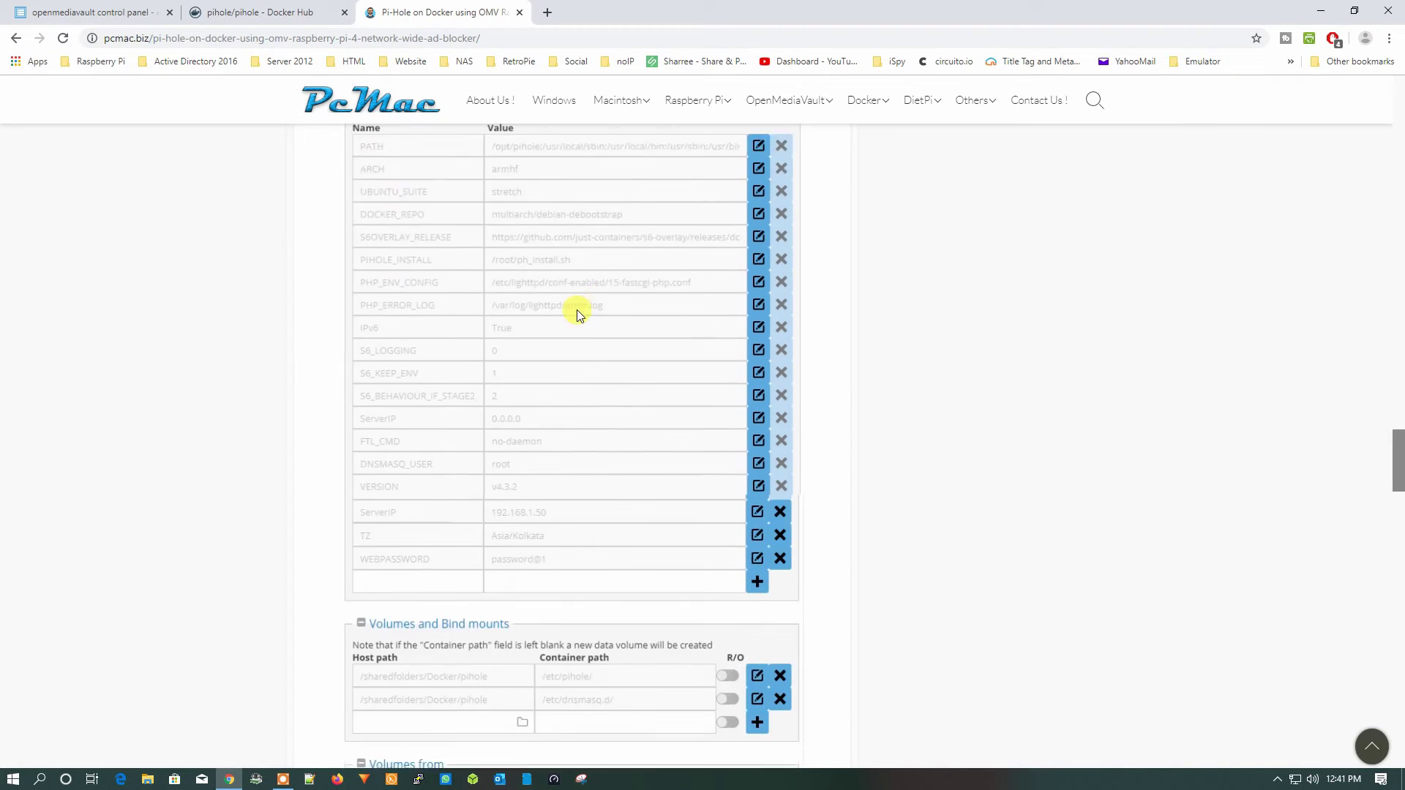
pyautogui.scroll(-1, 577, 310)
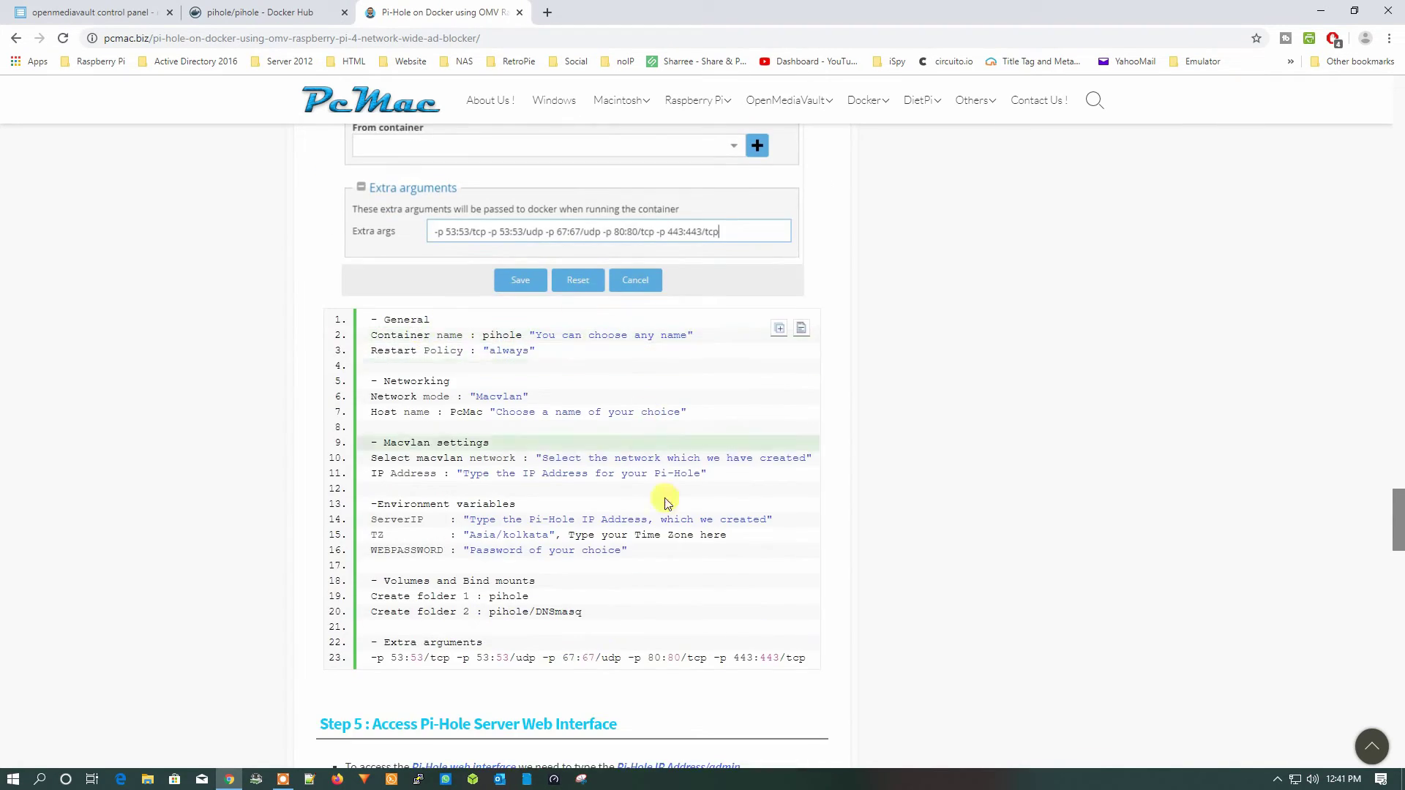
pyautogui.scroll(2, 653, 555)
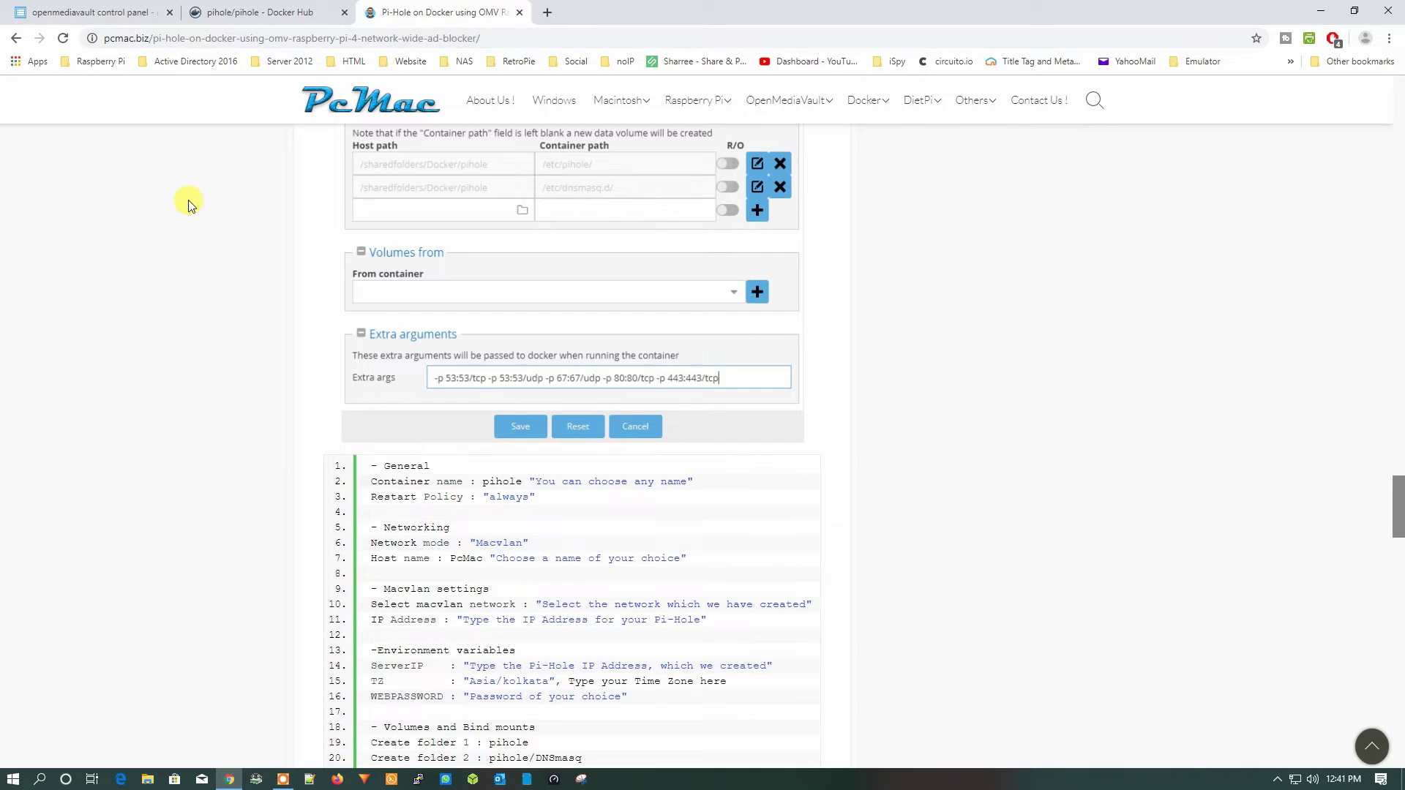
pyautogui.scroll(5, 188, 202)
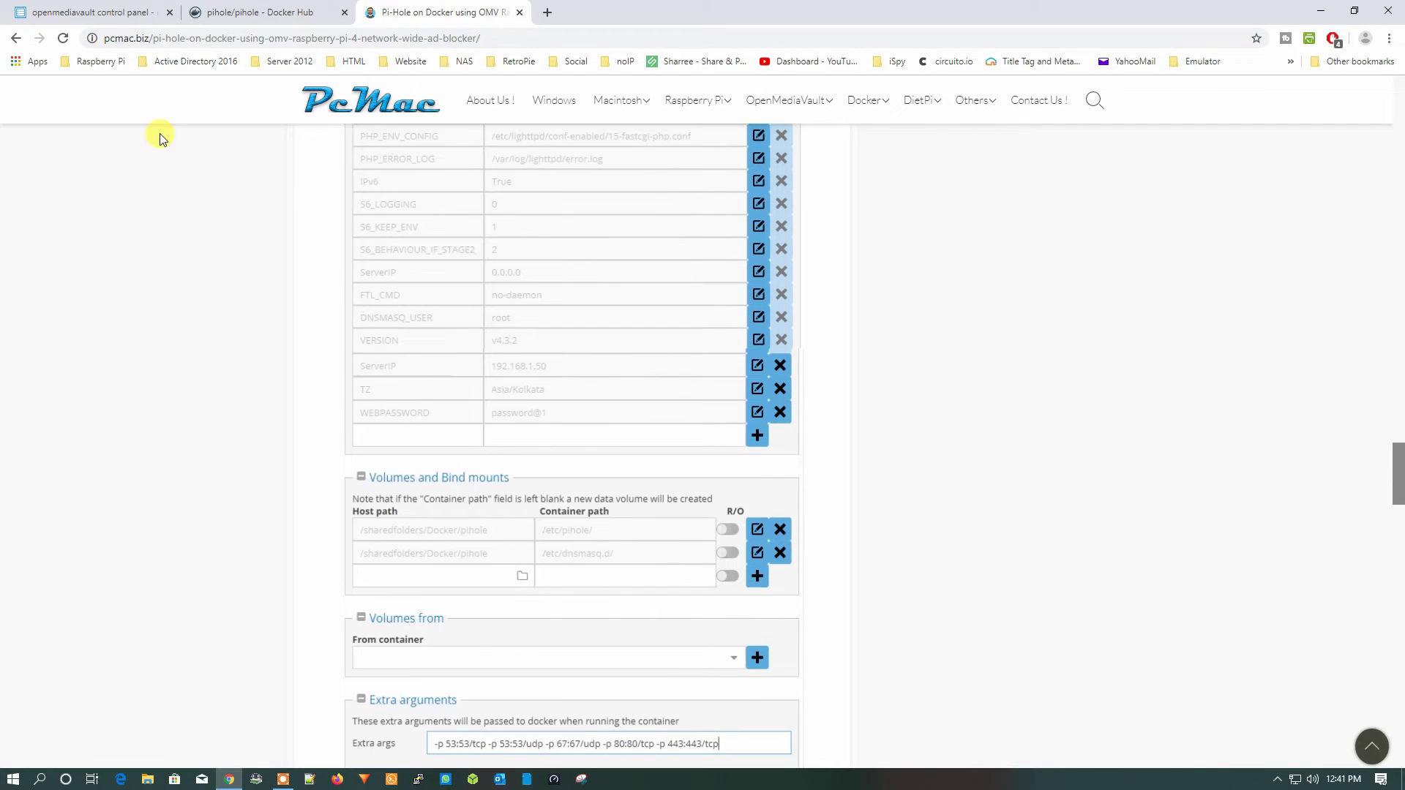
# Start running the pihole/pihole image in OpenMediaVault with container name pihole and restart policy always.
pyautogui.click(98, 15)
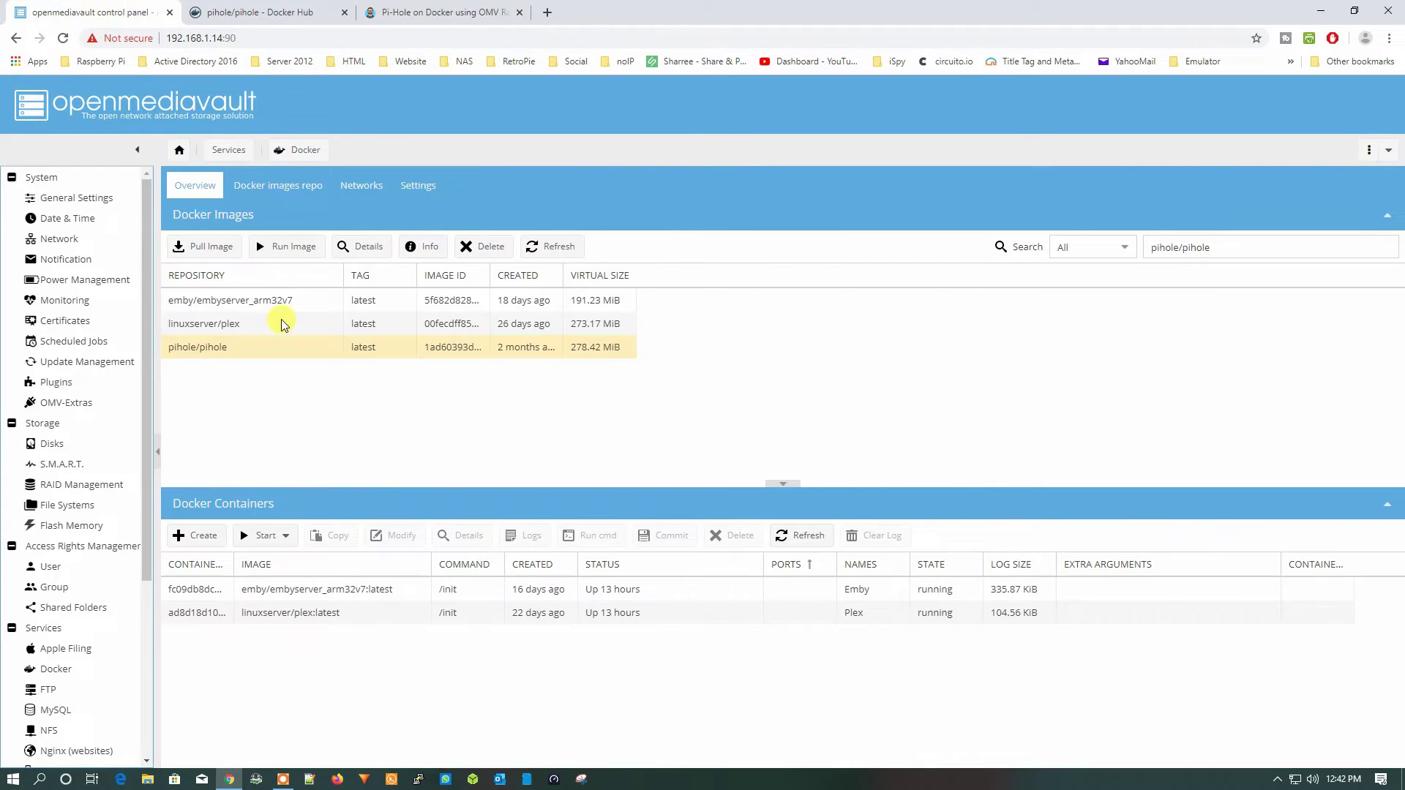
pyautogui.click(286, 254)
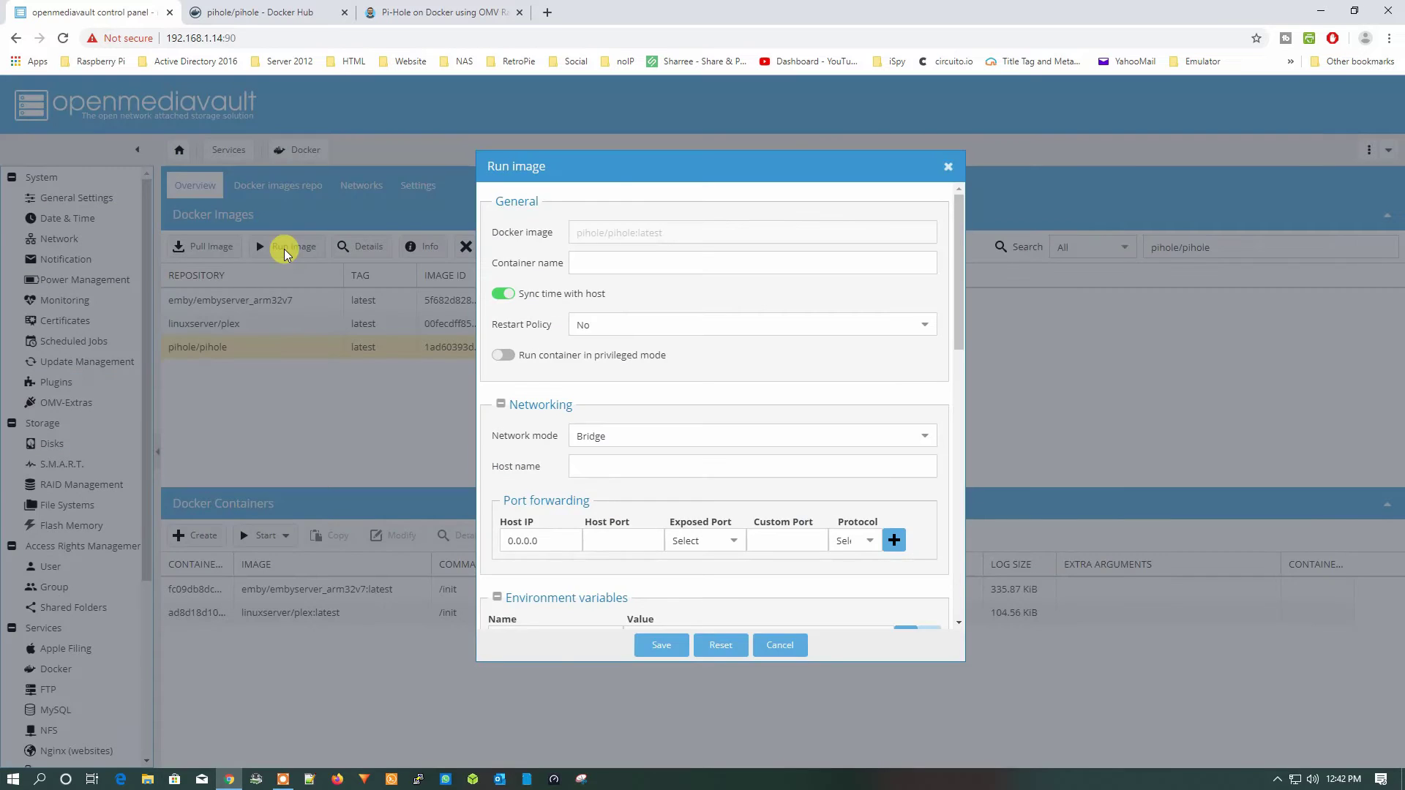
pyautogui.click(637, 267)
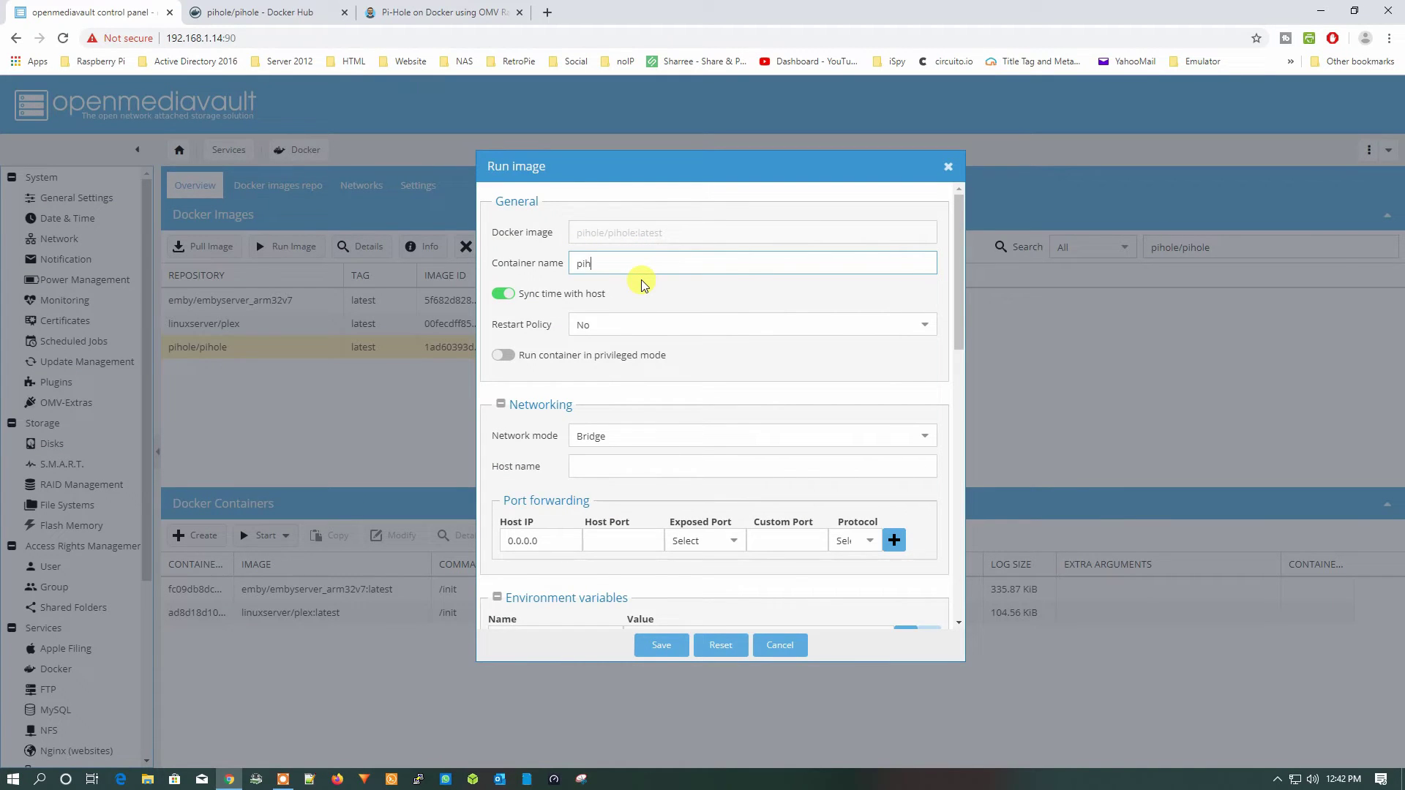
pyautogui.click(656, 324)
pyautogui.click(674, 376)
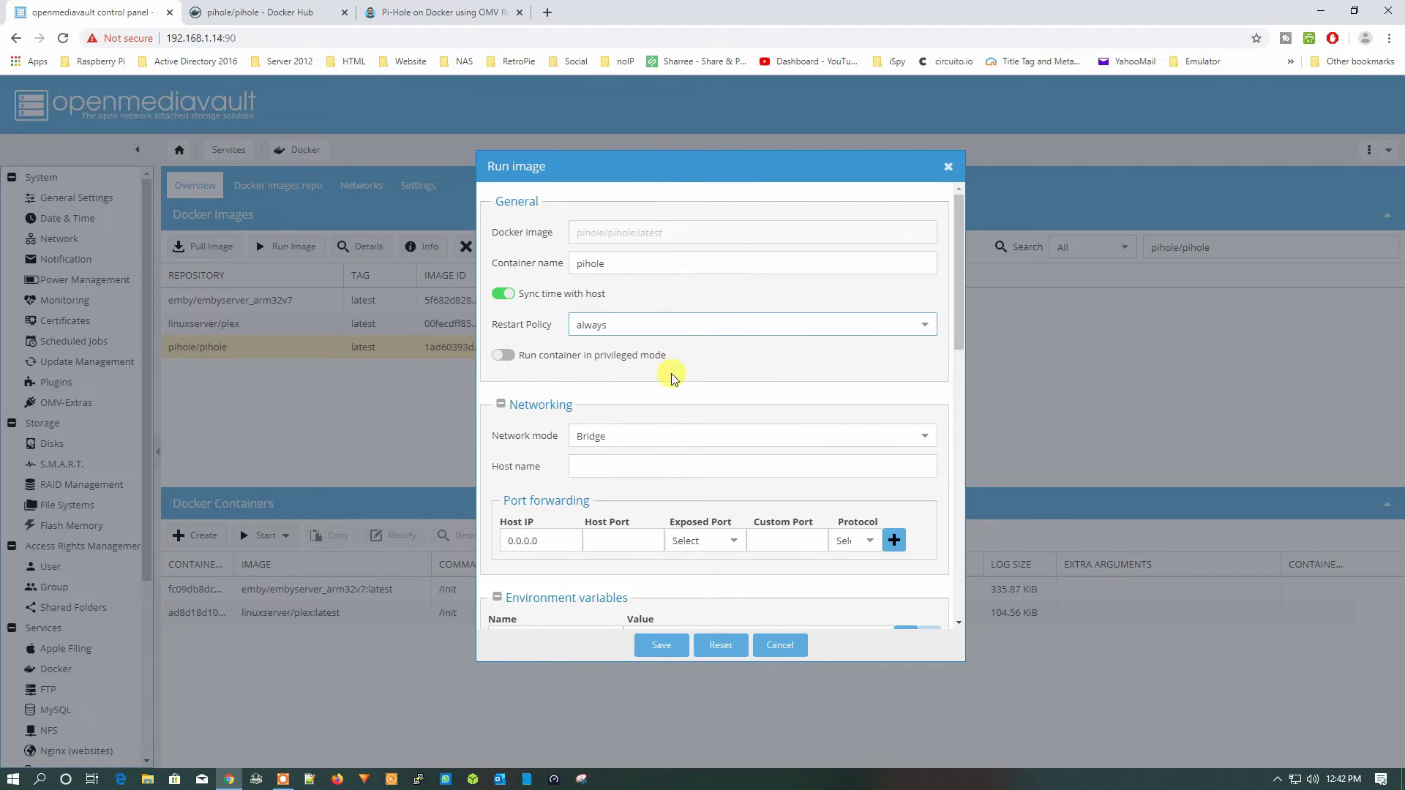
# Set the container's network mode to Macvlan and its host name to PcMac.
pyautogui.click(672, 431)
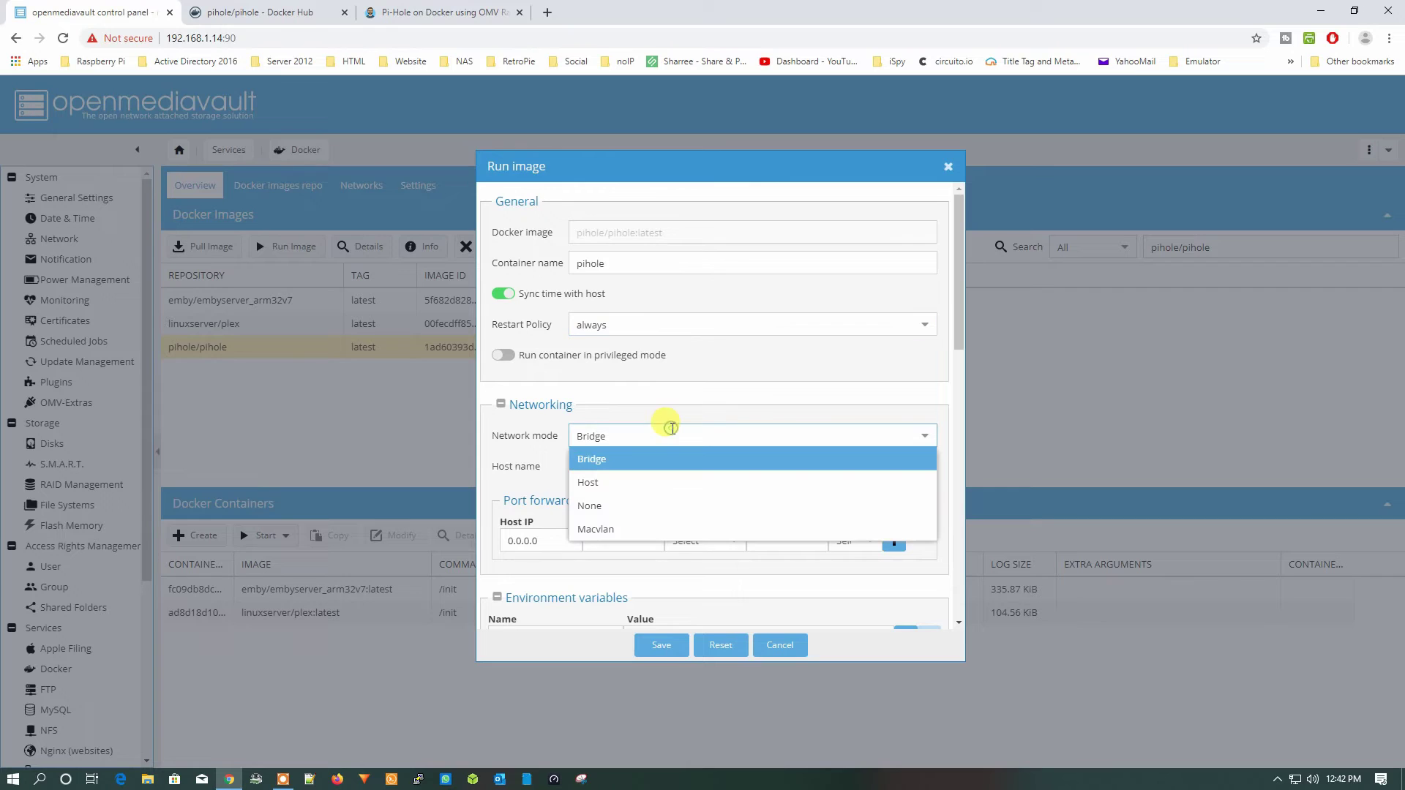
pyautogui.click(637, 528)
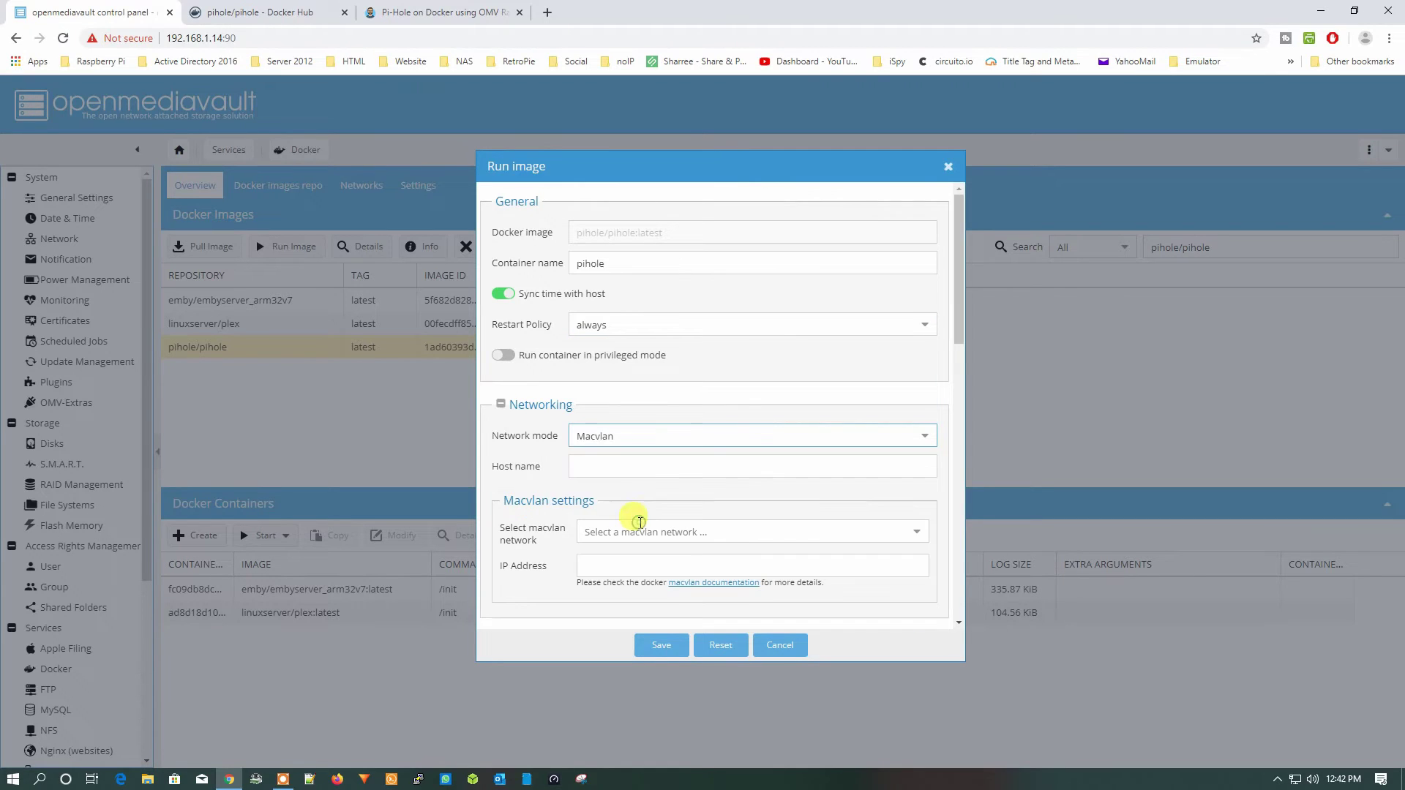
pyautogui.click(646, 473)
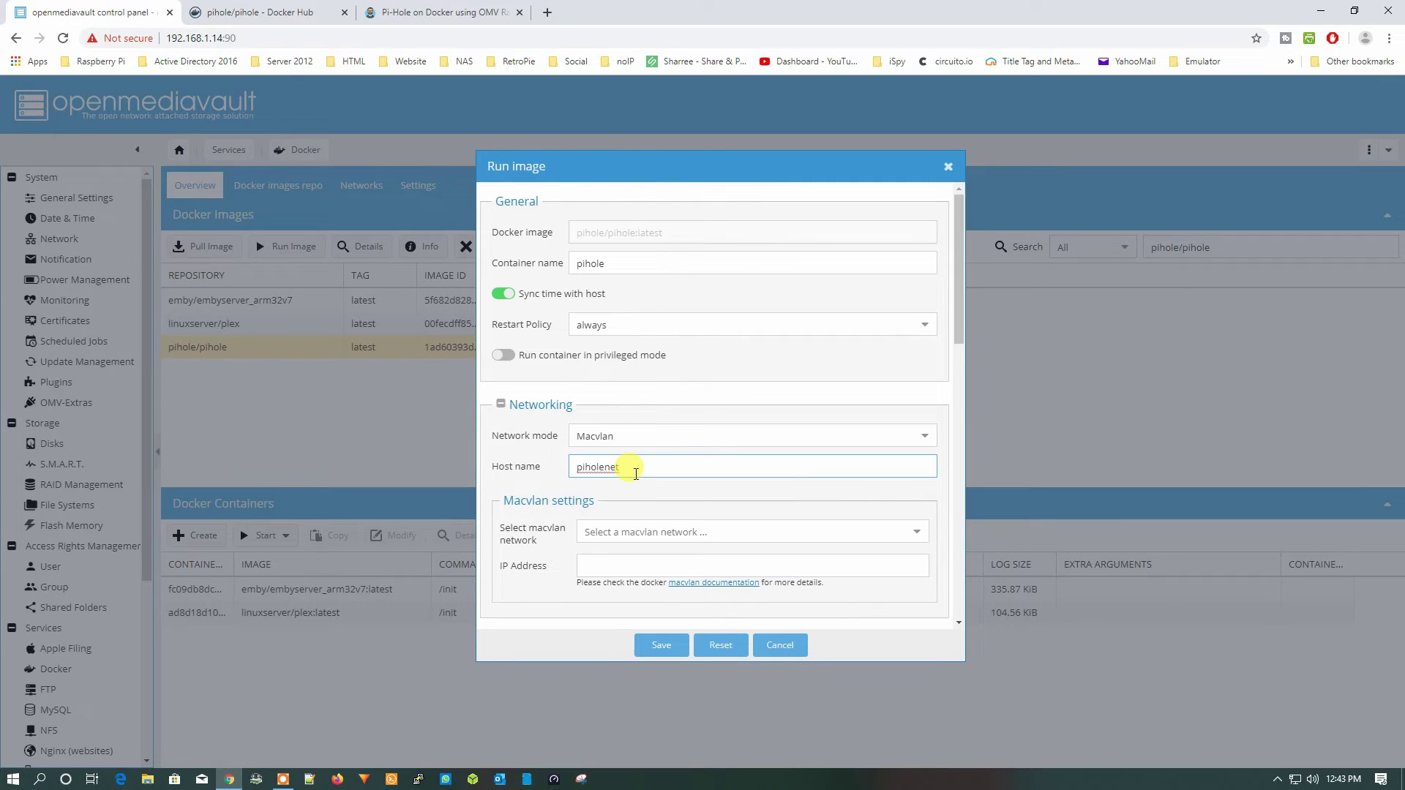
pyautogui.scroll(-1, 691, 467)
pyautogui.moveTo(713, 395); pyautogui.dragTo(383, 379)
pyautogui.write('PcMac')
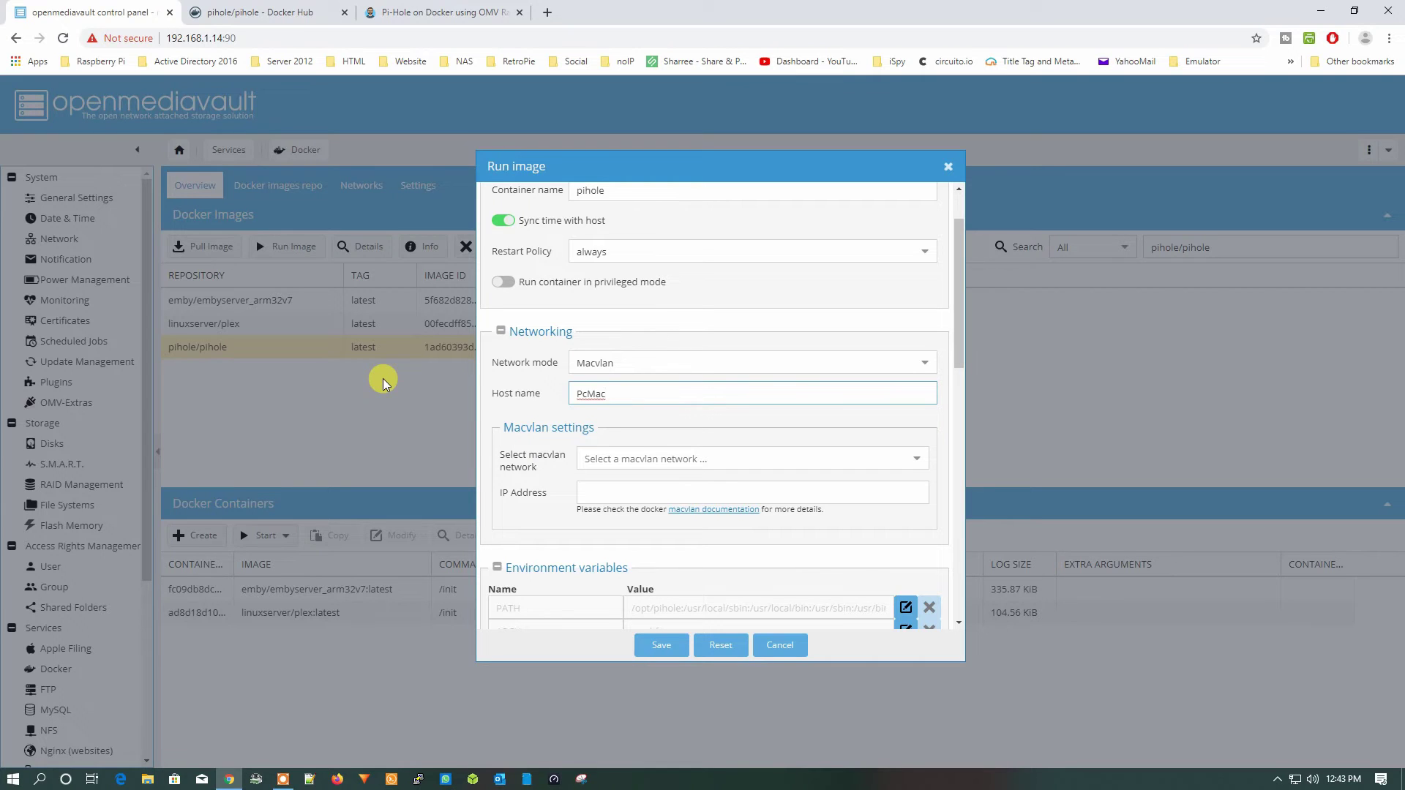
# Select the piholenet macvlan network, check the used addresses in Wireless Network Watcher, and assign the container IP address 192.168.1.50.
pyautogui.click(920, 461)
pyautogui.click(677, 480)
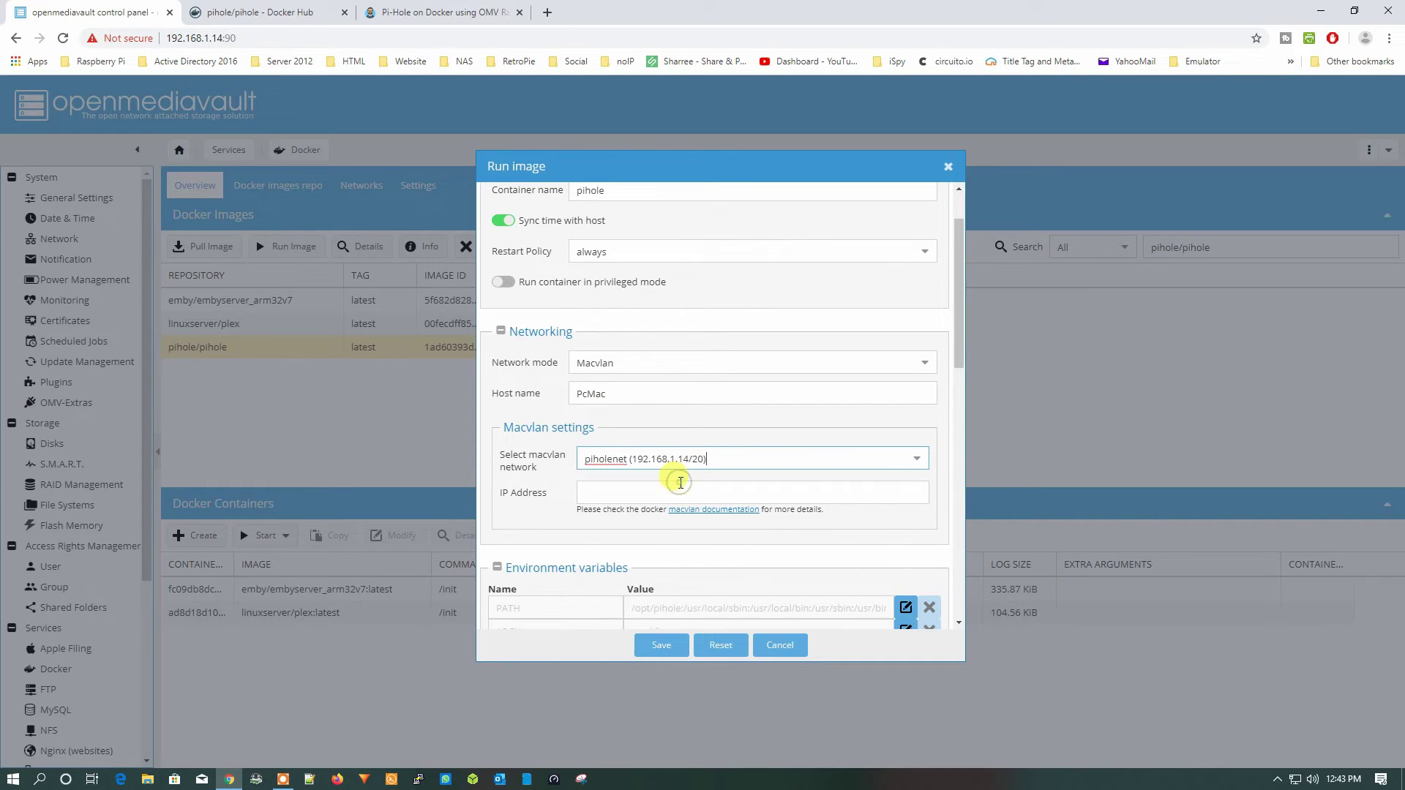
pyautogui.click(652, 492)
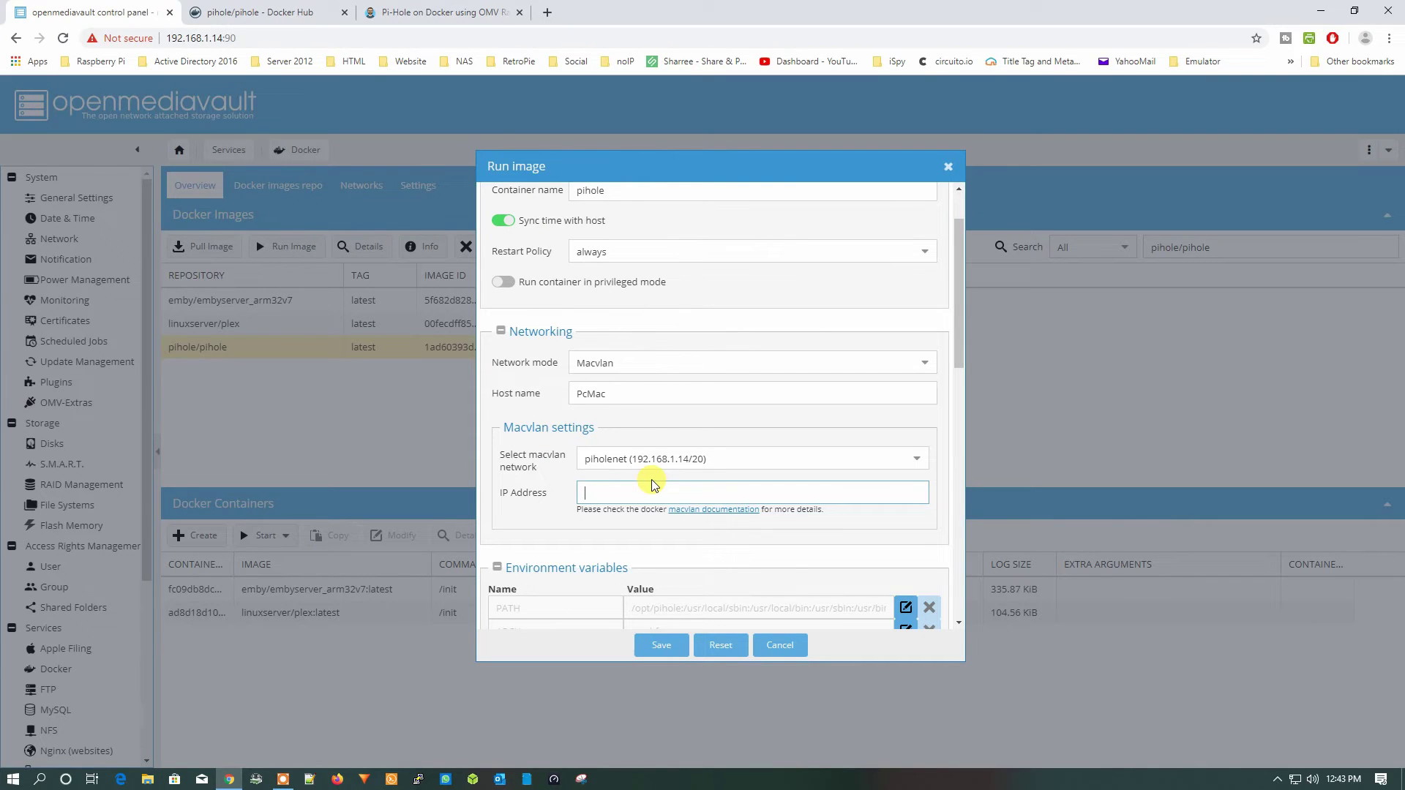
pyautogui.click(256, 772)
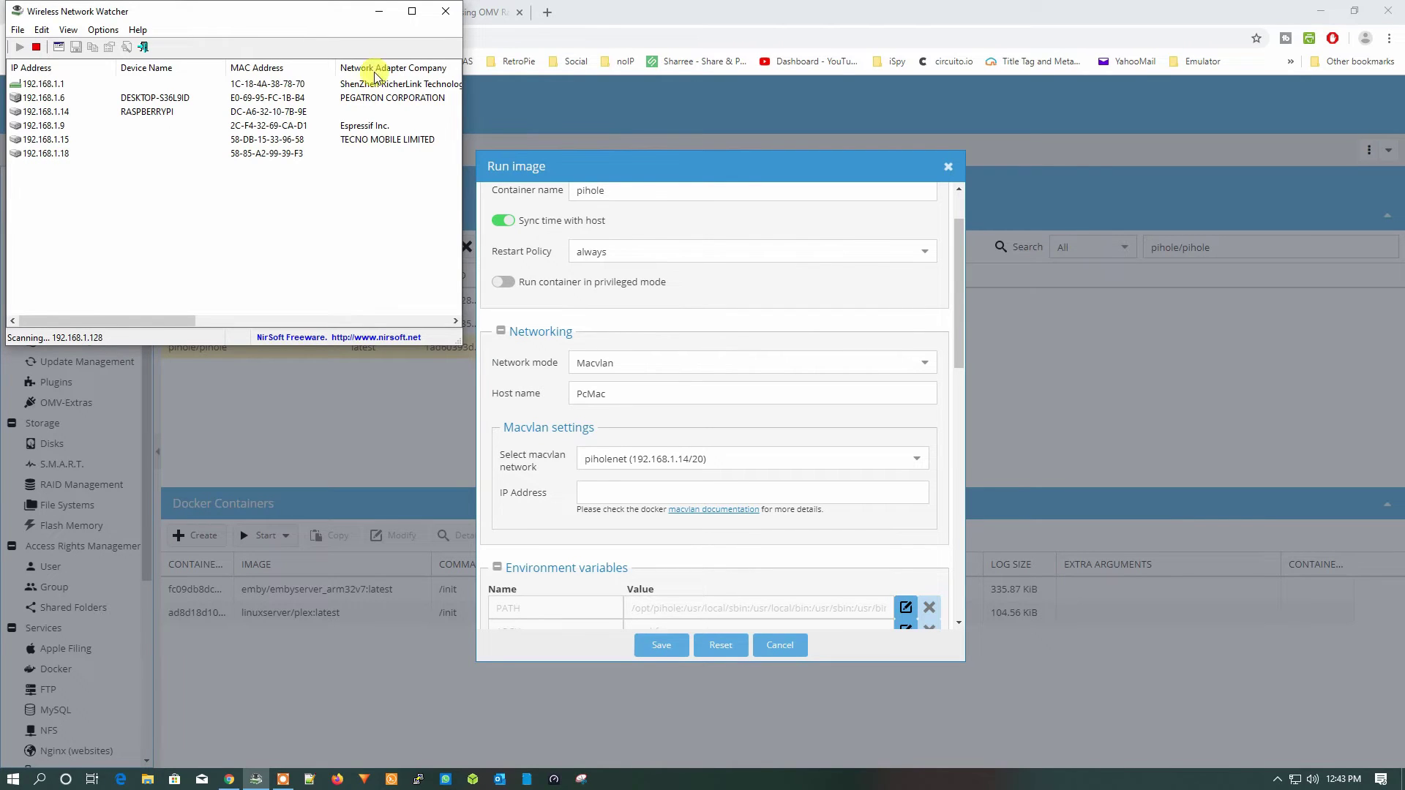
pyautogui.click(445, 11)
pyautogui.write('192.168.1.50')
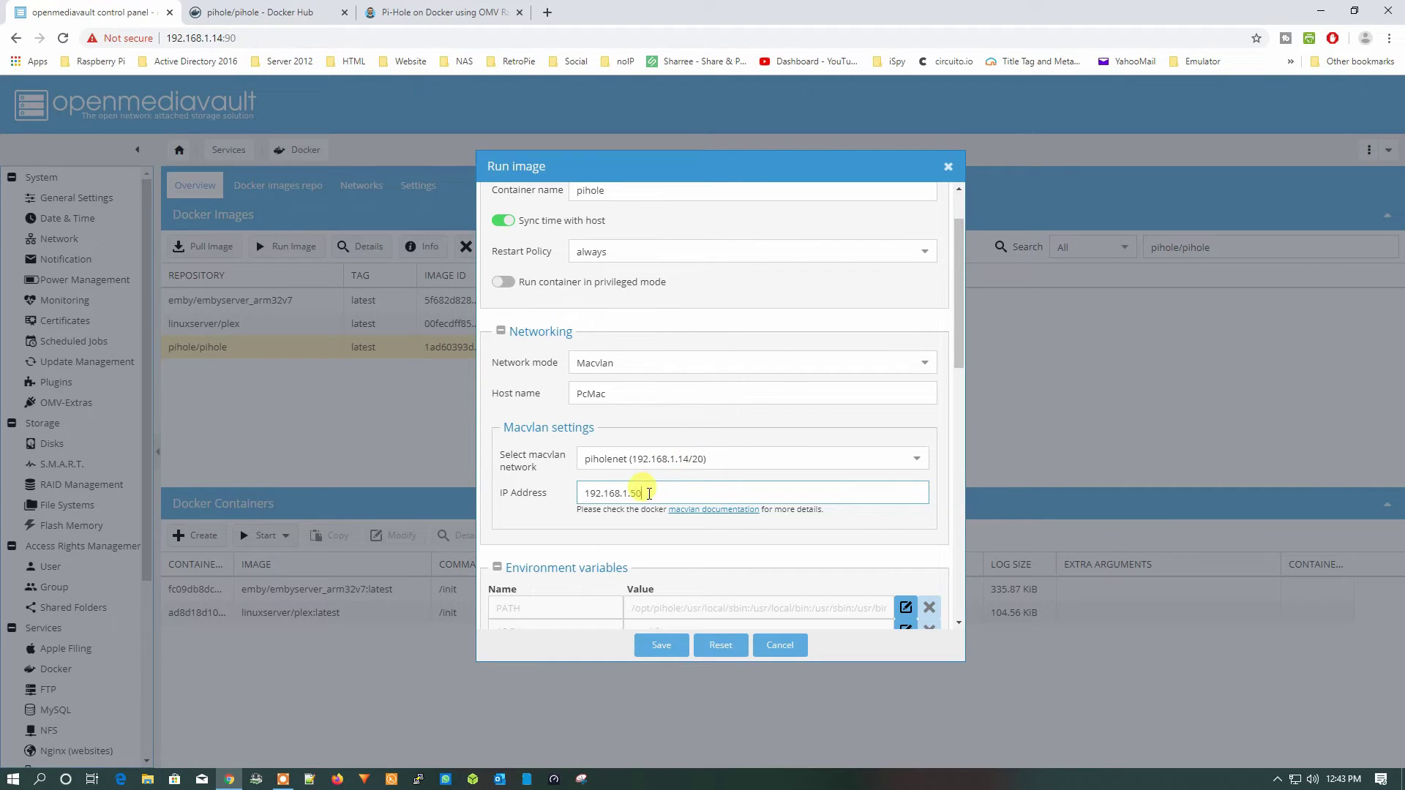
# Add an environment variable named ServerIP with the value 192.168.1.50.
pyautogui.moveTo(650, 493); pyautogui.dragTo(571, 494)
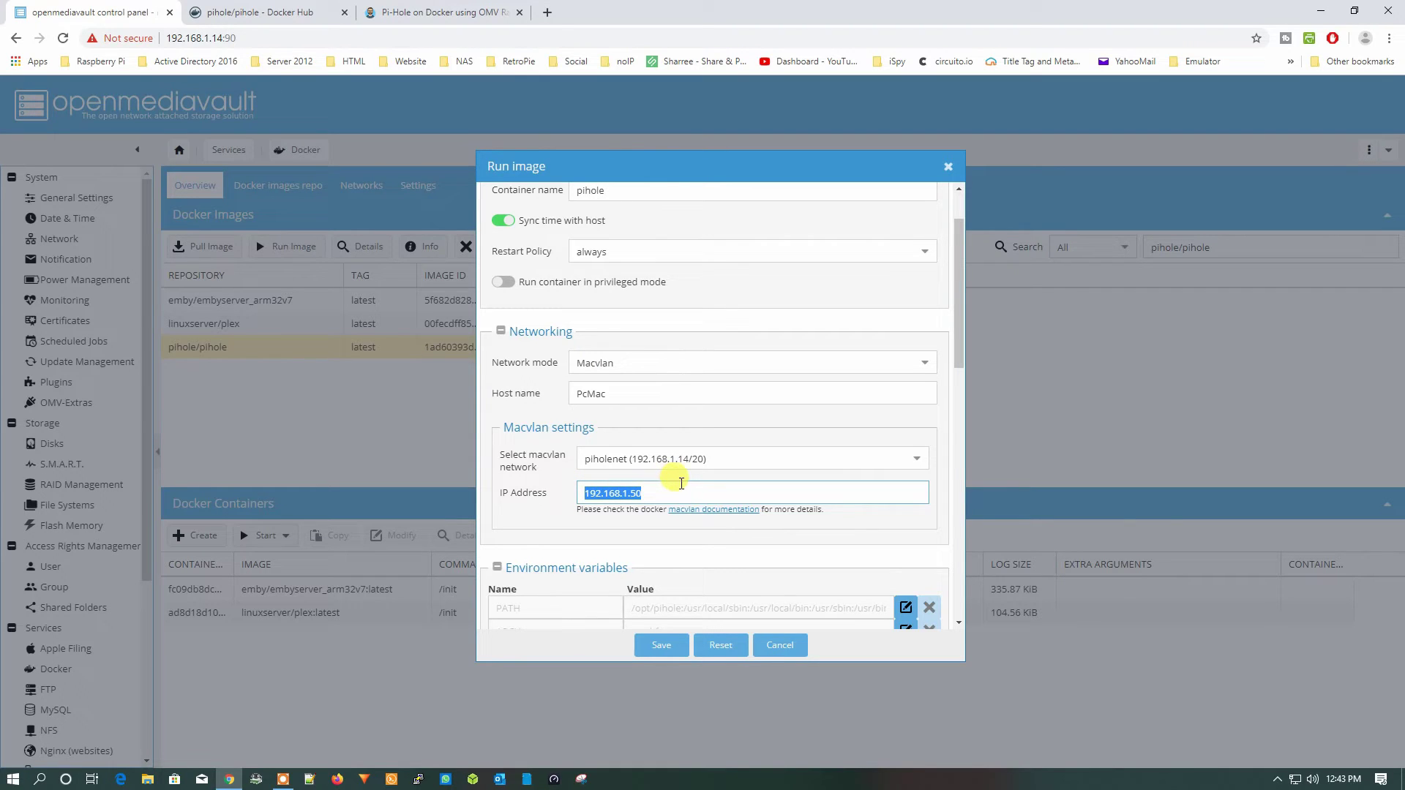
pyautogui.scroll(-3, 677, 479)
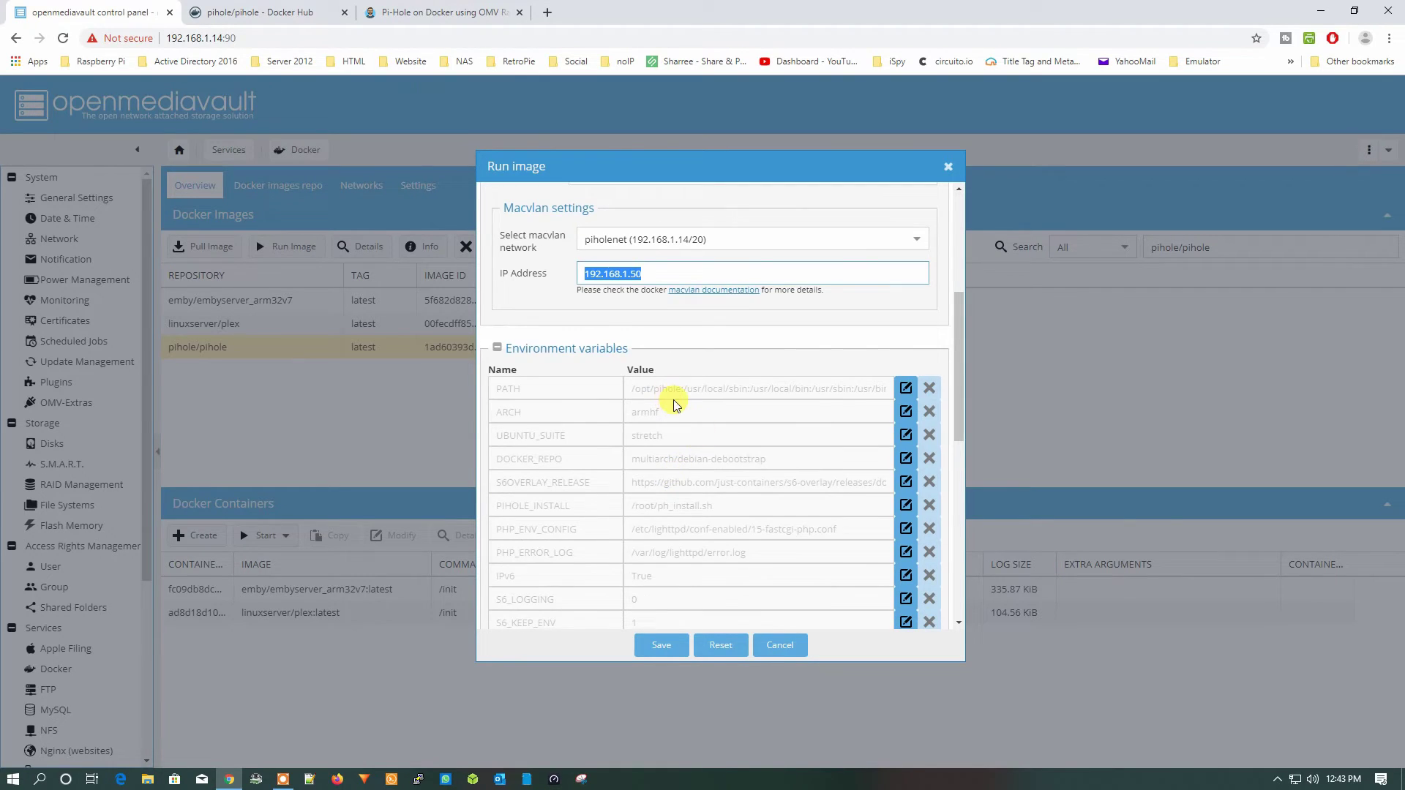
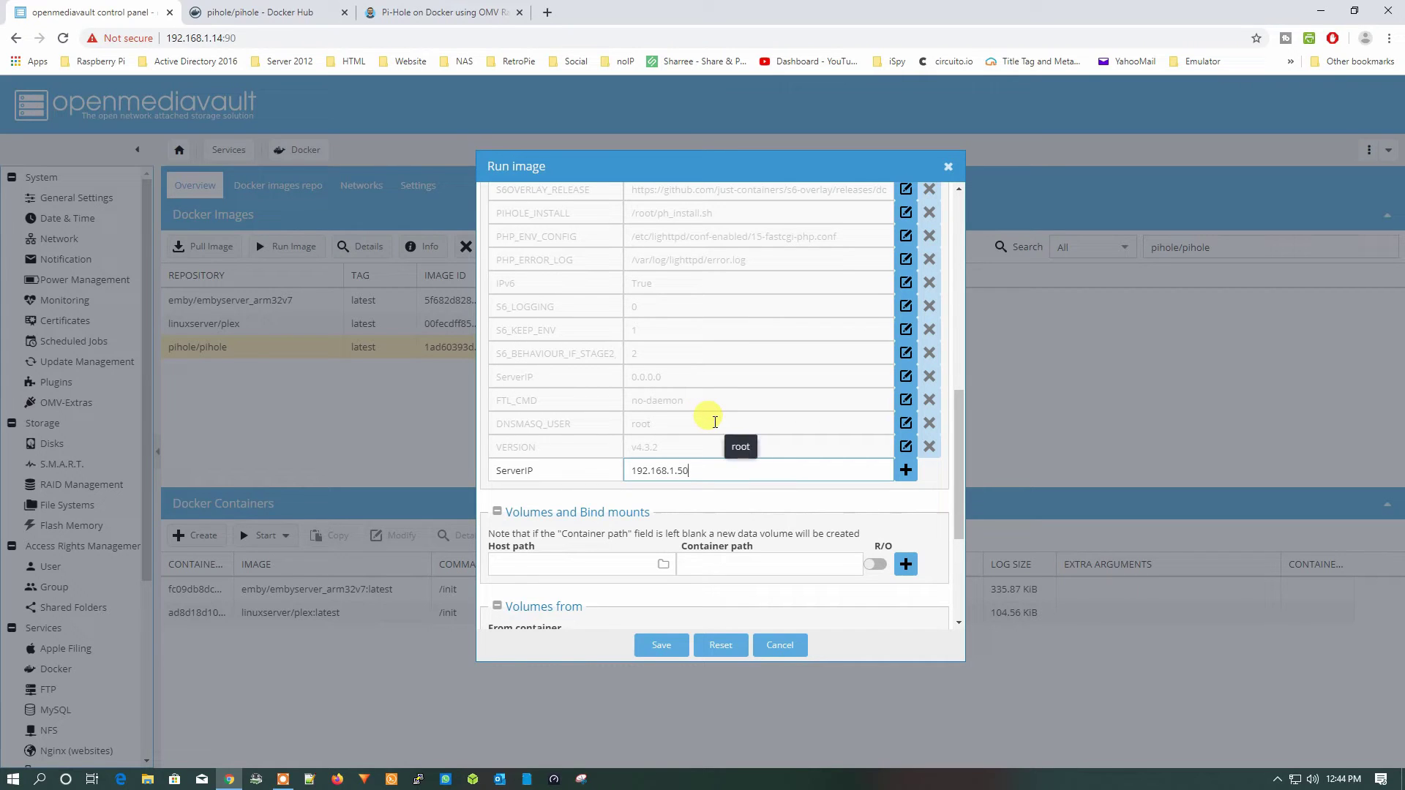
pyautogui.scroll(2, 715, 422)
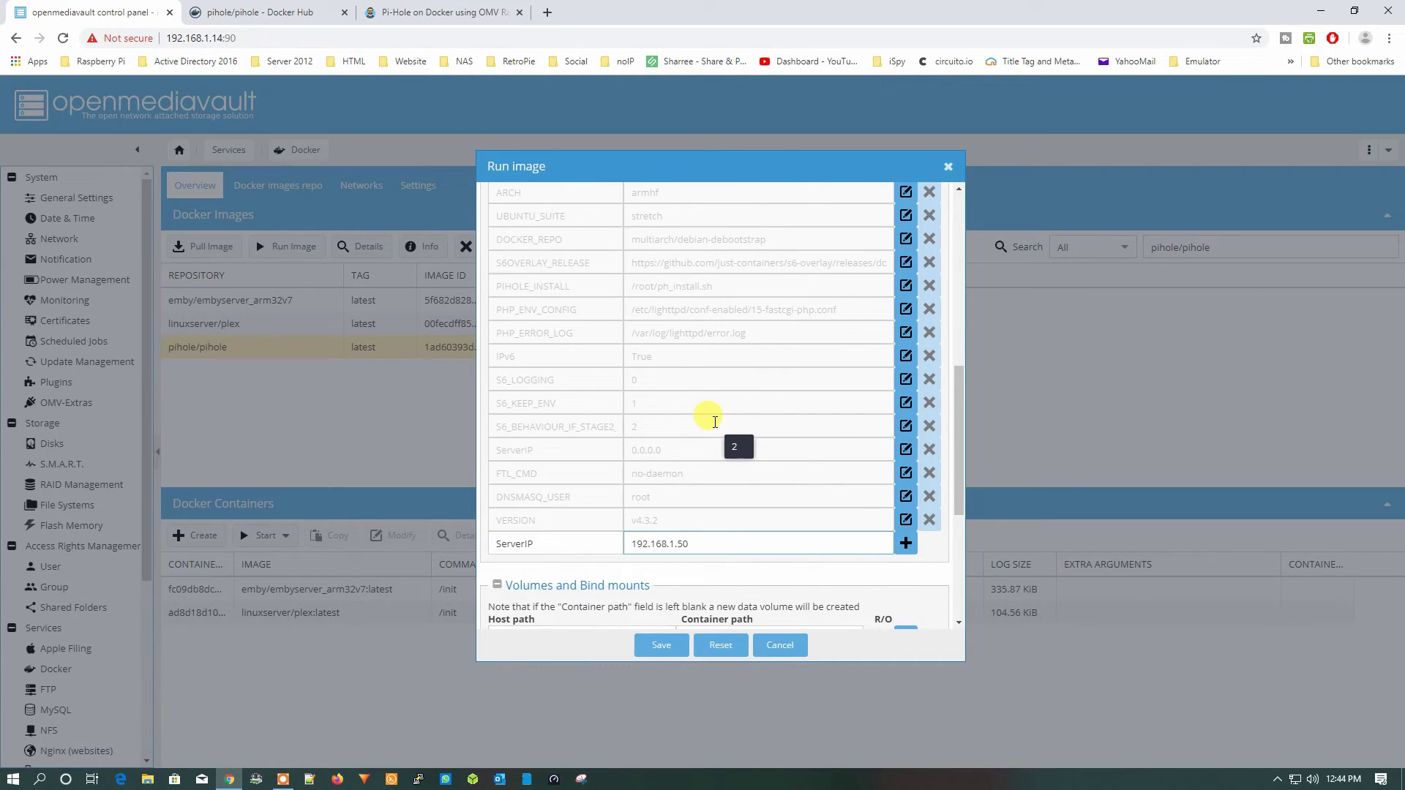
pyautogui.scroll(-2, 715, 422)
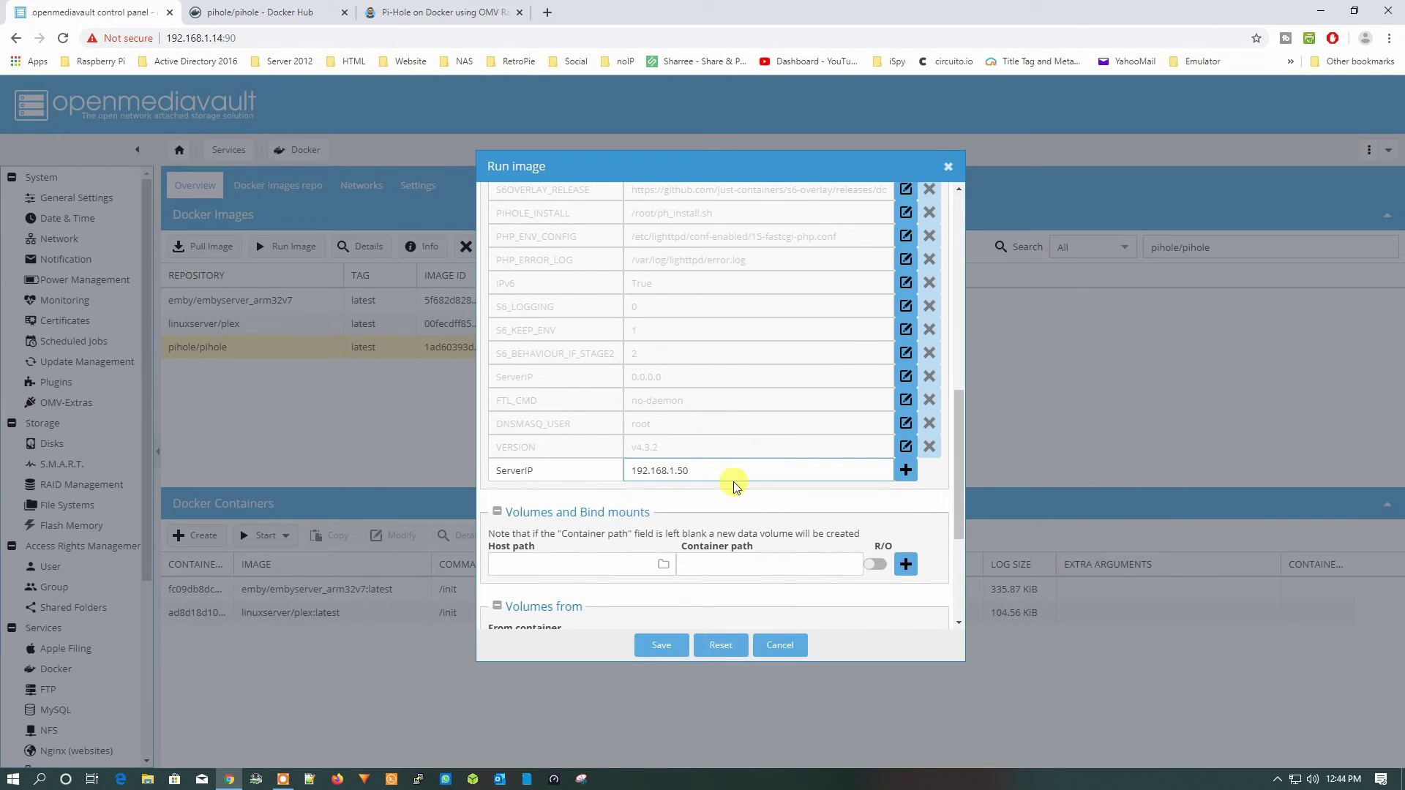
pyautogui.click(908, 473)
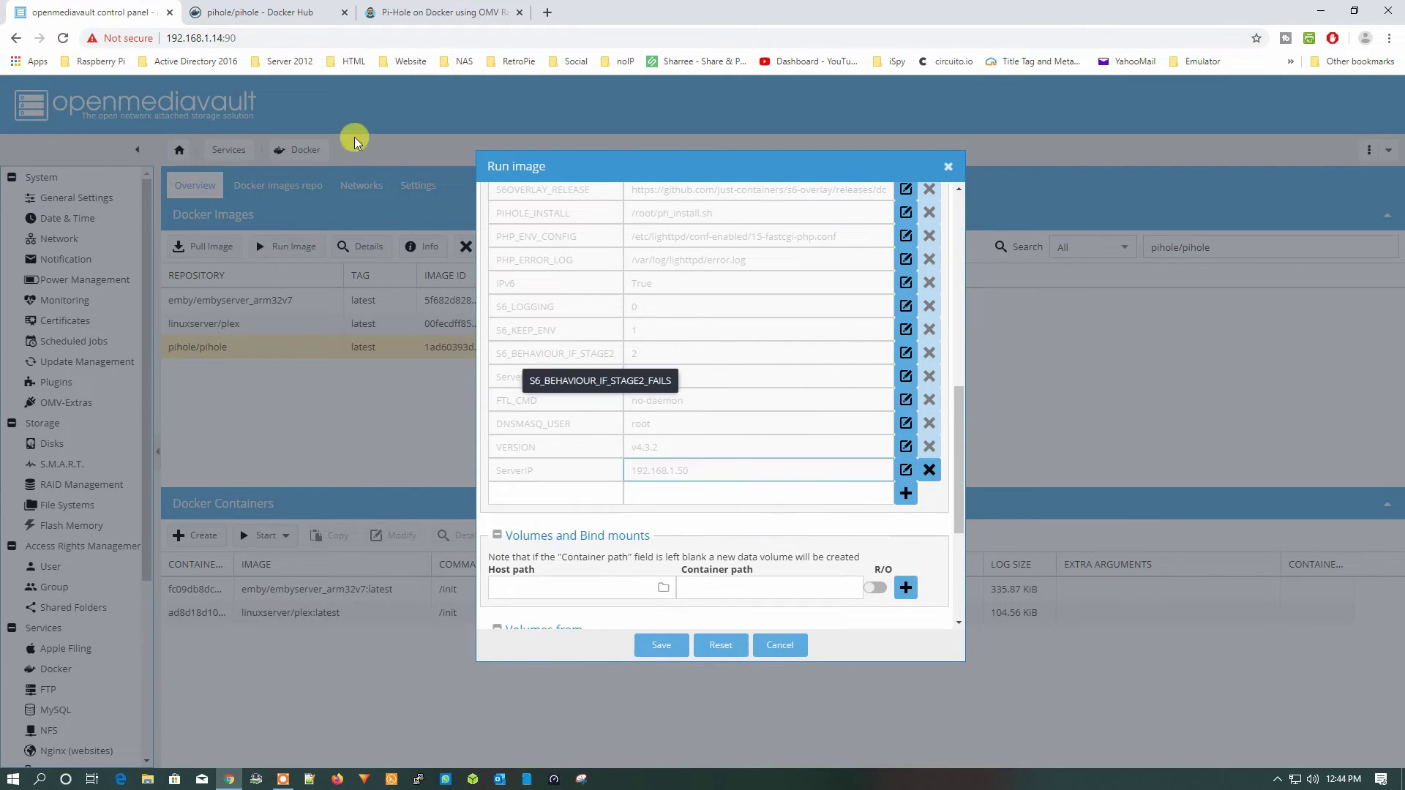
# Check the environment variables in the Docker Hub example and PcMac article, and add TZ with the value Asia/Kolkata.
pyautogui.click(272, 11)
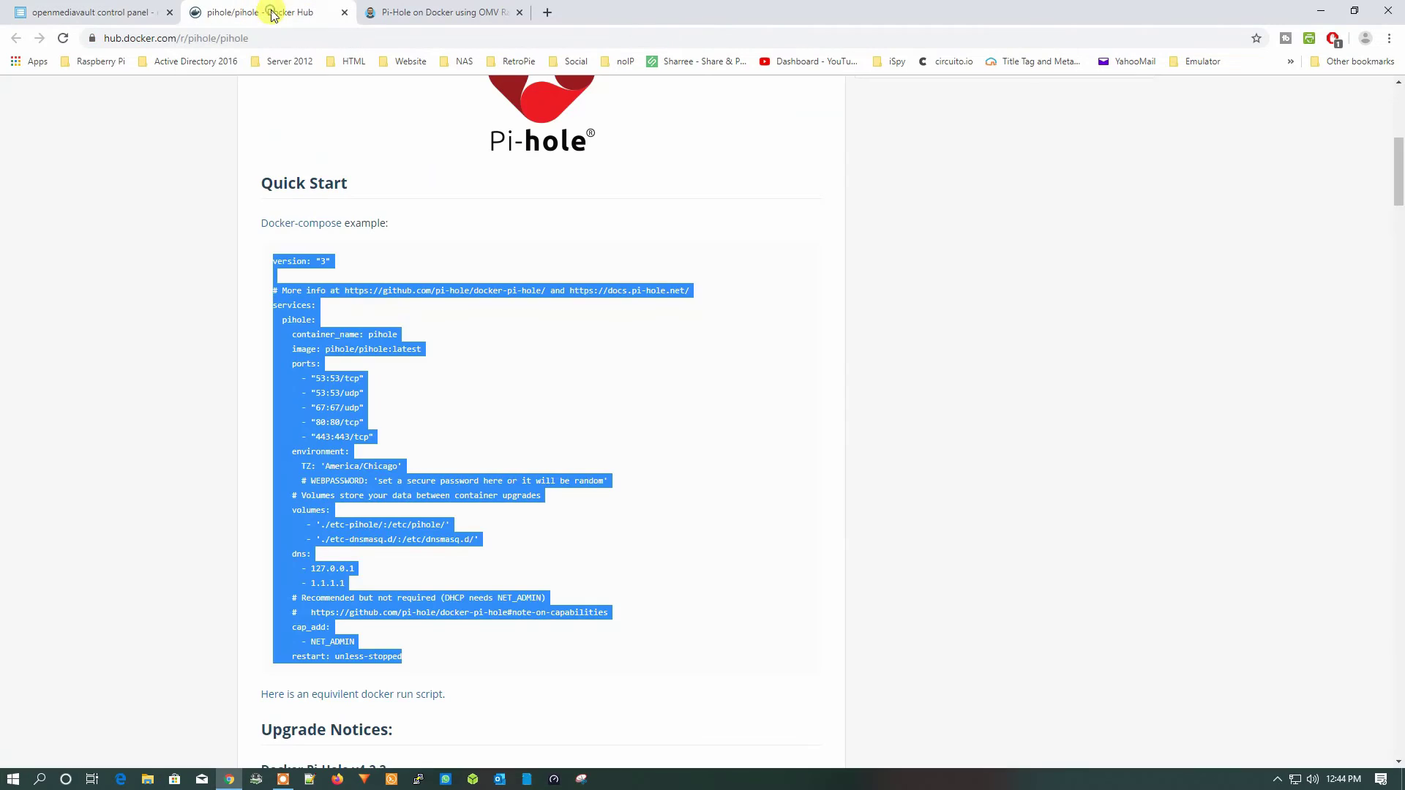
pyautogui.click(596, 422)
pyautogui.scroll(-1, 461, 404)
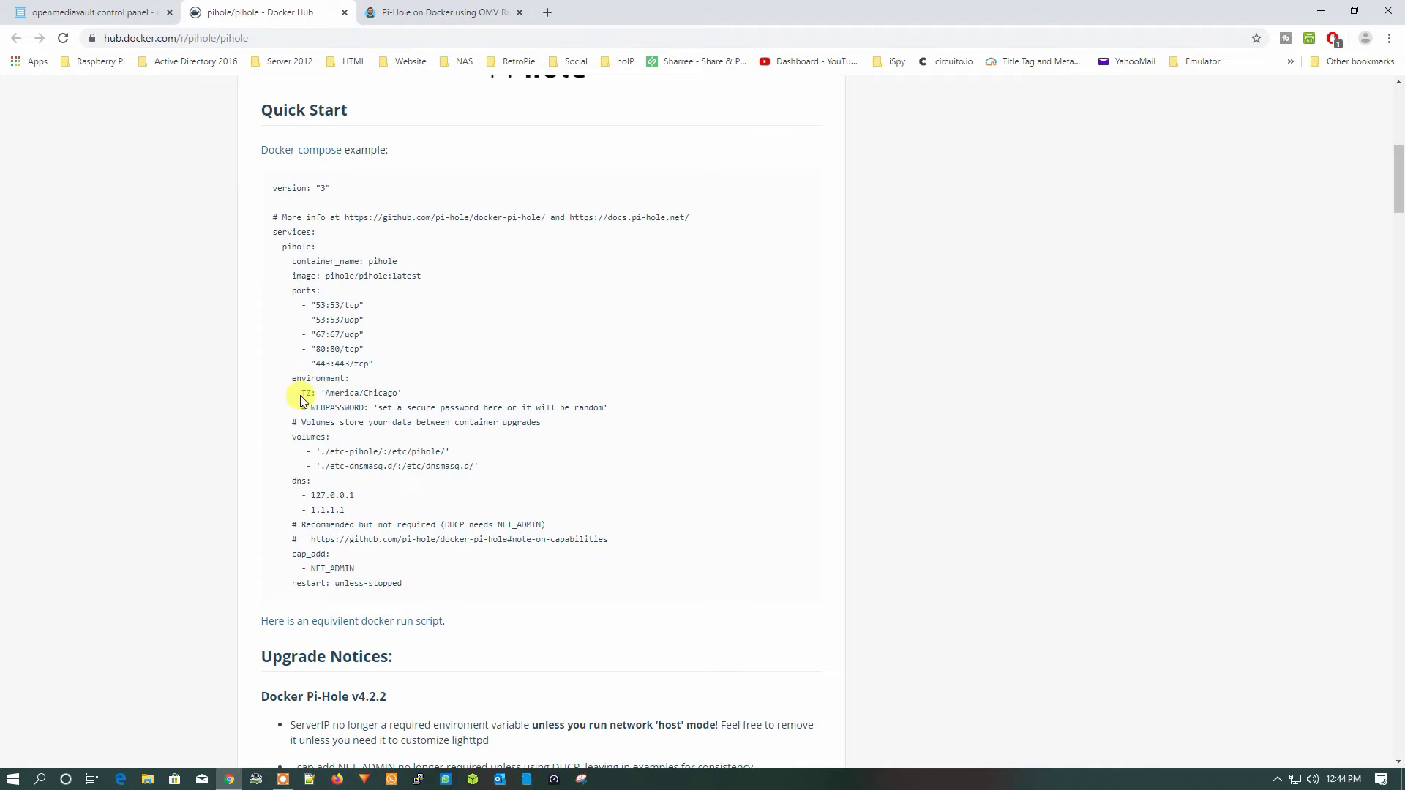
pyautogui.click(438, 16)
pyautogui.scroll(10, 563, 414)
pyautogui.scroll(-15, 569, 411)
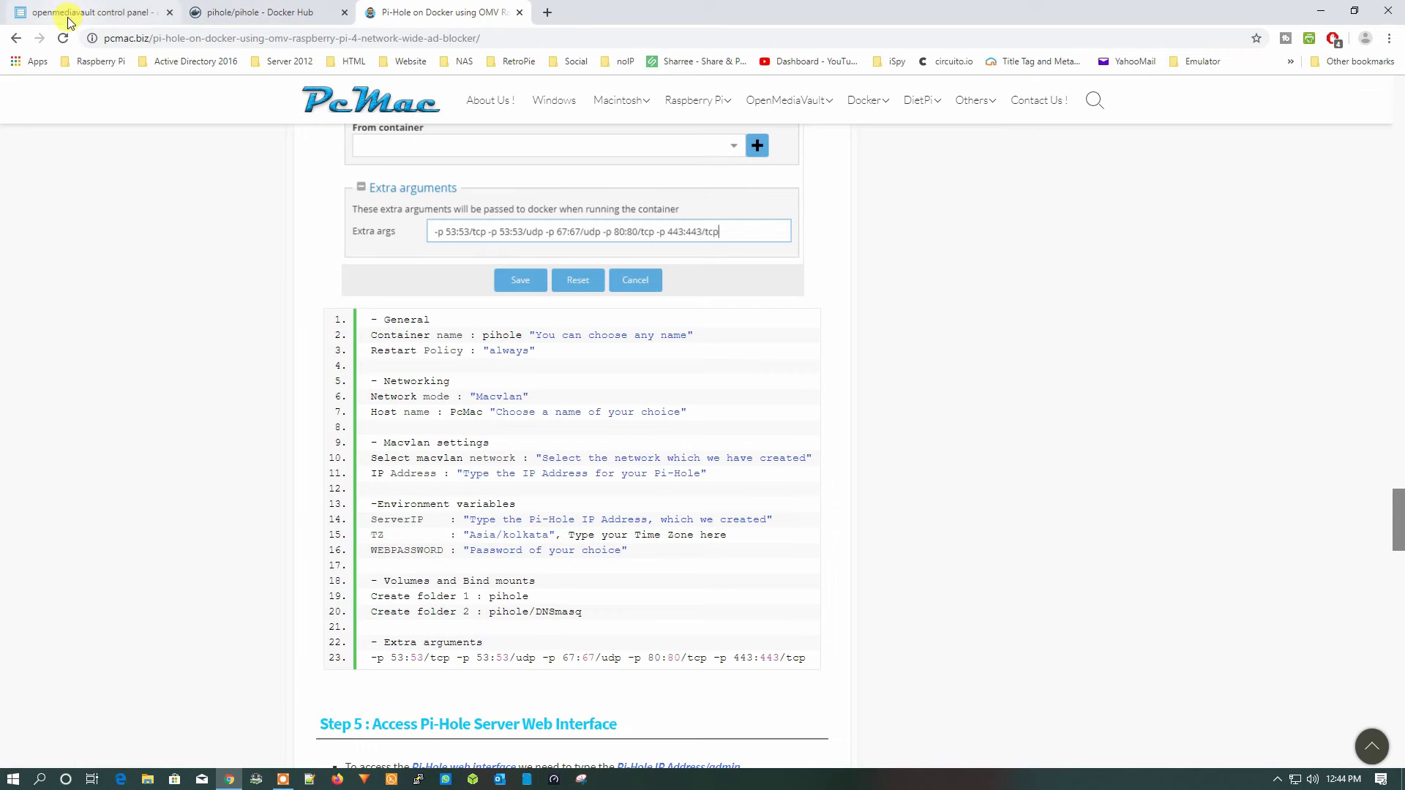
pyautogui.click(95, 12)
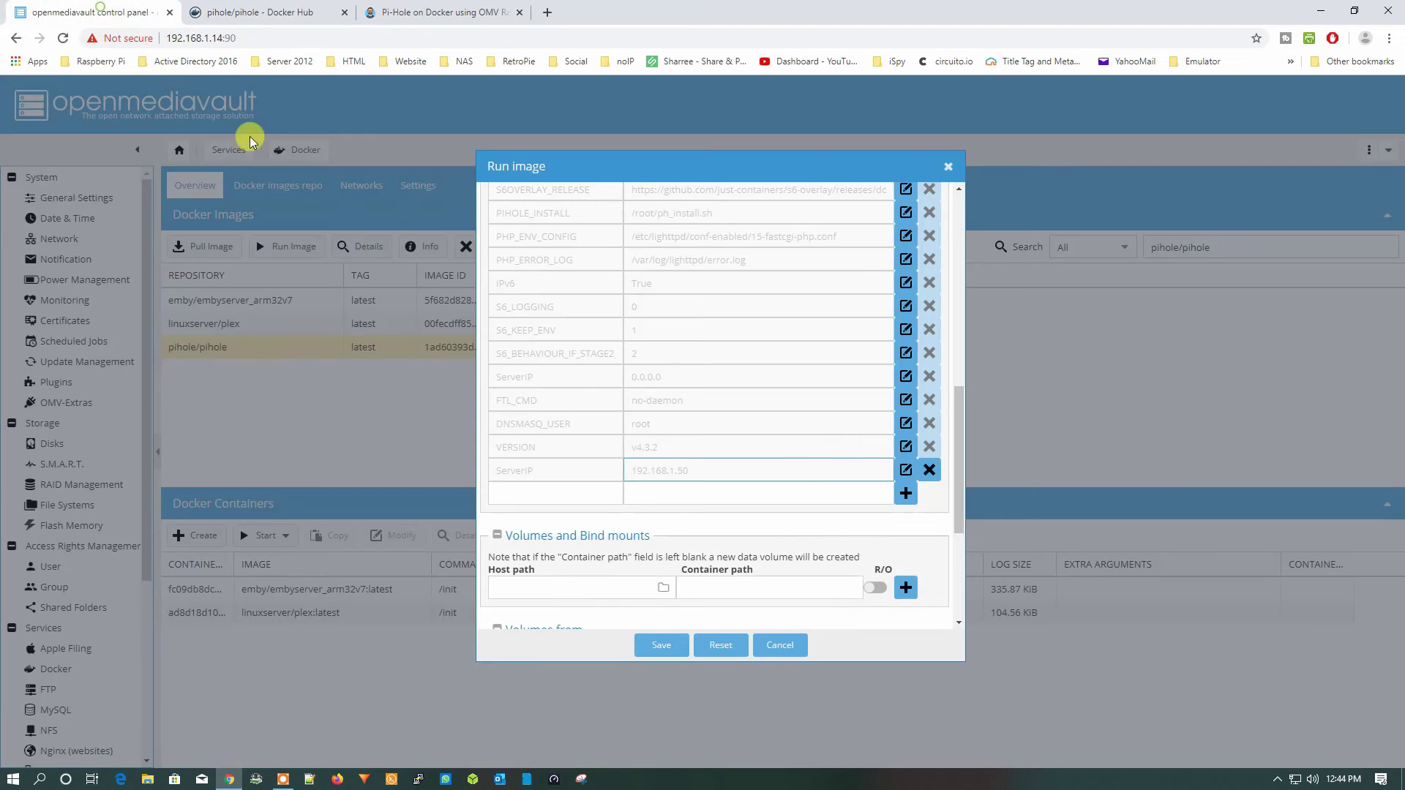
pyautogui.click(562, 493)
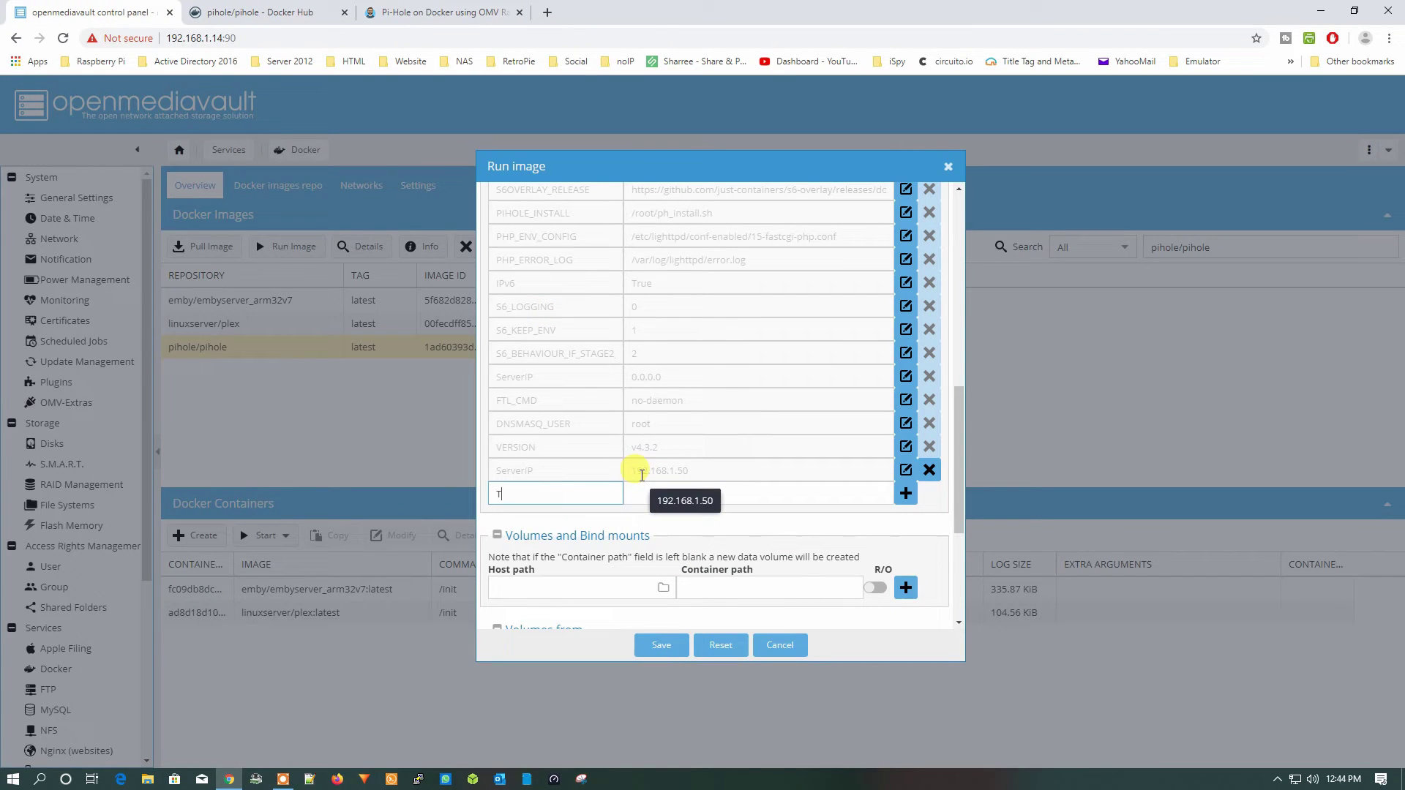
pyautogui.click(680, 486)
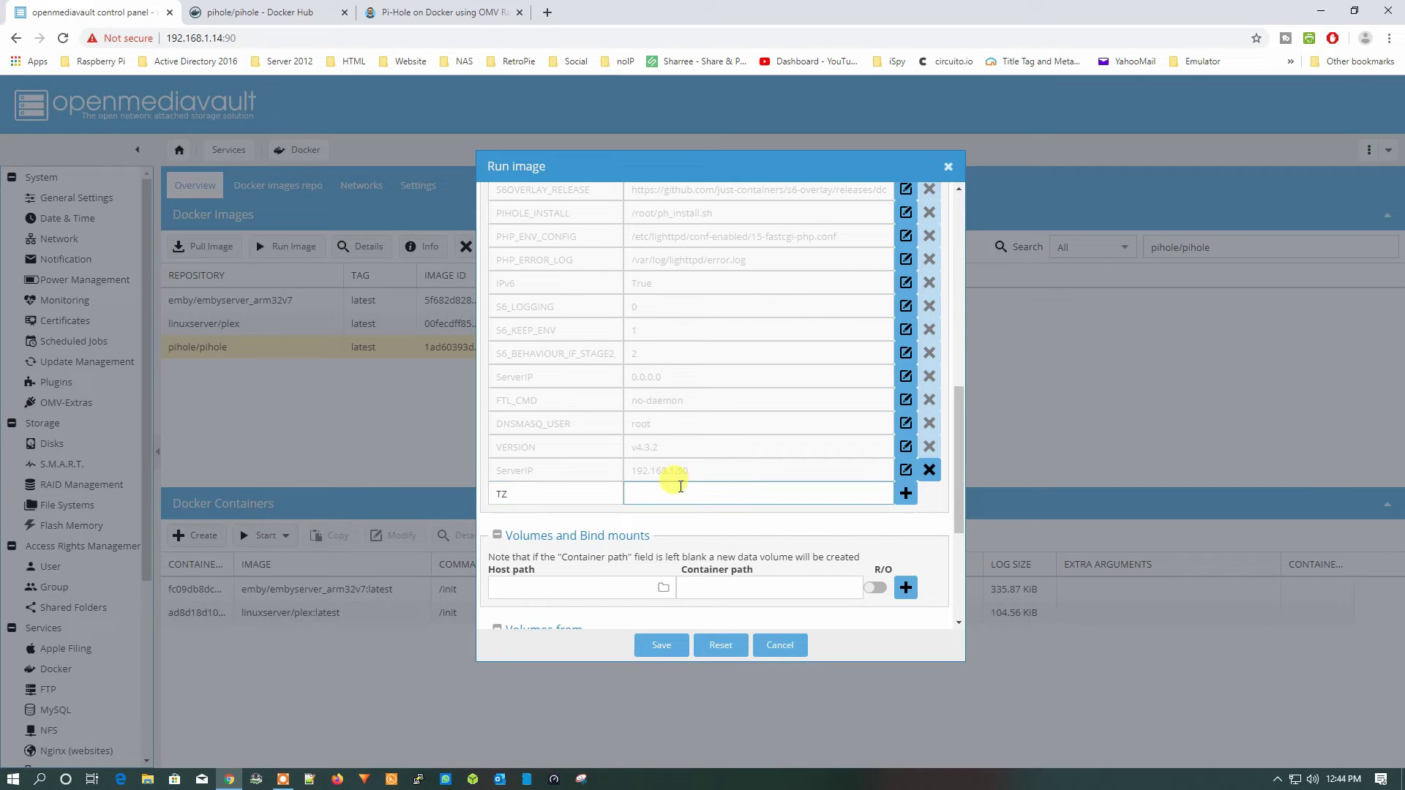
pyautogui.write('Asia/Kilkata')
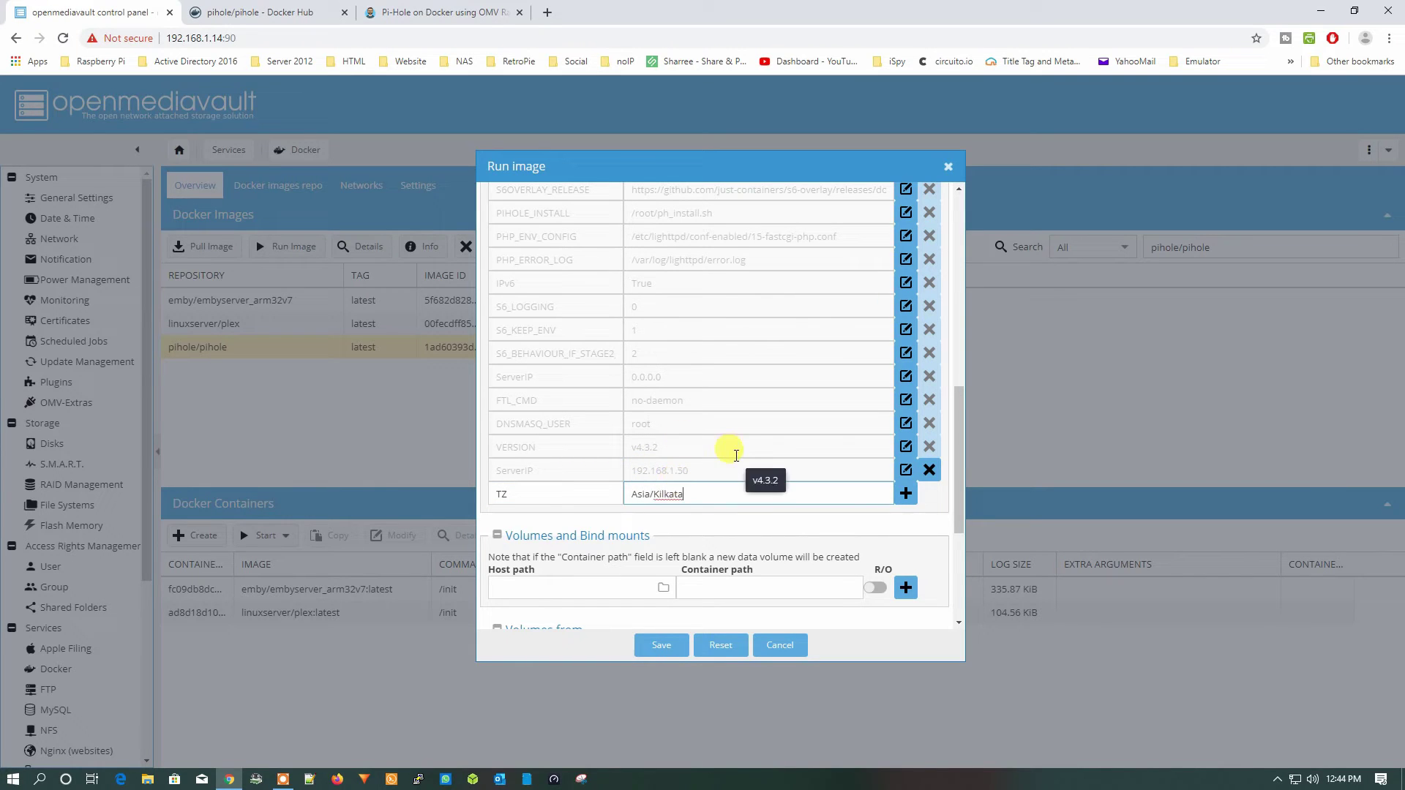
pyautogui.press('BackSpace')
pyautogui.write('lkata')
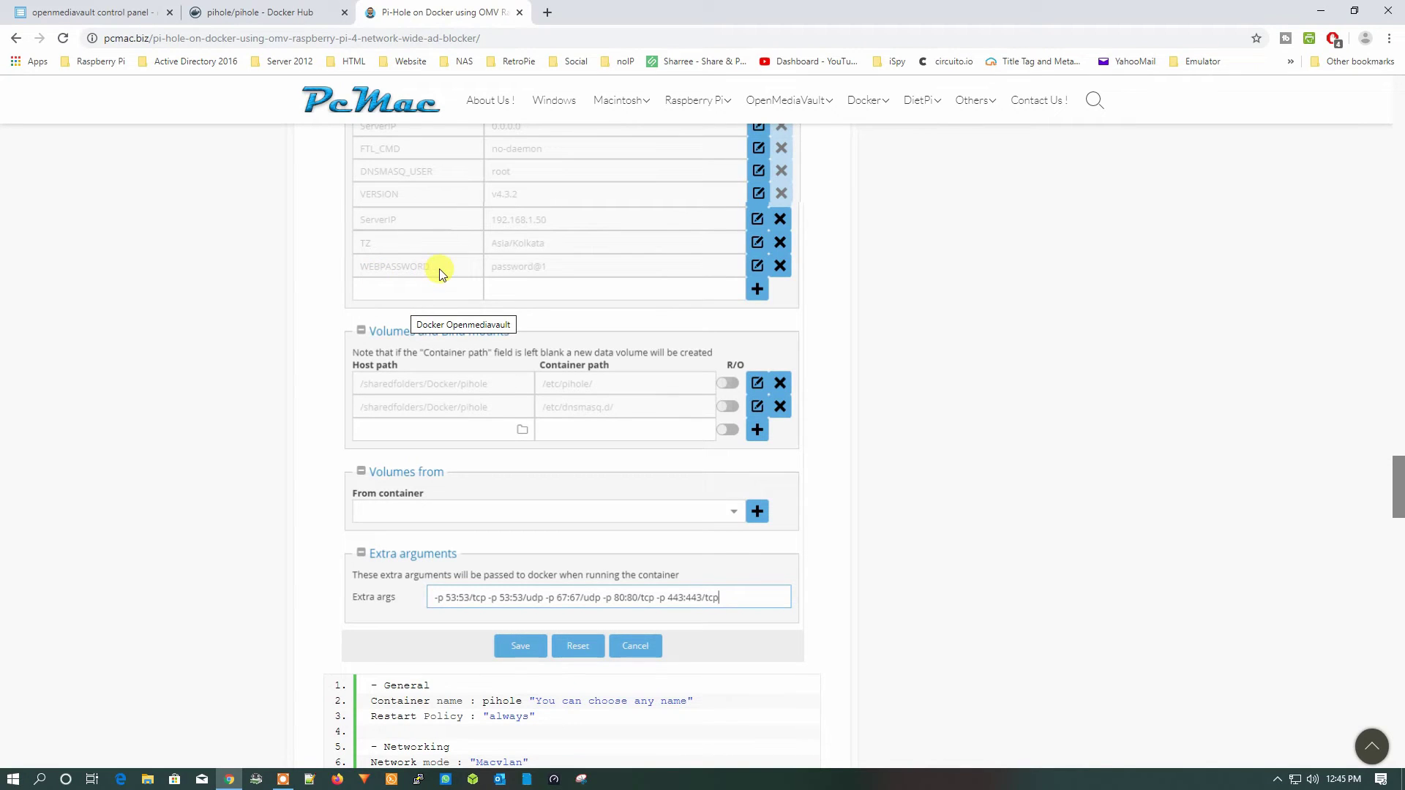
# Copy the variable name WEBPASSWORD from the PcMac article and add it as an environment variable with the web interface password.
pyautogui.scroll(-5, 629, 391)
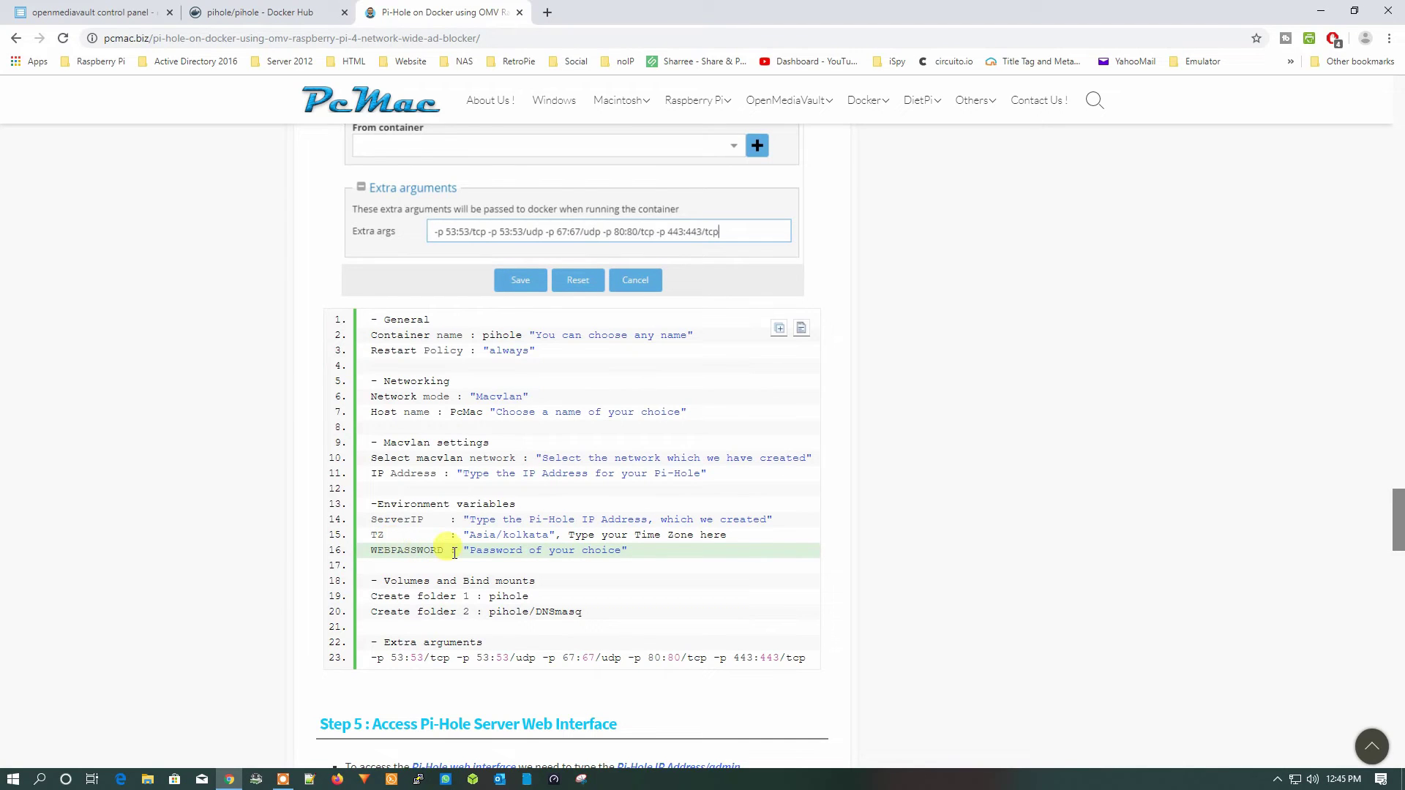
pyautogui.moveTo(446, 549); pyautogui.dragTo(373, 546)
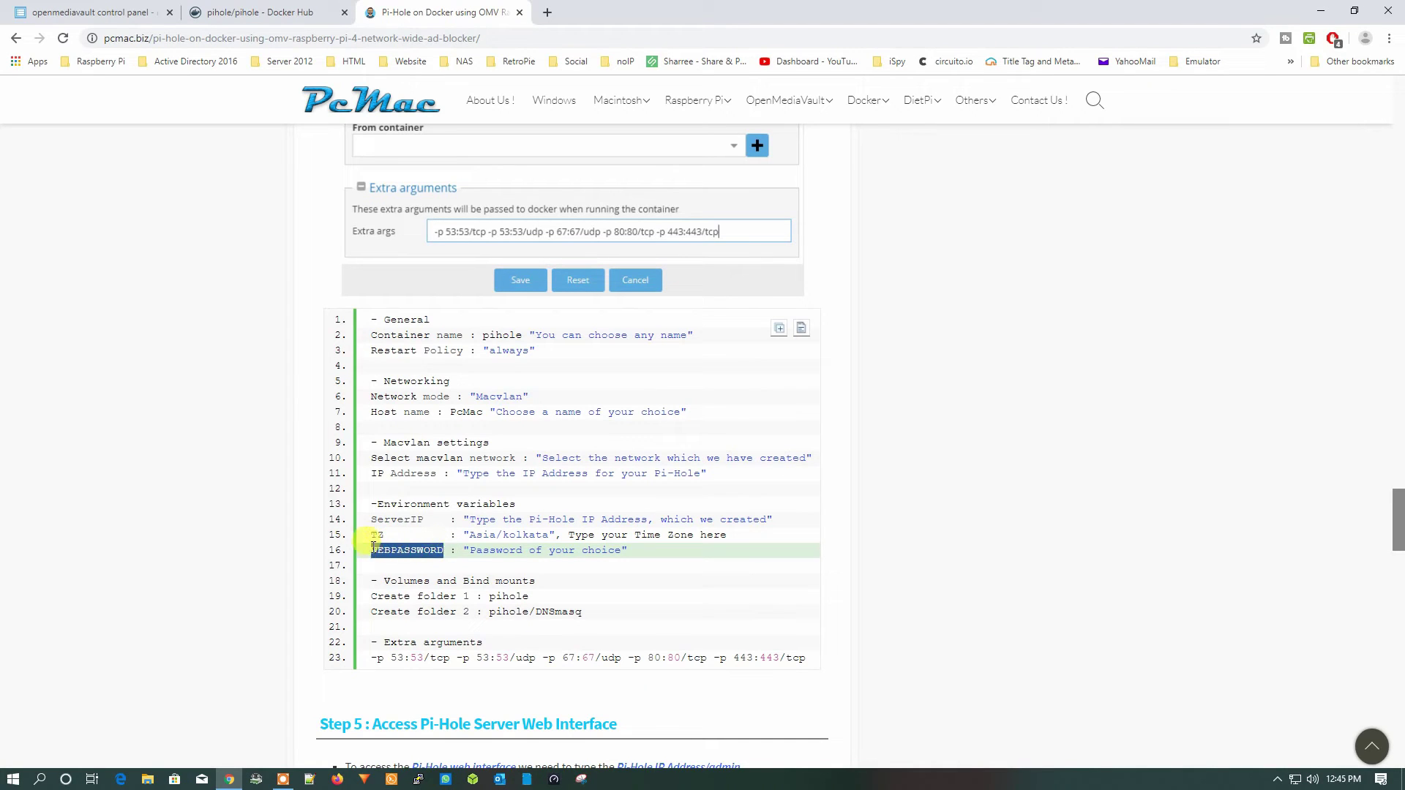
pyautogui.rightClick(376, 545)
pyautogui.click(402, 559)
pyautogui.click(88, 13)
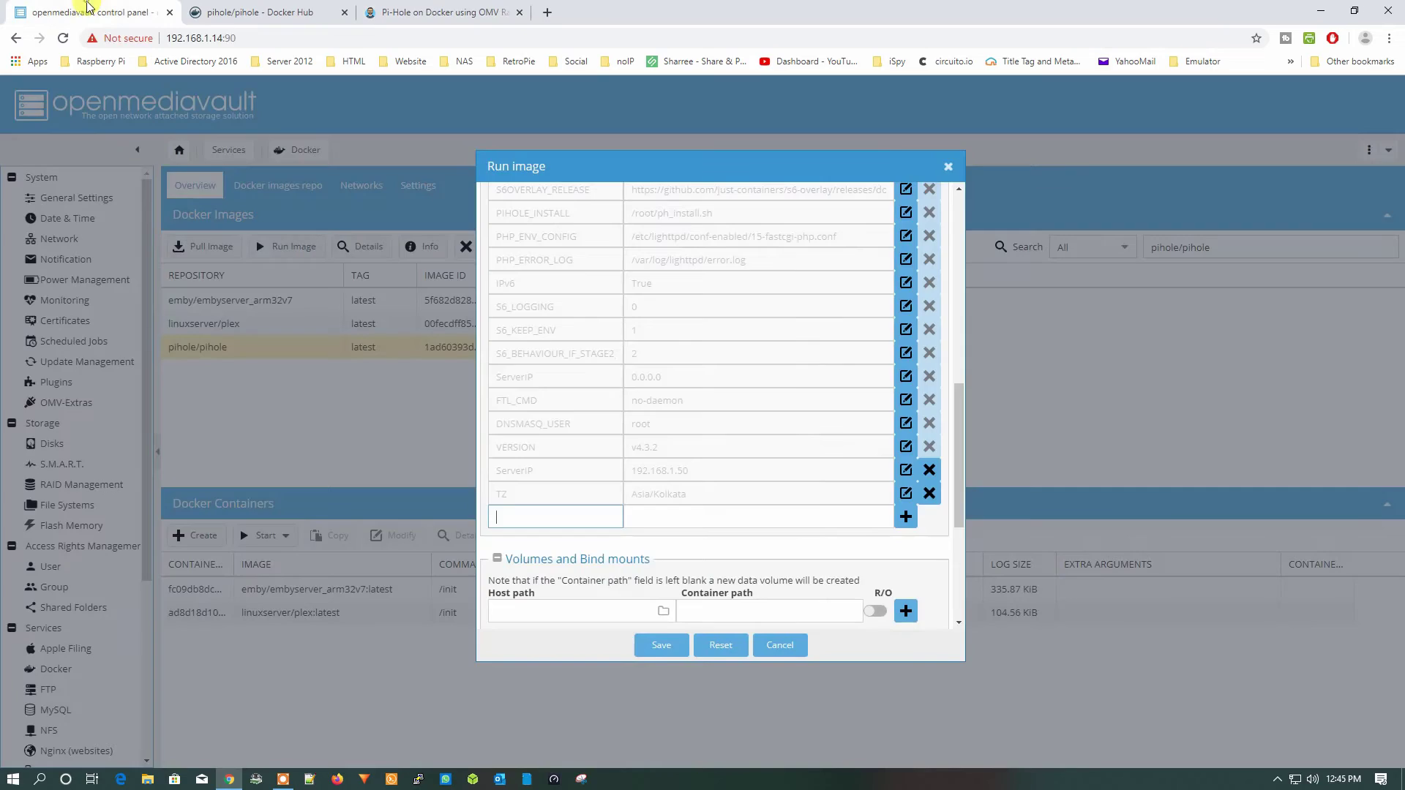
pyautogui.rightClick(529, 517)
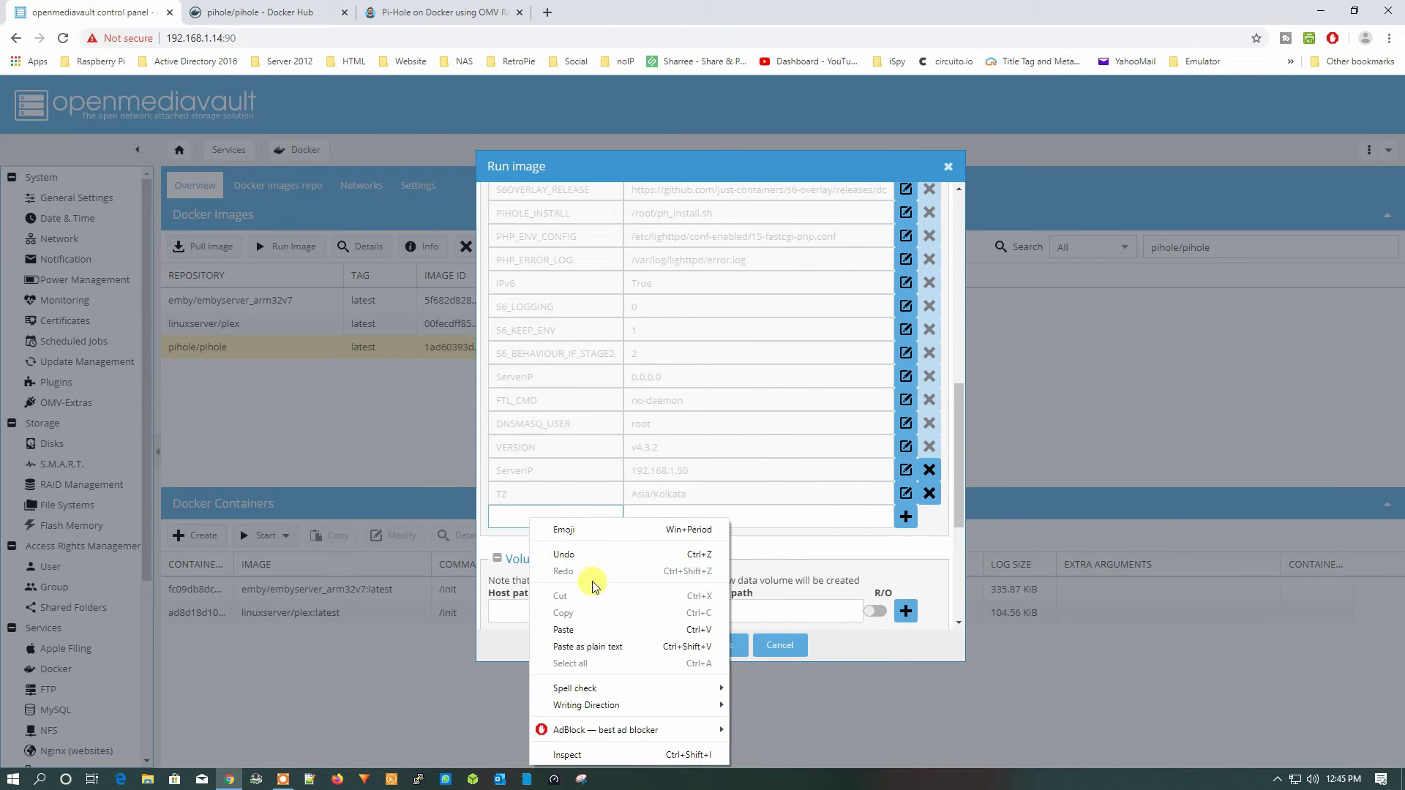
pyautogui.click(564, 629)
pyautogui.click(744, 521)
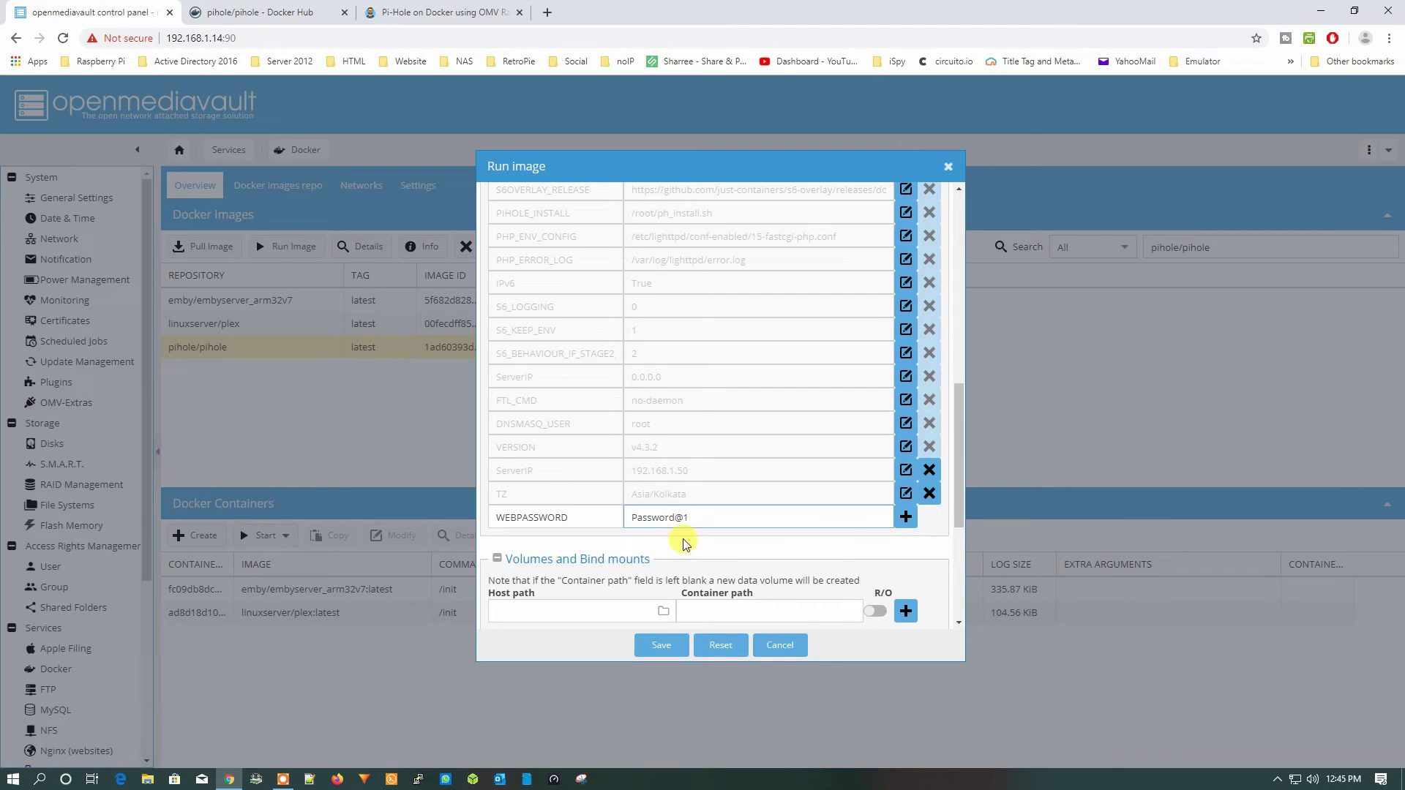
pyautogui.click(905, 516)
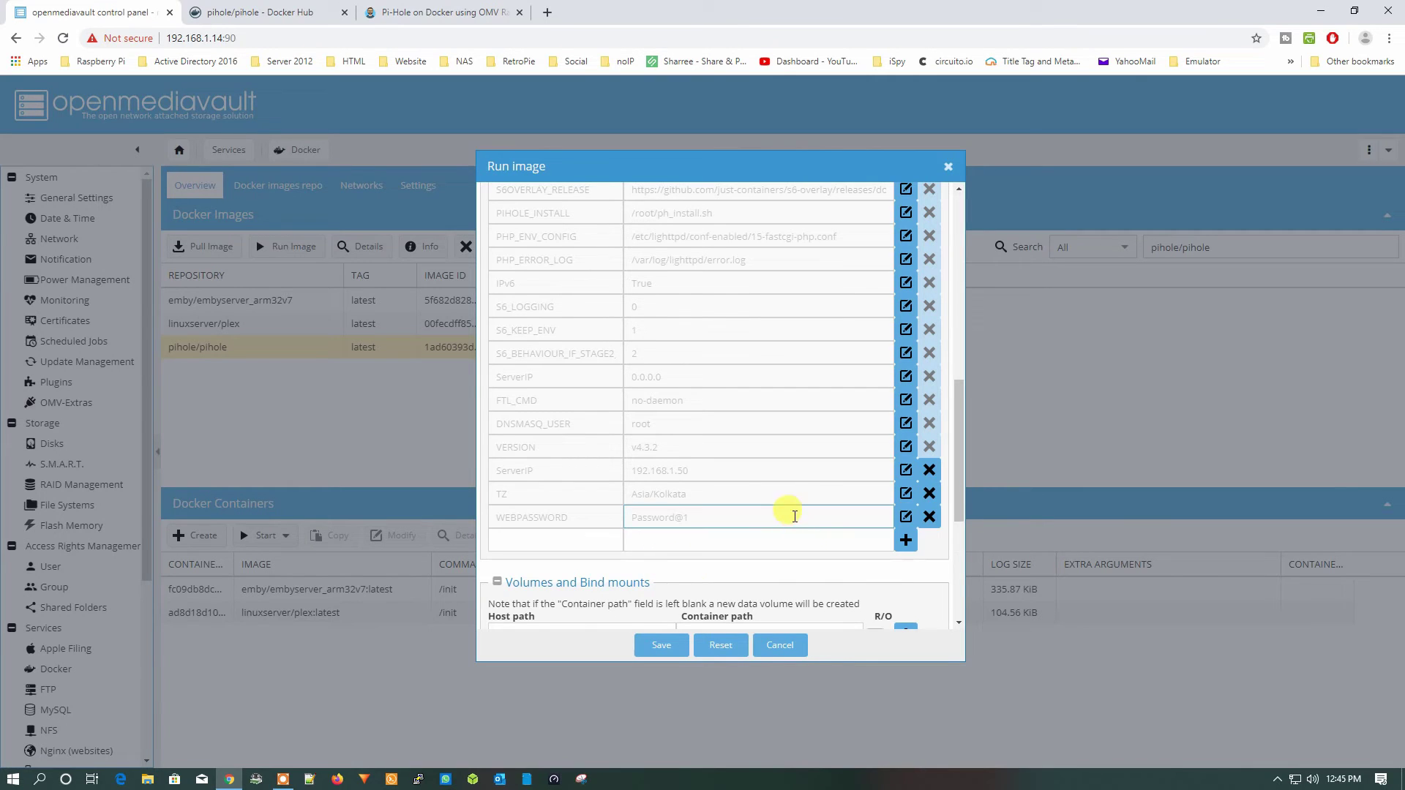
# Copy the first volume's container path /etc/pihole/ from the PcMac article's Docker-compose listing.
pyautogui.scroll(-3, 795, 517)
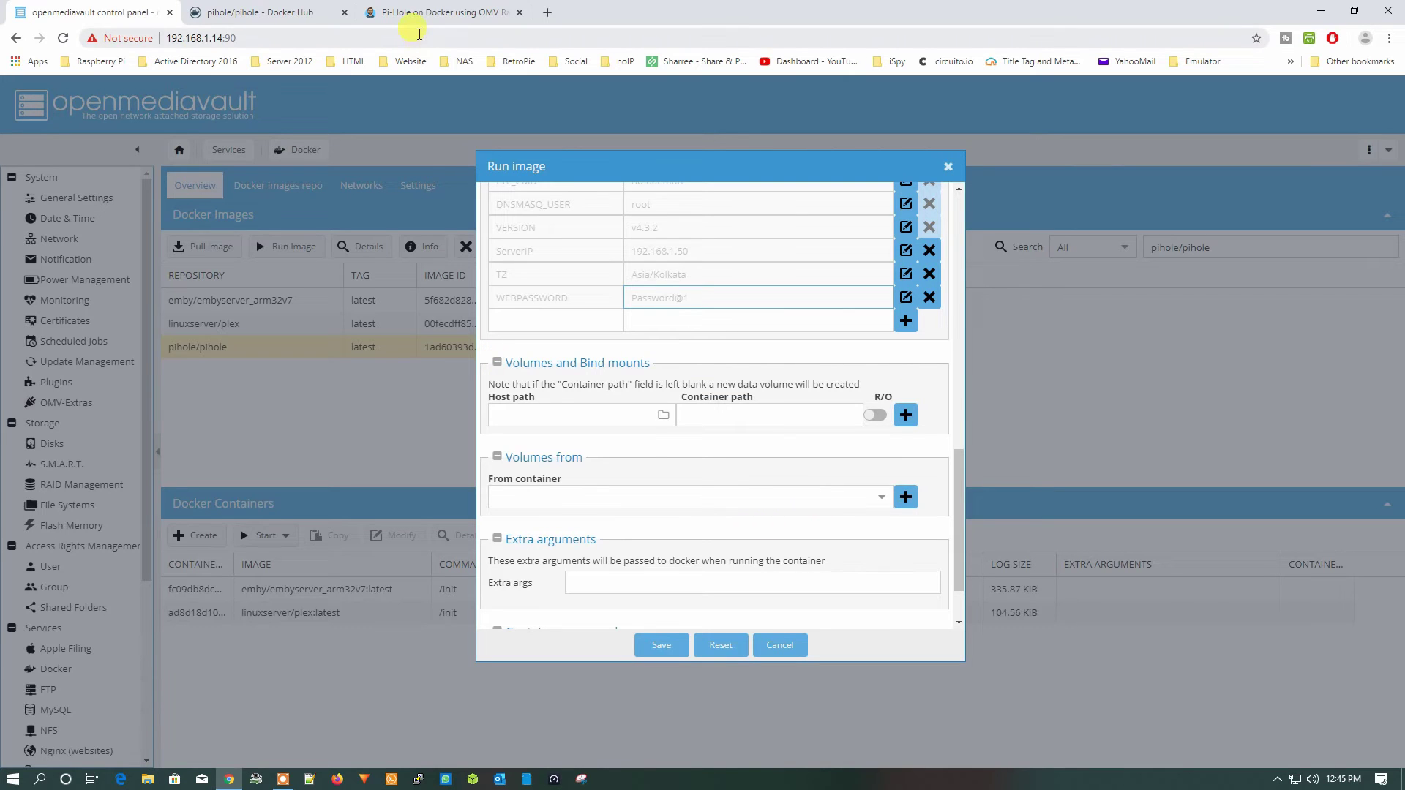
pyautogui.click(407, 12)
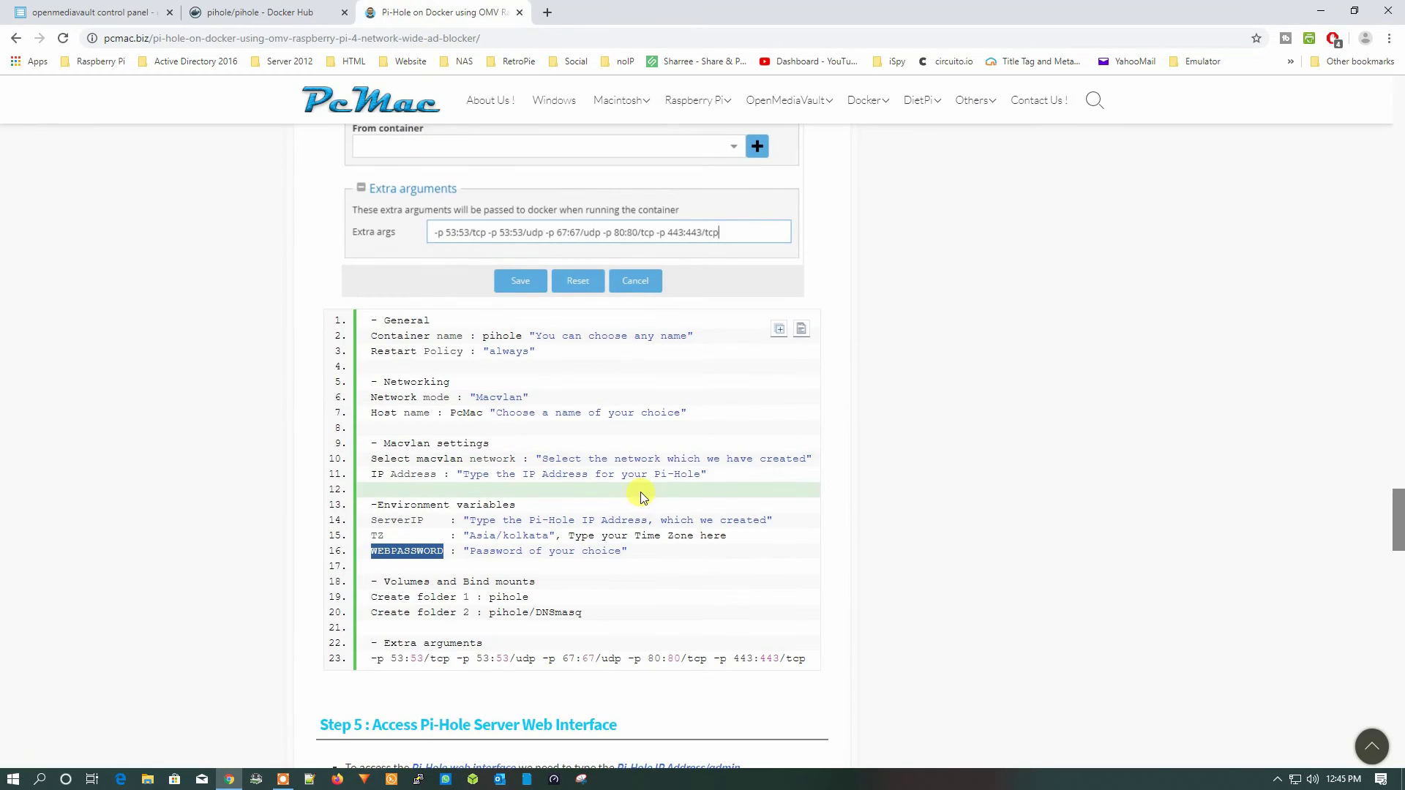
pyautogui.scroll(15, 640, 492)
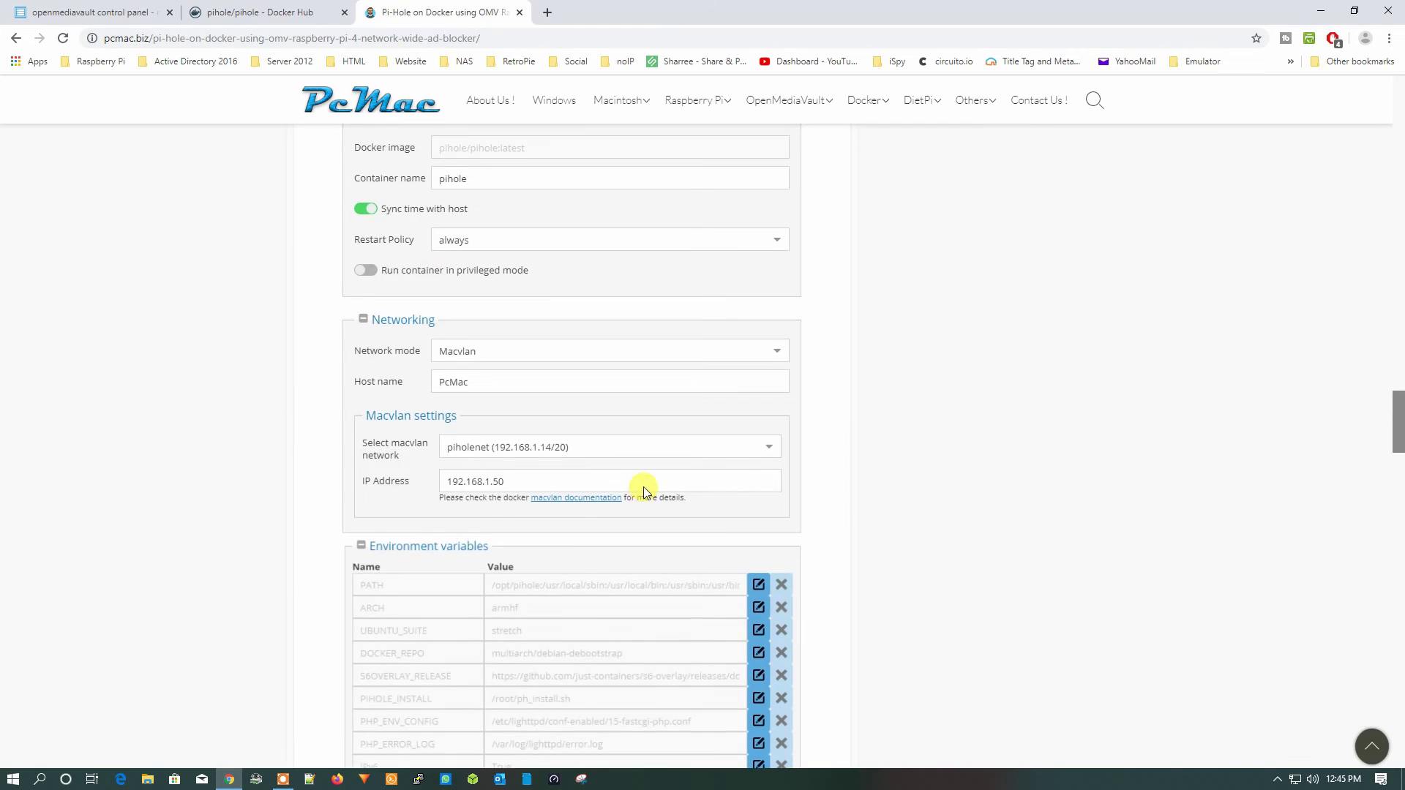
pyautogui.scroll(20, 644, 486)
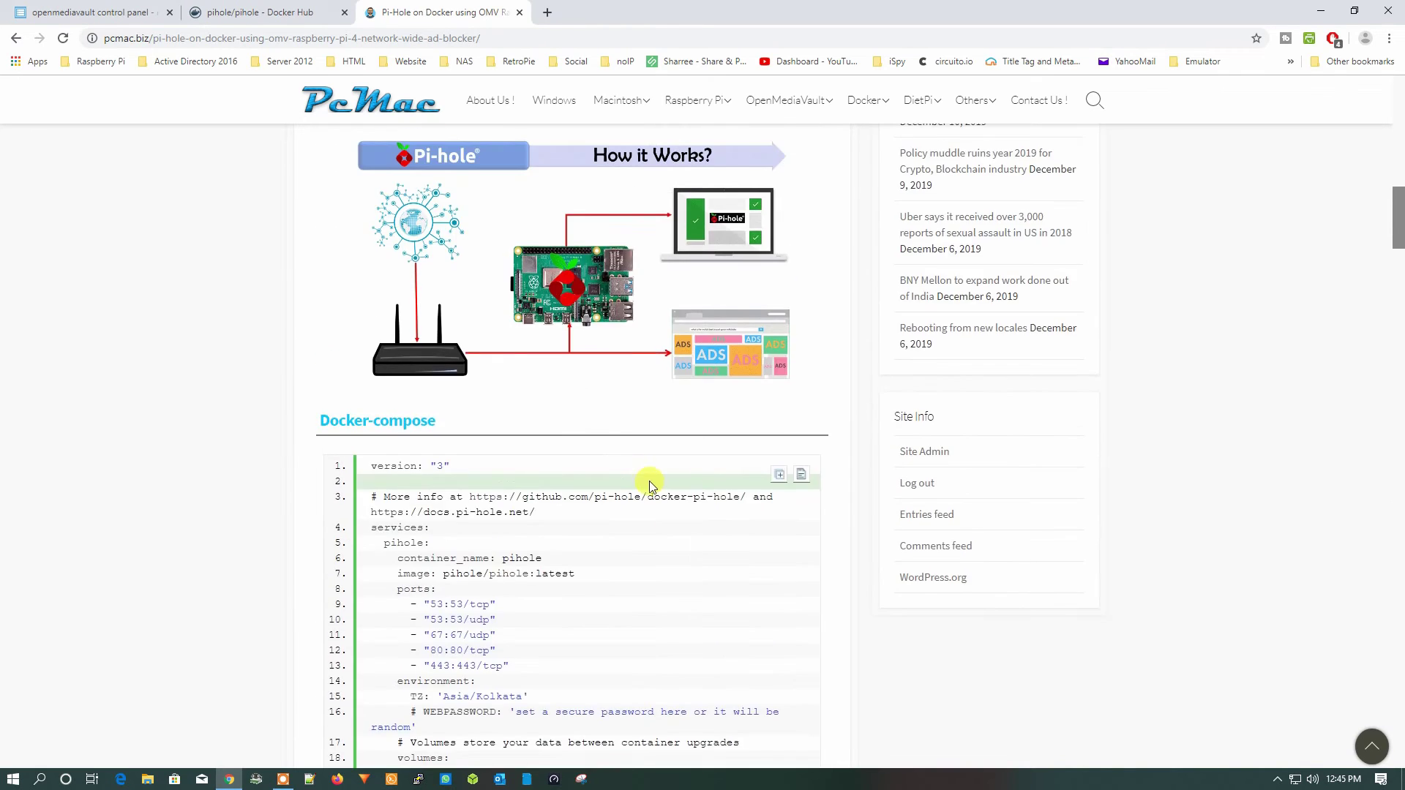
pyautogui.scroll(-5, 652, 486)
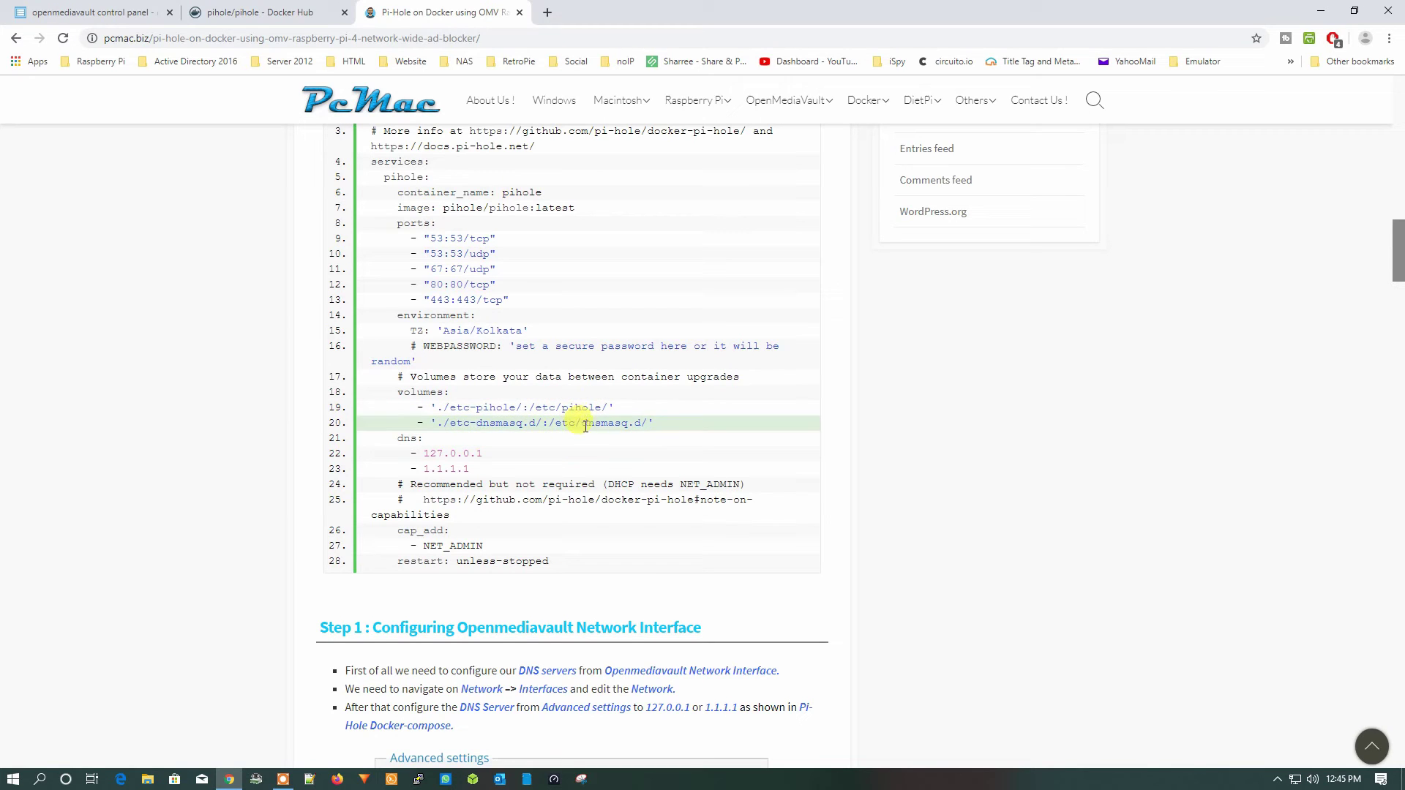
pyautogui.moveTo(529, 407); pyautogui.dragTo(594, 411)
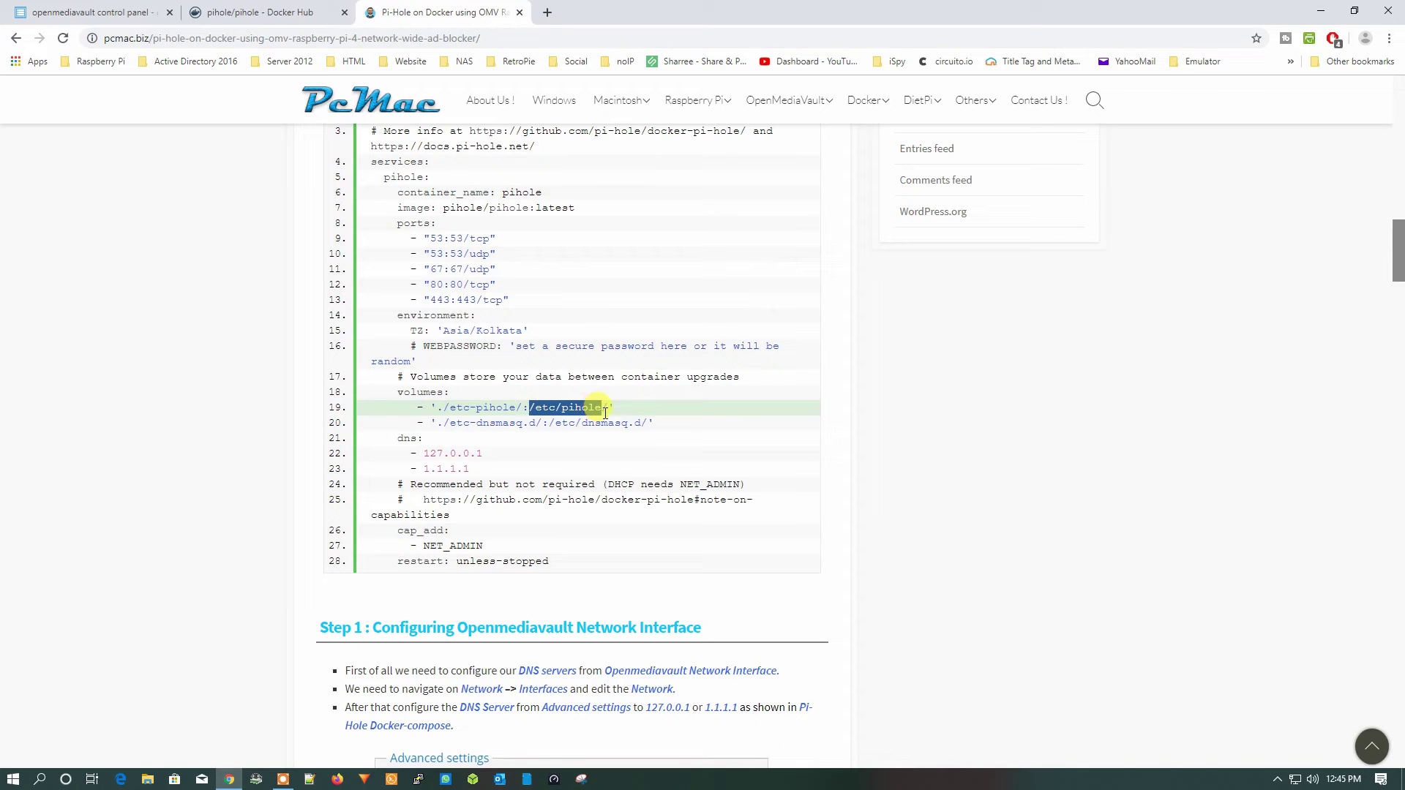
pyautogui.rightClick(597, 407)
pyautogui.click(614, 414)
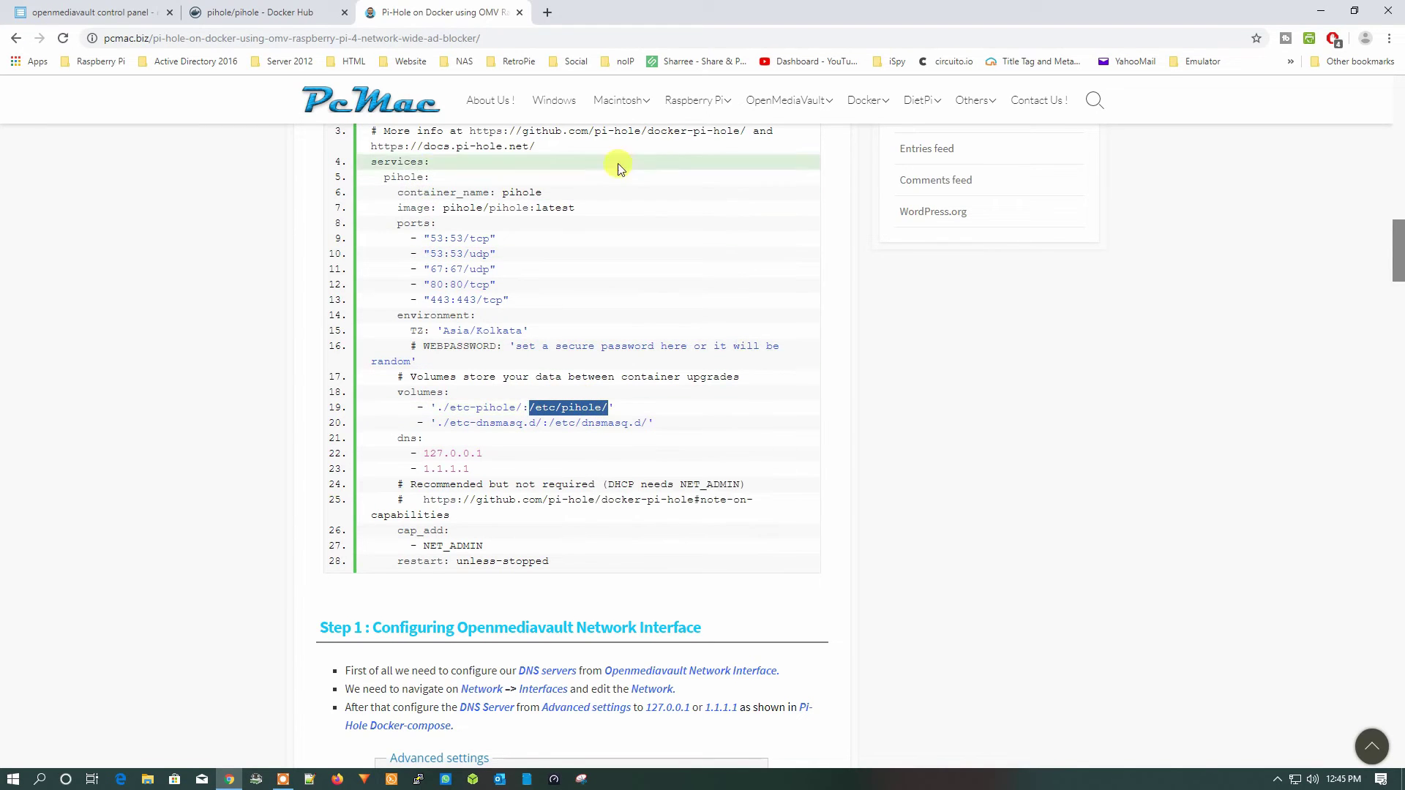
# Paste /etc/pihole/ as the container path of the first volume in the Run image dialog.
pyautogui.click(102, 13)
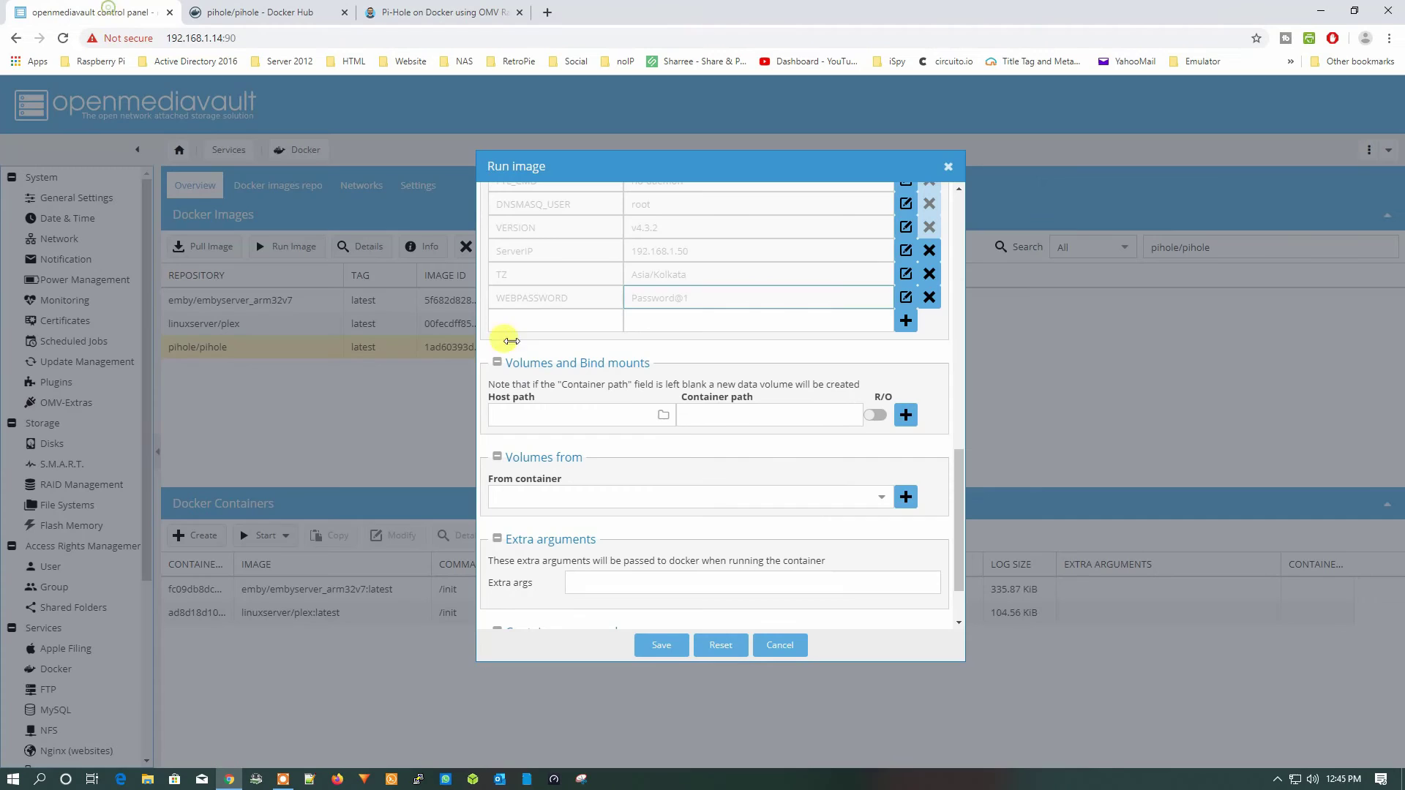
pyautogui.rightClick(732, 414)
pyautogui.click(782, 522)
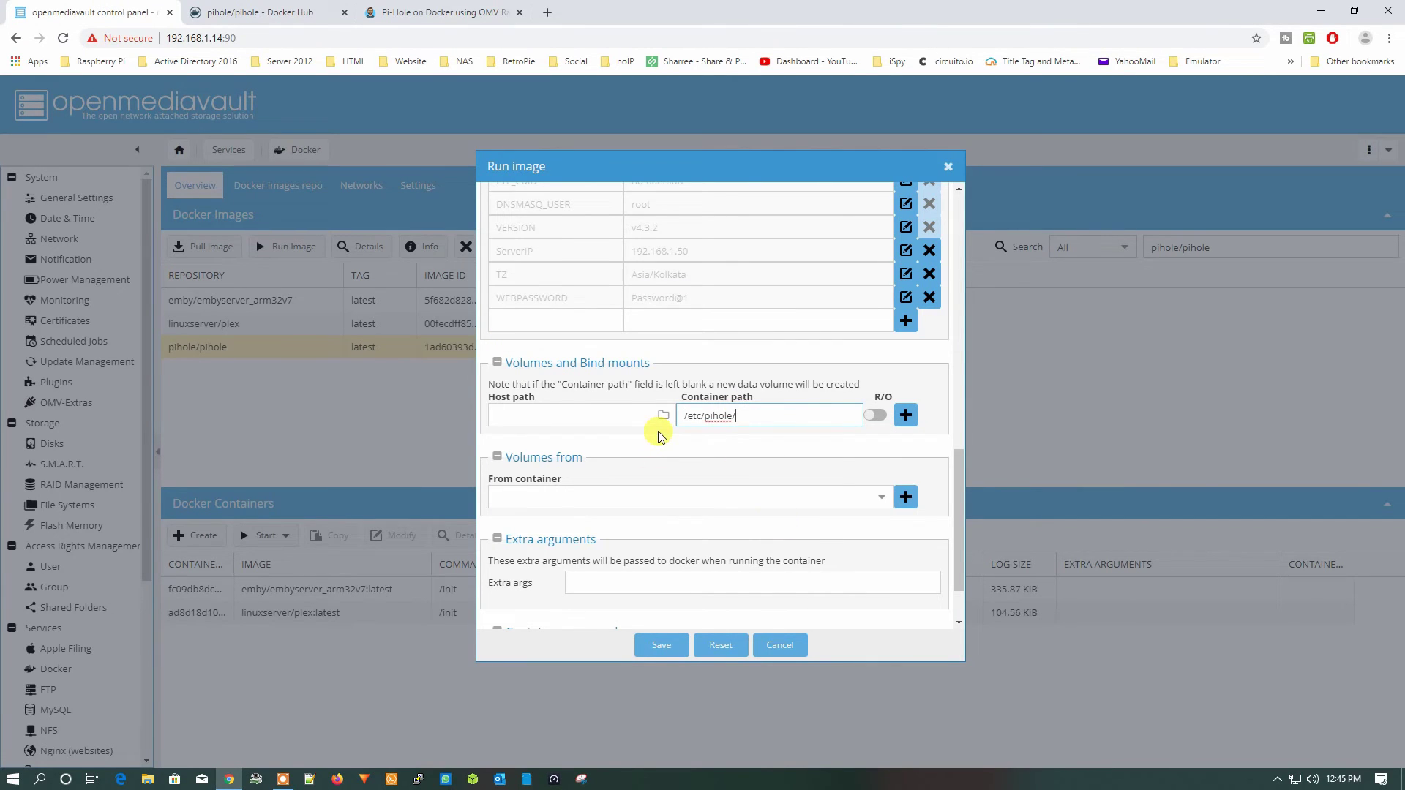
# Open the Docker share on 192.168.1.14 in File Explorer and create a folder named Pihole in it.
pyautogui.press('super+r')
pyautogui.press('Return')
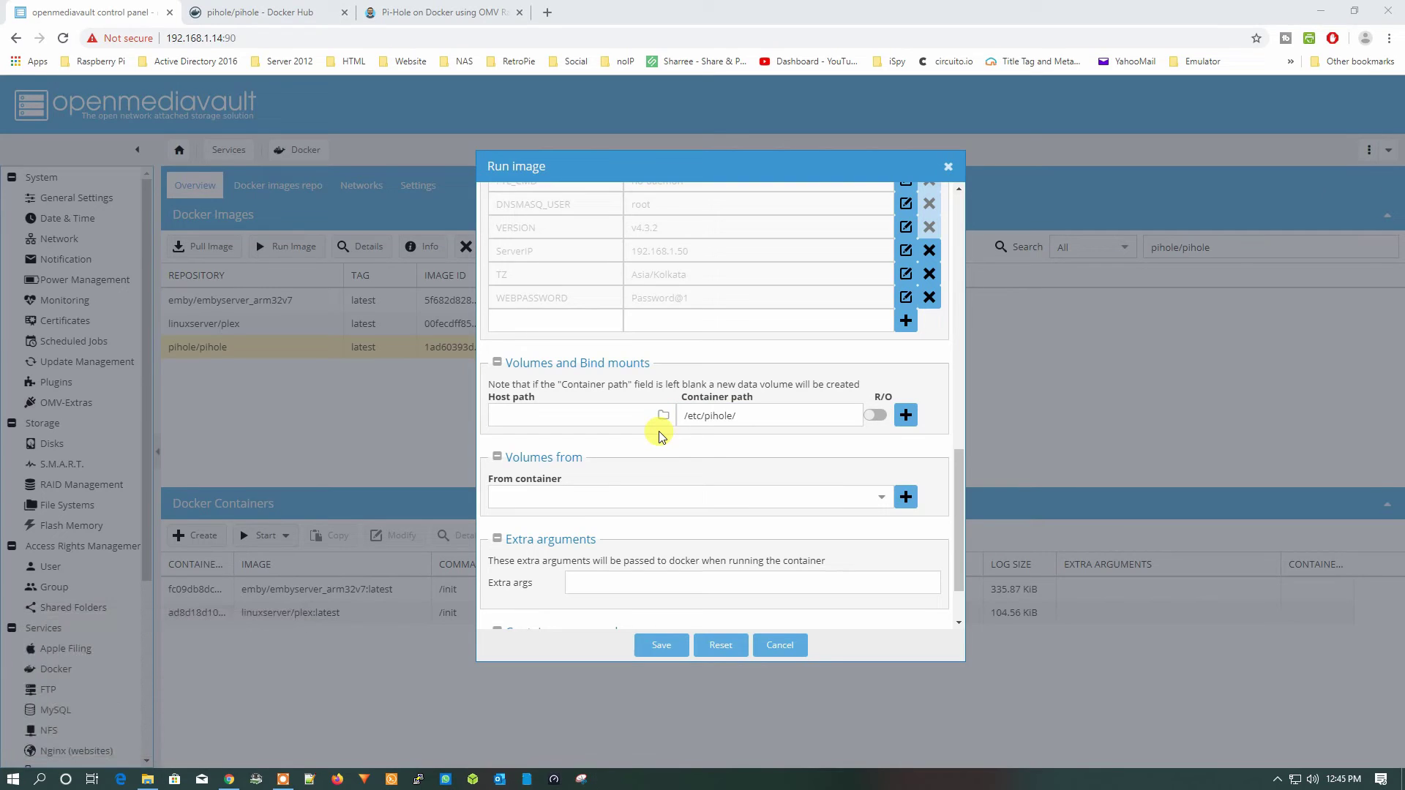
pyautogui.doubleClick(199, 91)
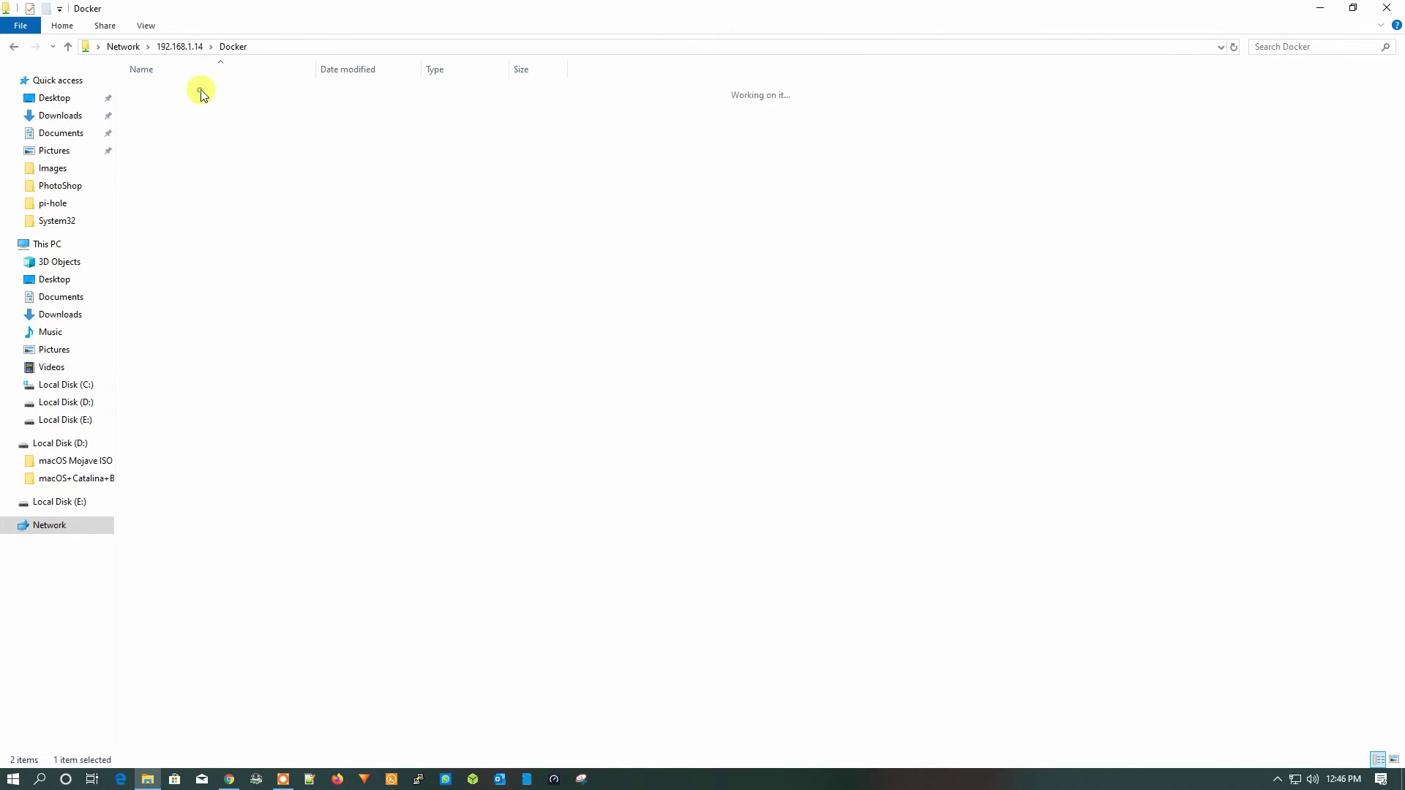
pyautogui.rightClick(235, 208)
pyautogui.moveTo(346, 384)
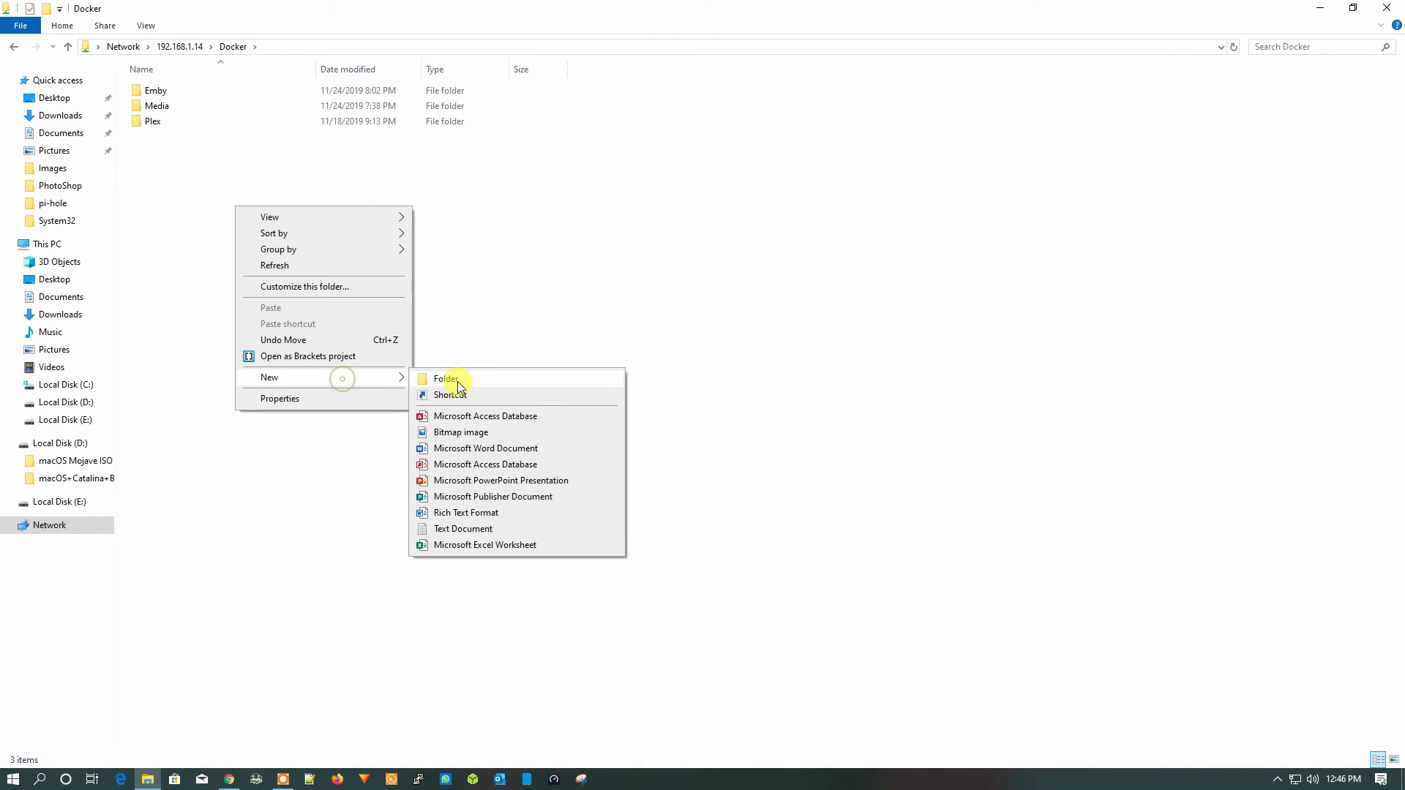
pyautogui.click(450, 380)
pyautogui.write('Pi')
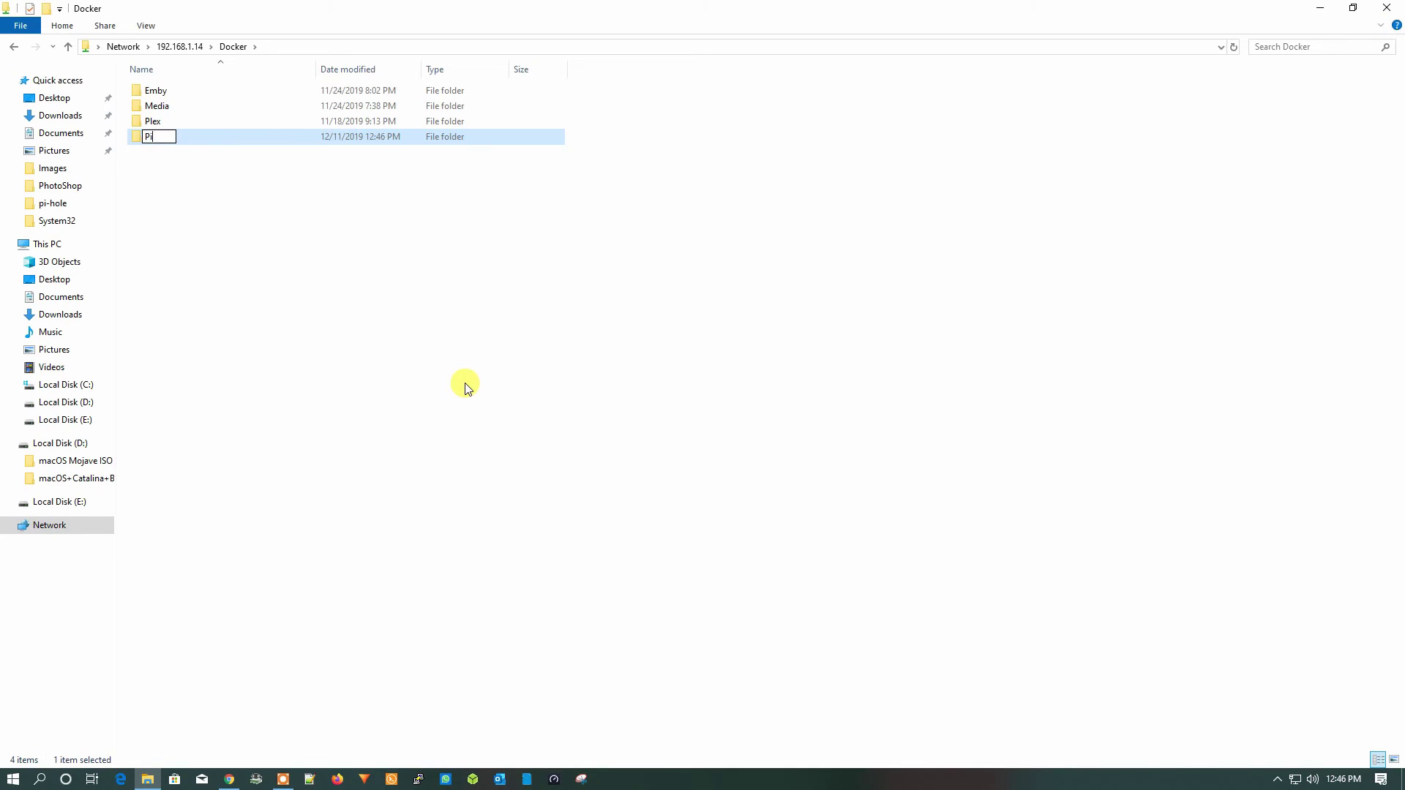
pyautogui.write('hole')
pyautogui.press('Return')
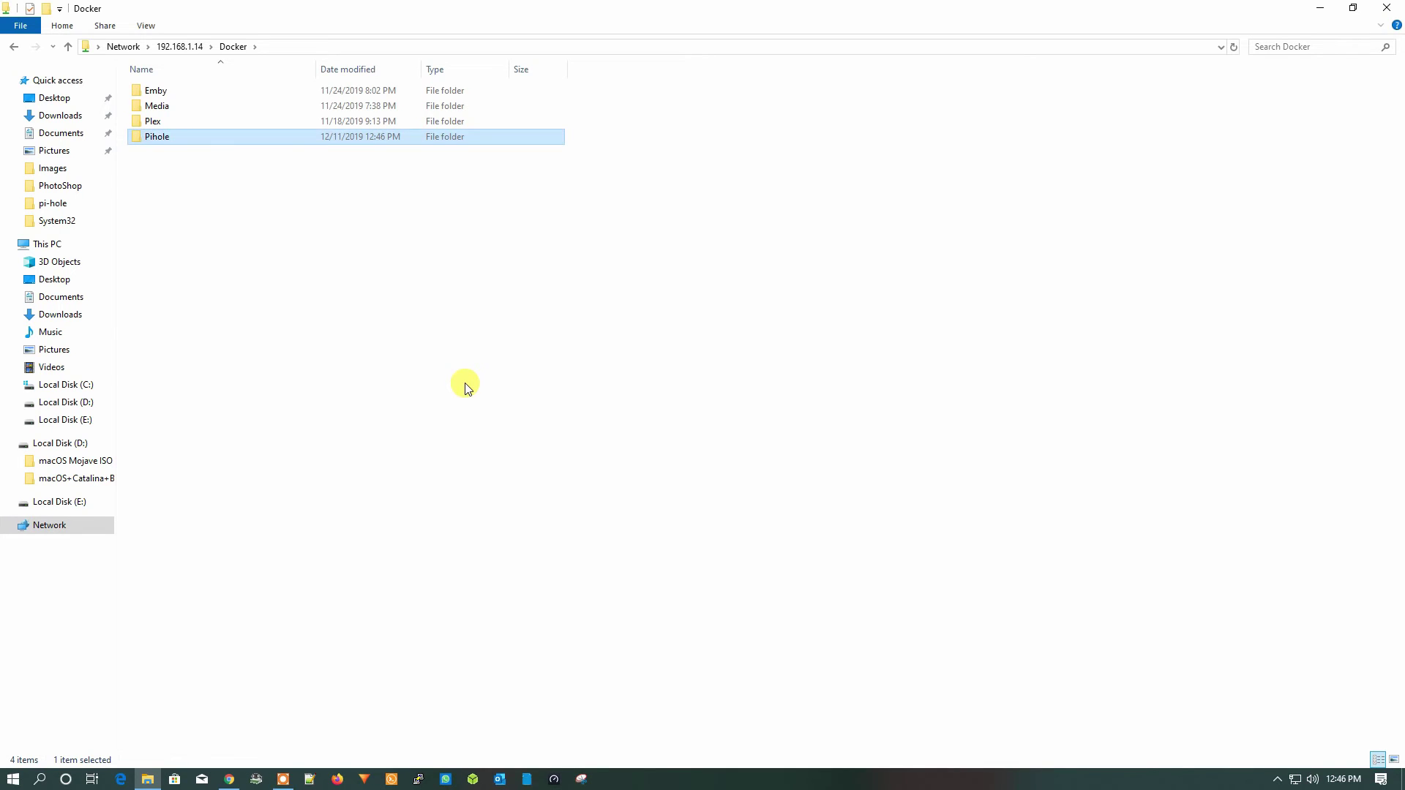
# Create a subfolder named DNSmasq inside the Pihole folder.
pyautogui.doubleClick(160, 142)
pyautogui.rightClick(159, 144)
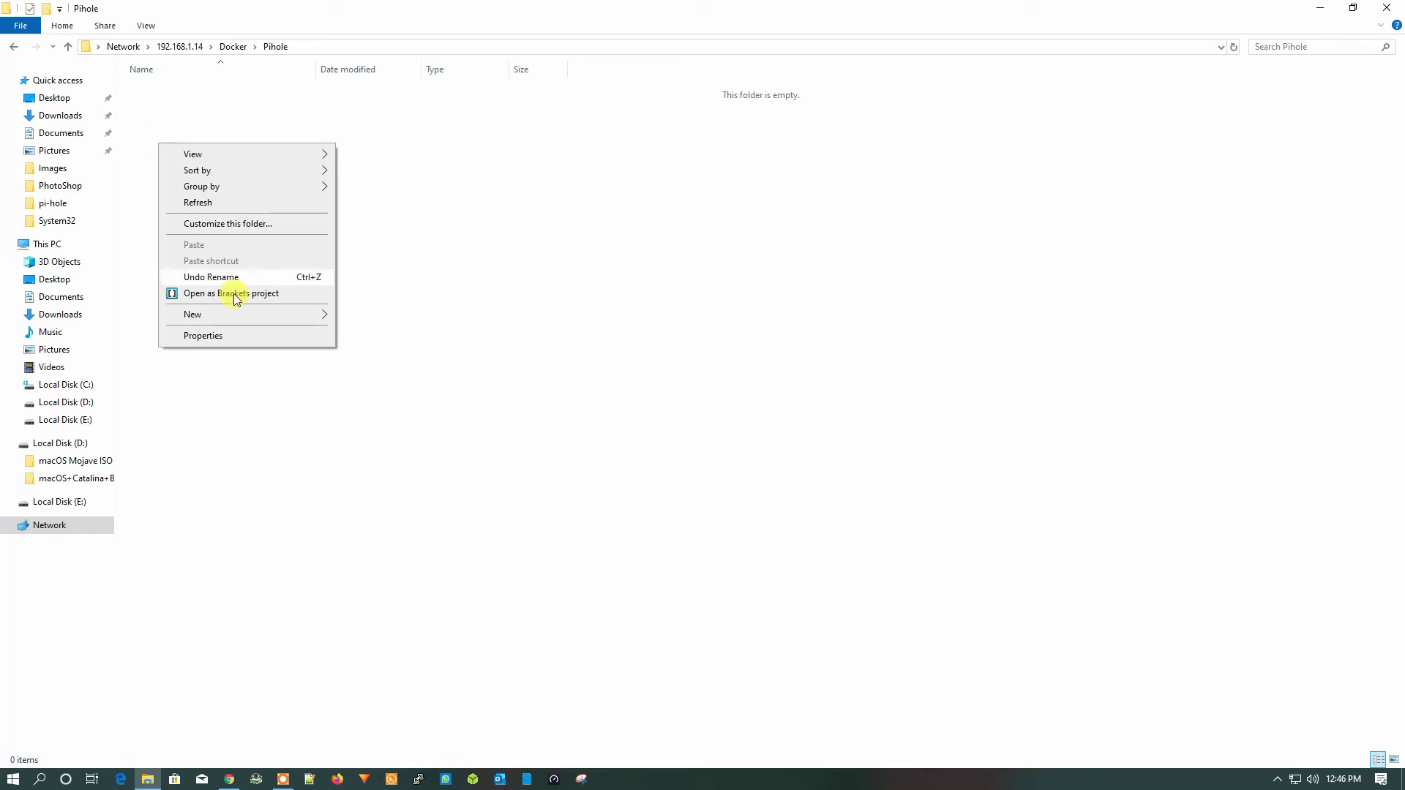
pyautogui.moveTo(229, 314)
pyautogui.click(434, 315)
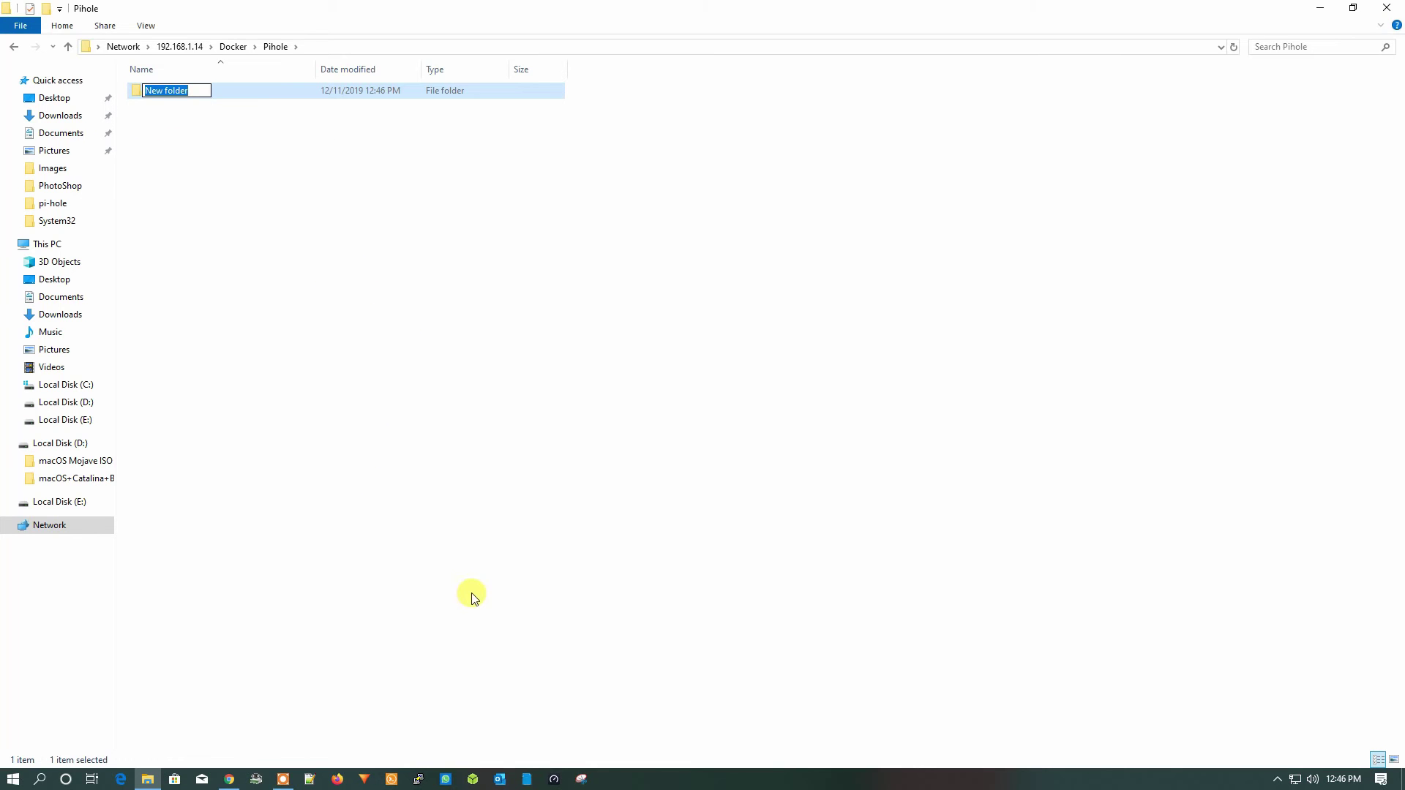
pyautogui.write('DNS')
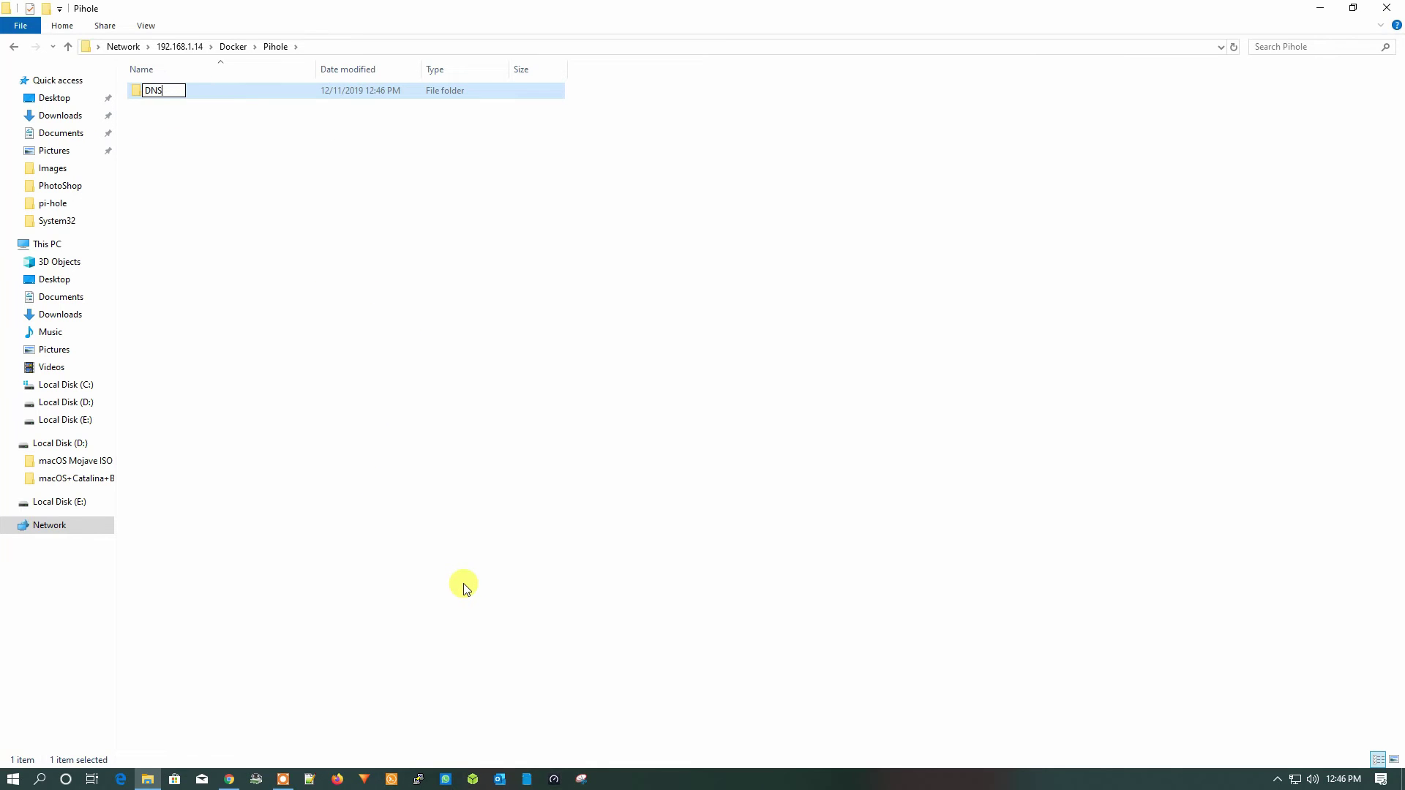
pyautogui.write('masq')
pyautogui.press('Return')
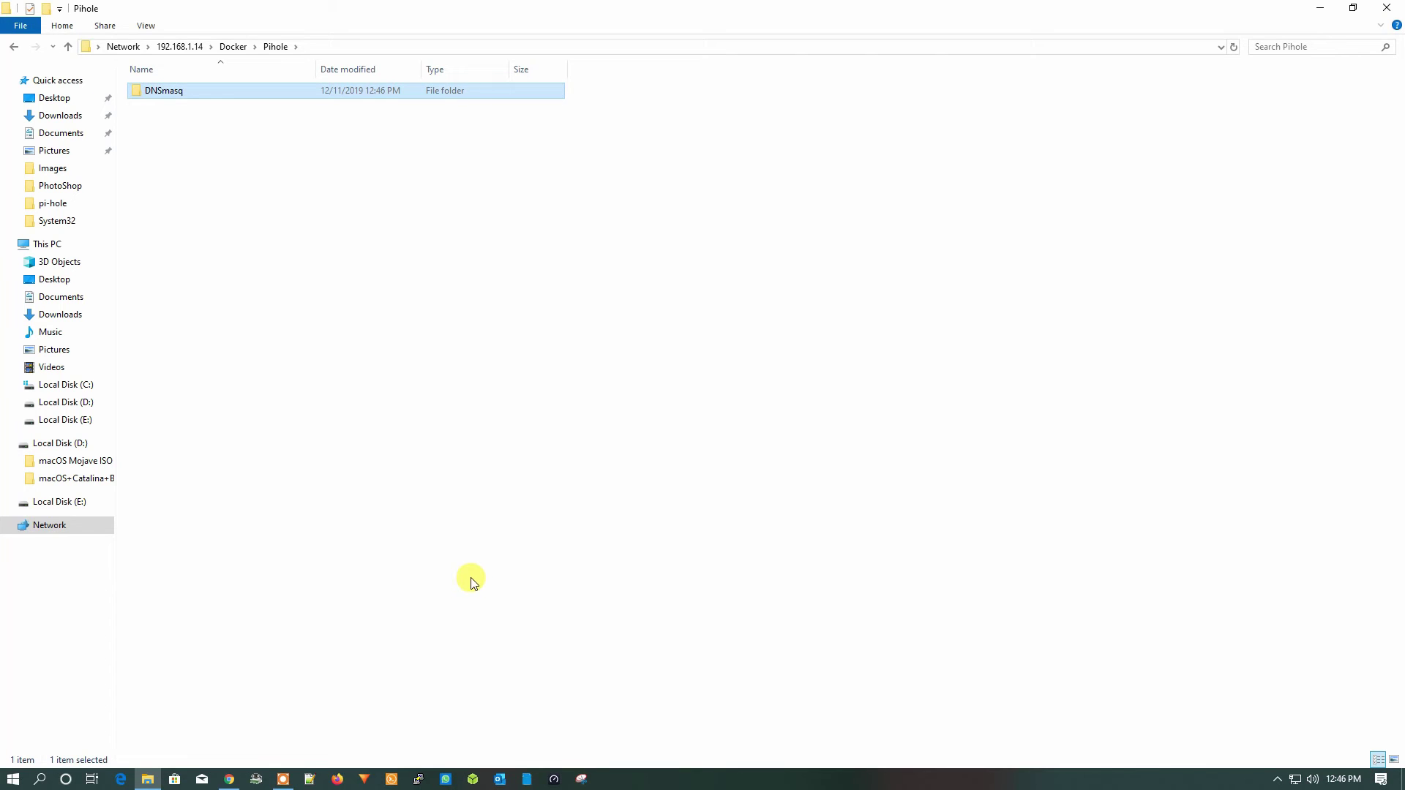
# Return to the openmediavault Run image dialog, choose /sharedfolders/Docker/Pihole as the host path for /etc/pihole/, and add the bind mount.
pyautogui.click(232, 779)
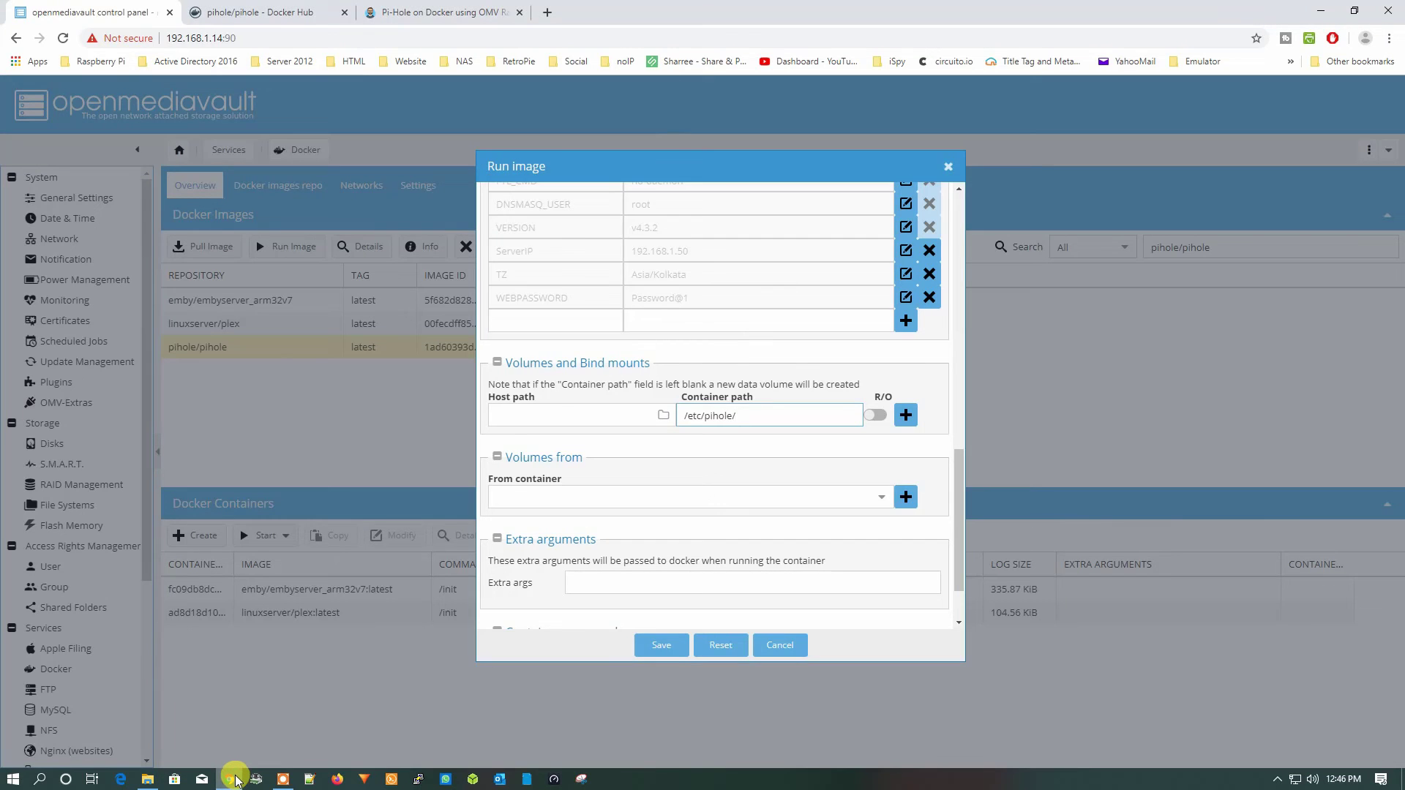
pyautogui.click(421, 12)
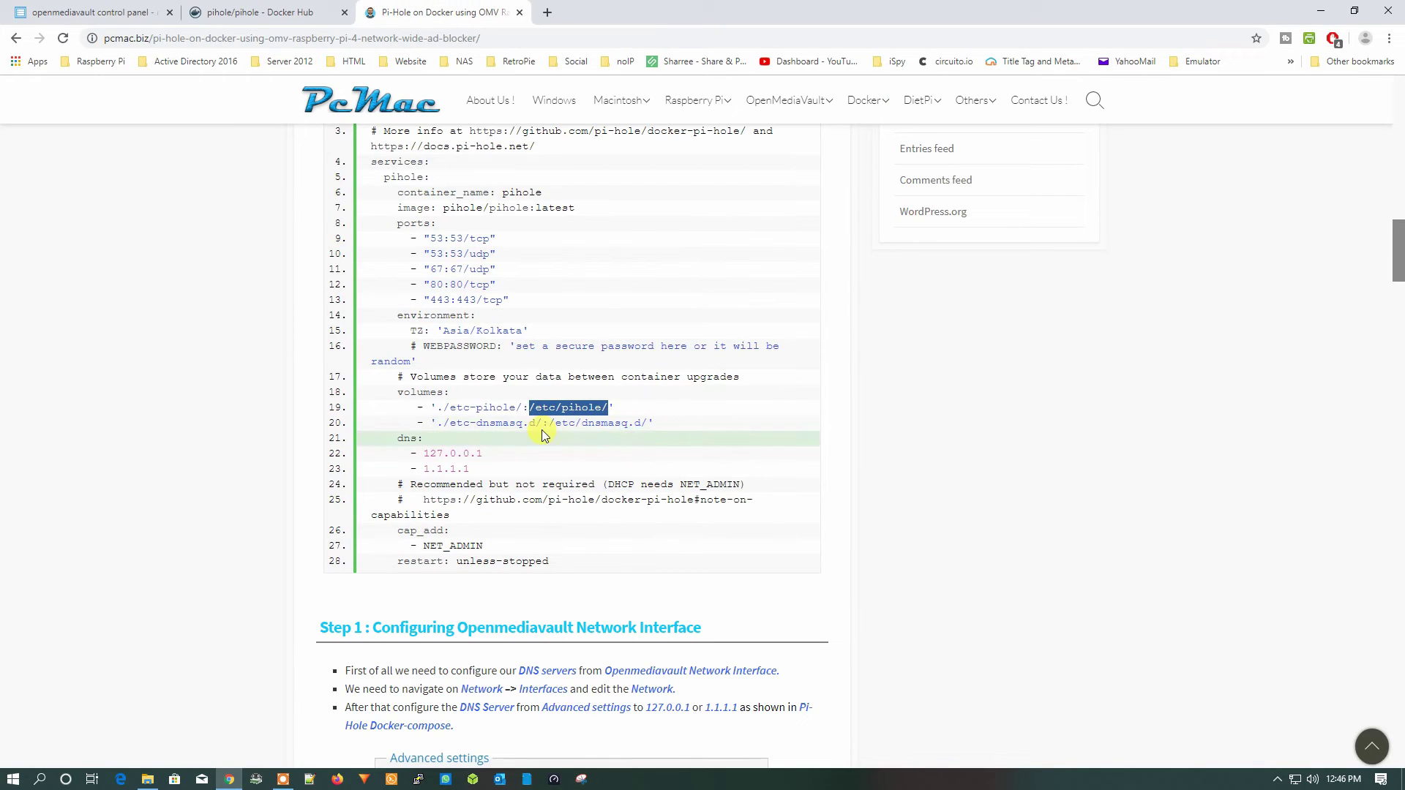
pyautogui.click(92, 13)
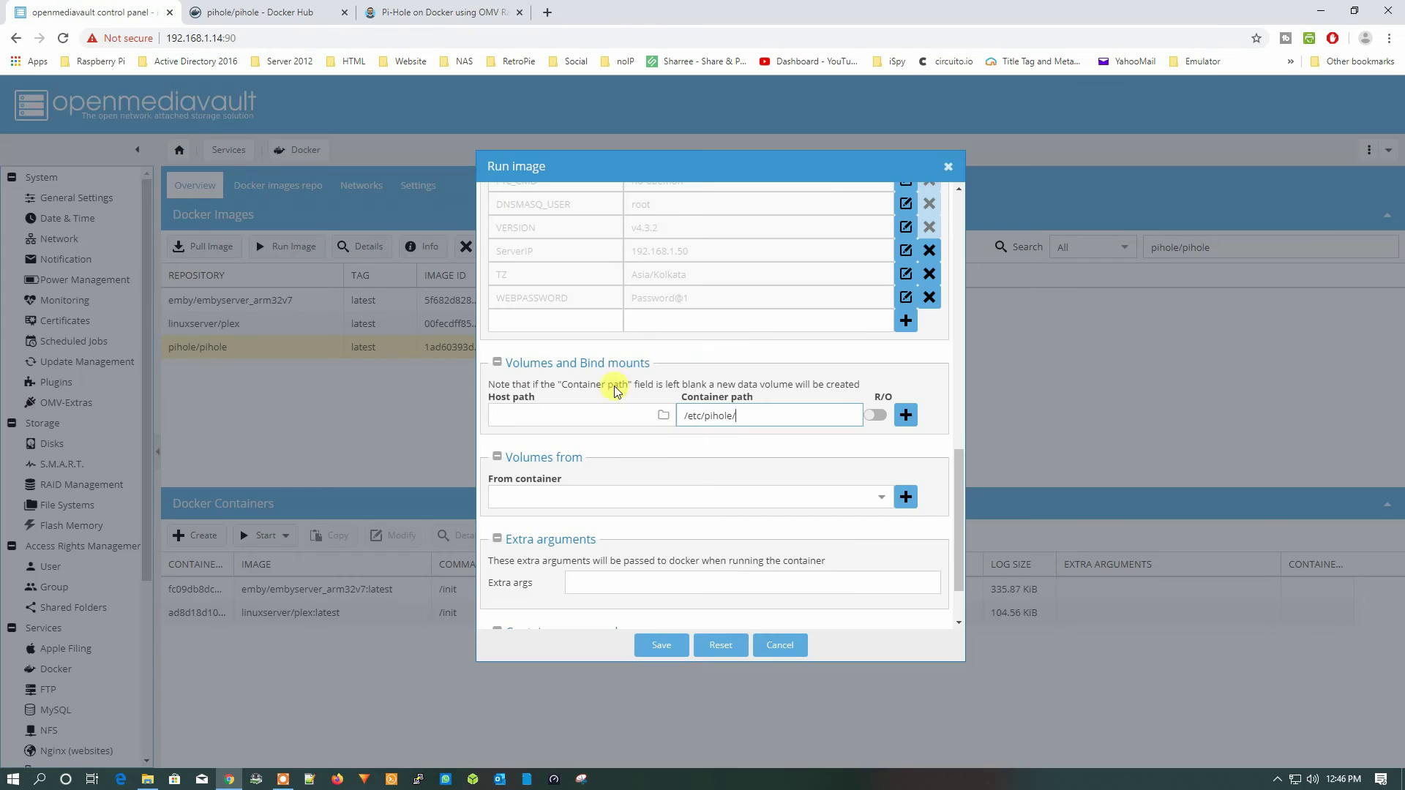
pyautogui.click(663, 415)
pyautogui.scroll(-3, 667, 443)
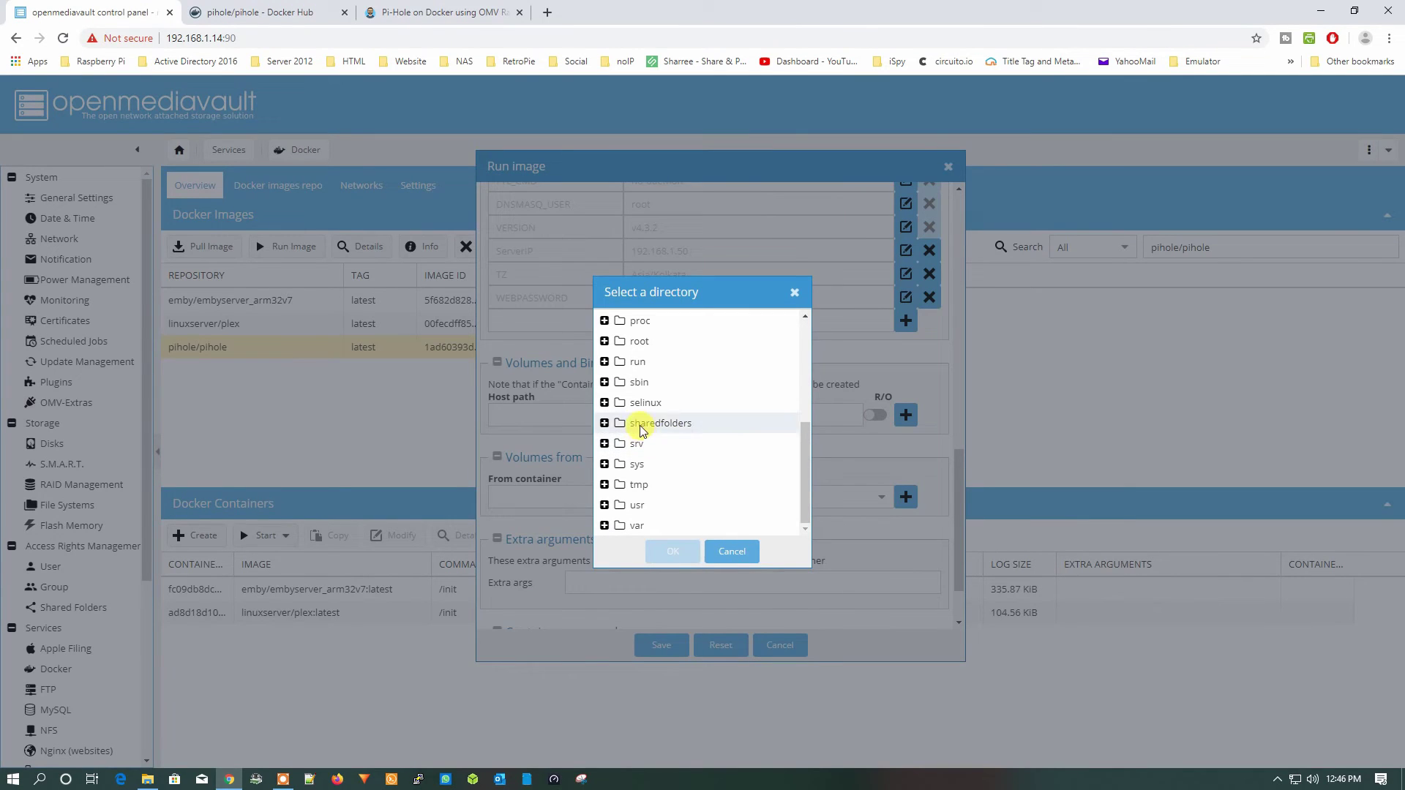
pyautogui.click(644, 423)
pyautogui.click(605, 423)
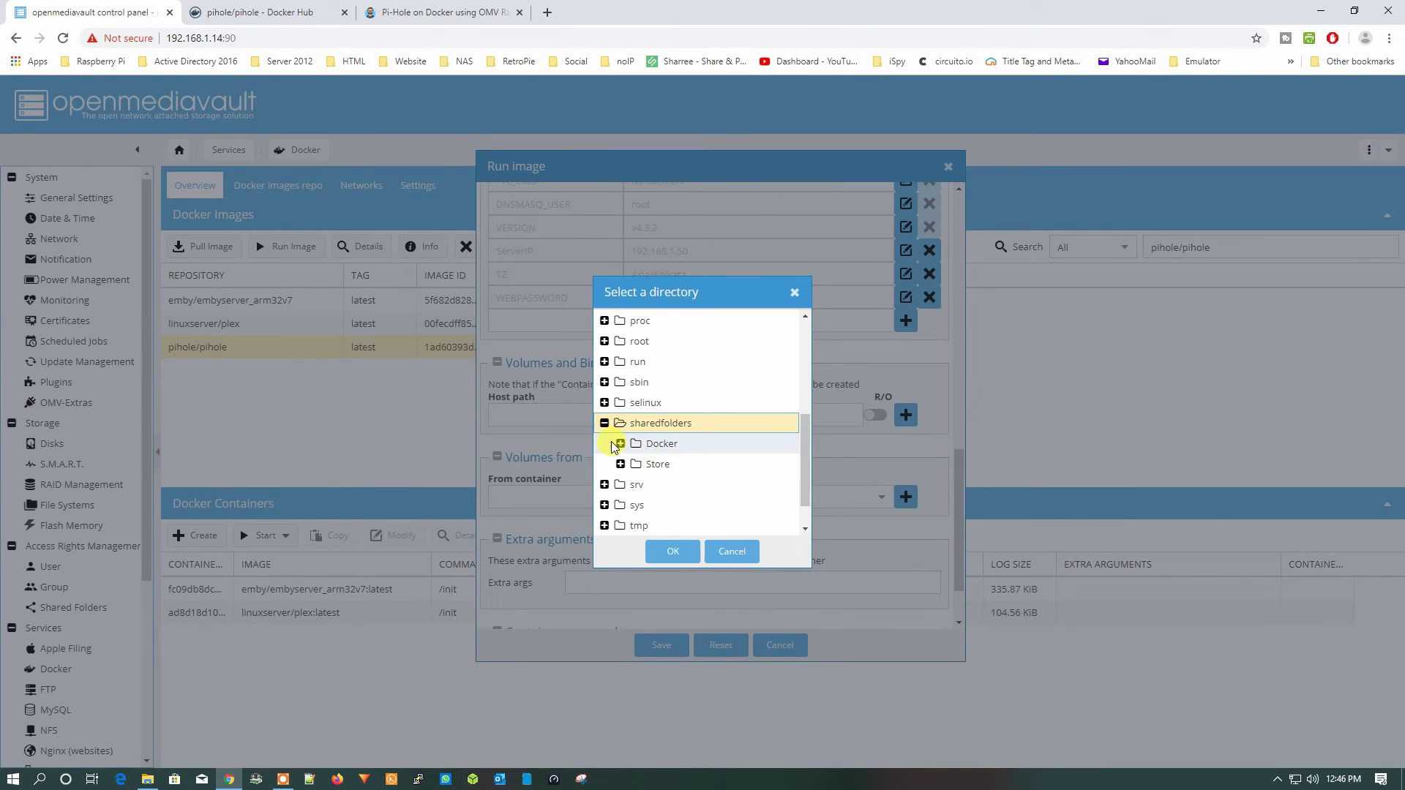
pyautogui.click(620, 443)
pyautogui.click(674, 505)
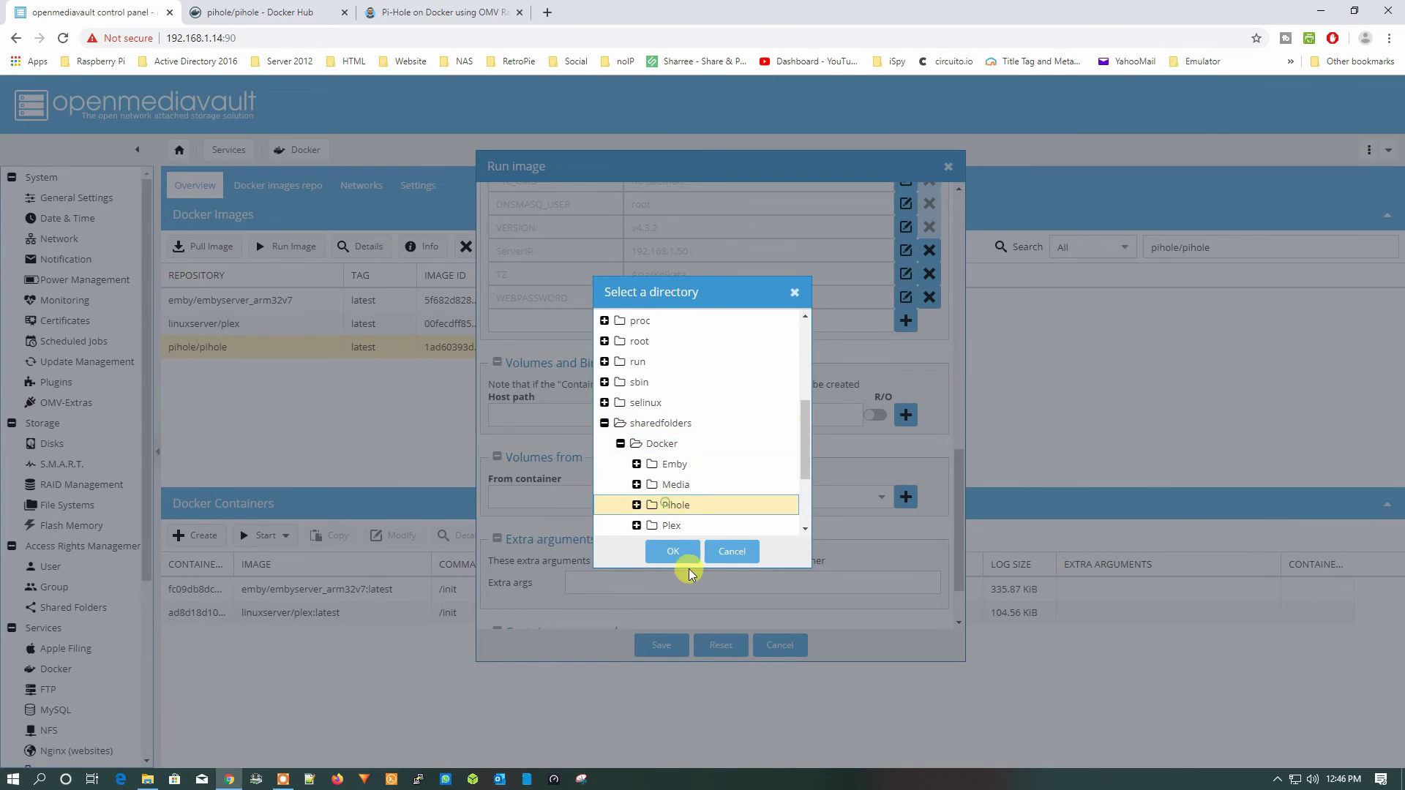
pyautogui.click(686, 561)
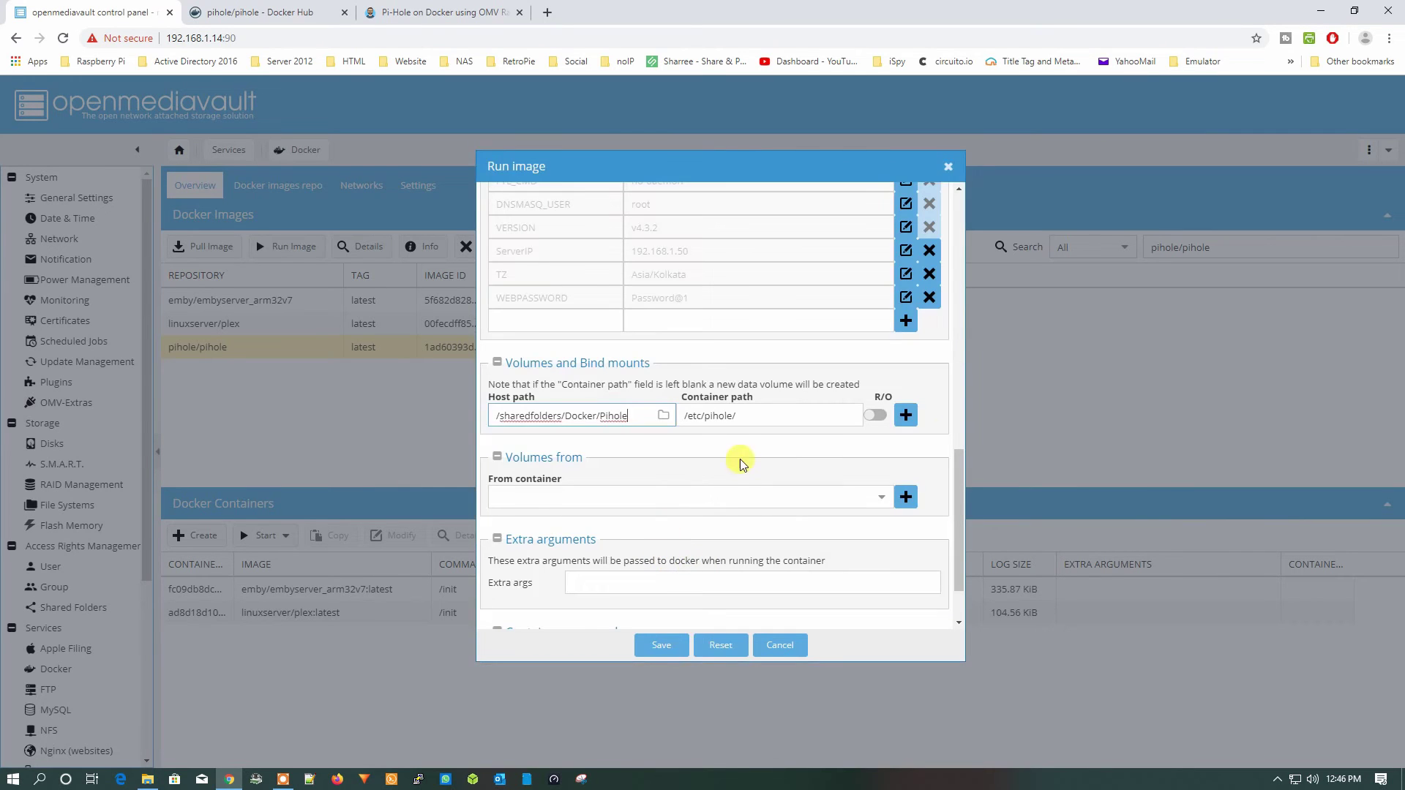
pyautogui.click(904, 417)
# Copy /etc/dnsmasq.d from the PcMac article's volumes listing and paste it as the second volume's container path.
pyautogui.click(465, 16)
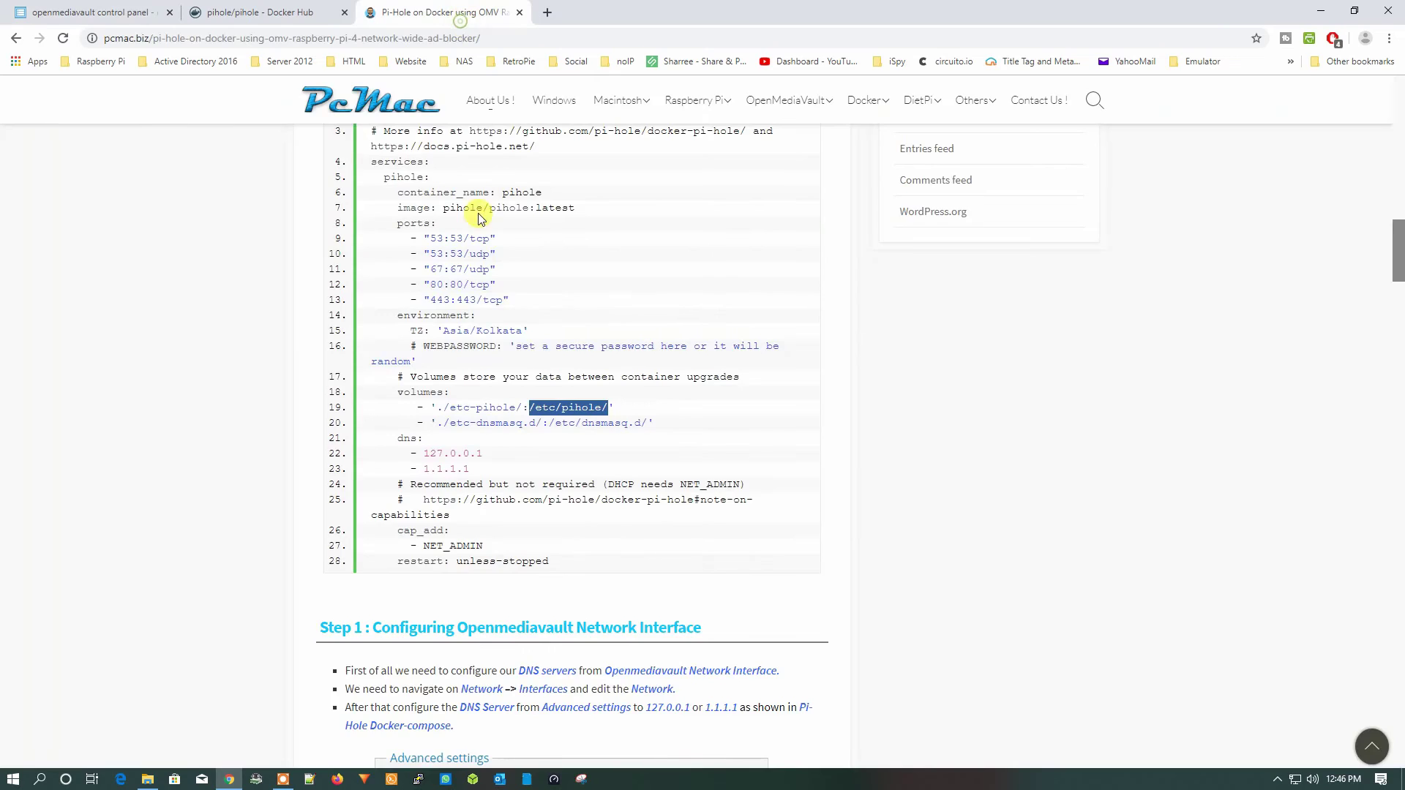
pyautogui.moveTo(642, 423); pyautogui.dragTo(555, 427)
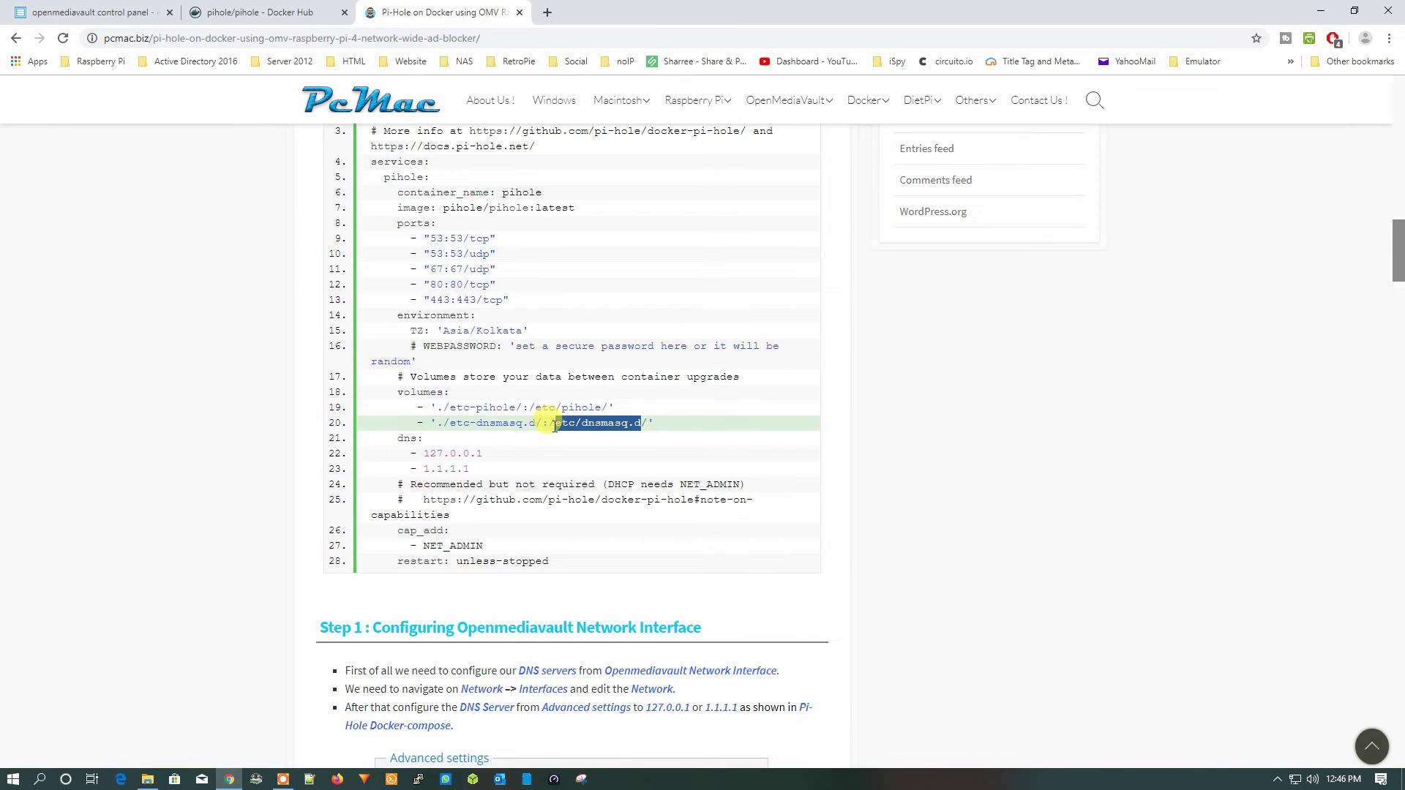
pyautogui.rightClick(640, 423)
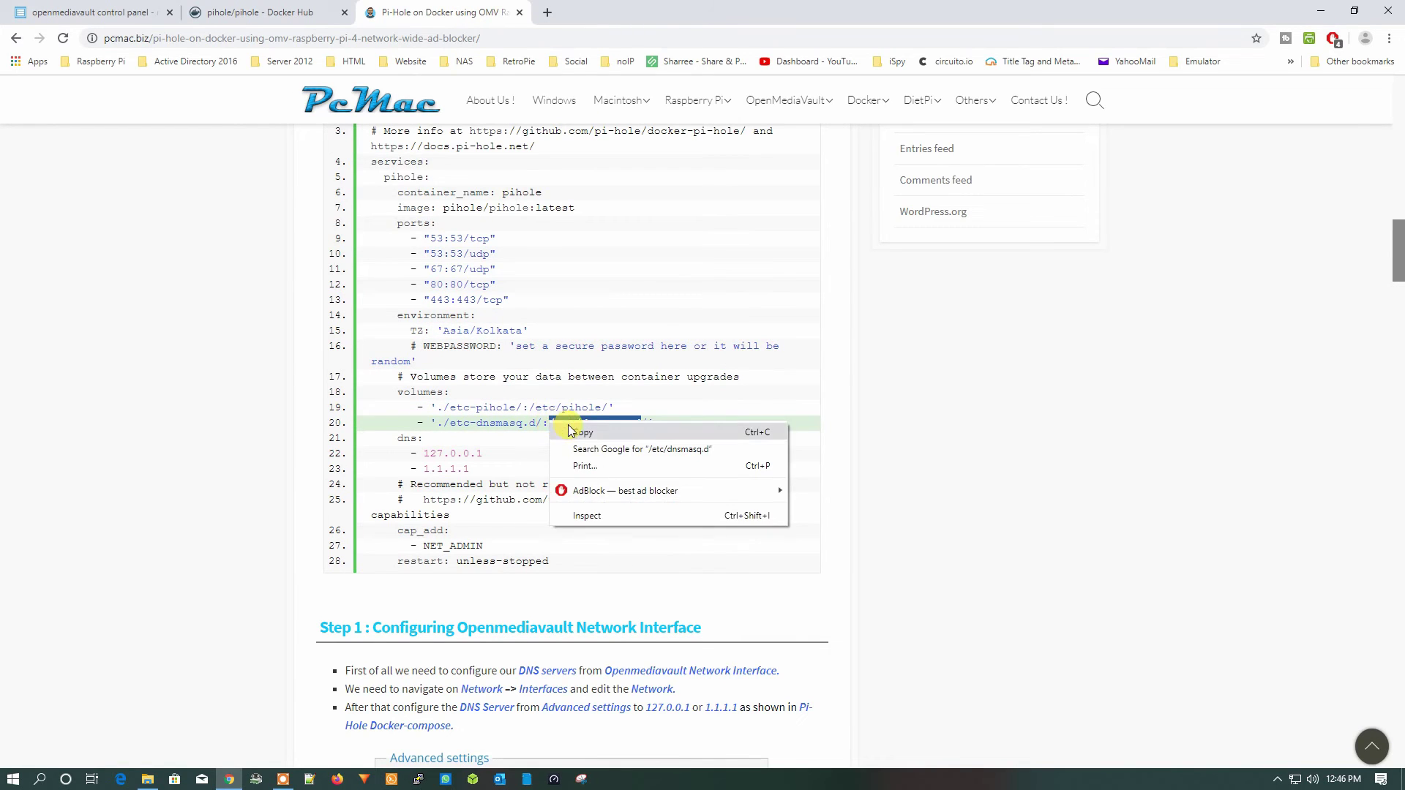
pyautogui.click(662, 434)
pyautogui.click(111, 9)
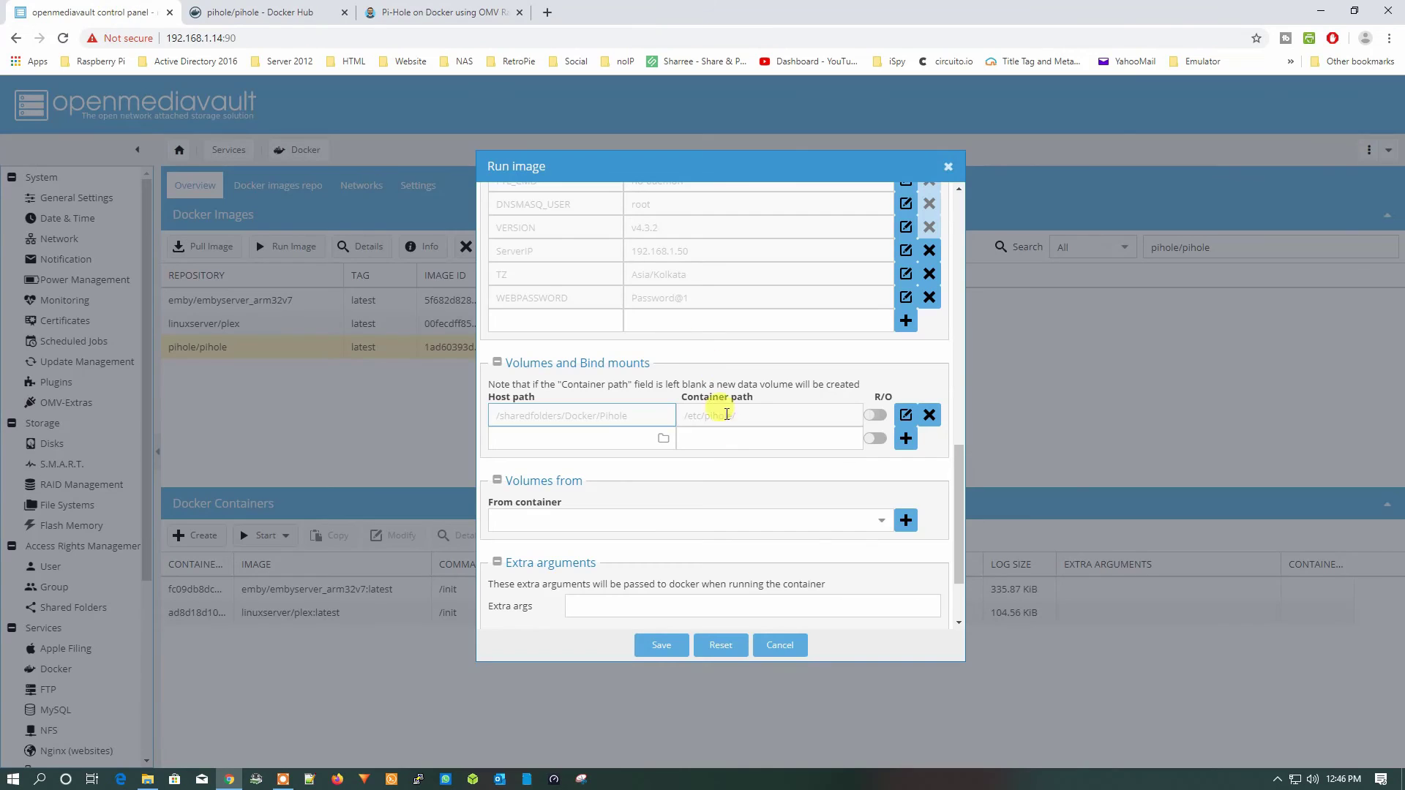
pyautogui.click(731, 437)
pyautogui.rightClick(739, 438)
pyautogui.click(777, 550)
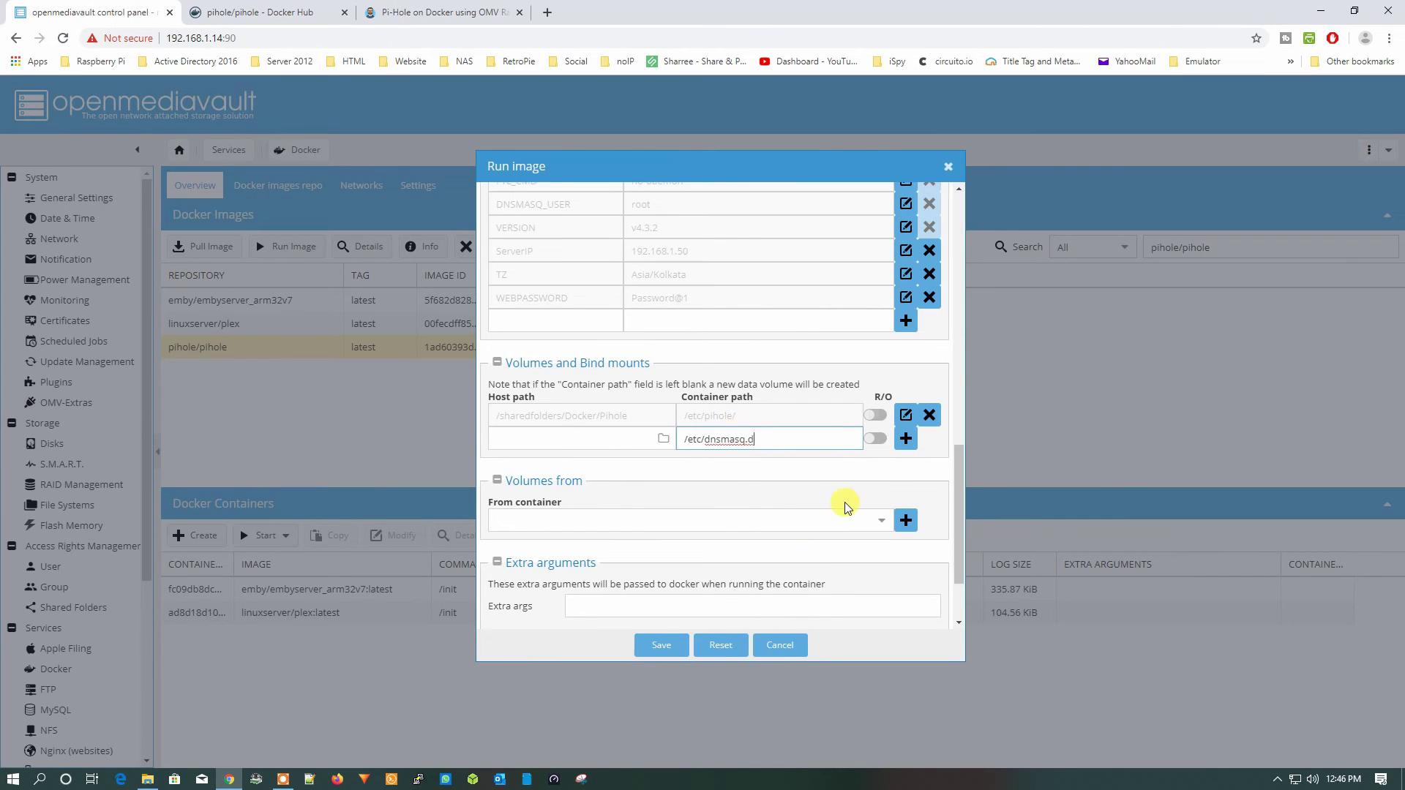
# Choose /sharedfolders/Docker/Pihole/DNSmasq as the second volume's host path and add the bind mount with container path /etc/dnsmasq.d/.
pyautogui.click(663, 437)
pyautogui.scroll(-2, 700, 479)
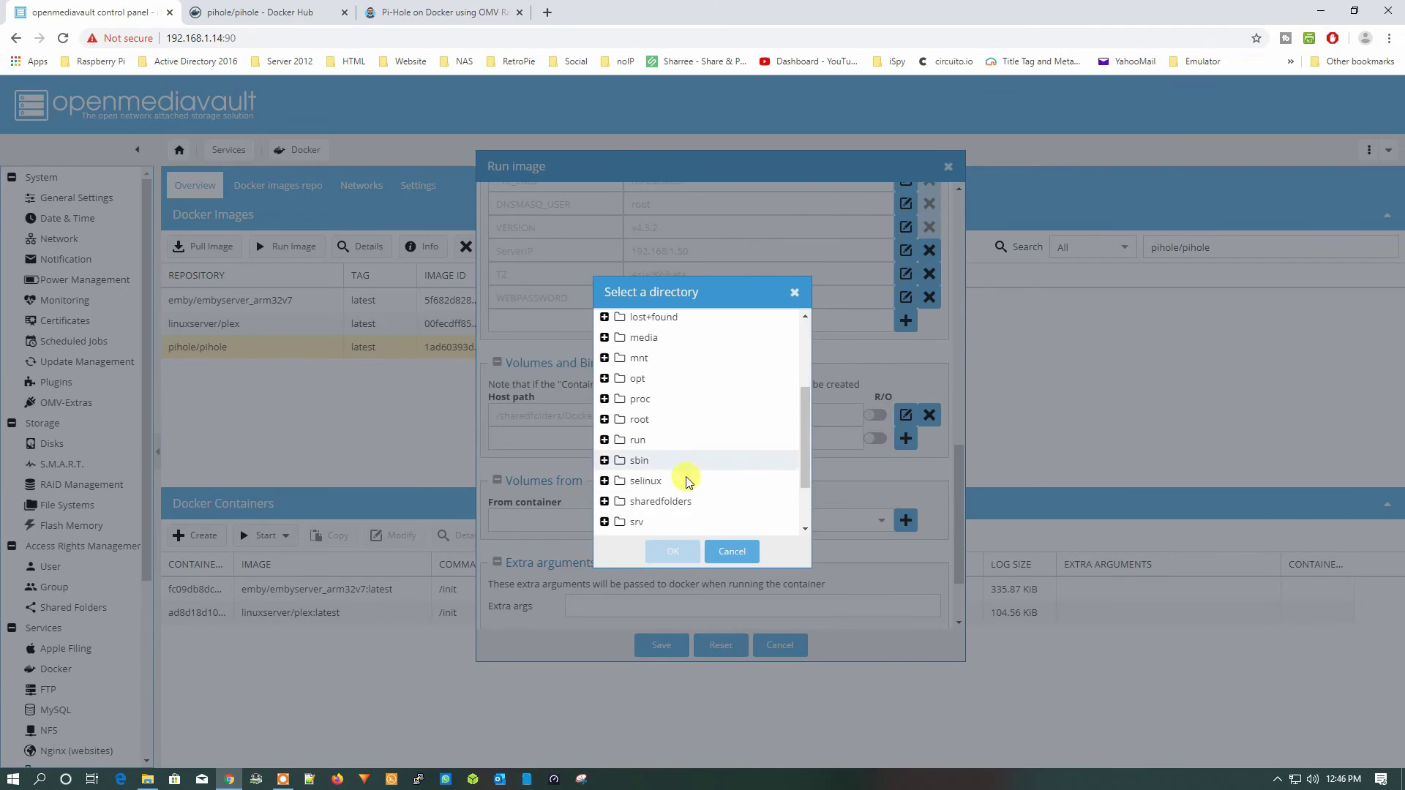
pyautogui.click(604, 499)
pyautogui.click(620, 403)
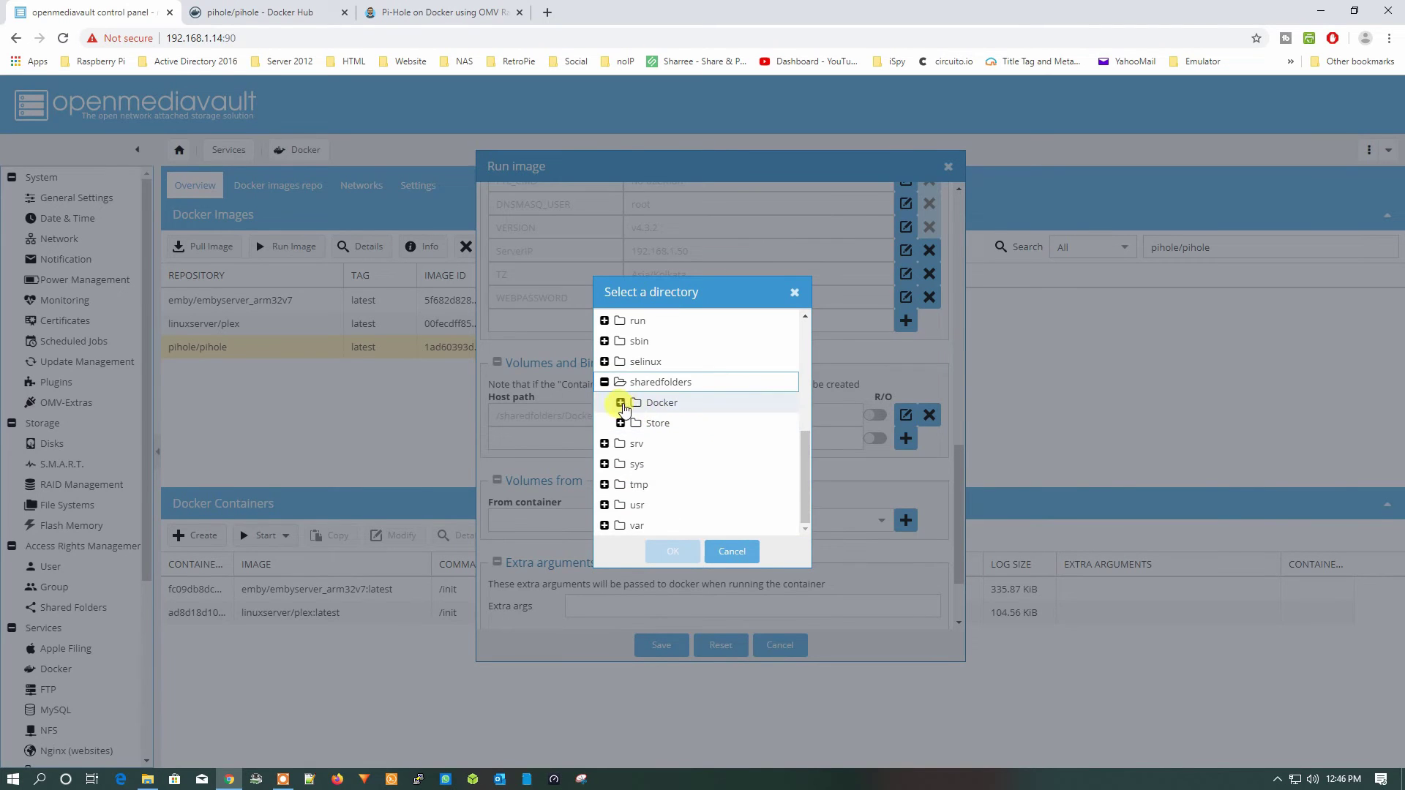
pyautogui.click(637, 465)
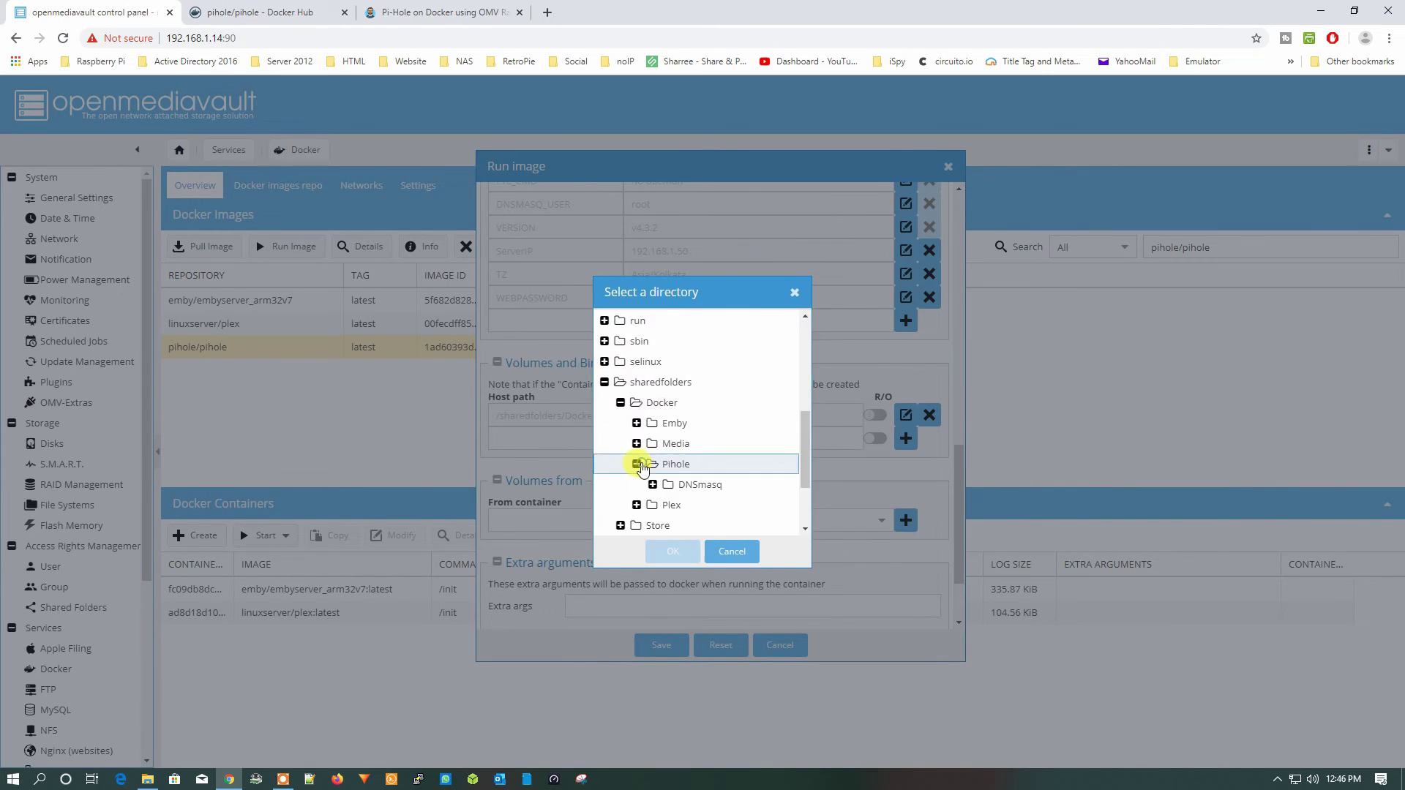
pyautogui.click(716, 483)
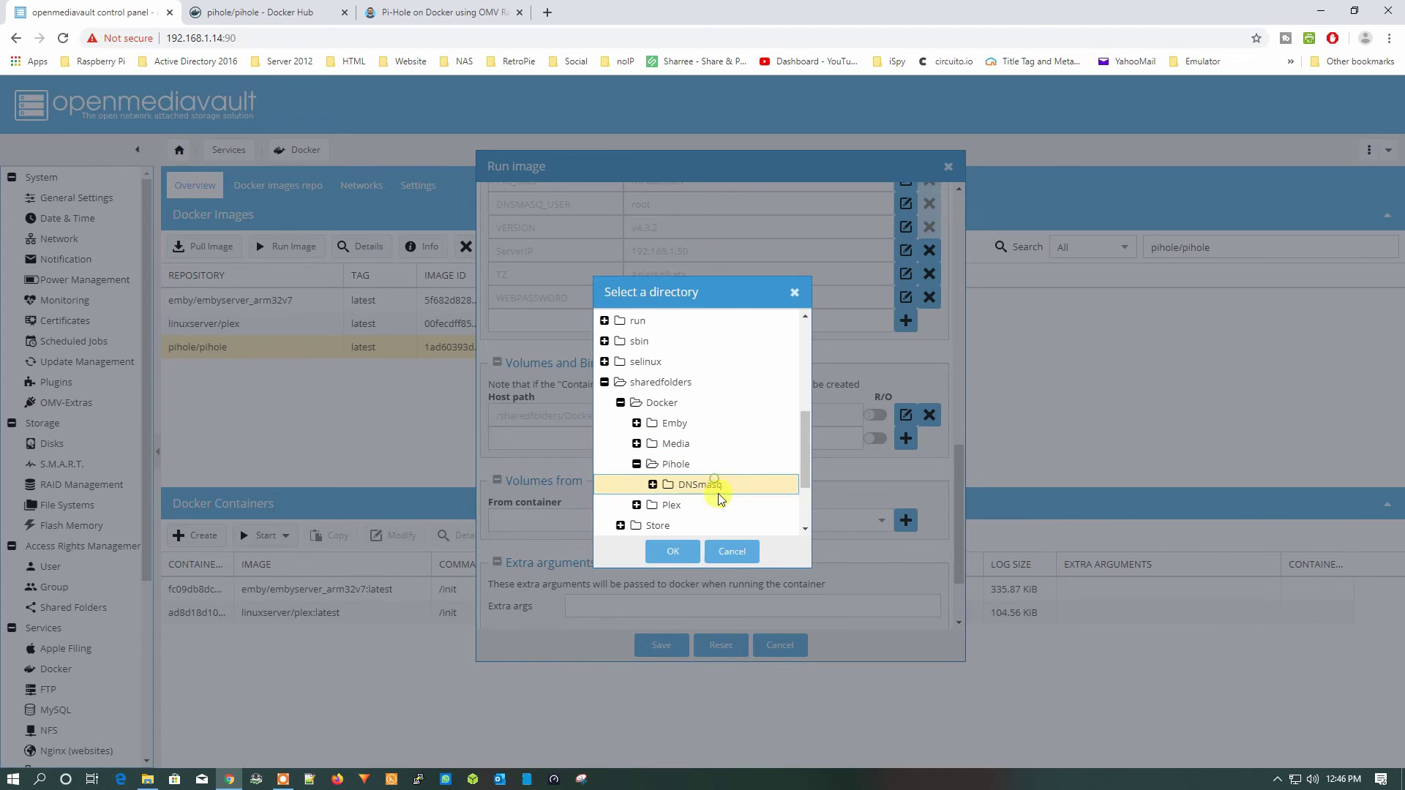
pyautogui.click(673, 552)
pyautogui.click(915, 443)
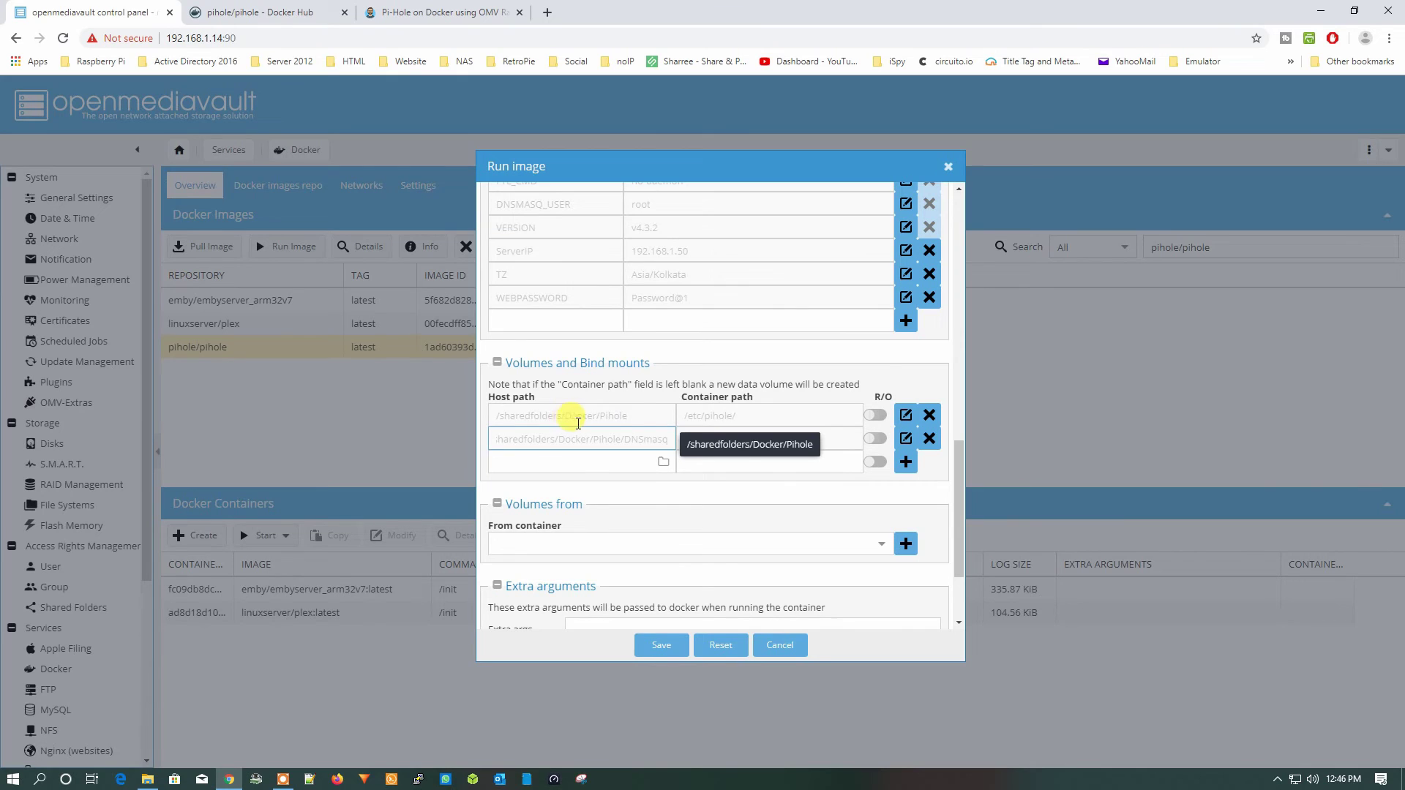
# Check the ports in the PcMac article and copy its extra arguments "-p 53:53/tcp -p 53:53/udp -p 67:67/udp -p 80:80/tcp -p 443:443/tcp".
pyautogui.scroll(-3, 763, 421)
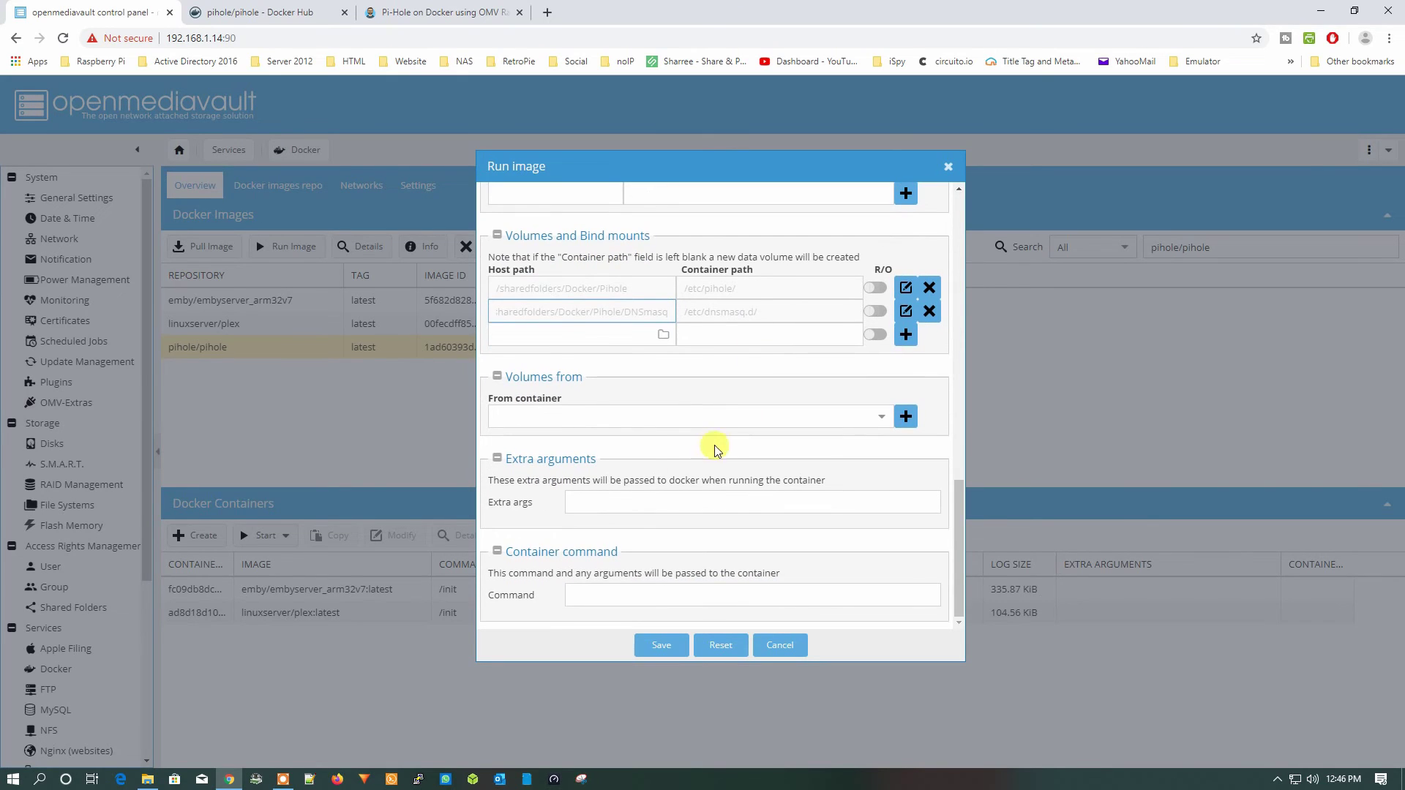
pyautogui.click(398, 14)
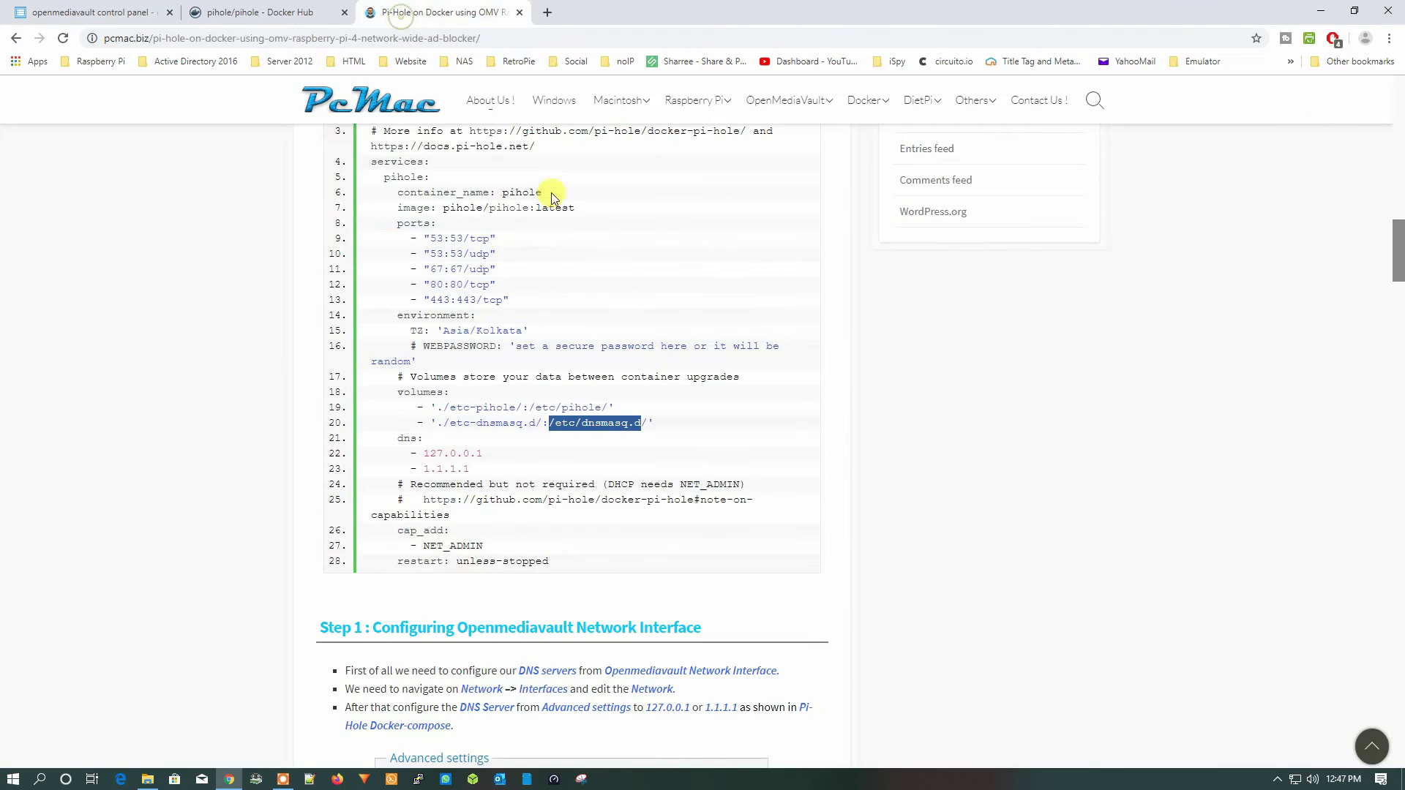
pyautogui.scroll(1, 580, 321)
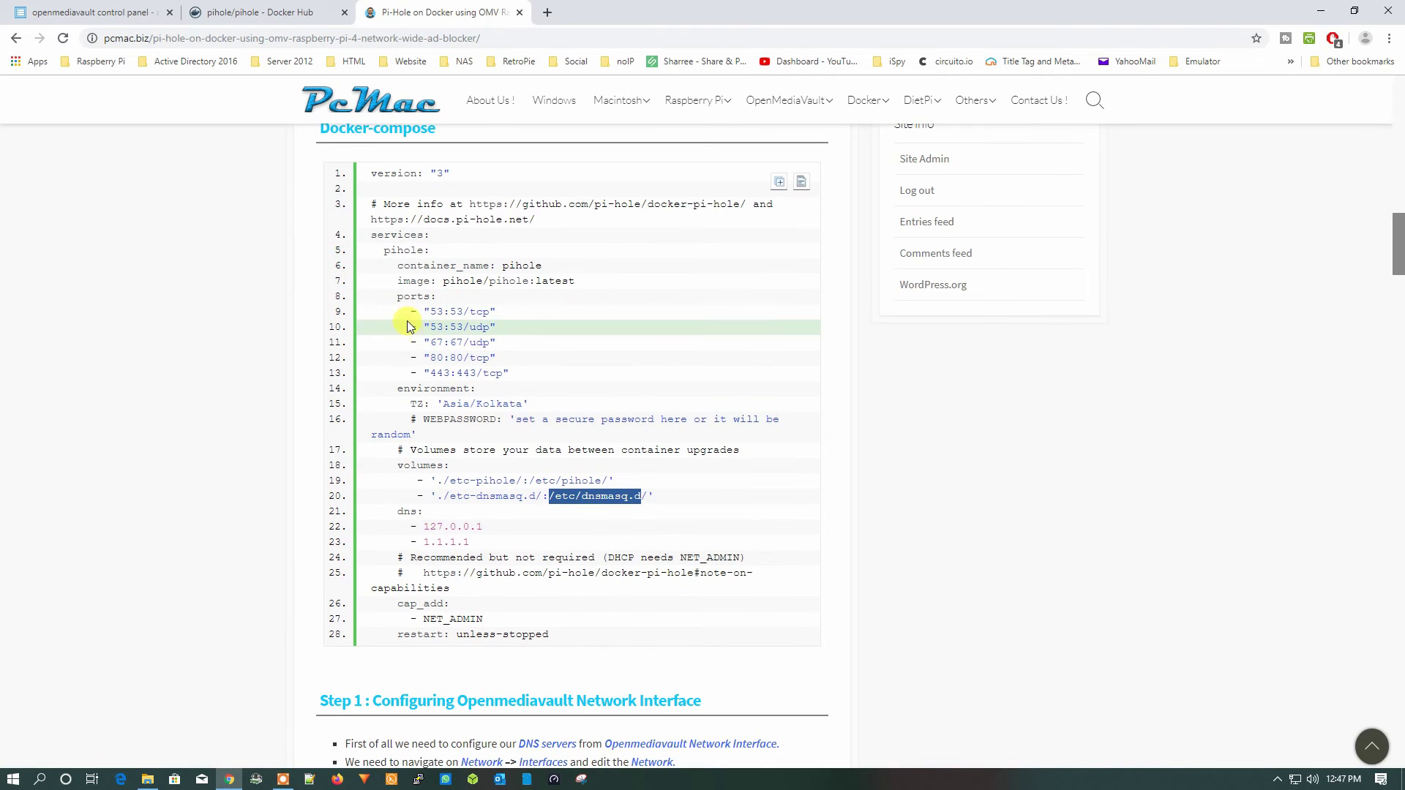
pyautogui.moveTo(404, 311); pyautogui.dragTo(516, 363)
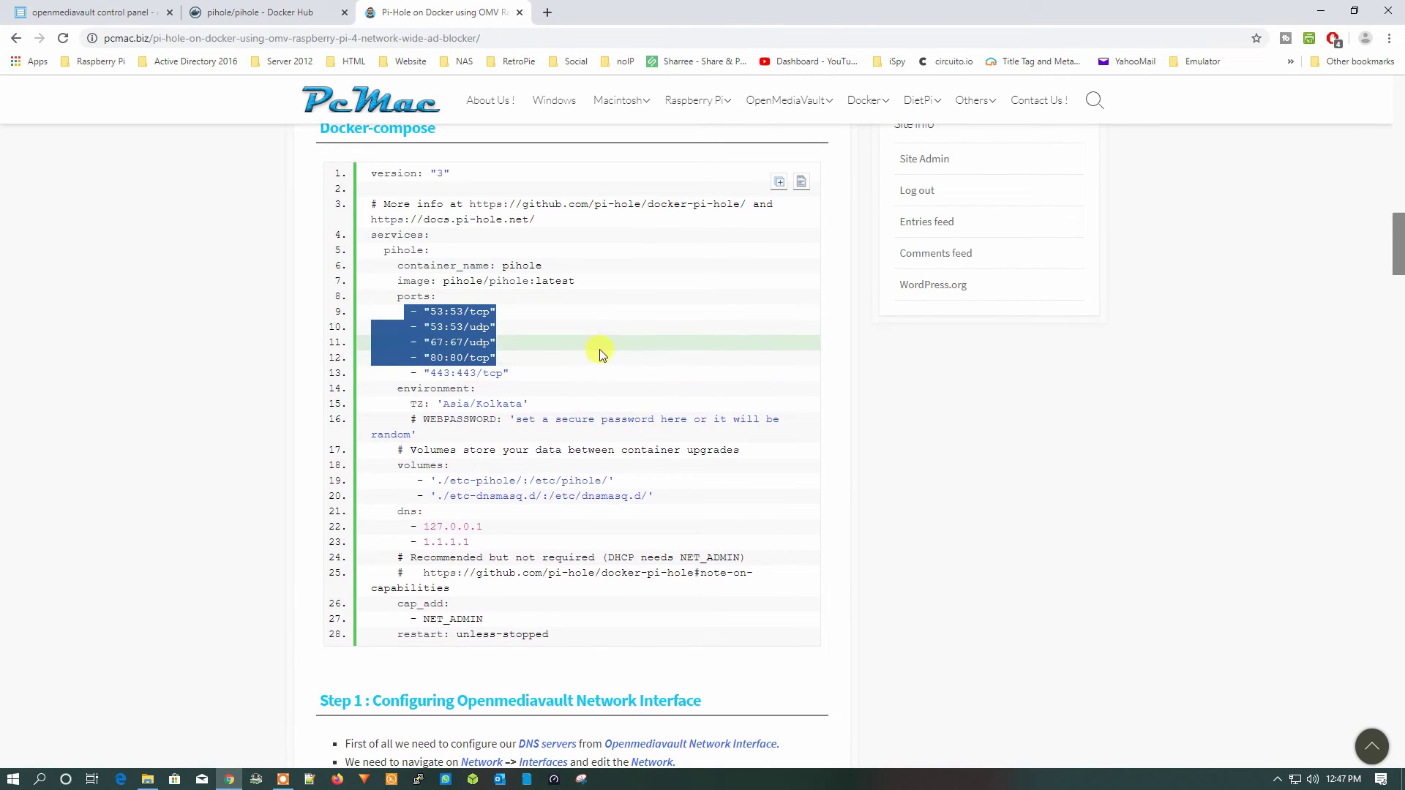
pyautogui.scroll(-15, 599, 356)
pyautogui.scroll(-20, 601, 355)
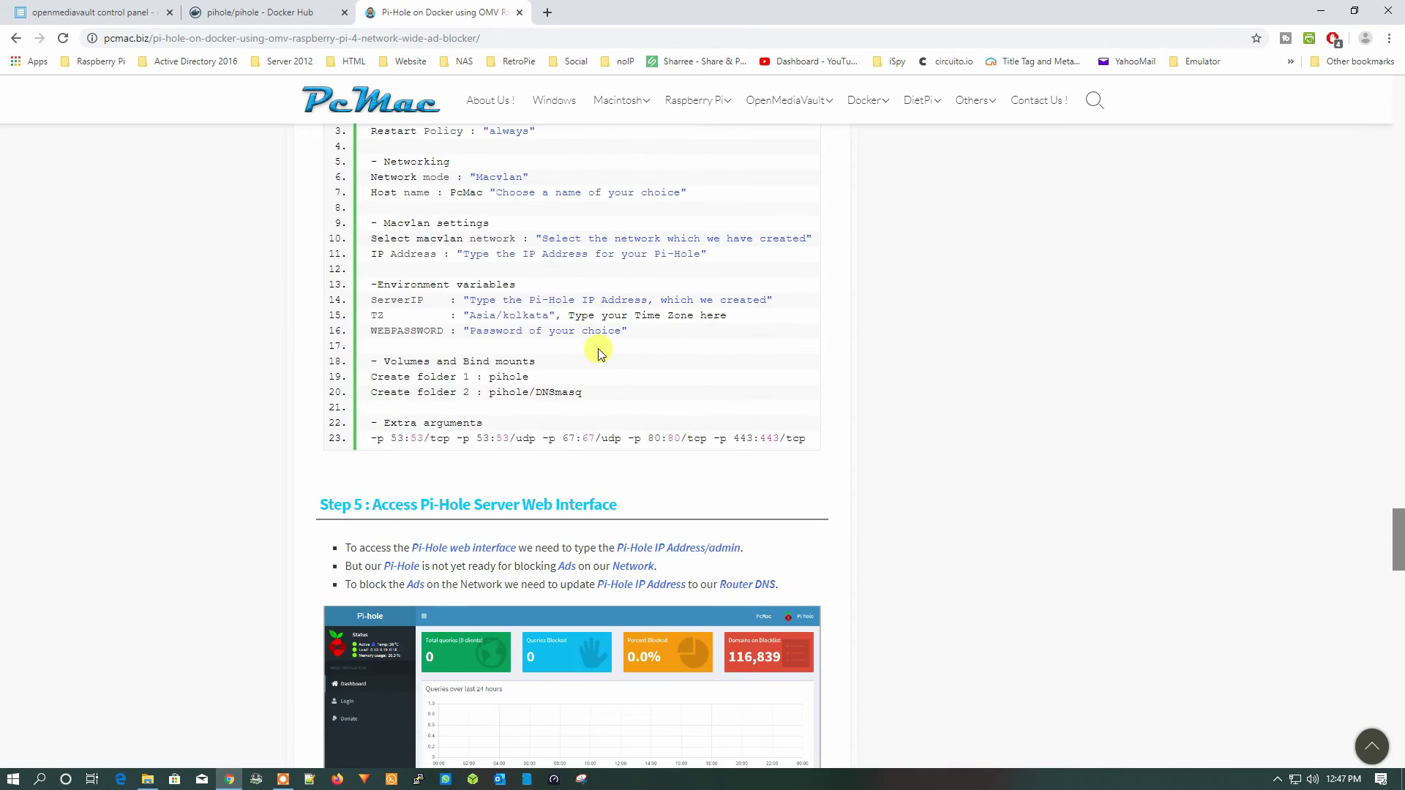
pyautogui.tripleClick(822, 439)
pyautogui.tripleClick(465, 429)
pyautogui.tripleClick(805, 437)
pyautogui.click(816, 442)
pyautogui.tripleClick(814, 443)
pyautogui.rightClick(810, 442)
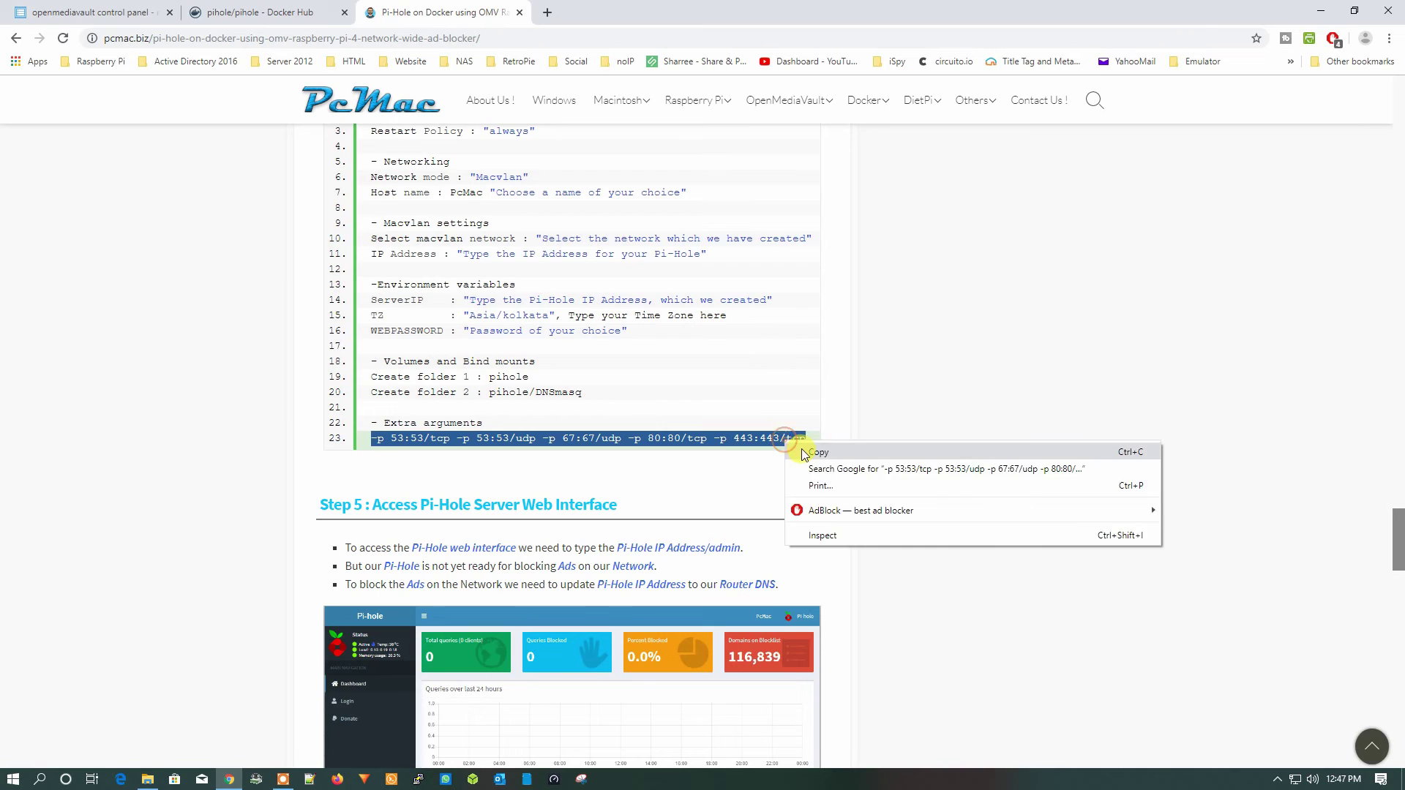
pyautogui.click(842, 454)
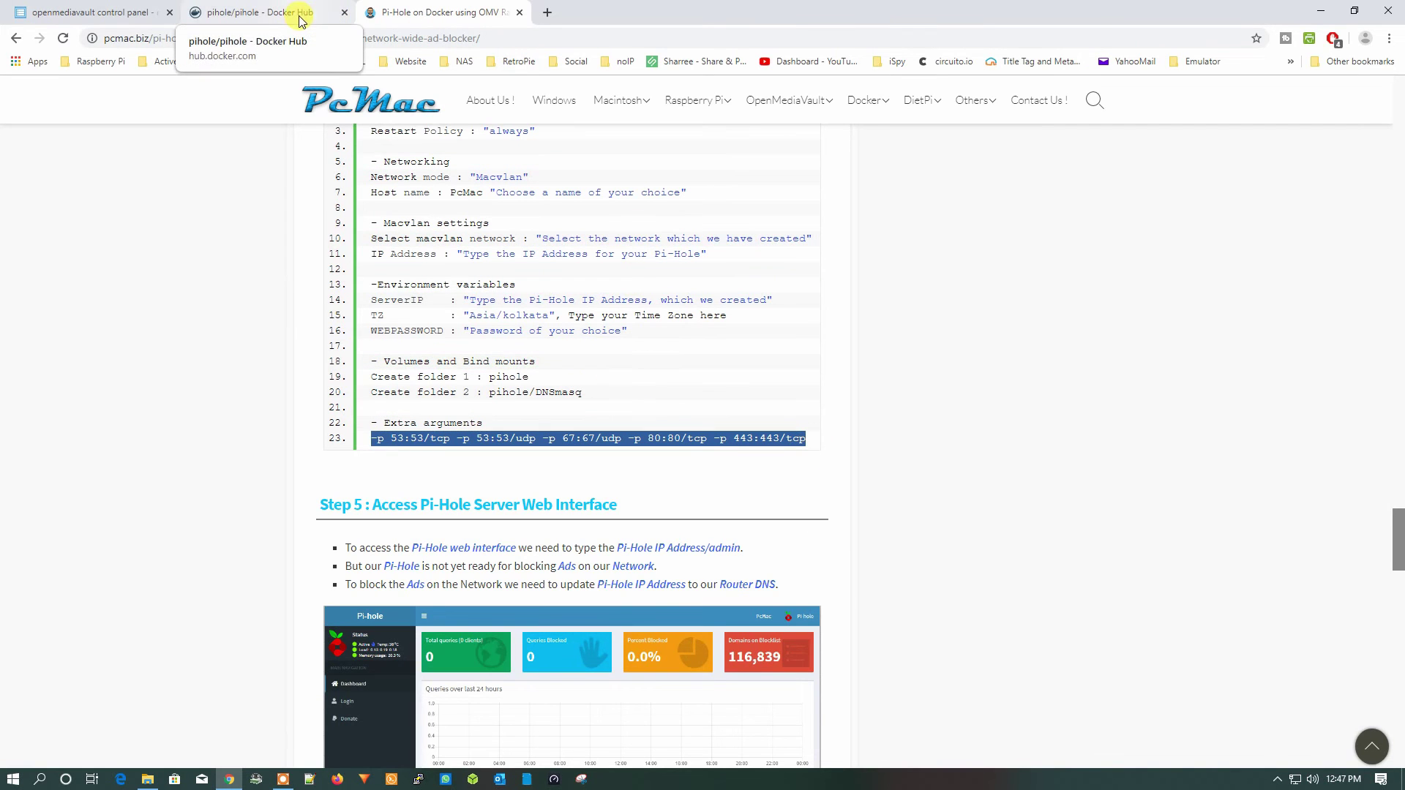
# Paste "-p 53:53/tcp -p 53:53/udp -p 67:67/udp -p 80:80/tcp -p 443:443/tcp" as the extra arguments in openmediavault's Run image dialog and save the container.
pyautogui.click(92, 13)
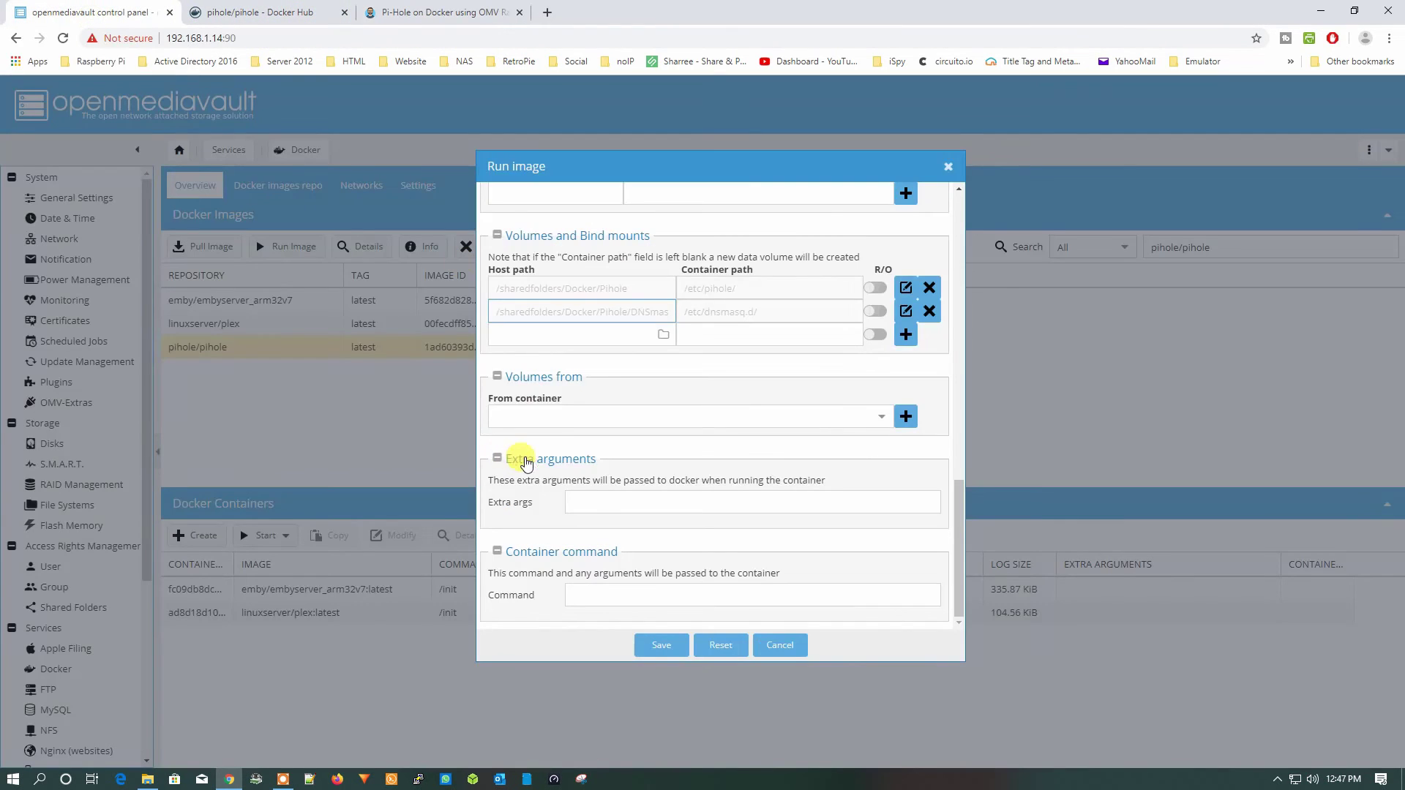
pyautogui.rightClick(591, 502)
pyautogui.click(656, 605)
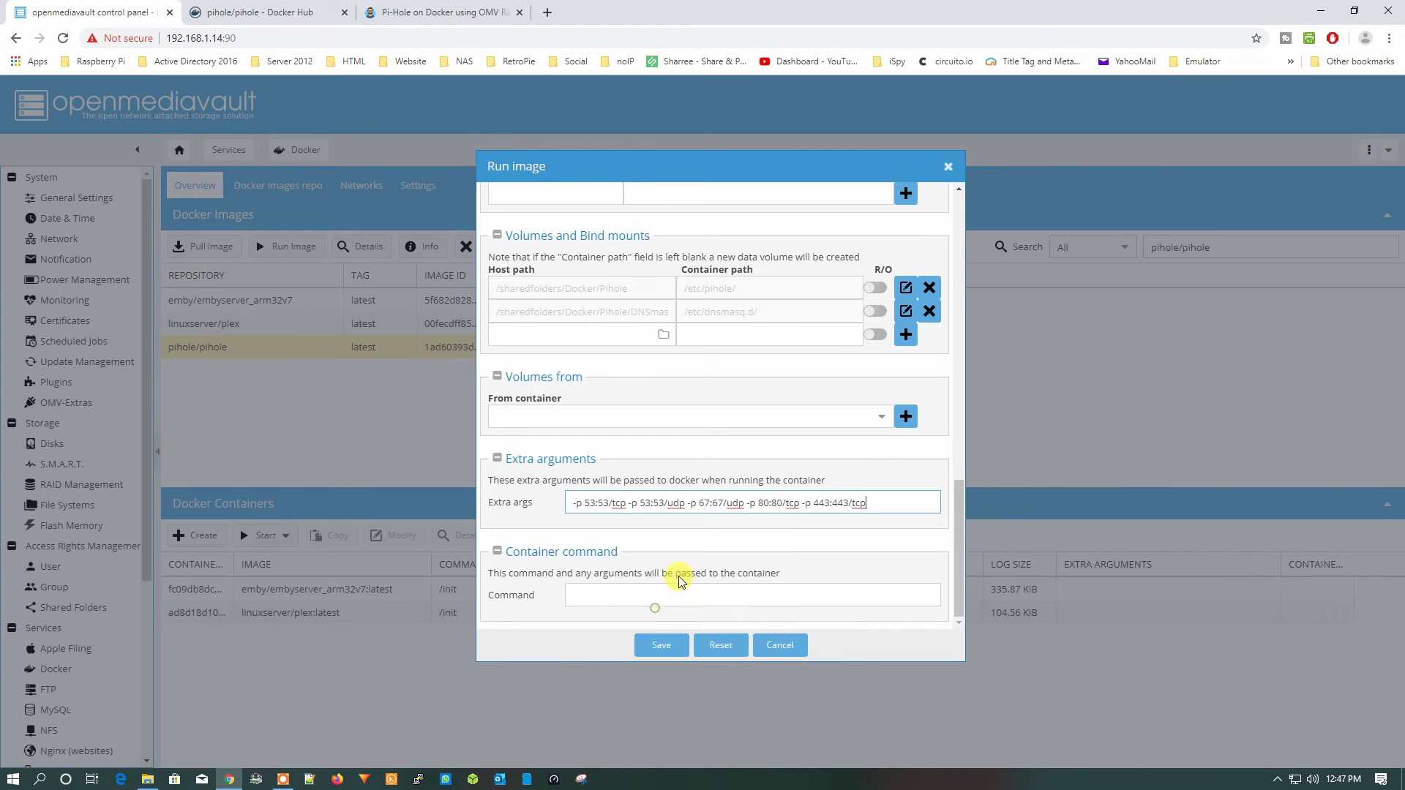
pyautogui.click(669, 643)
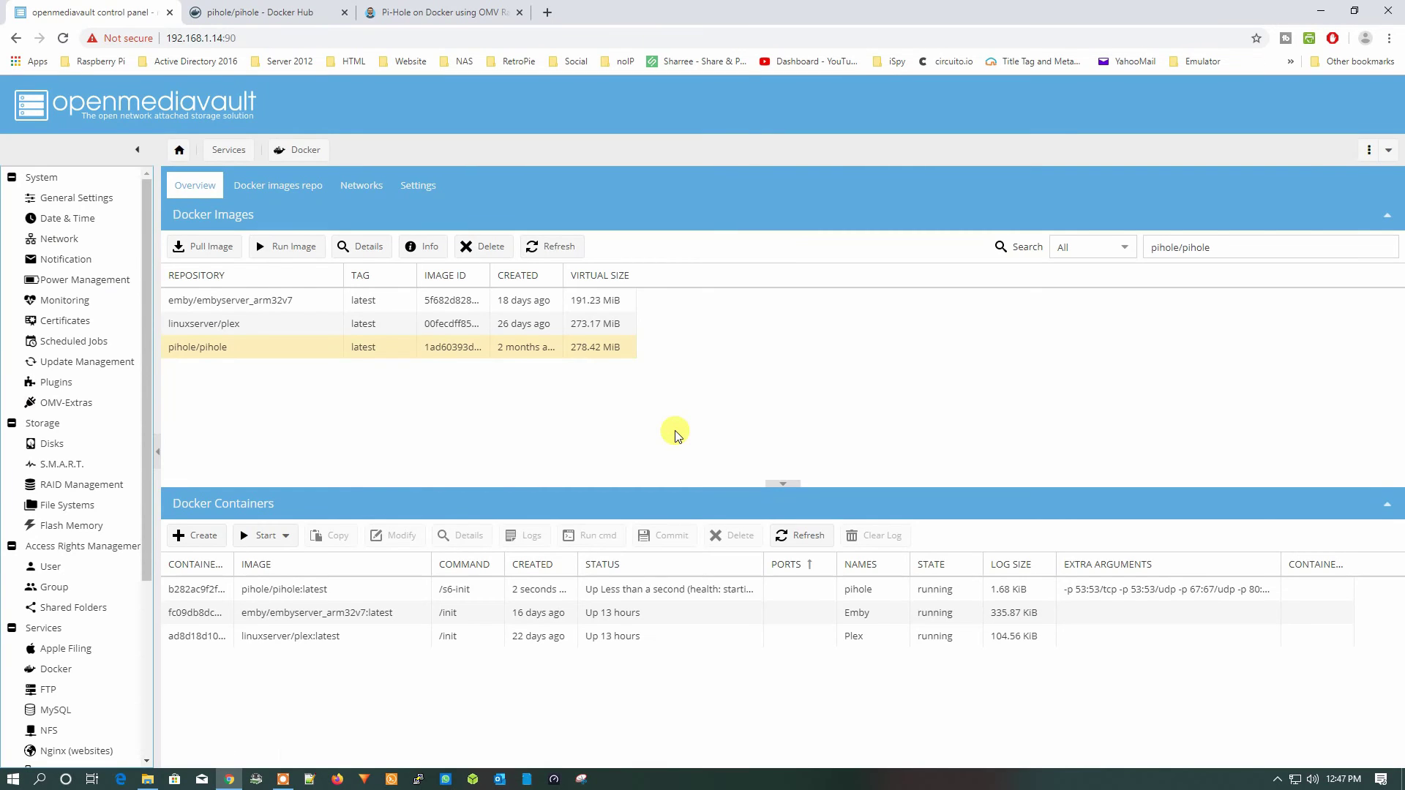
# Select the new pihole container and look at its start, stop and restart options.
pyautogui.click(690, 589)
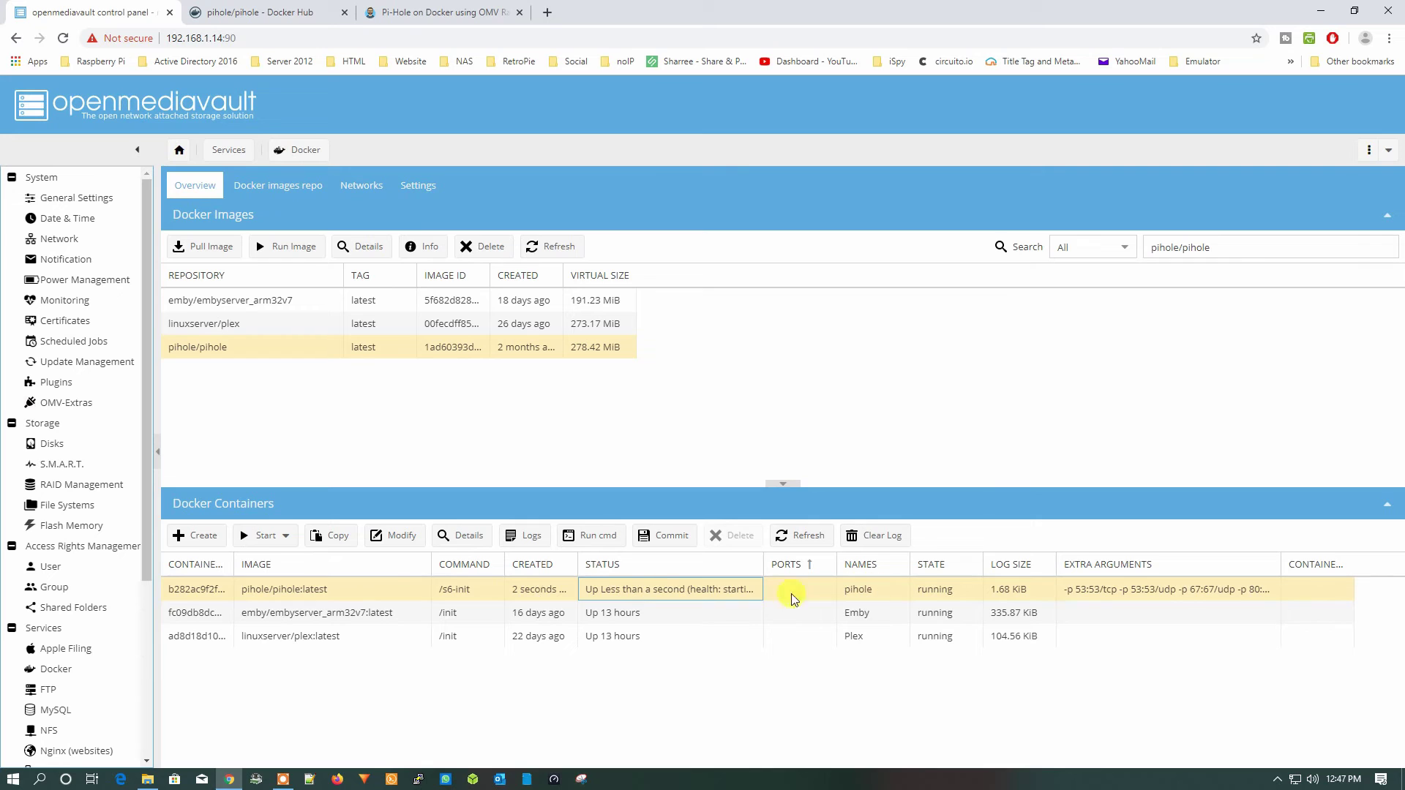
pyautogui.click(287, 538)
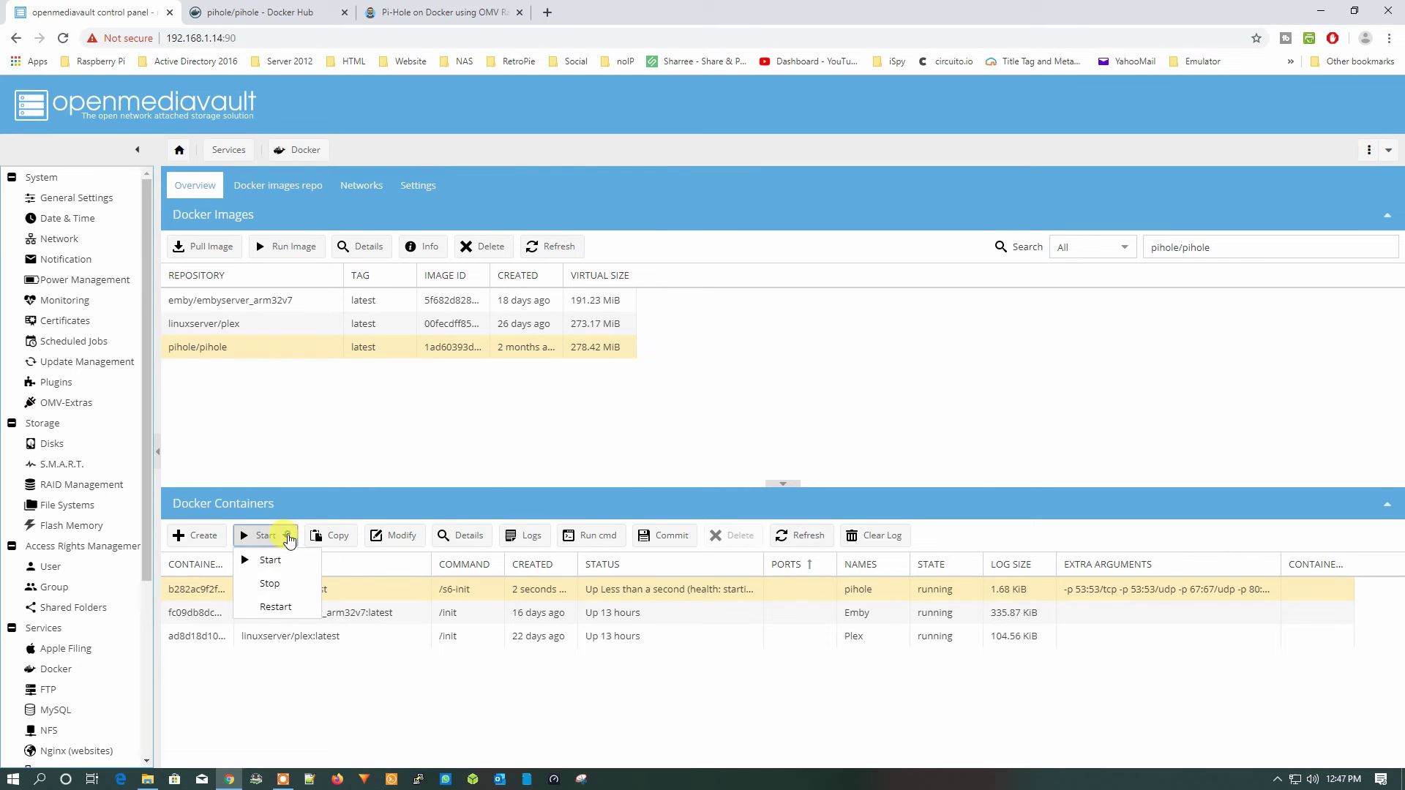
pyautogui.click(267, 584)
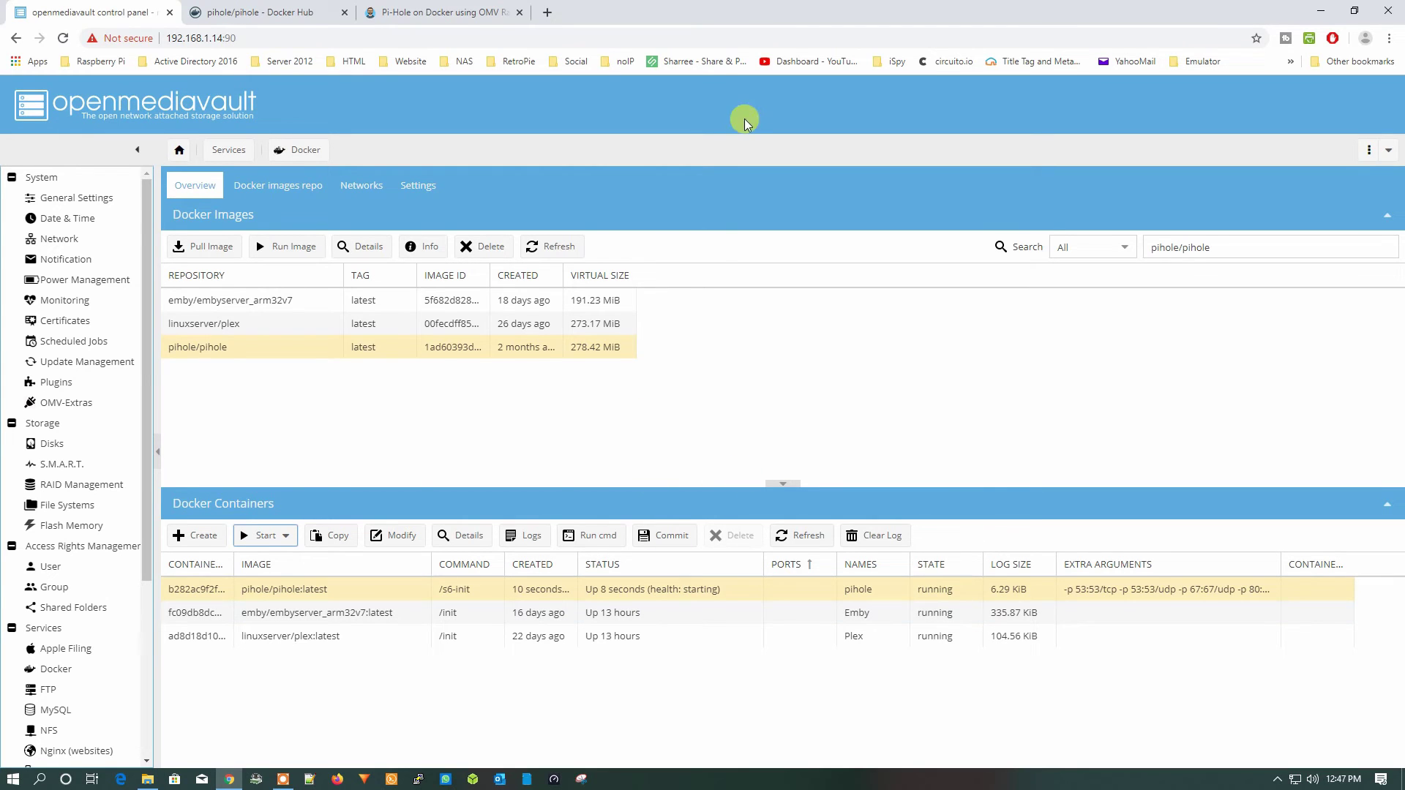
# Open the Pi-hole admin console at 192.168.1.50/admin in a new browser tab.
pyautogui.click(549, 13)
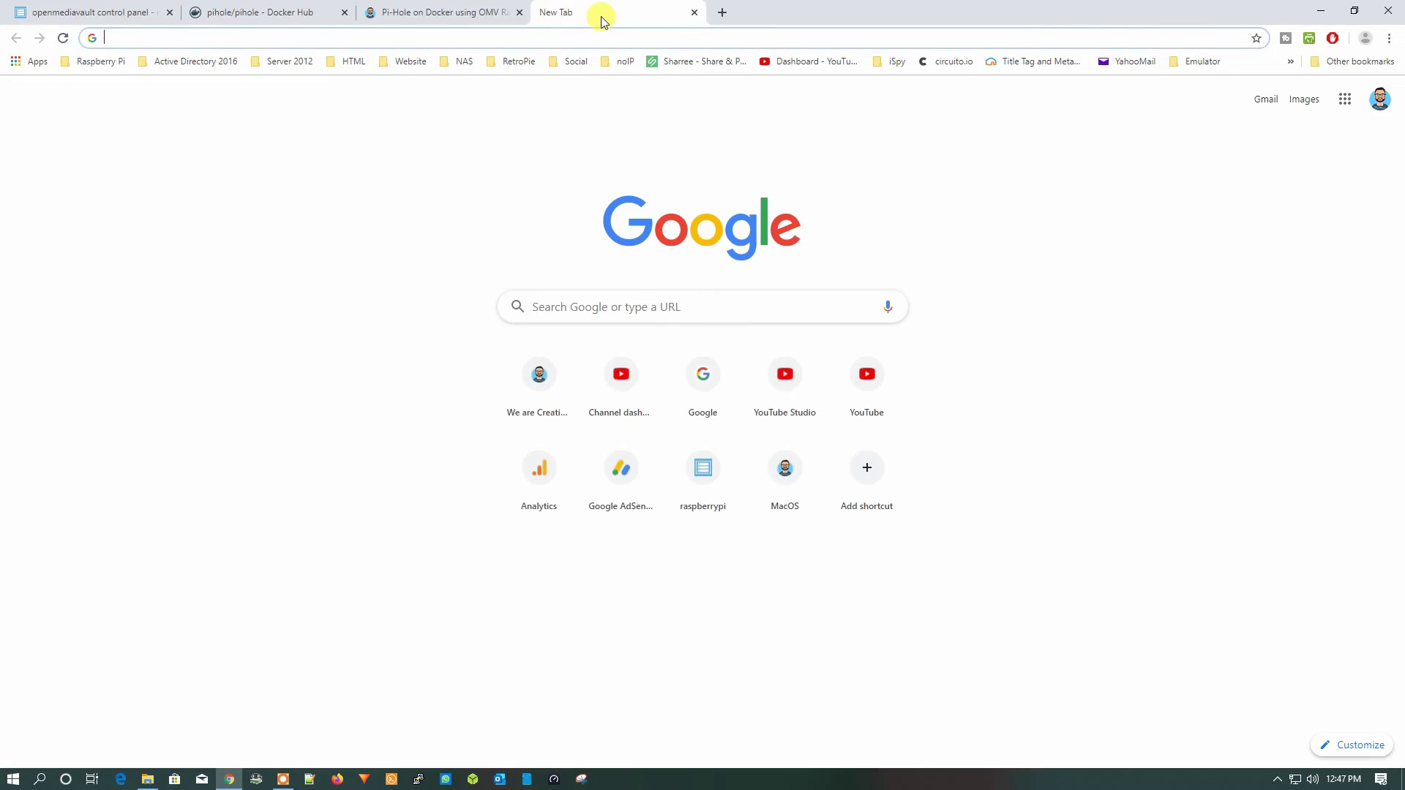
pyautogui.write('192.168.')
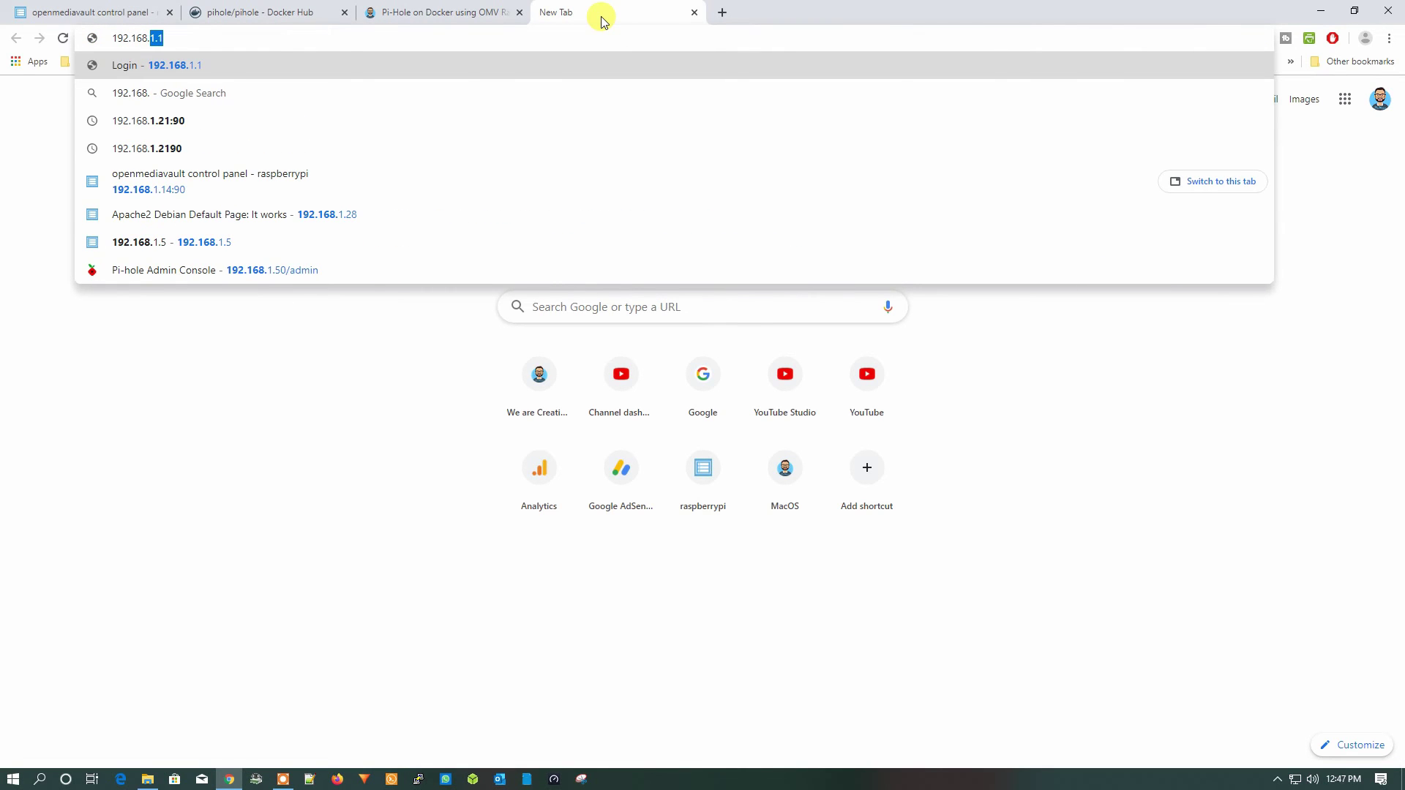
pyautogui.write('1.50/admin')
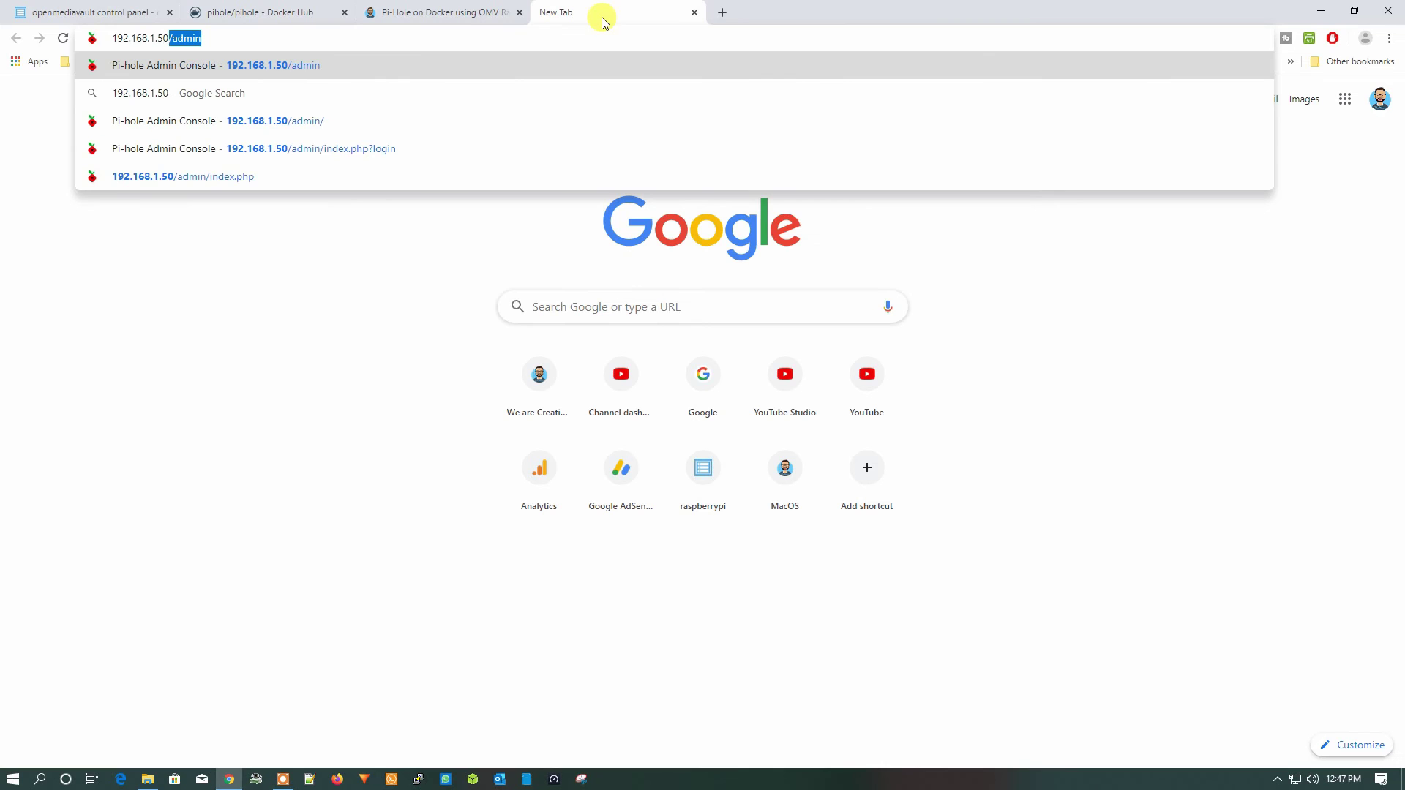
pyautogui.press('Right')
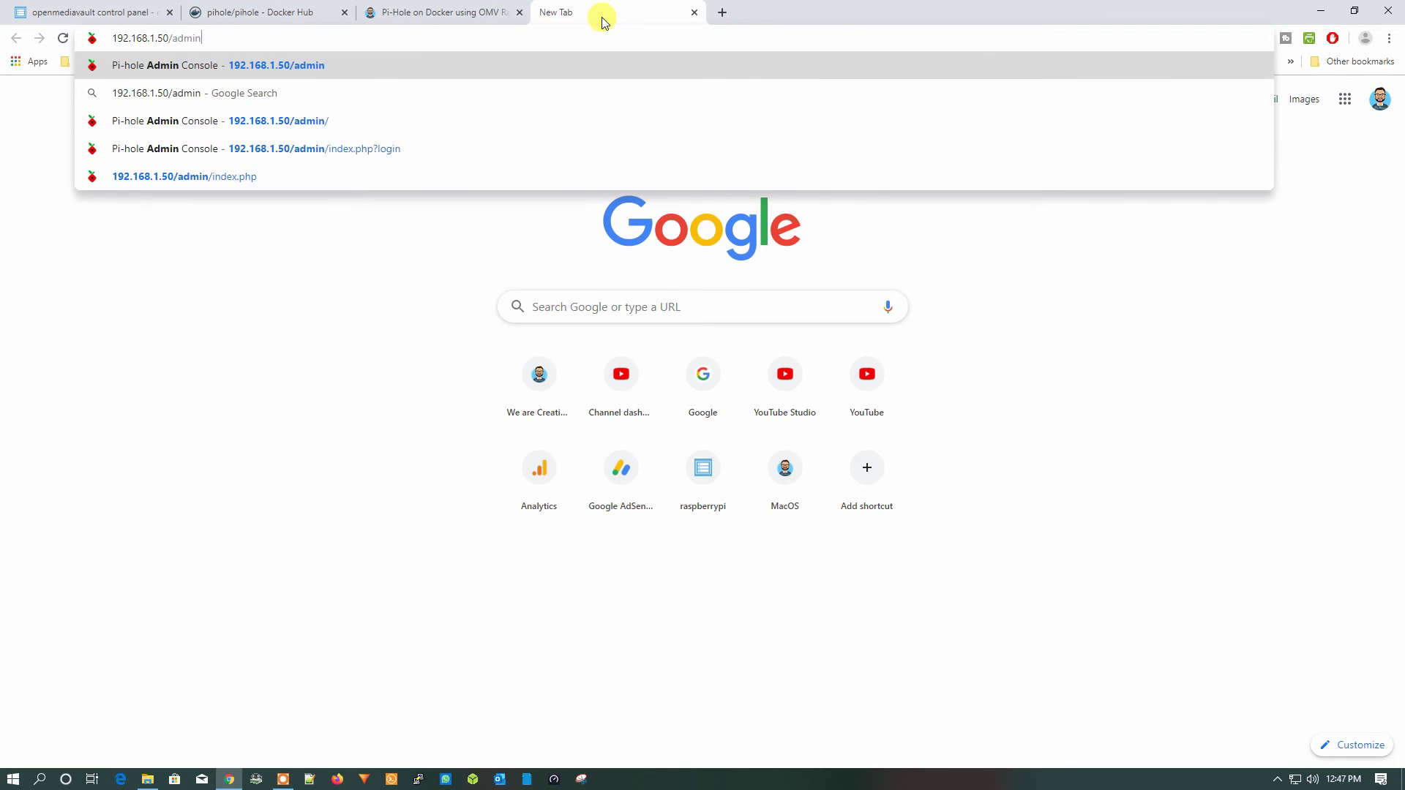
pyautogui.press('Return')
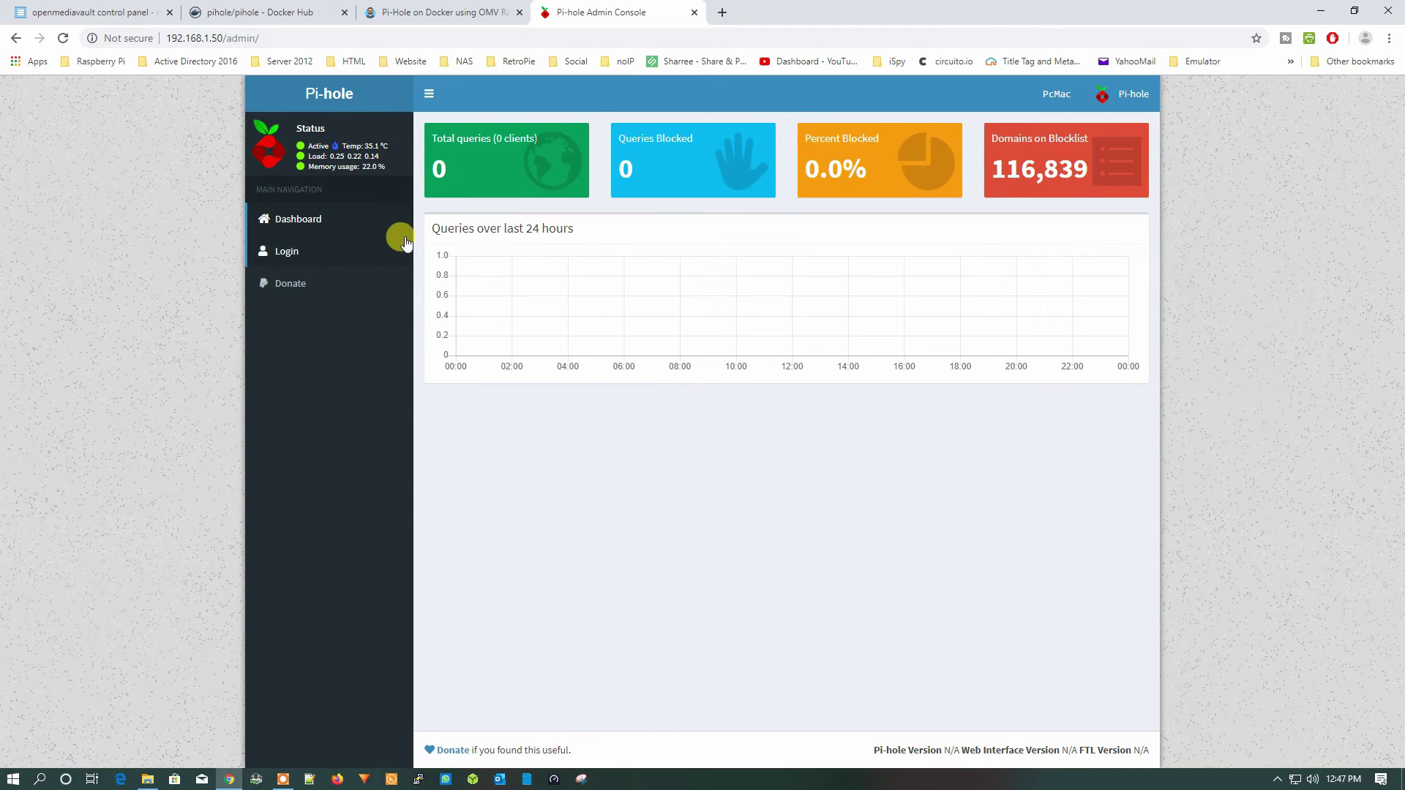
# Log in to the Pi-hole admin console with the web password and dismiss the browser's offer to save it.
pyautogui.click(356, 254)
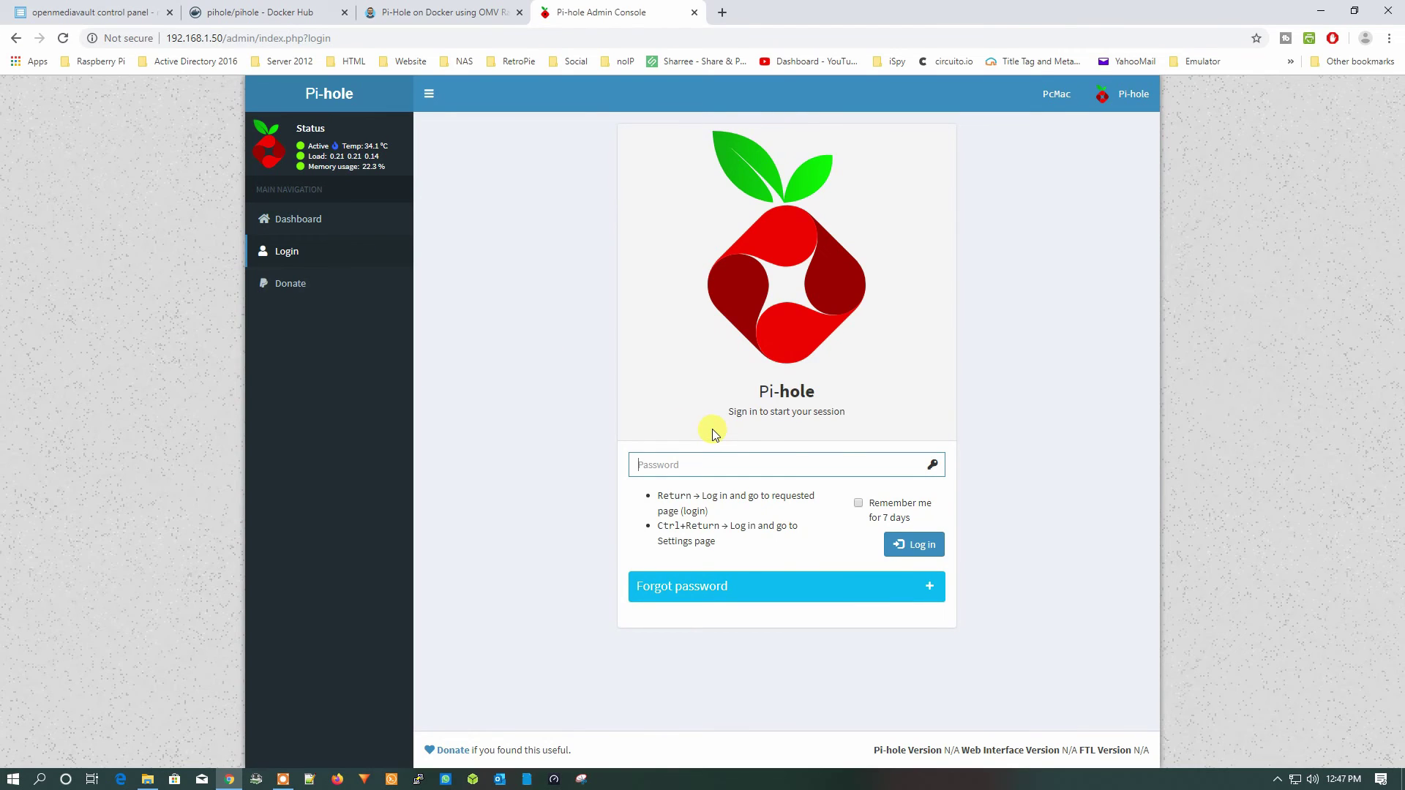
pyautogui.write('**********')
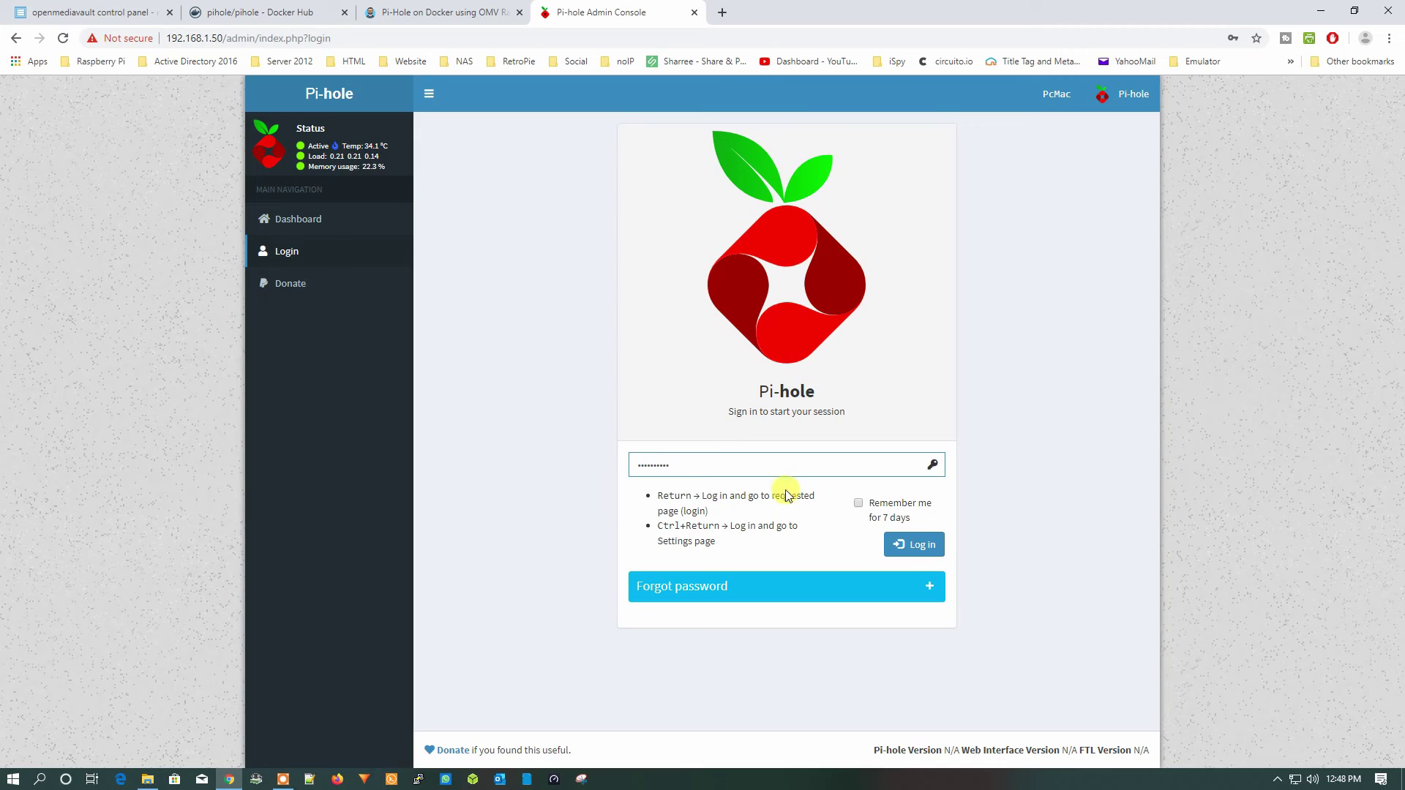
pyautogui.click(916, 544)
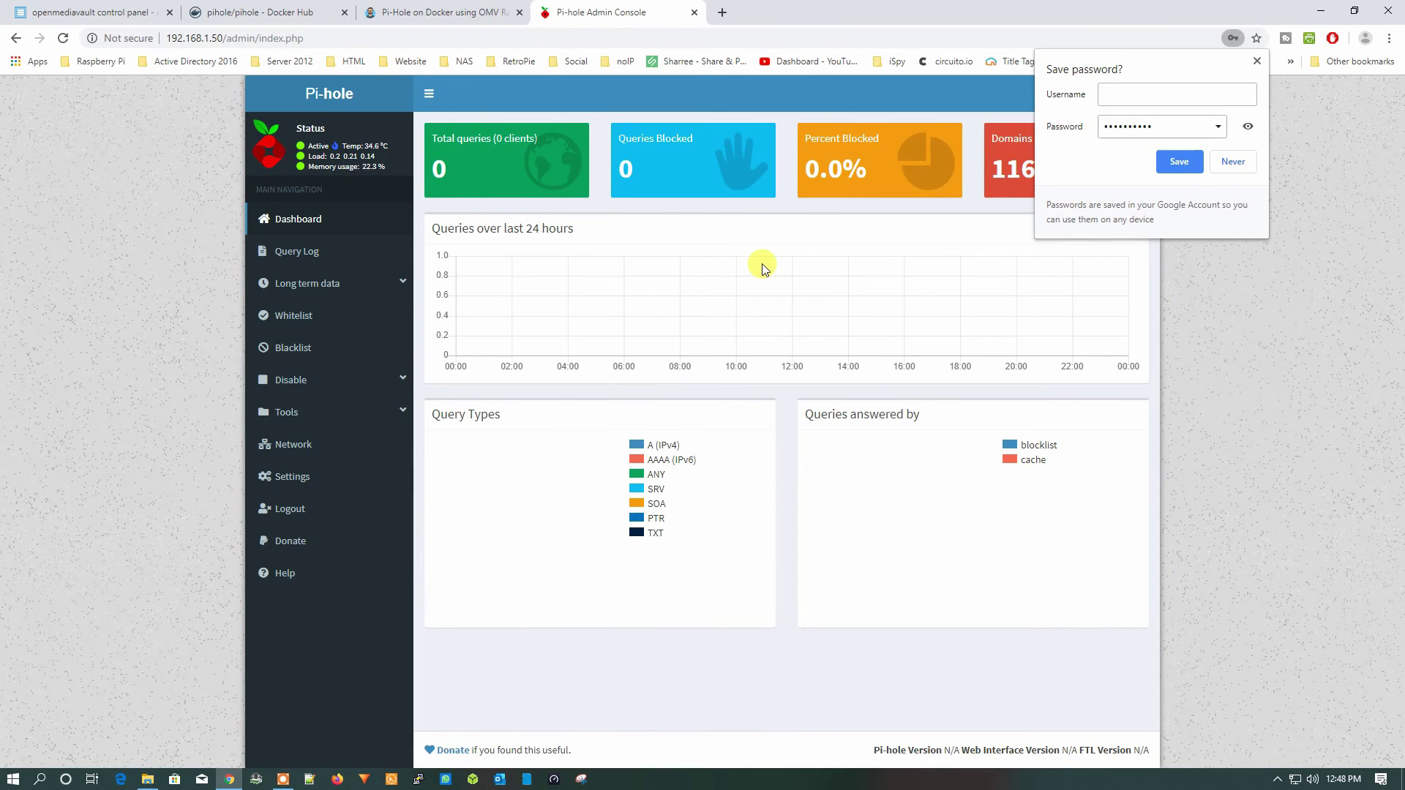
pyautogui.click(1257, 63)
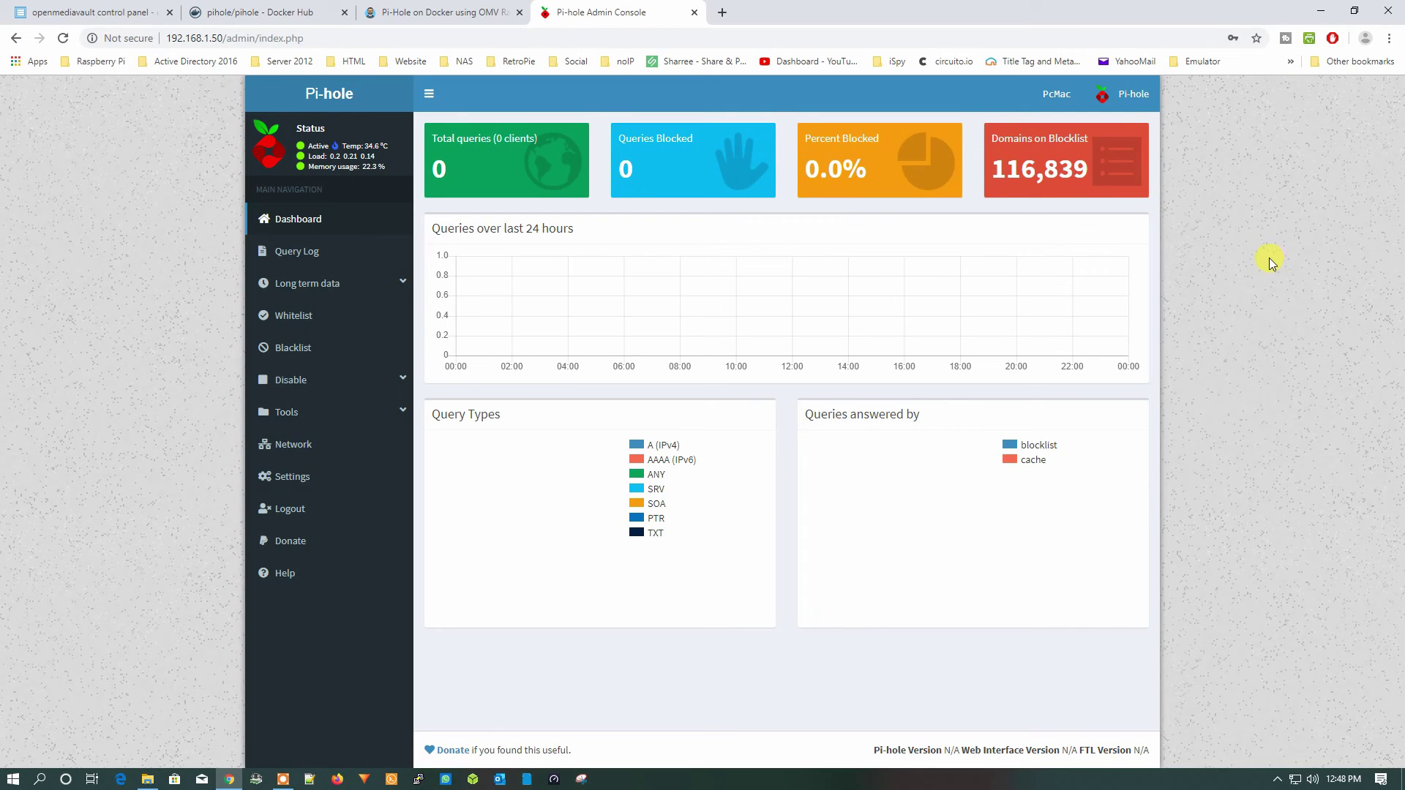
# Read the PcMac article's router DNS instructions, and locate the primary and secondary DNS fields on the NETGEAR router's Basic Settings page.
pyautogui.click(450, 15)
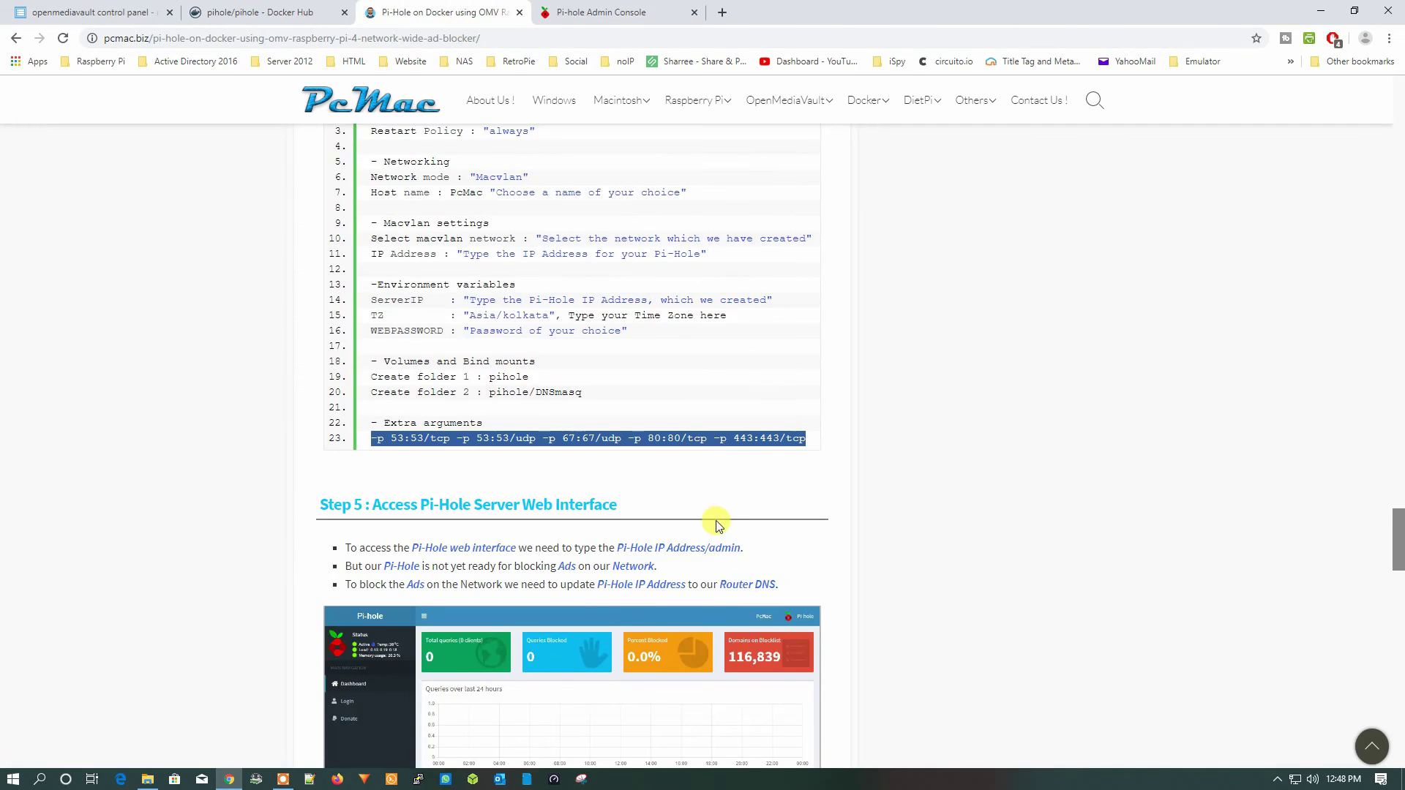
pyautogui.scroll(-2, 709, 524)
pyautogui.scroll(-3, 709, 524)
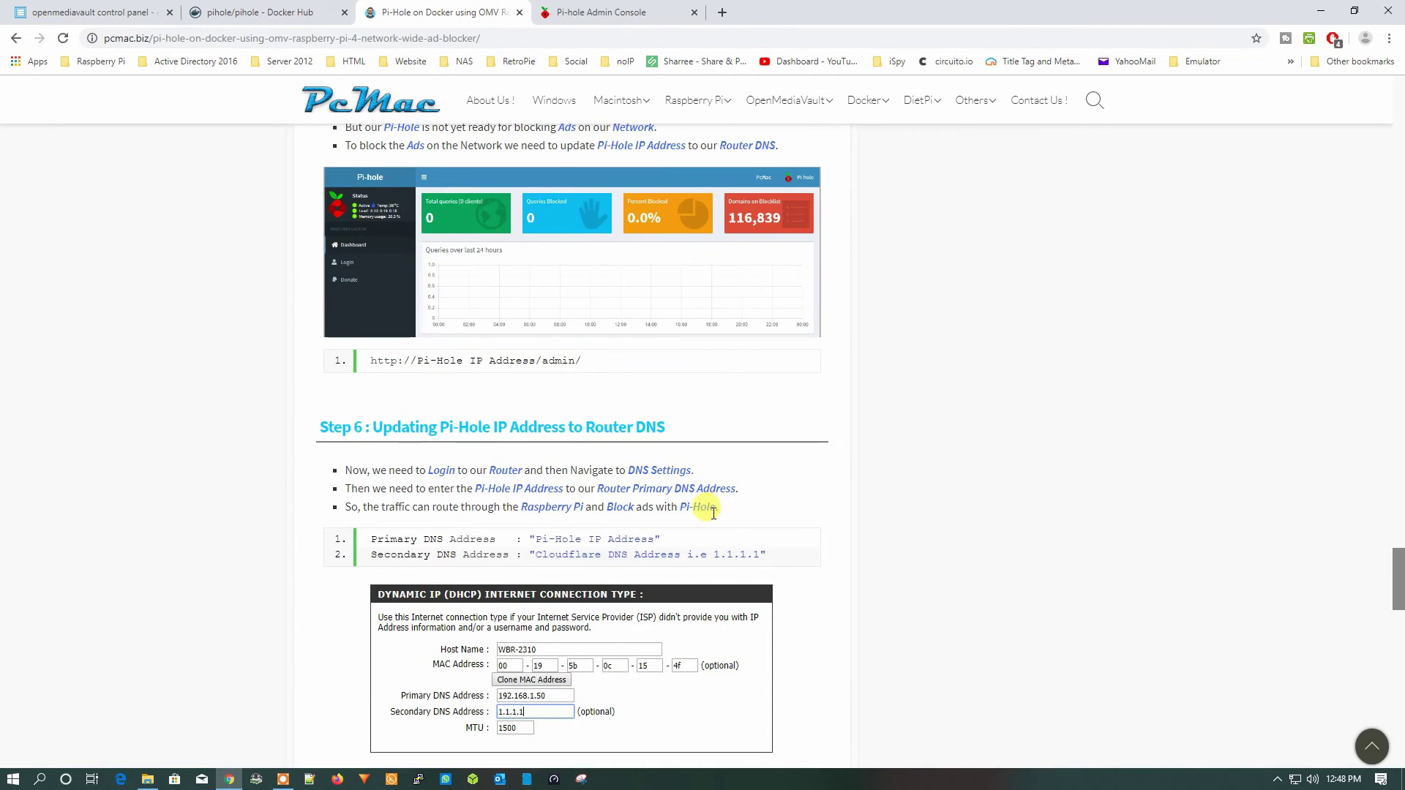
pyautogui.scroll(-1, 711, 521)
pyautogui.scroll(-1, 714, 520)
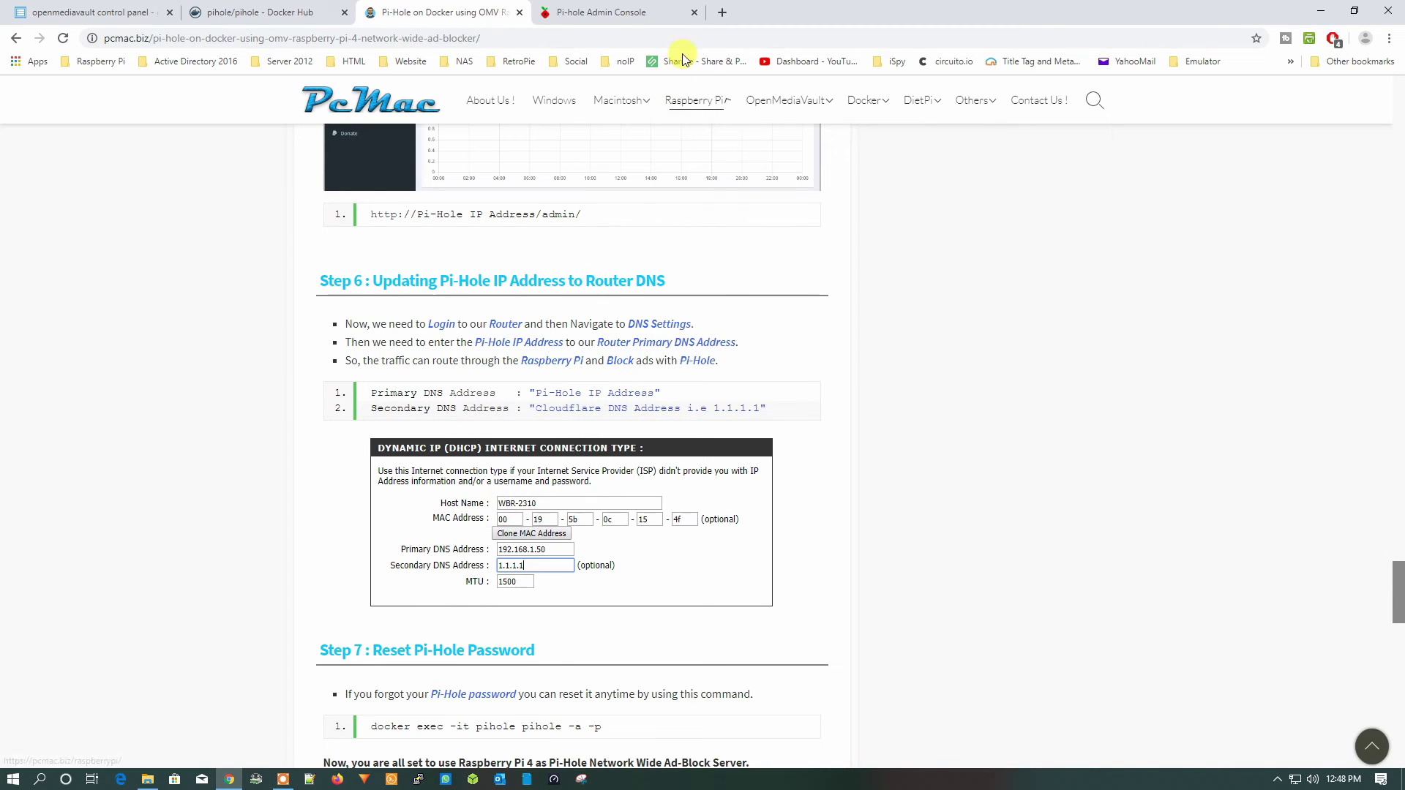
pyautogui.click(723, 13)
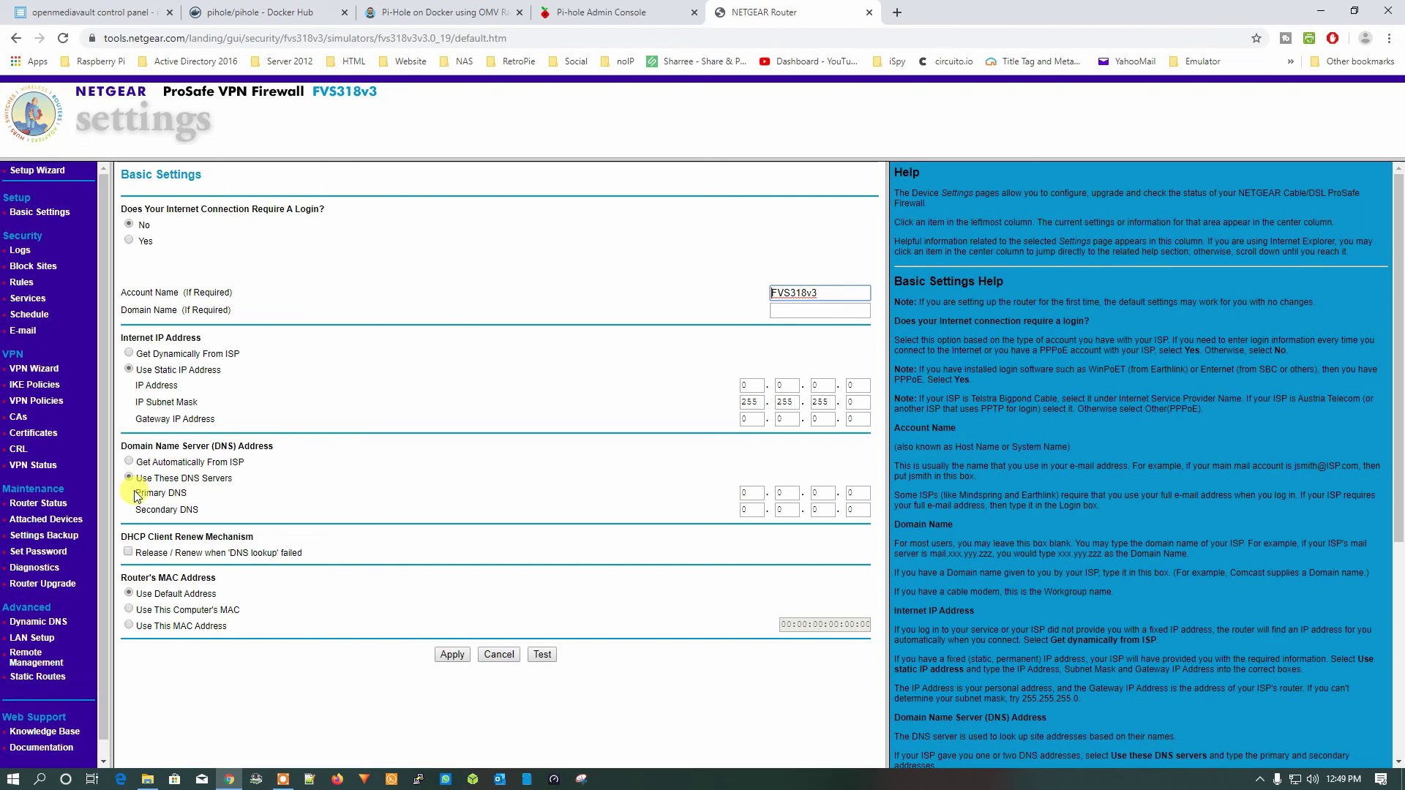
pyautogui.moveTo(199, 511); pyautogui.dragTo(133, 495)
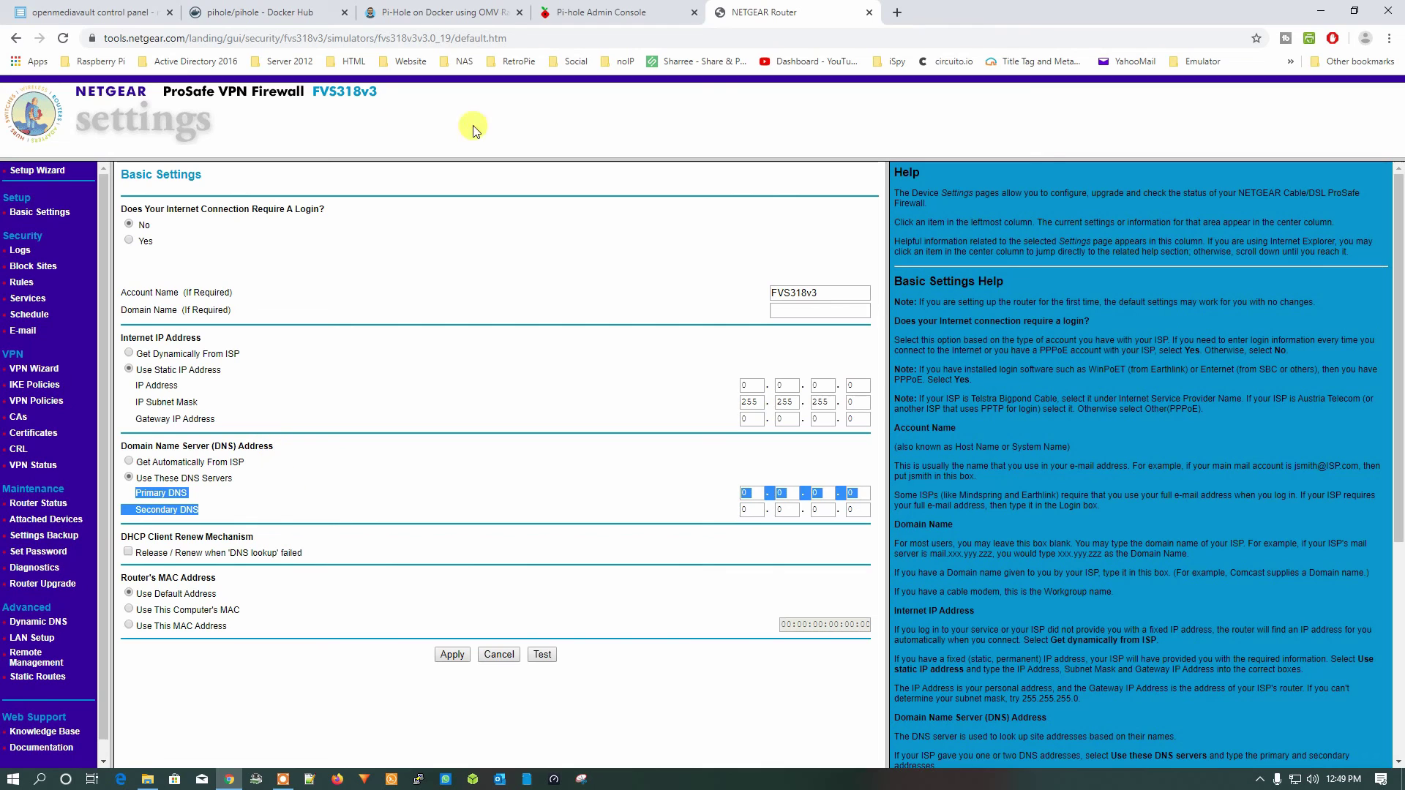
# Search the web for "dlink emulator" and open the manual internet connection settings of the D-Link WBR-2310 emulator.
pyautogui.click(897, 12)
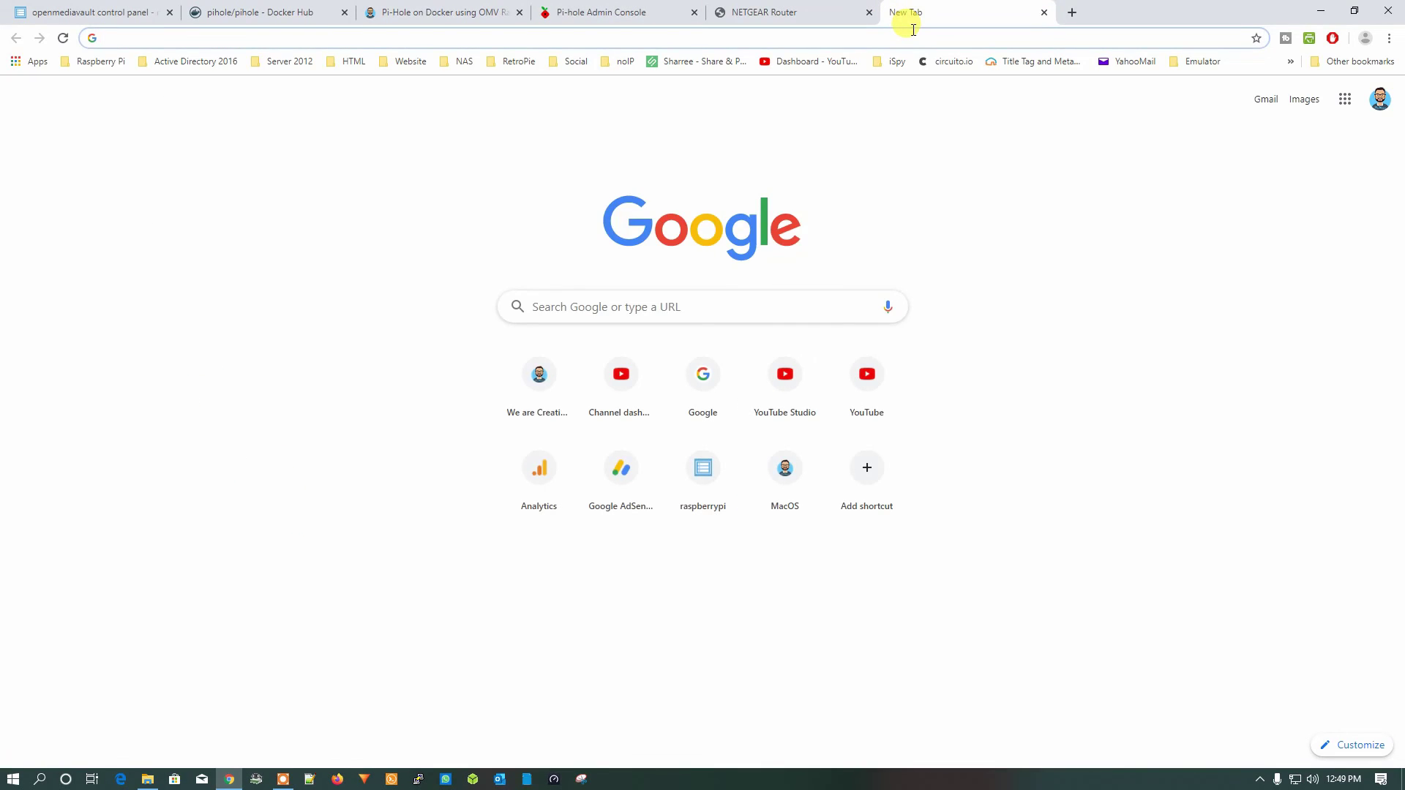
pyautogui.write('dli')
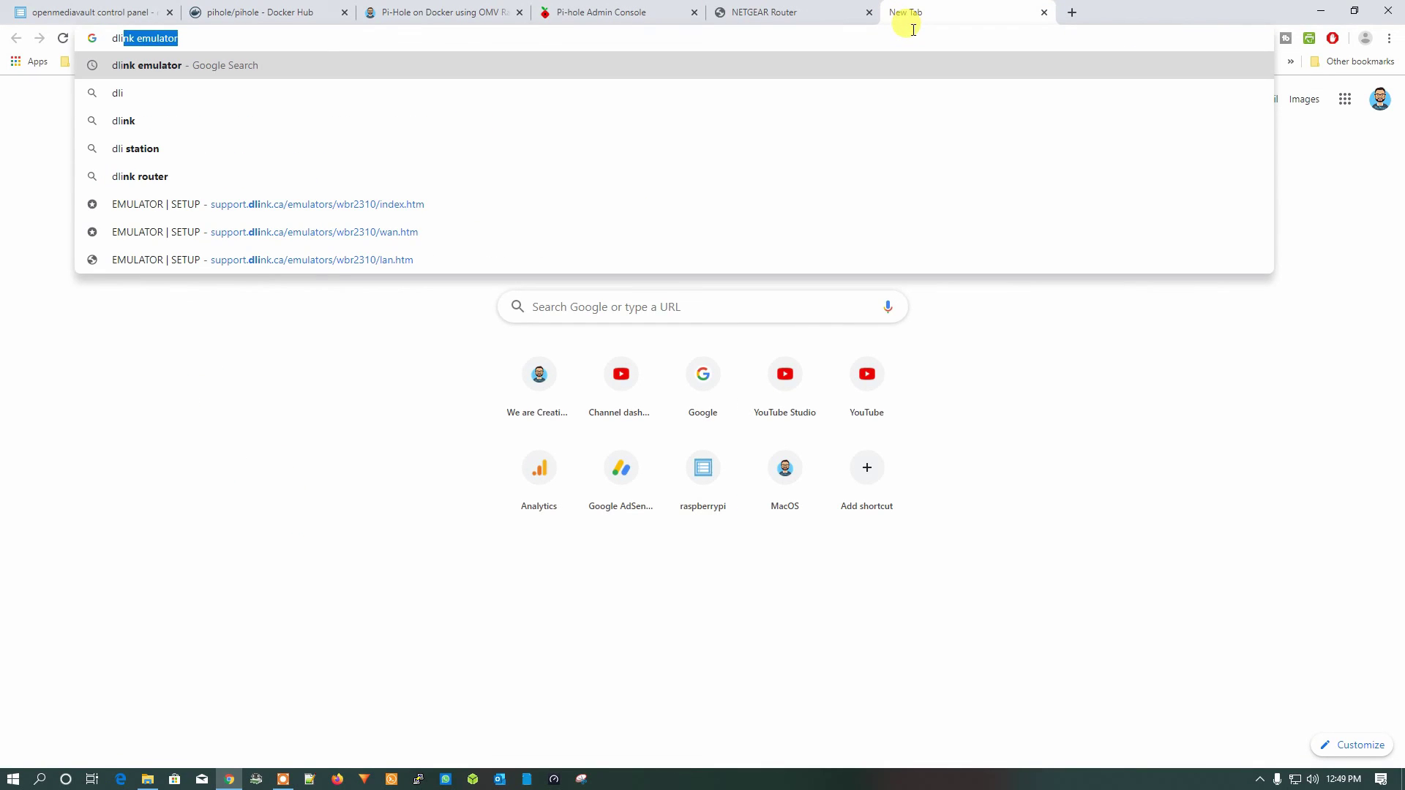
pyautogui.press('Right')
pyautogui.press('Return')
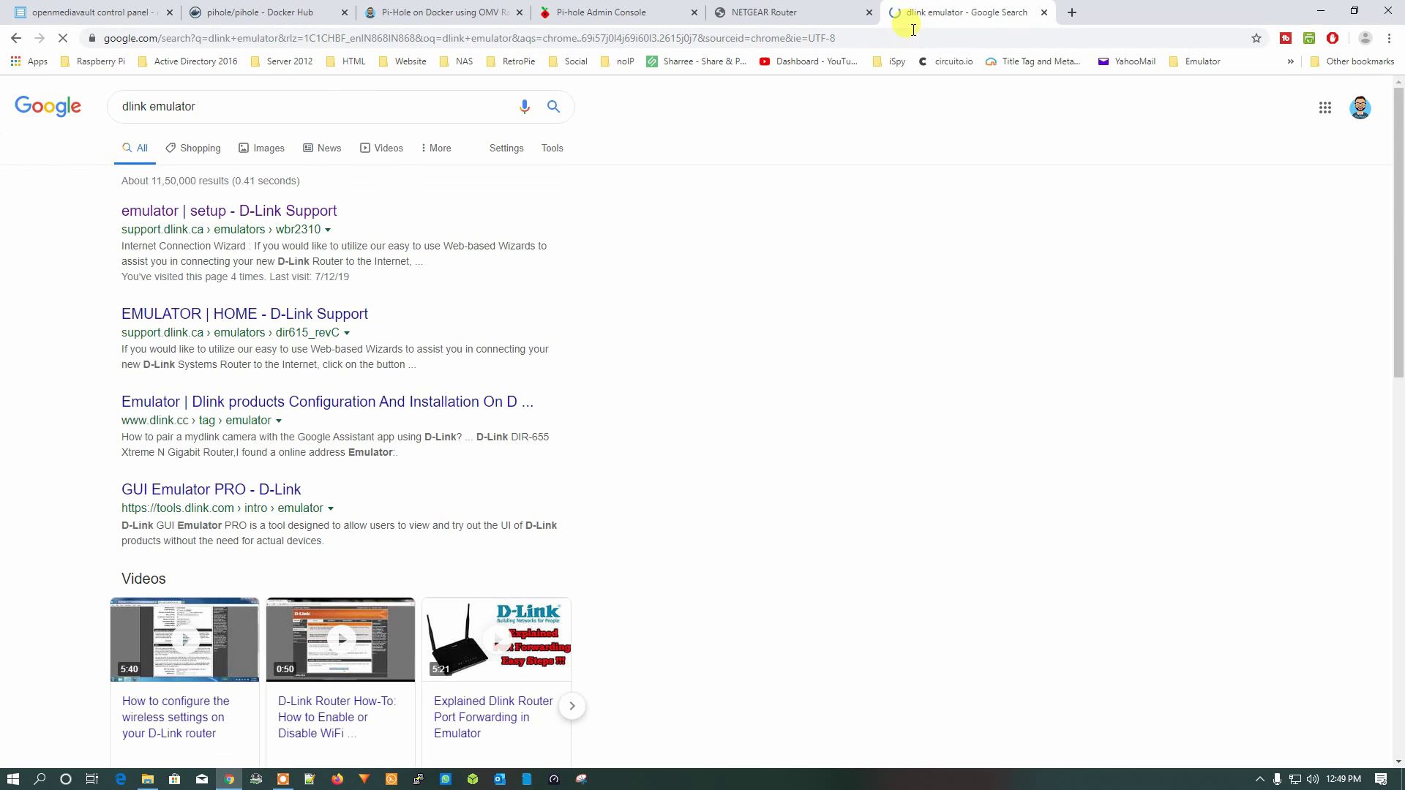
pyautogui.click(257, 211)
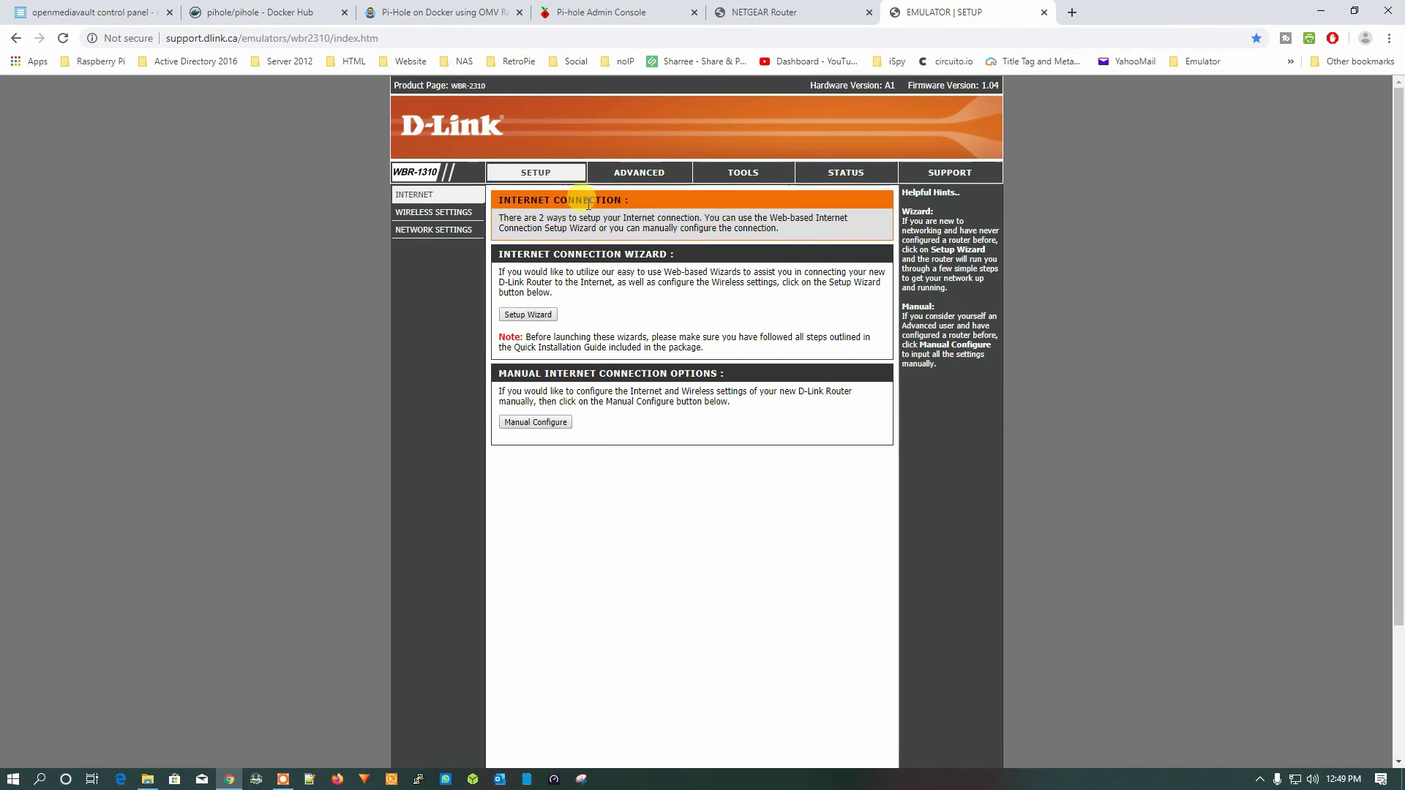
pyautogui.click(558, 423)
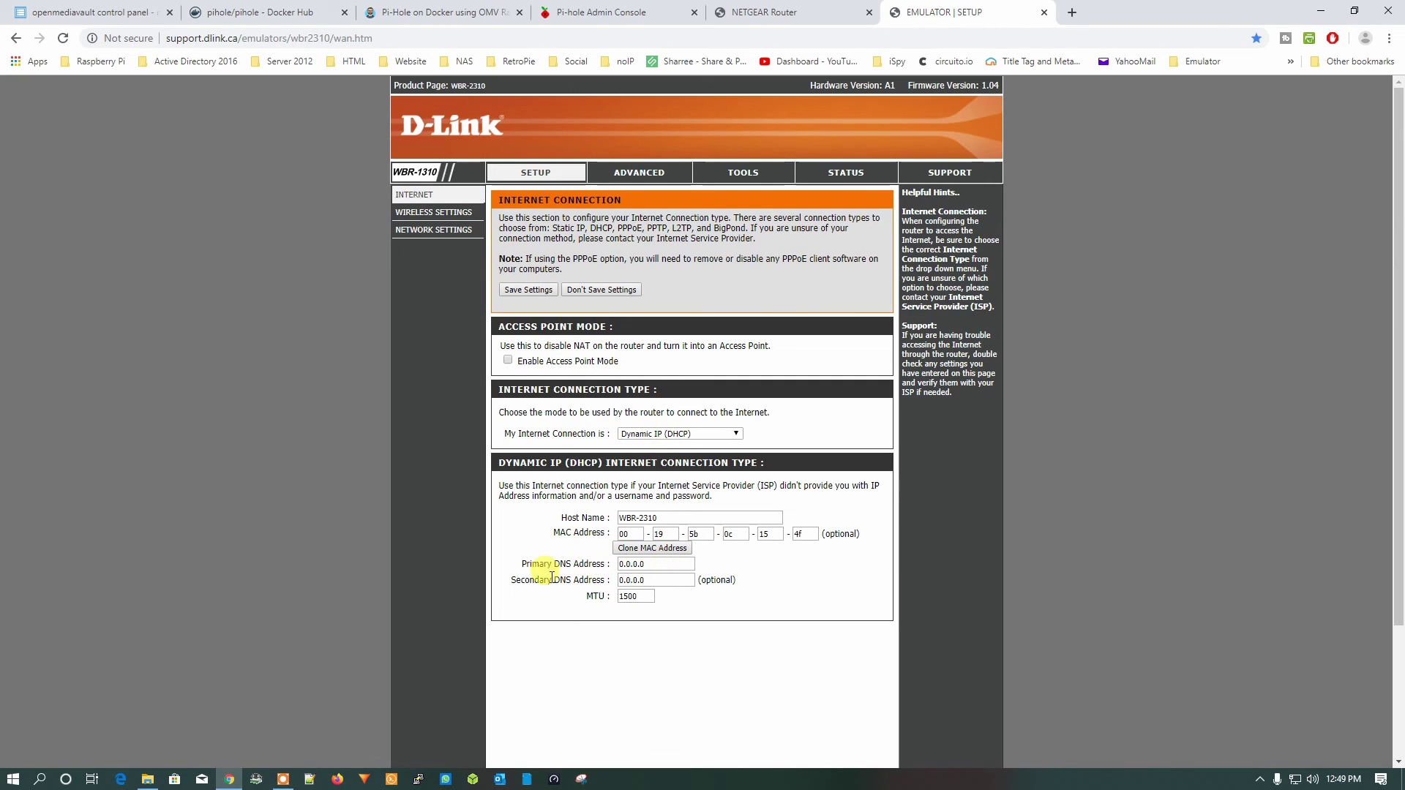
# Set the D-Link router's primary DNS address to 192.168.1.50 and its secondary DNS address to 1.1.1.1.
pyautogui.doubleClick(661, 565)
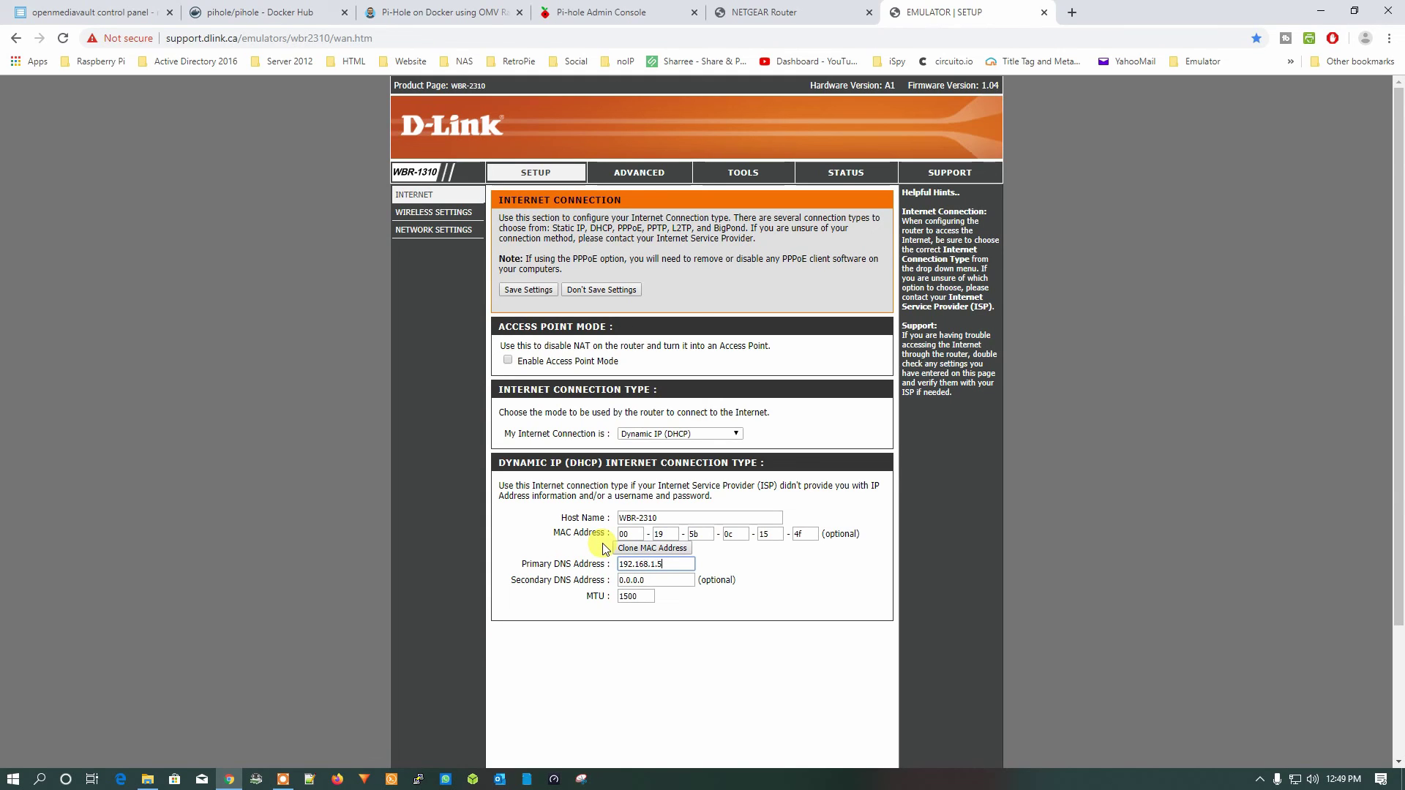
pyautogui.doubleClick(677, 583)
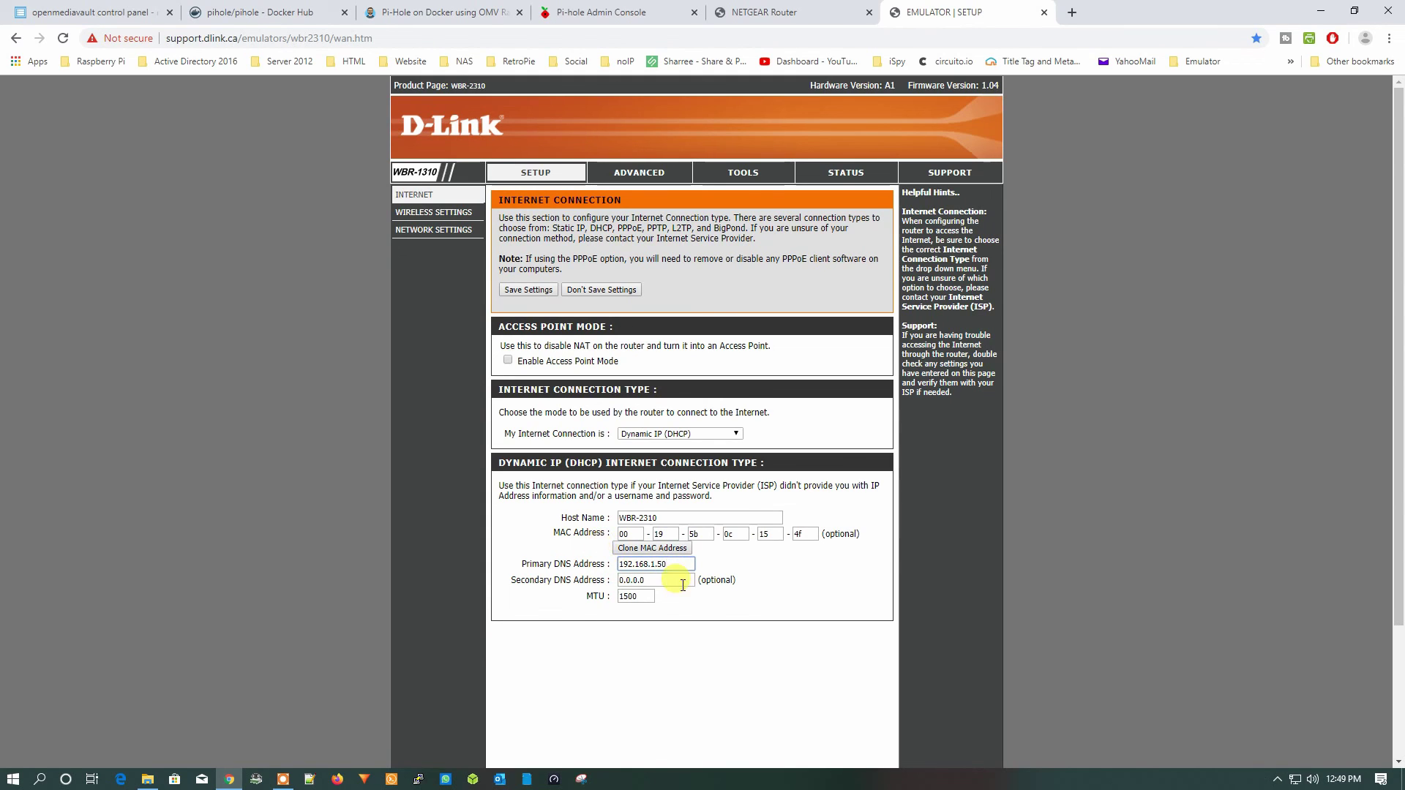
pyautogui.write('1.1.1.')
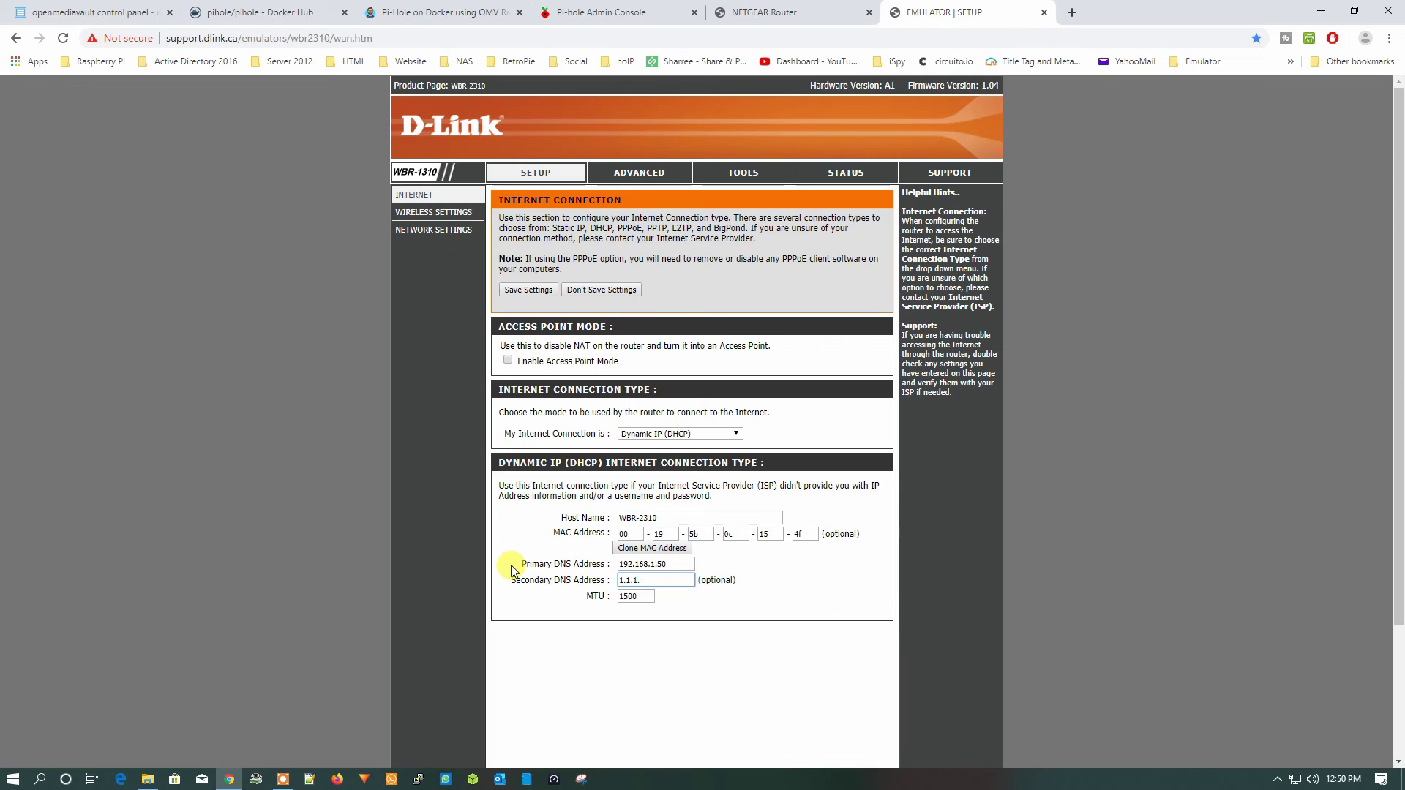
# Replace the router's secondary DNS address with 8.8.8.8.
pyautogui.press('BackSpace')
pyautogui.press('BackSpace')
pyautogui.press('BackSpace')
pyautogui.press('BackSpace')
pyautogui.press('BackSpace')
pyautogui.press('BackSpace')
pyautogui.press('BackSpace')
pyautogui.write('8.8.8.8')
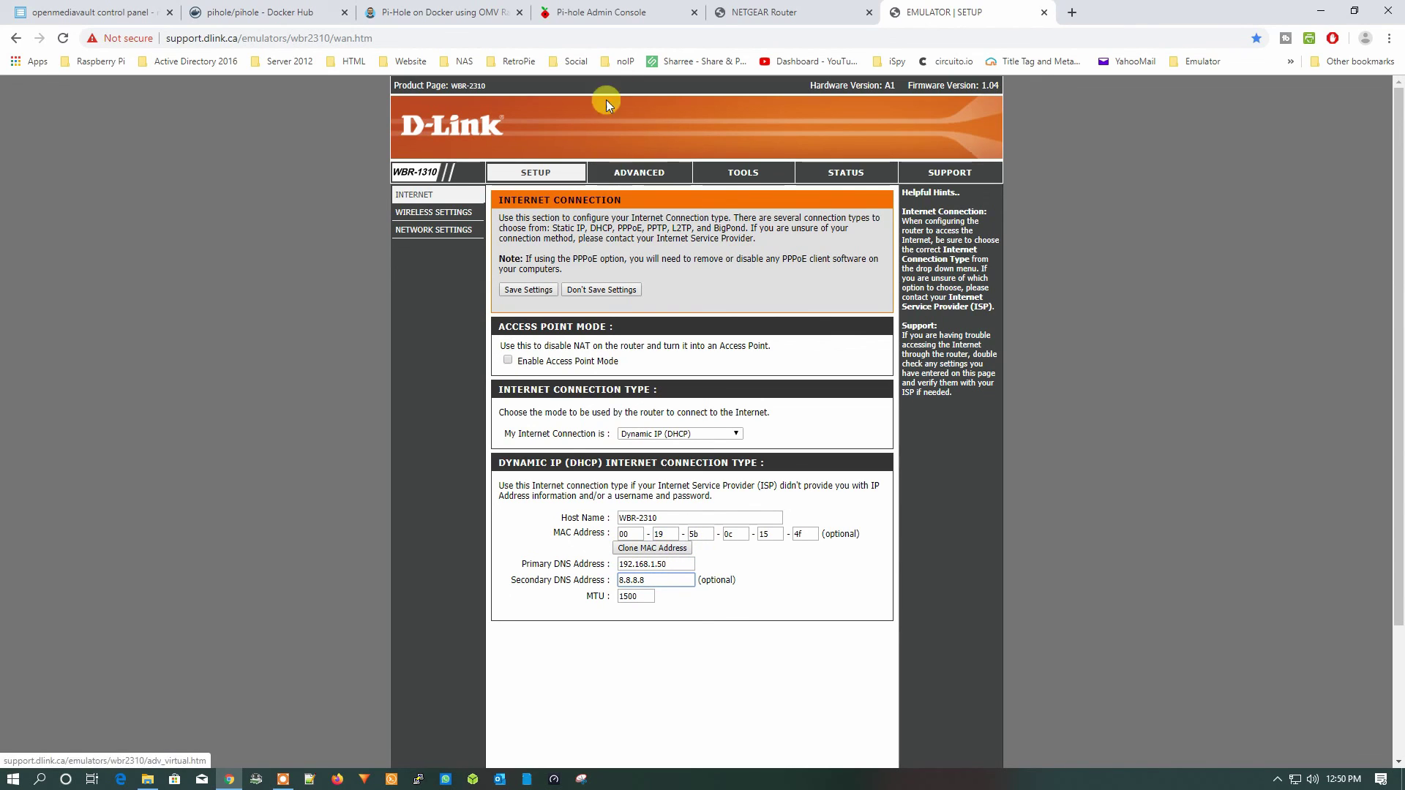
# Check the Pi-hole dashboard and the openmediavault Docker overview, and review the article's password reset command and closing steps.
pyautogui.click(589, 13)
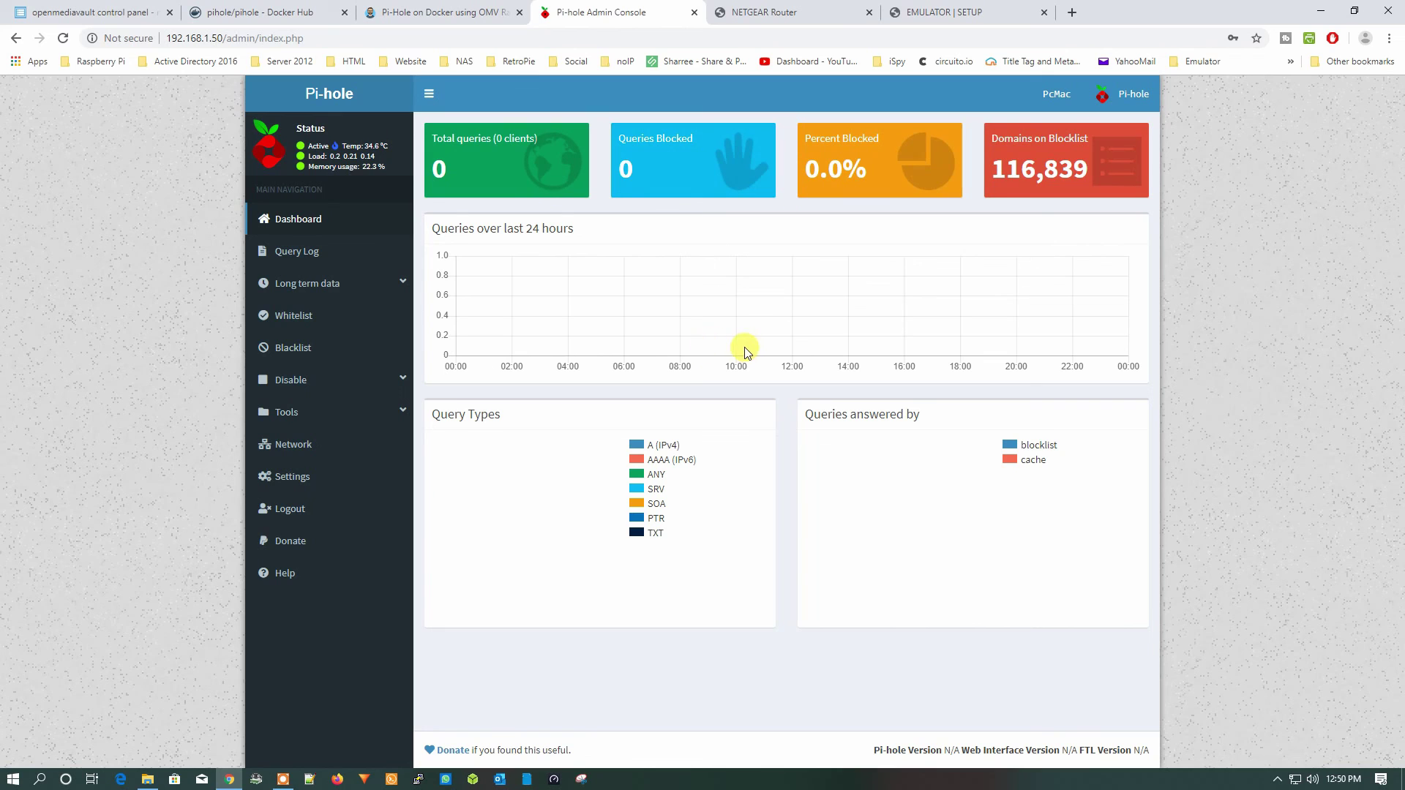
pyautogui.click(88, 13)
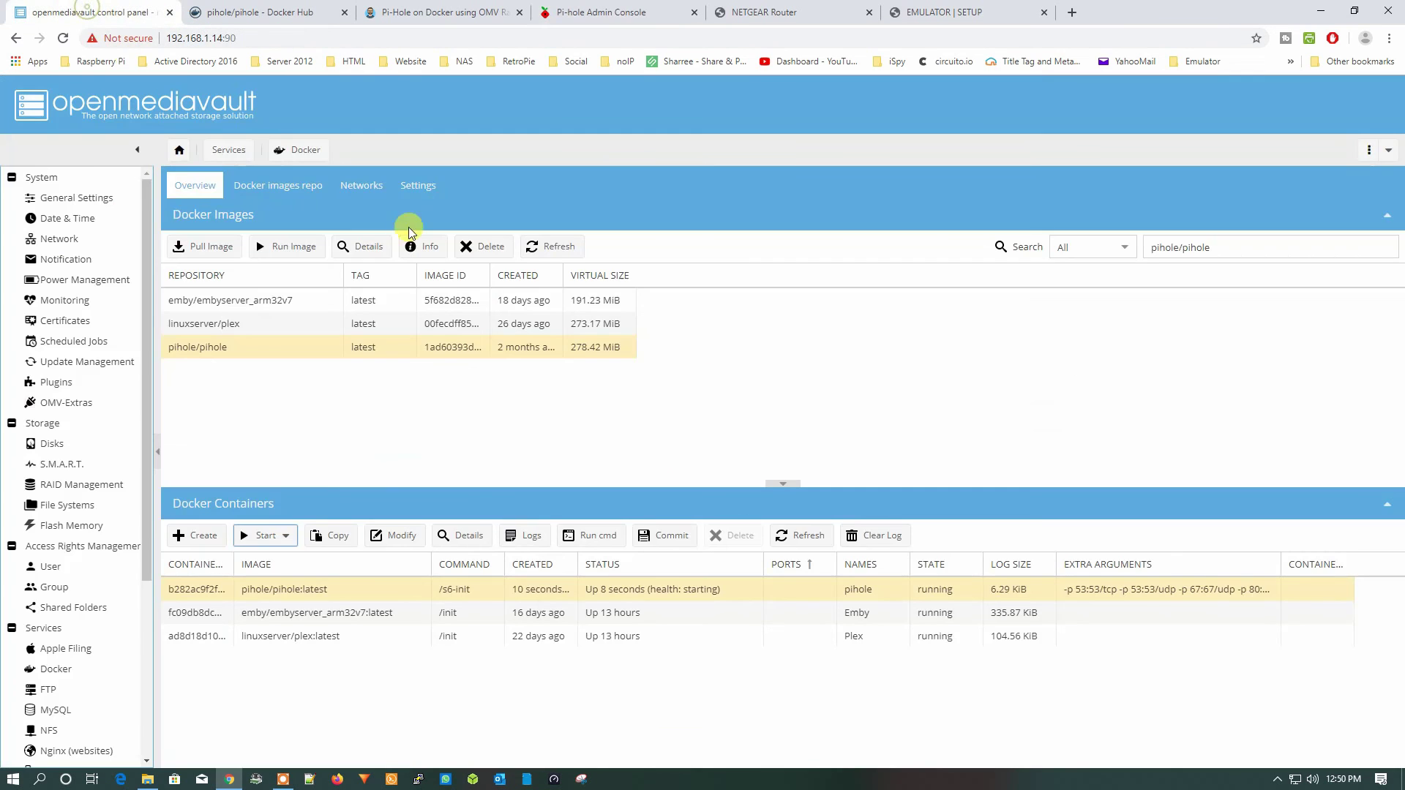
pyautogui.click(413, 14)
pyautogui.scroll(-3, 795, 457)
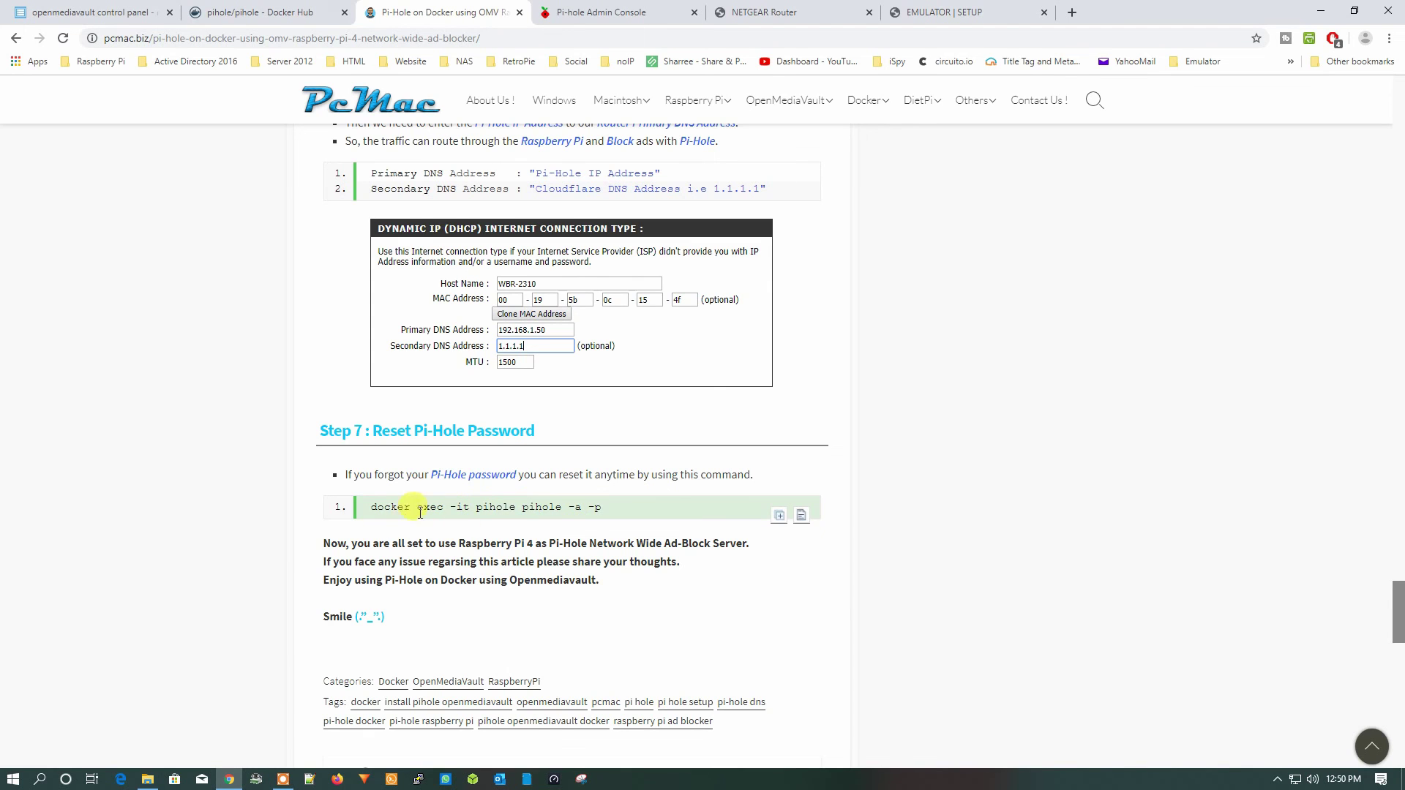
pyautogui.scroll(-1, 654, 537)
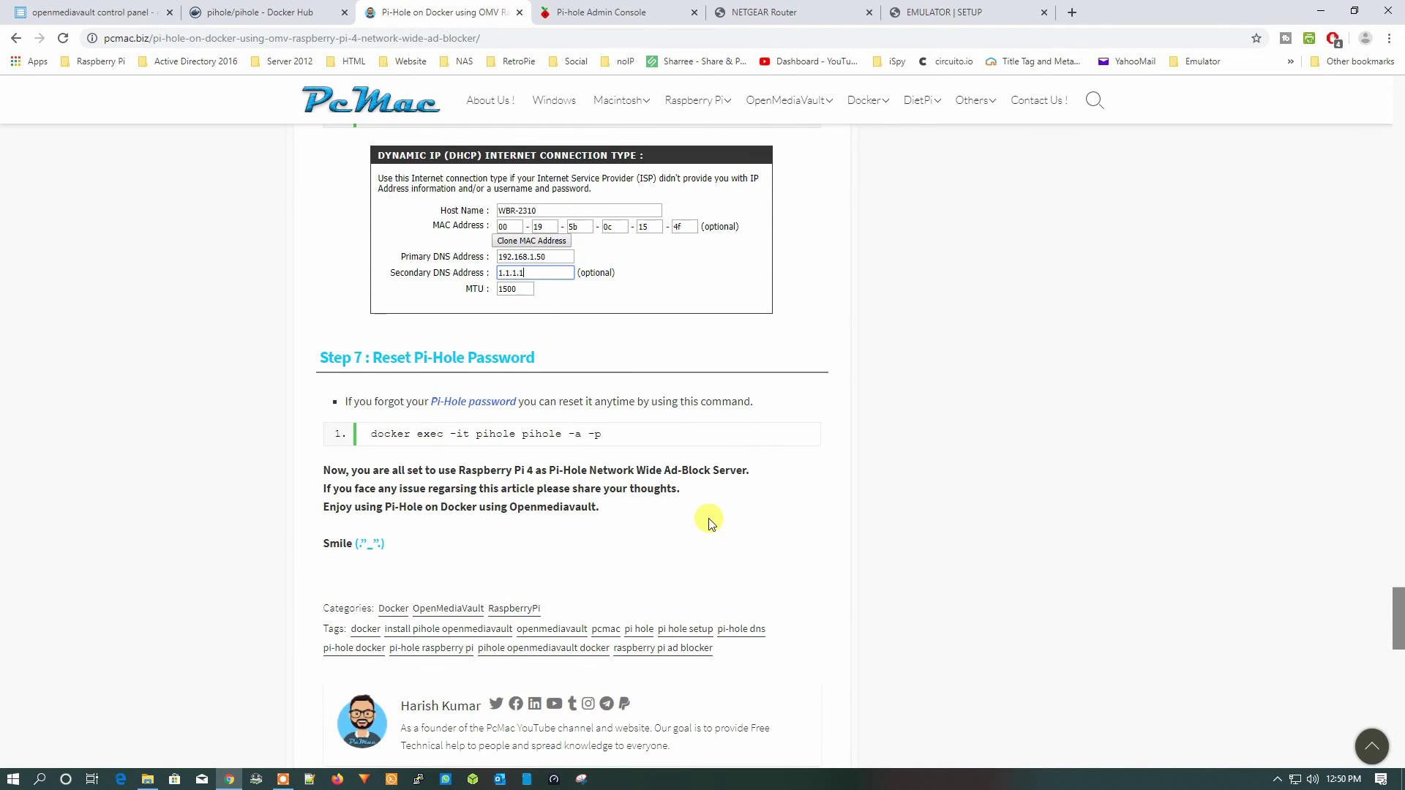
pyautogui.scroll(5, 708, 519)
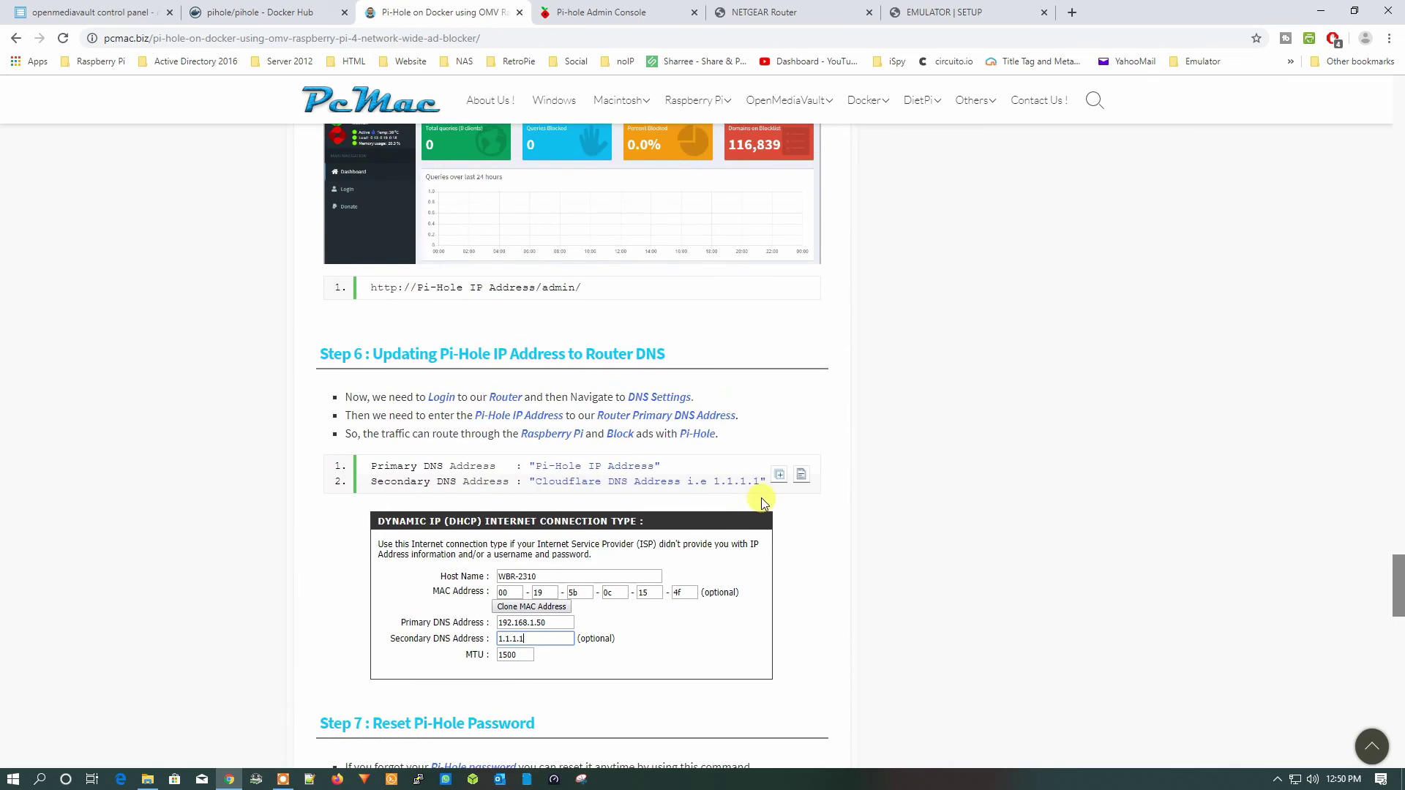
pyautogui.scroll(4, 762, 502)
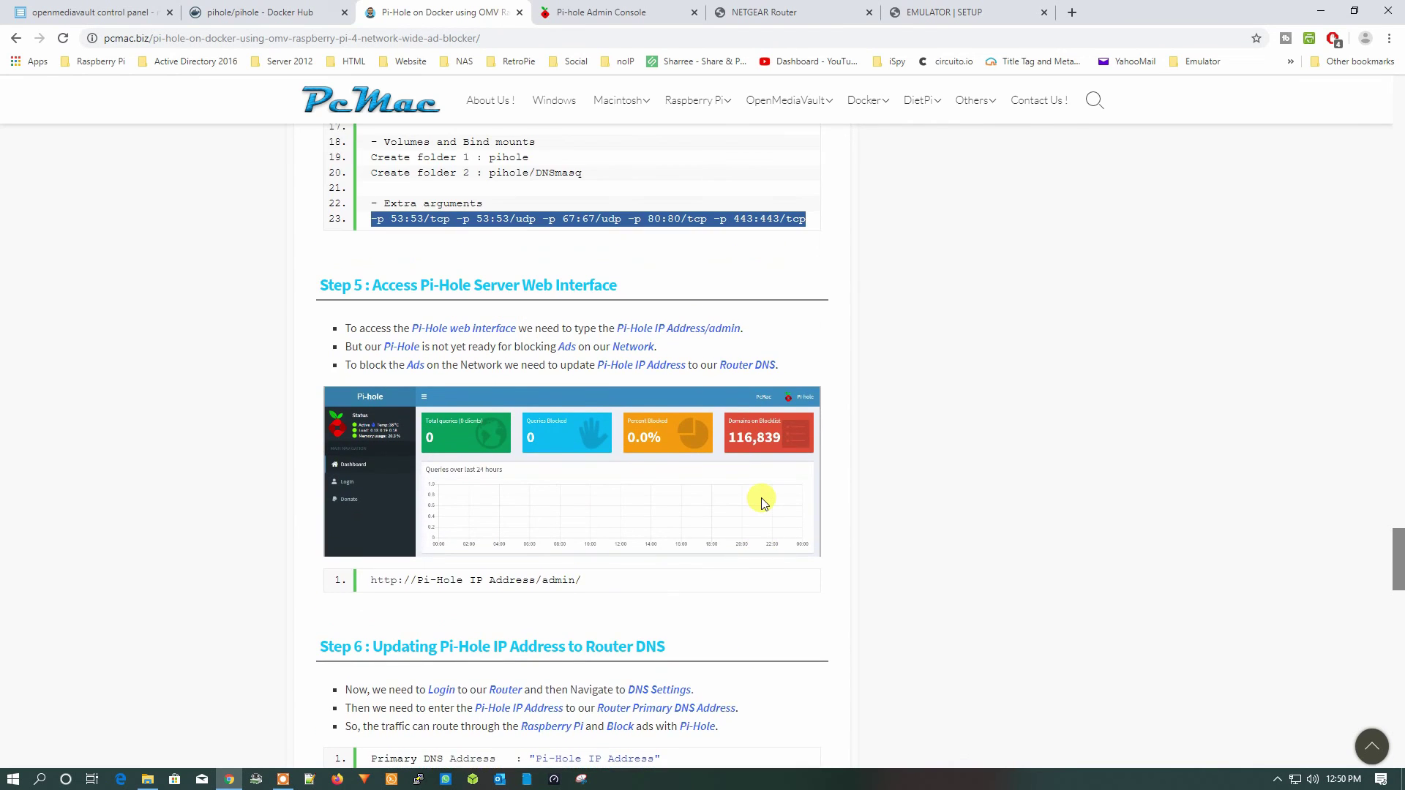
# Review the article's instructions for running the Pi-Hole image, accessing its web interface and updating the router DNS.
pyautogui.scroll(-3, 763, 502)
pyautogui.scroll(-3, 761, 494)
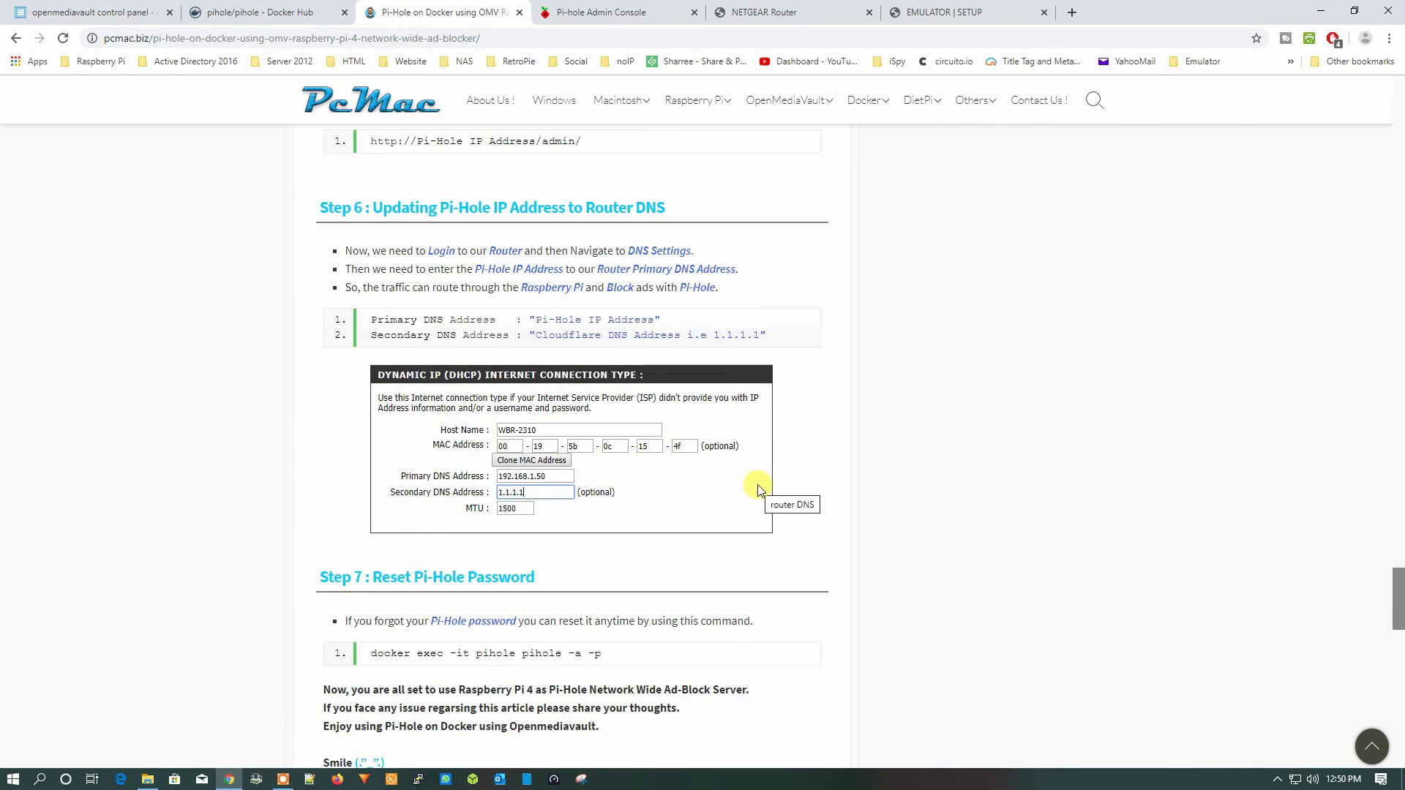
pyautogui.scroll(18, 758, 487)
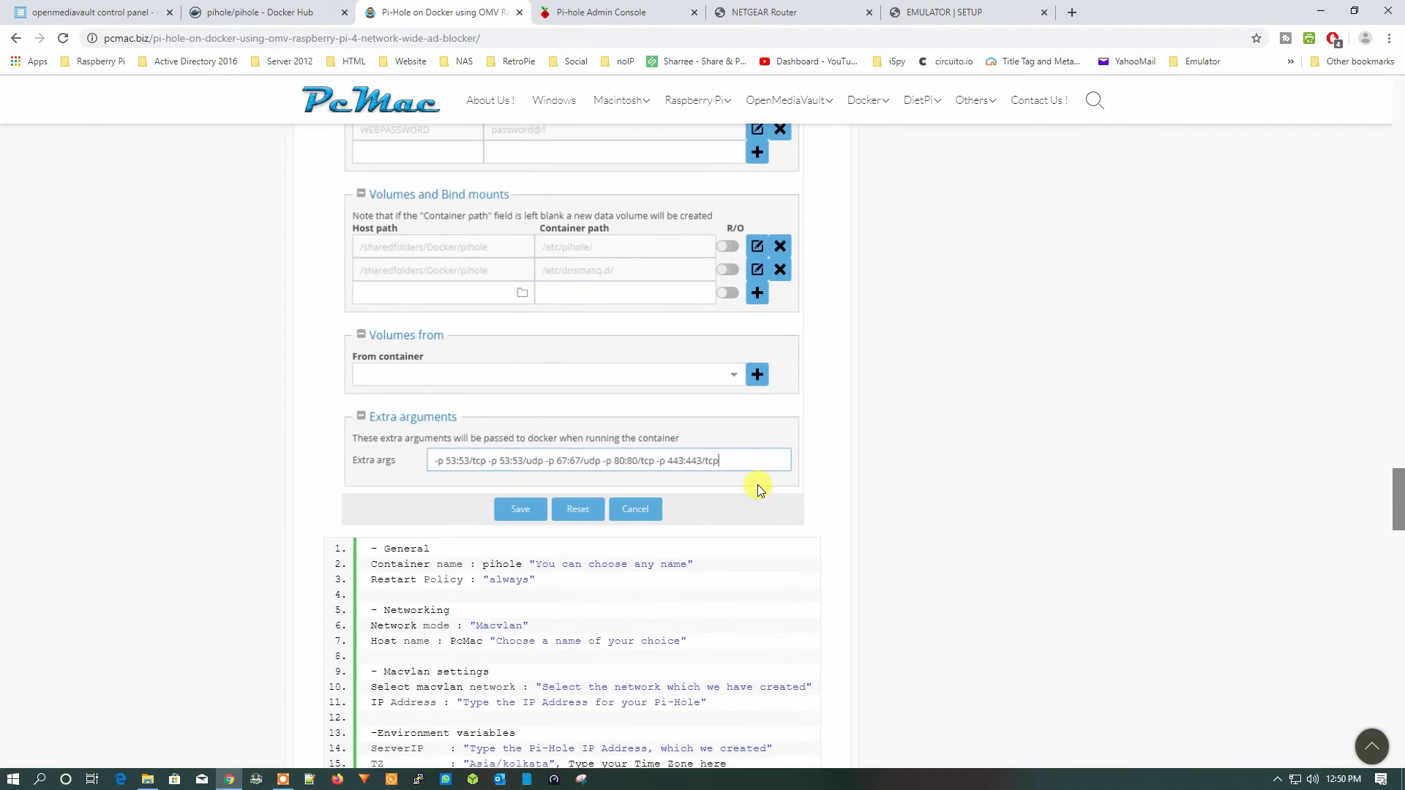
pyautogui.scroll(12, 758, 485)
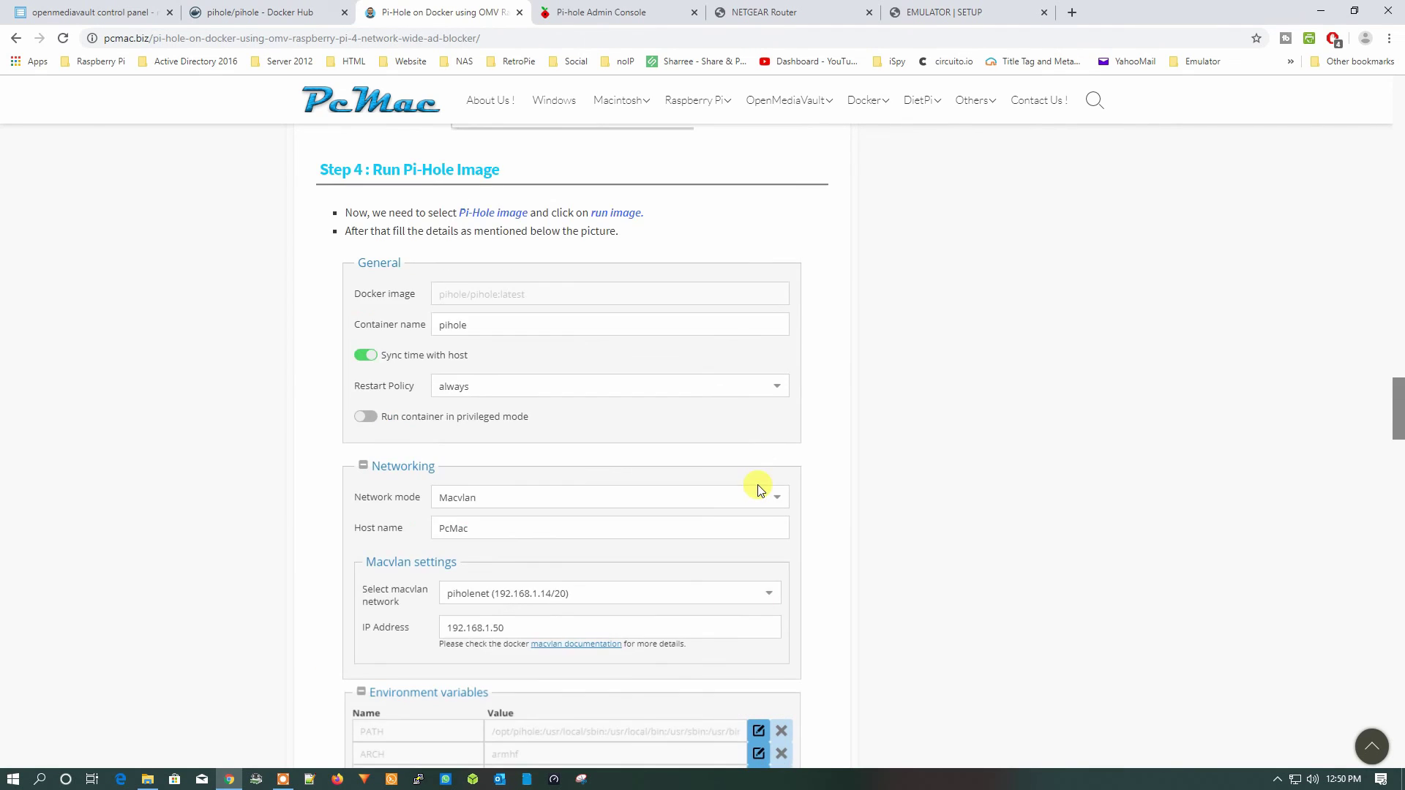
pyautogui.scroll(-20, 758, 484)
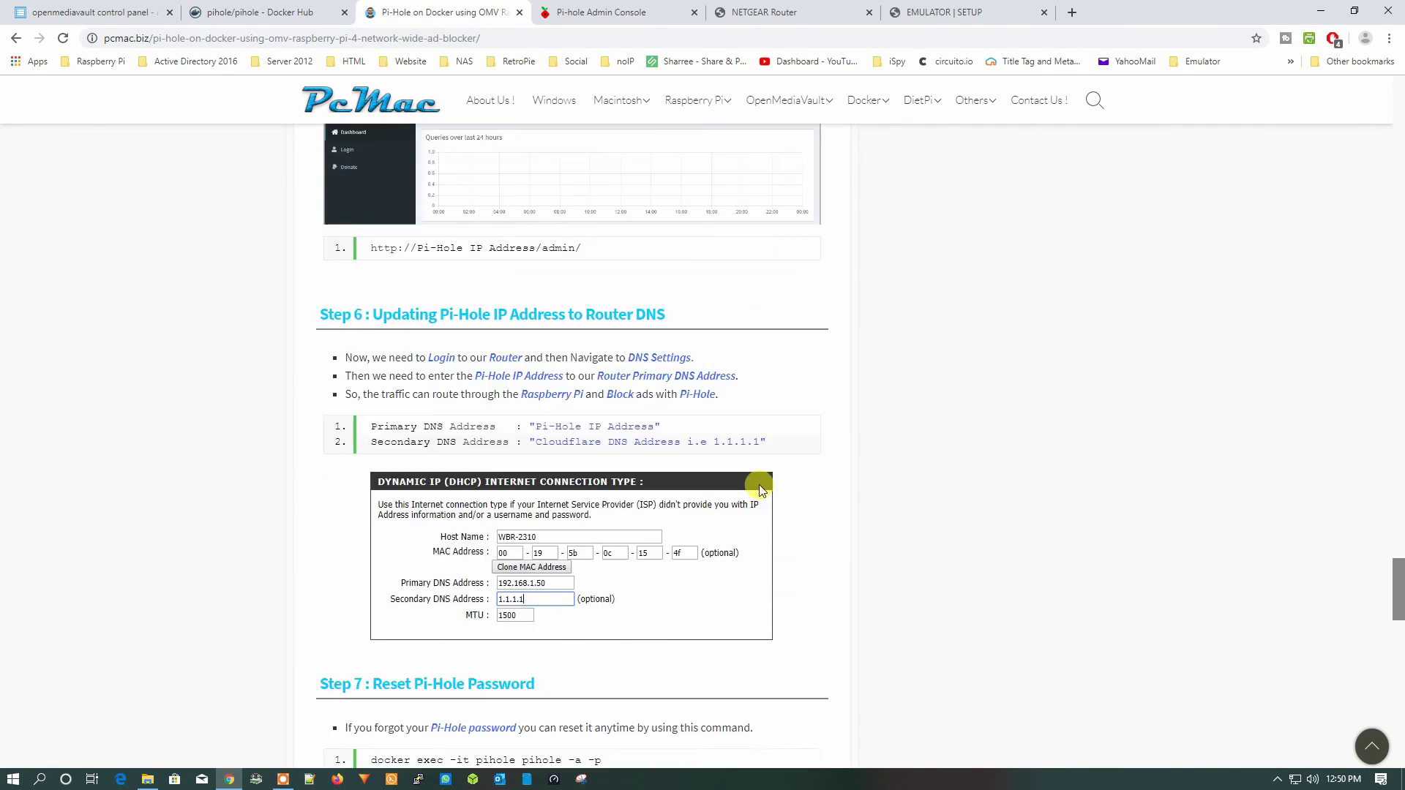
# Look over the article's comment form, related posts and sharing options, and its Pi-Hole password reset section.
pyautogui.scroll(-20, 758, 484)
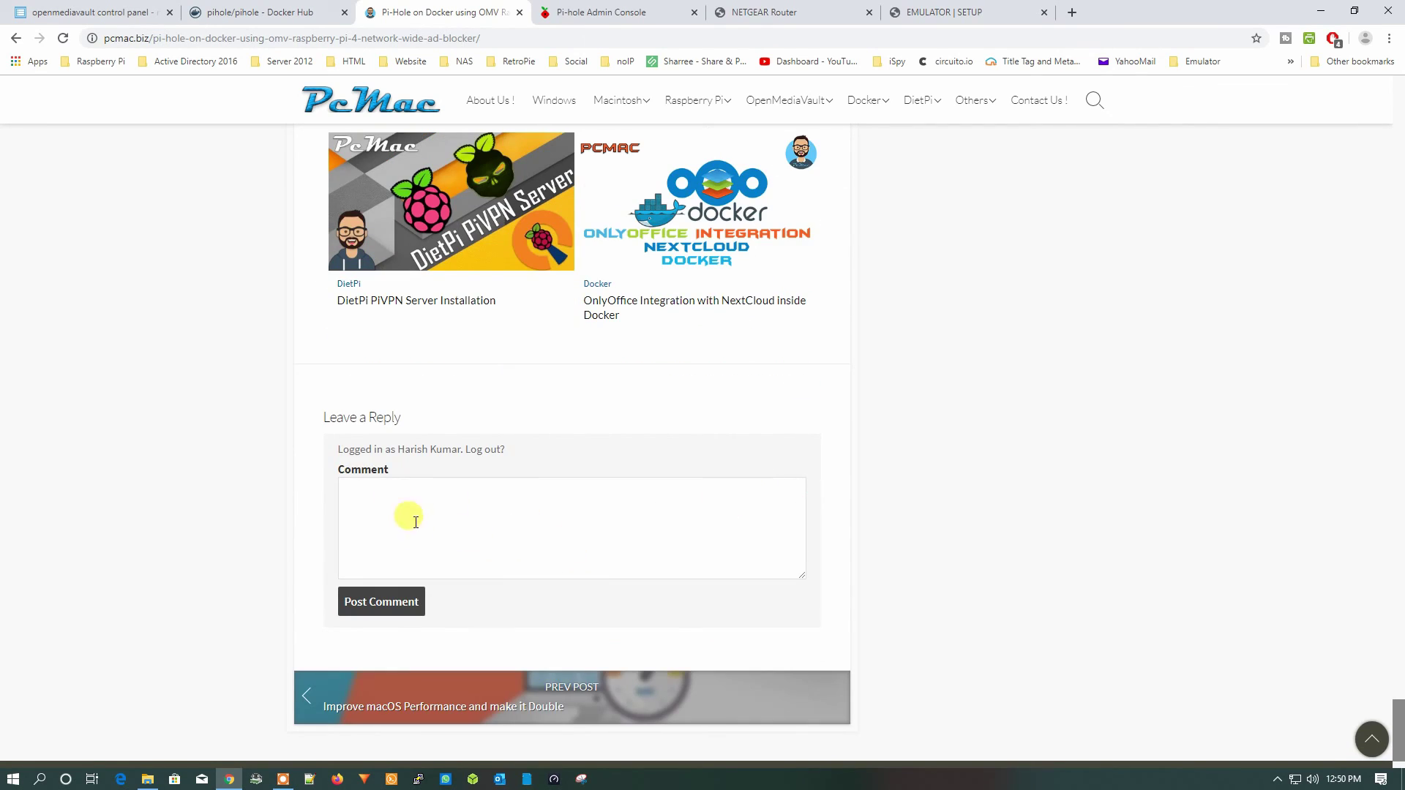
pyautogui.scroll(3, 658, 539)
pyautogui.scroll(4, 666, 546)
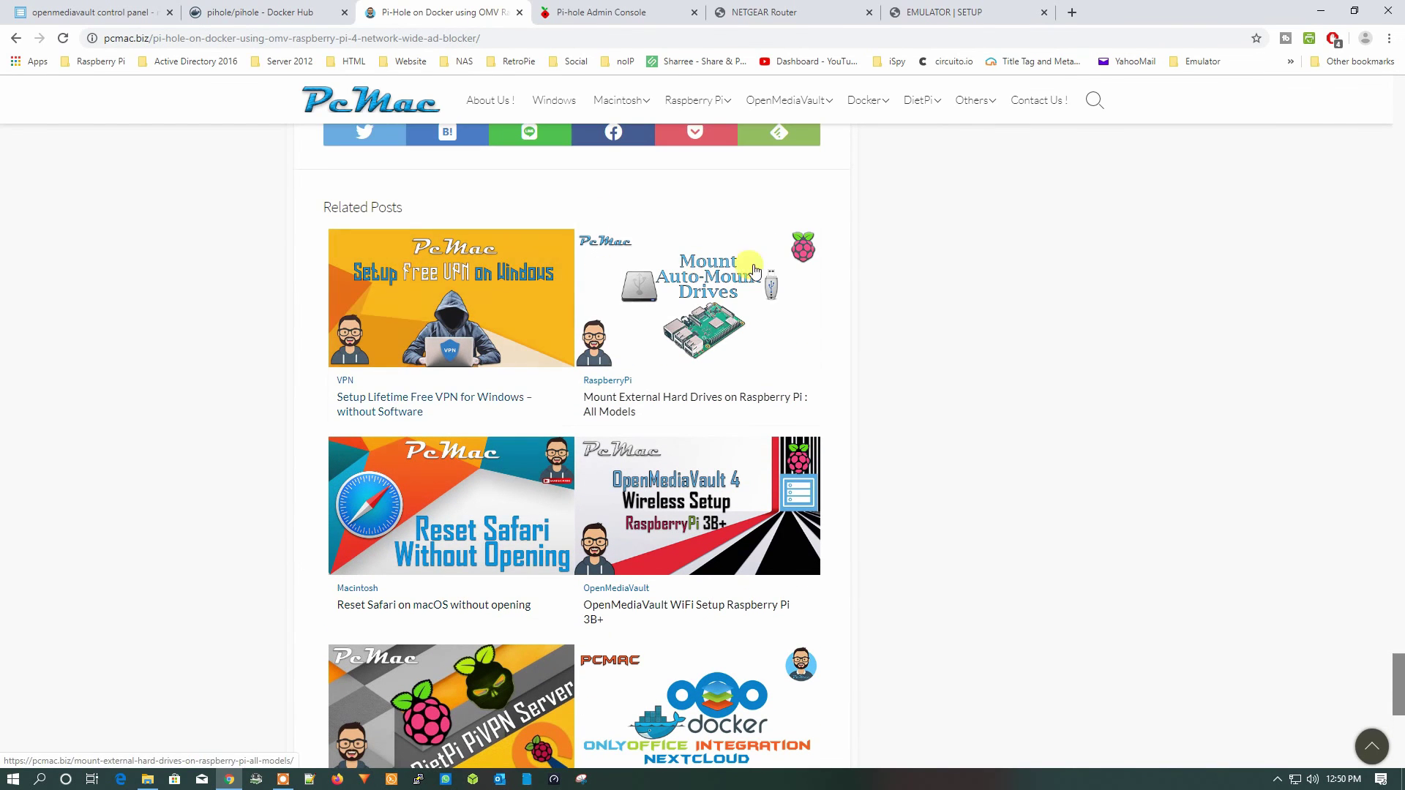
pyautogui.scroll(-3, 964, 578)
pyautogui.scroll(-3, 964, 607)
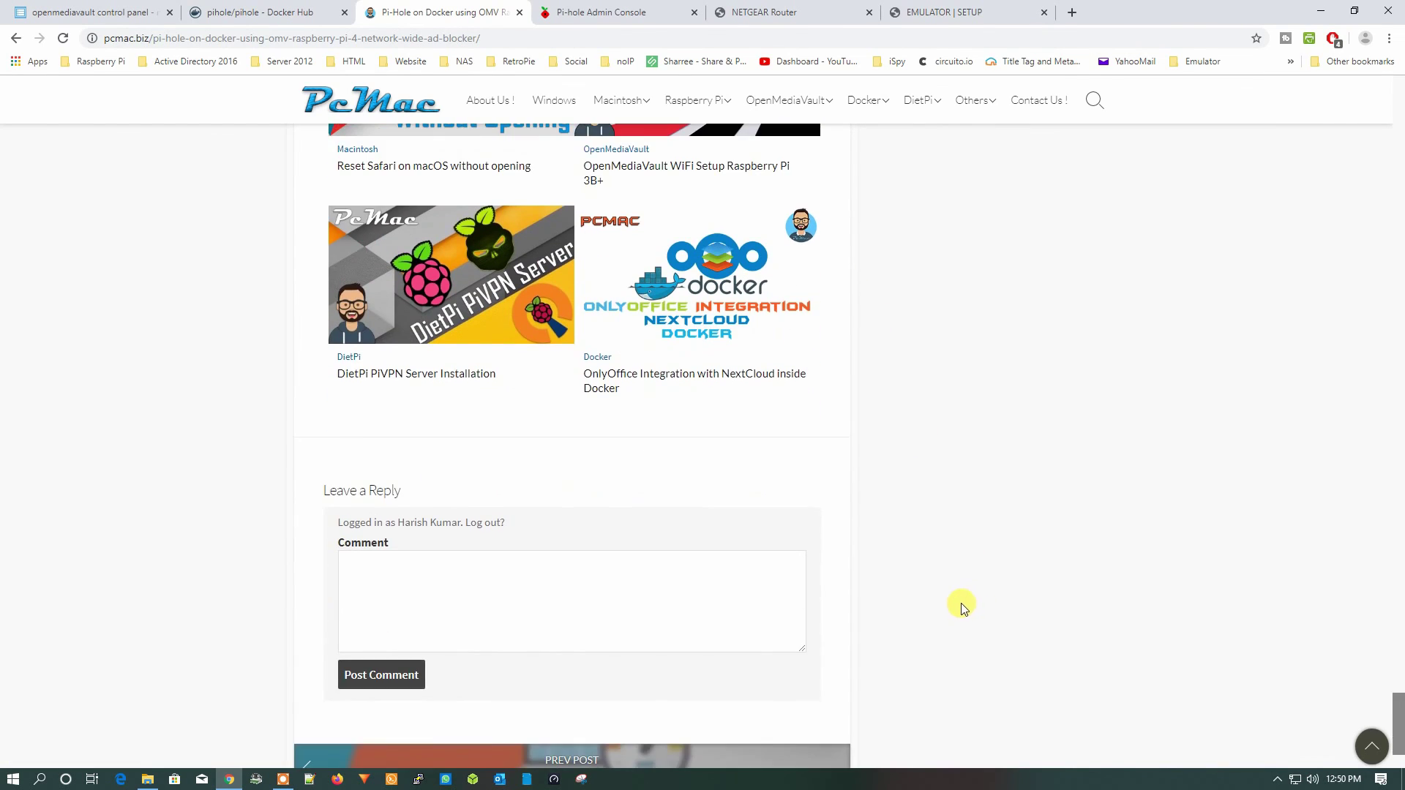
pyautogui.scroll(-1, 952, 569)
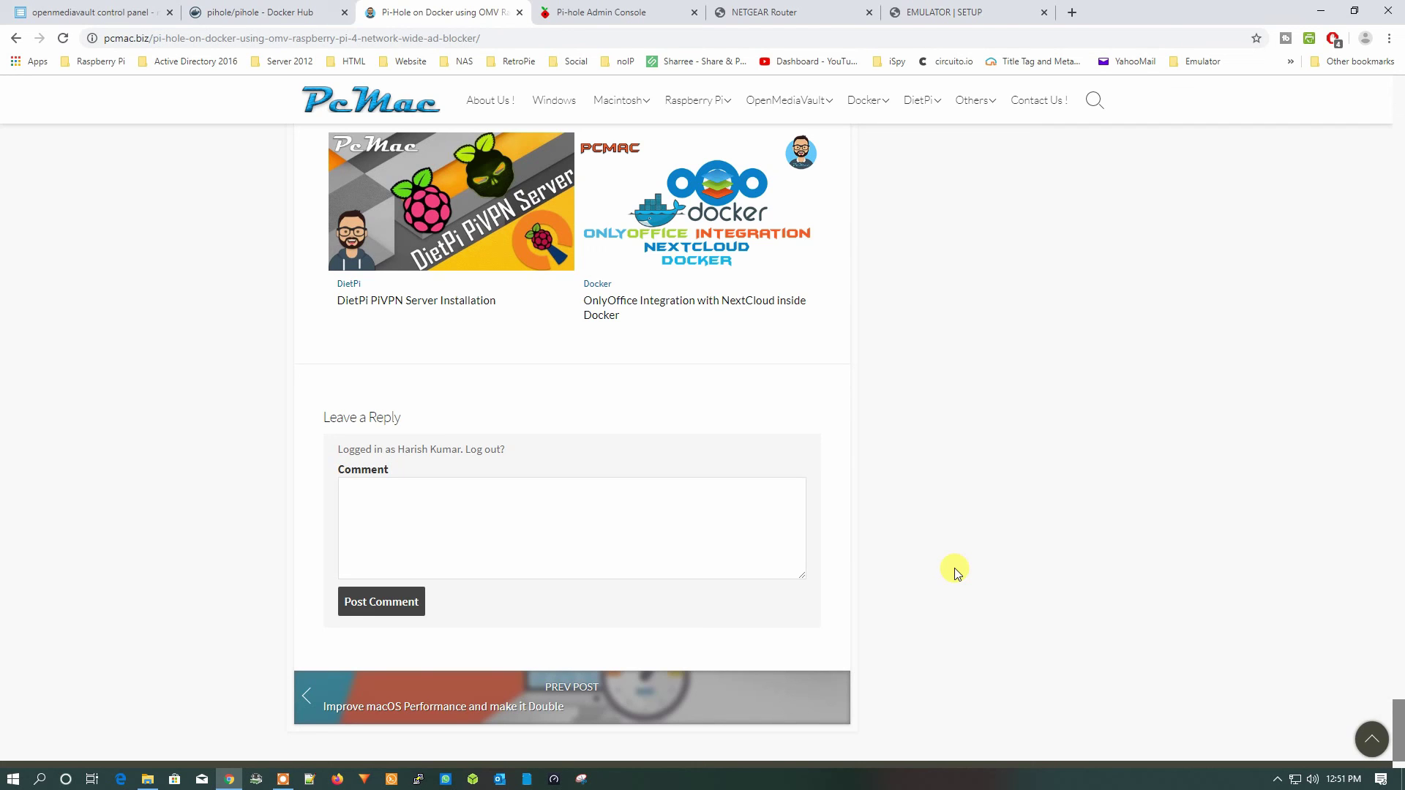
pyautogui.scroll(8, 954, 568)
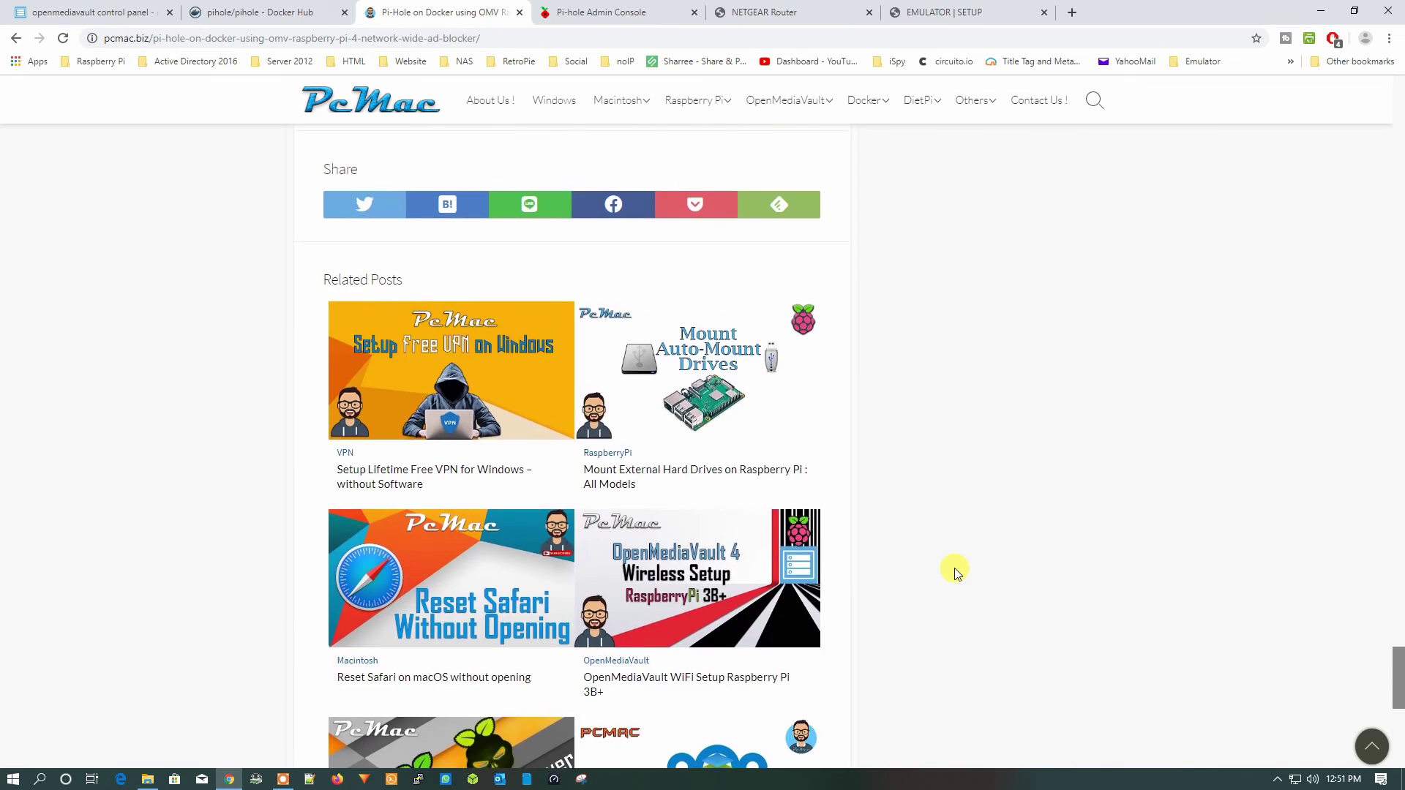
pyautogui.scroll(8, 954, 569)
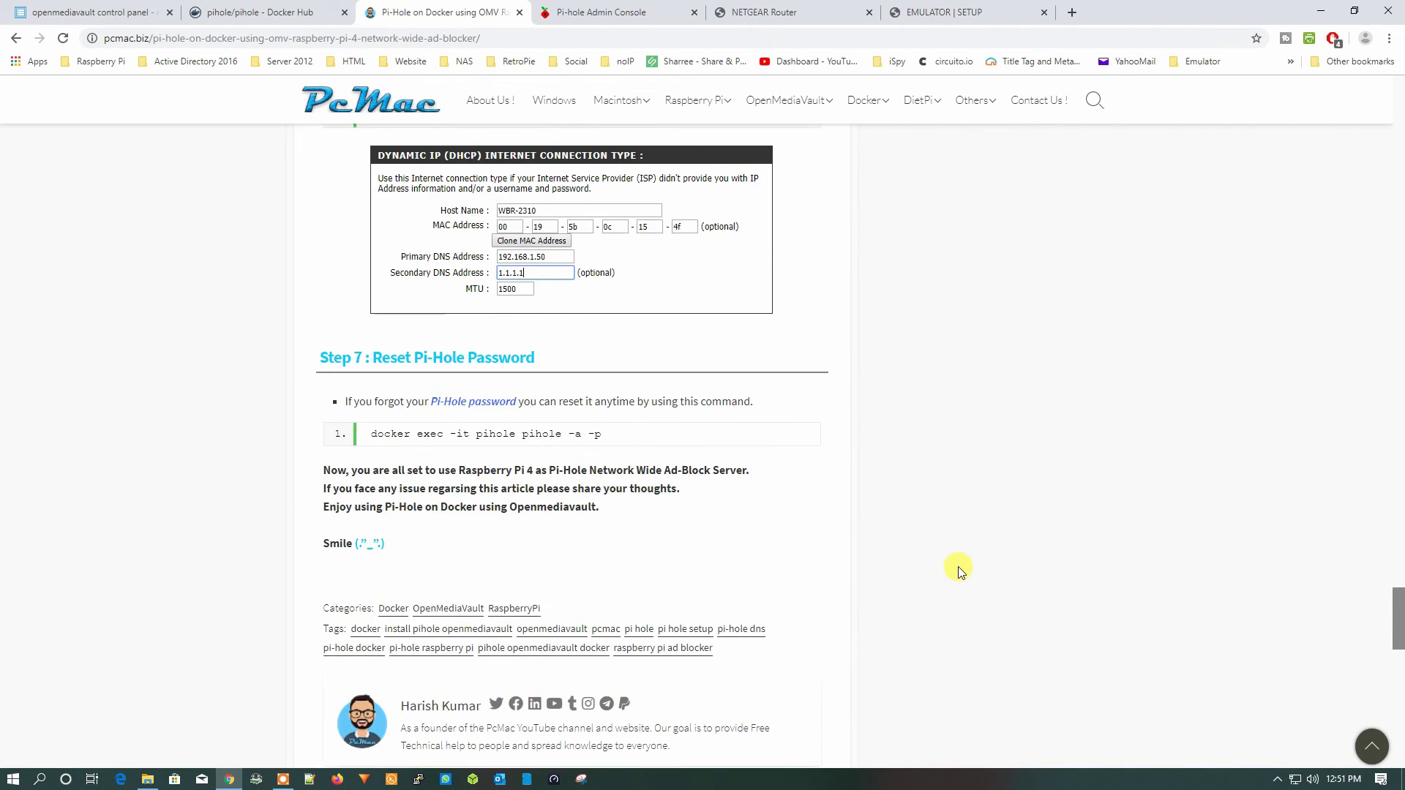